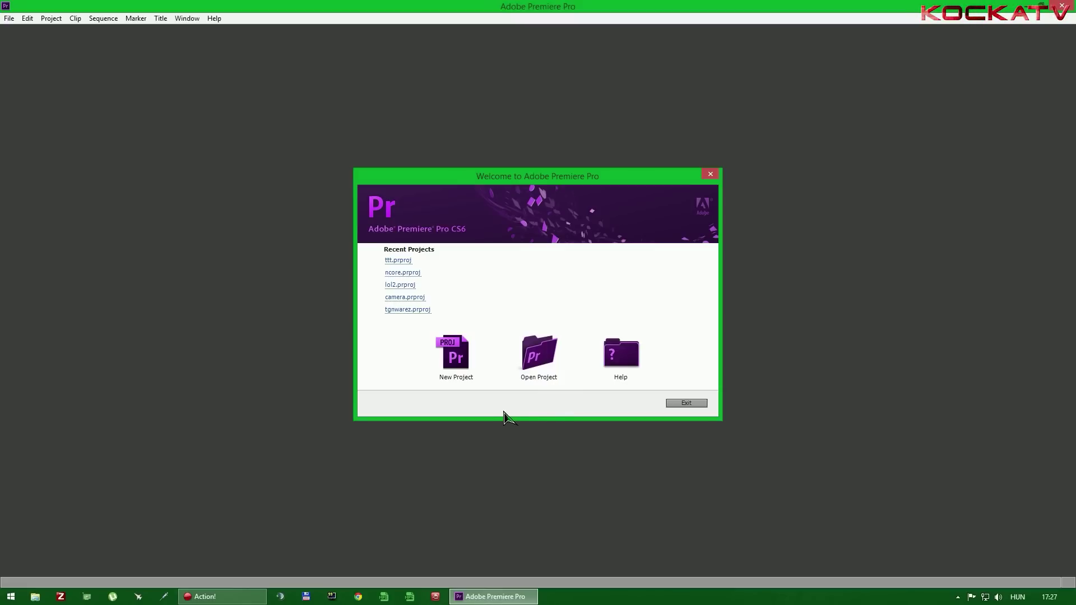
# Step: Start a new project from the Welcome screen and review its General settings
pyautogui.click(121, 20)
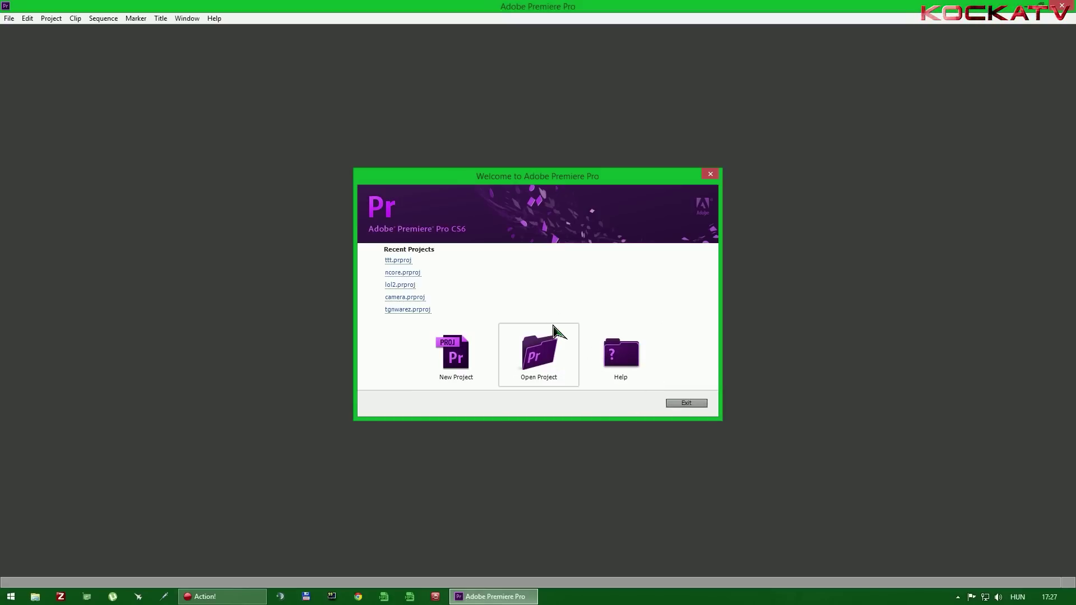
pyautogui.click(477, 353)
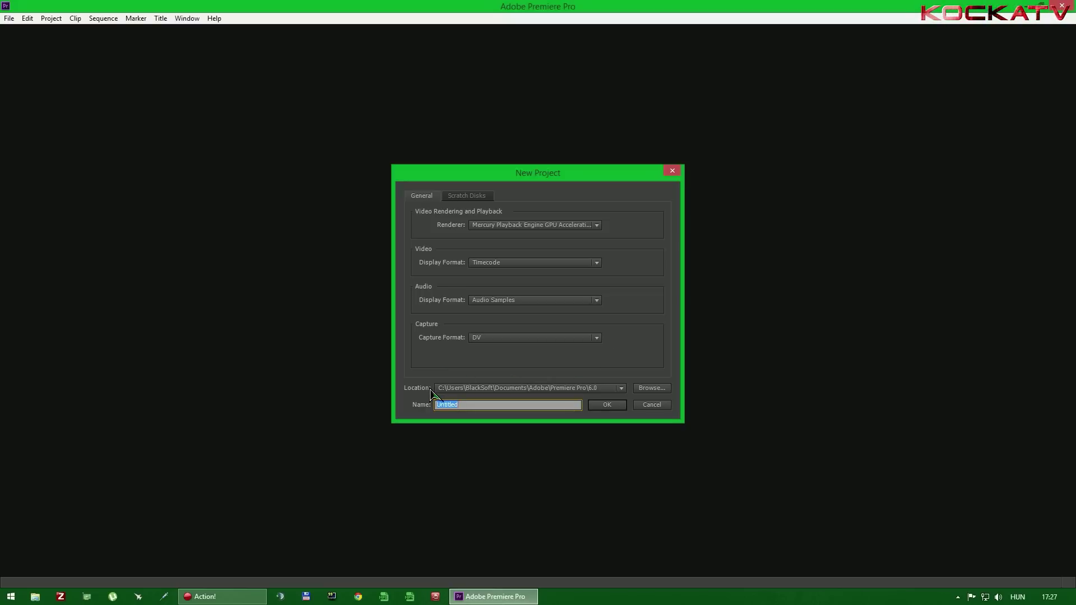
pyautogui.click(423, 201)
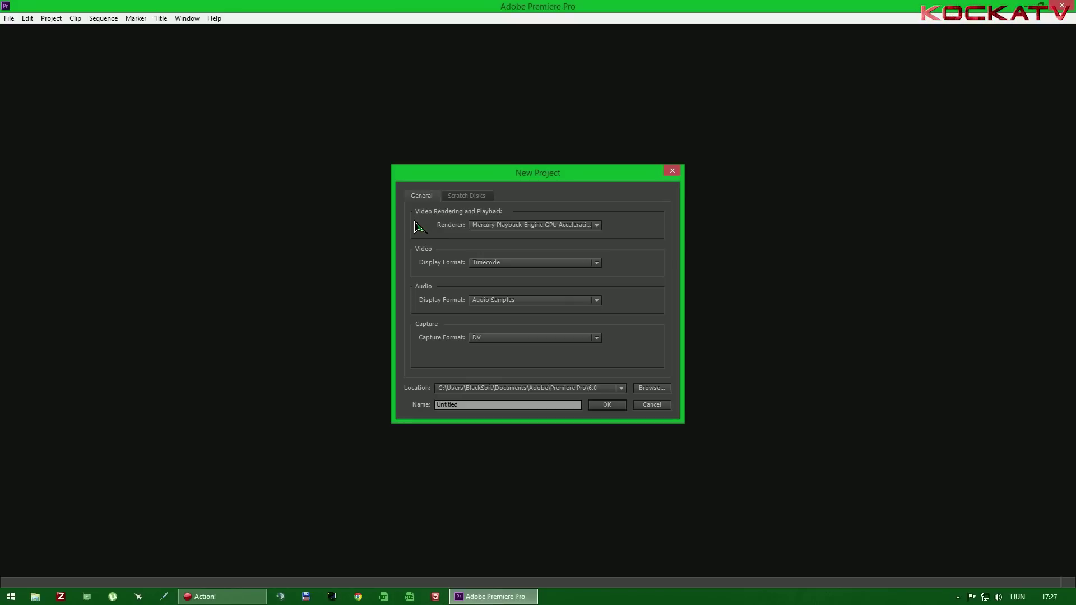
# Step: Switch the renderer to Mercury Playback Engine Software Only
pyautogui.click(598, 225)
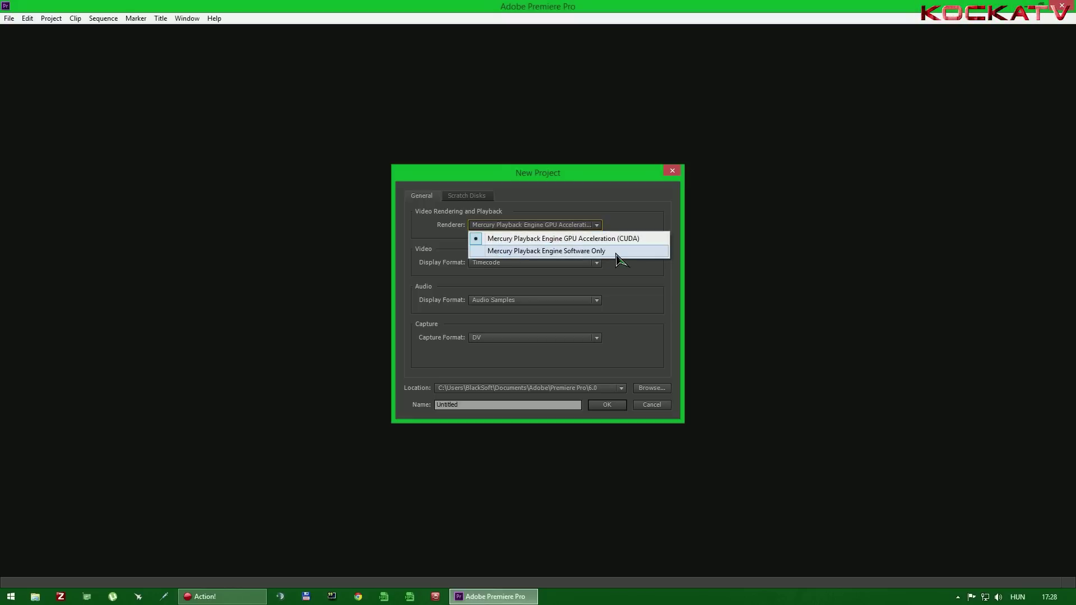
pyautogui.click(619, 253)
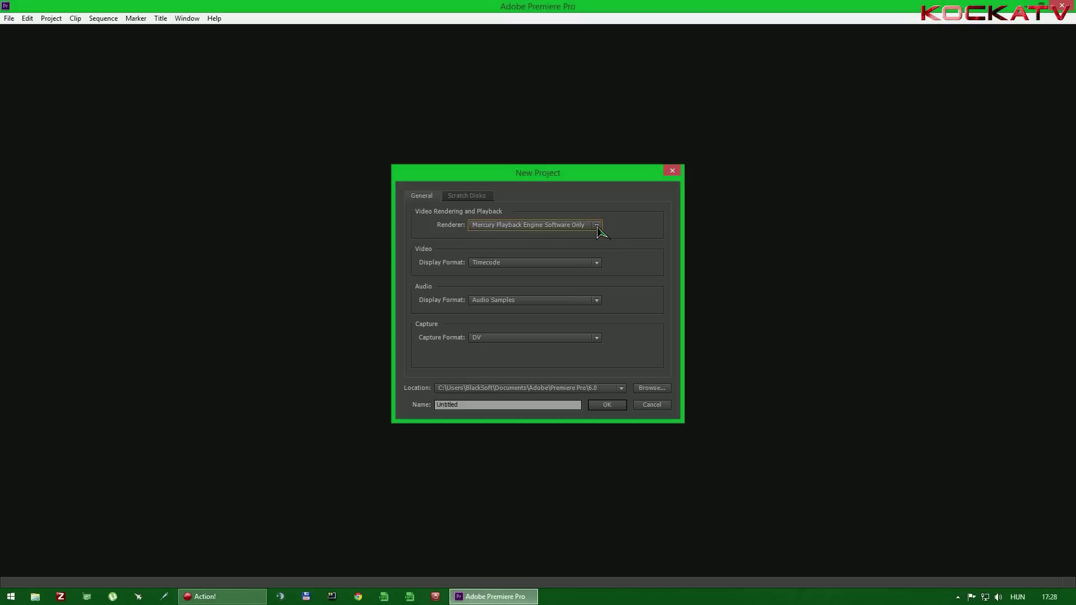
pyautogui.click(598, 227)
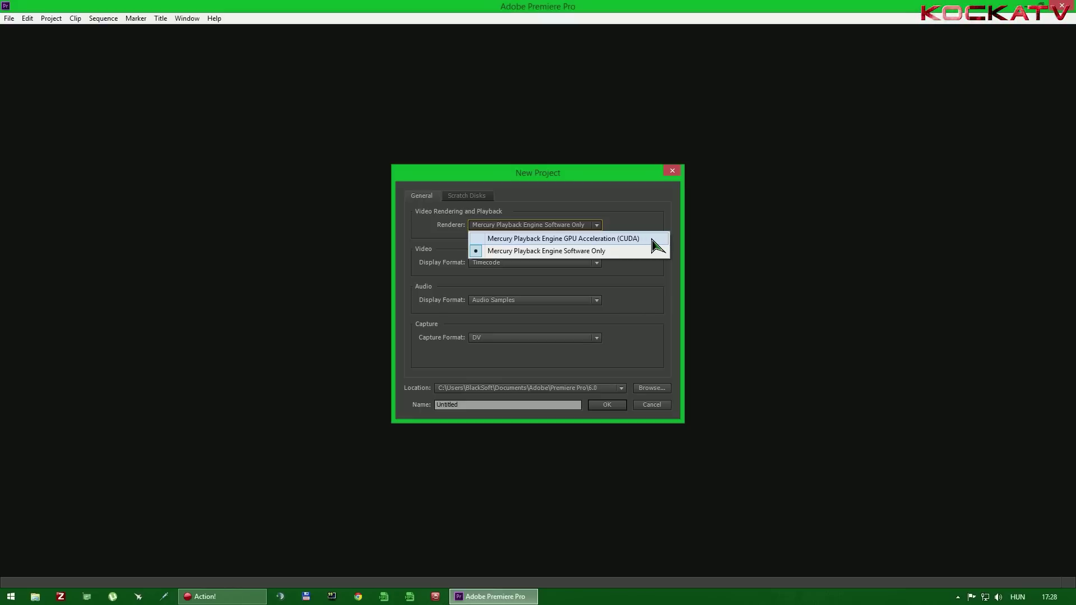
# Step: Set the project renderer to Mercury Playback Engine GPU Acceleration (CUDA)
pyautogui.click(652, 240)
pyautogui.click(601, 226)
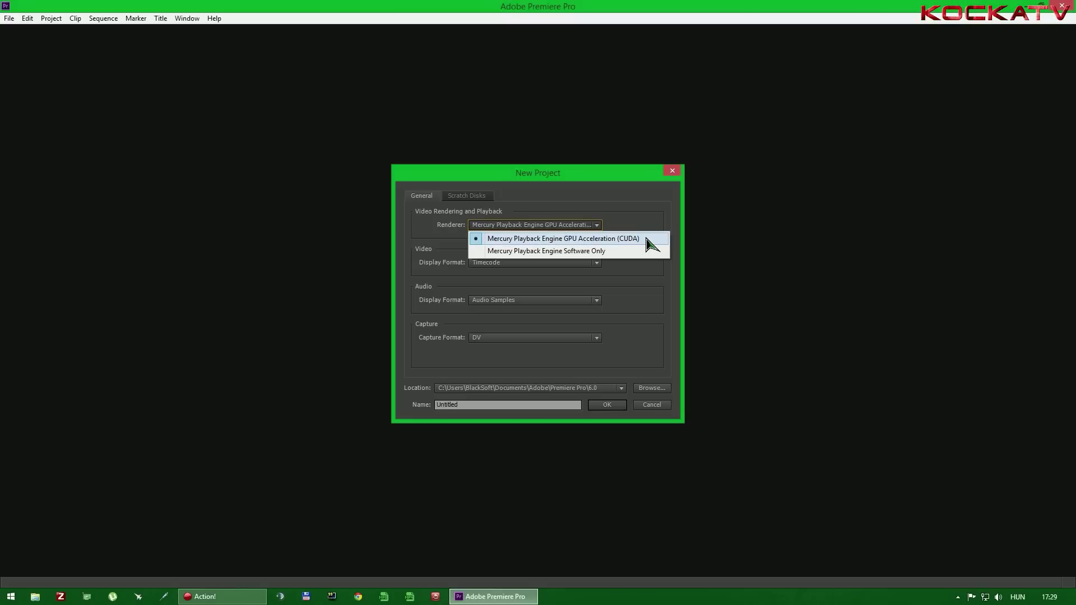
pyautogui.click(650, 242)
pyautogui.click(597, 224)
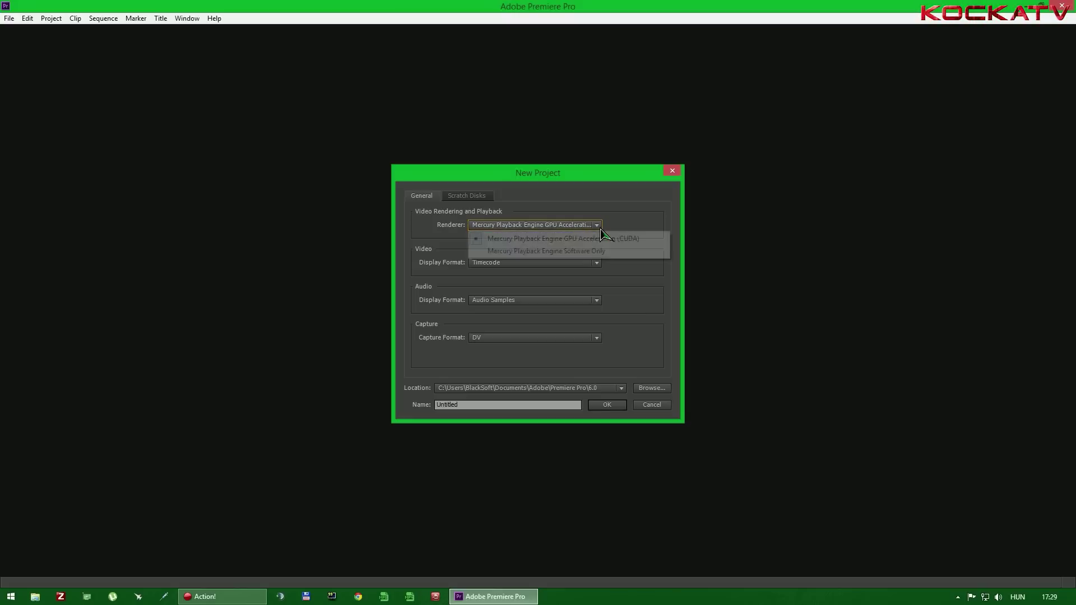
pyautogui.click(654, 243)
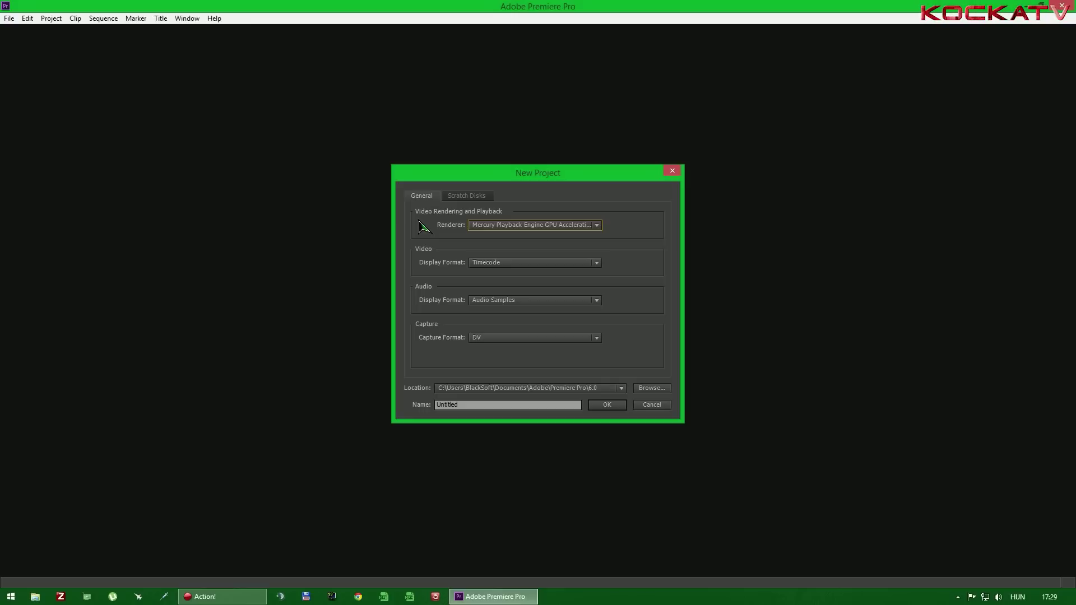
pyautogui.click(601, 225)
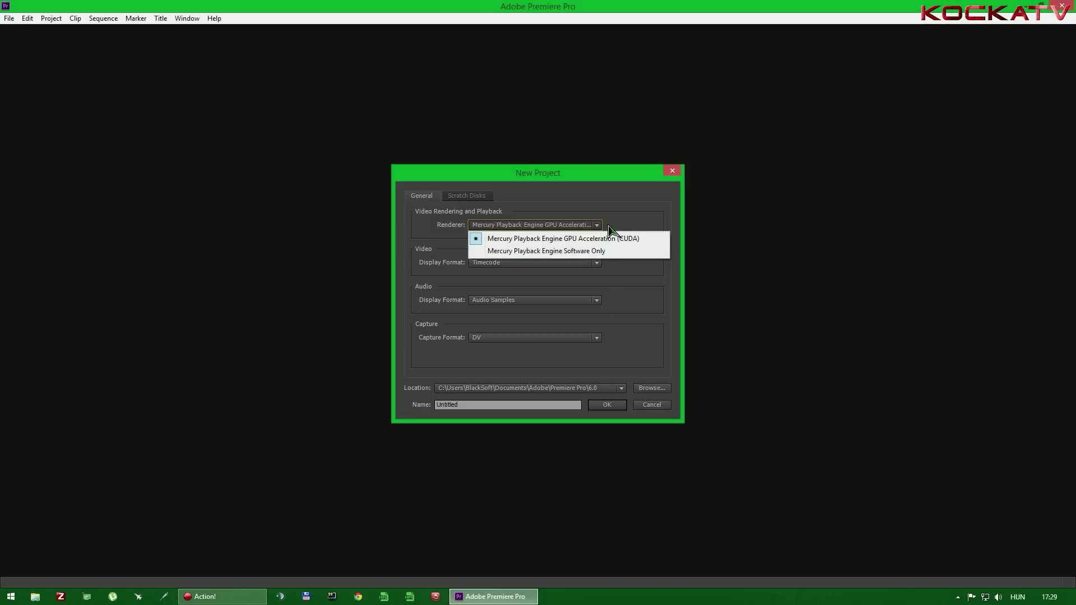
pyautogui.click(647, 237)
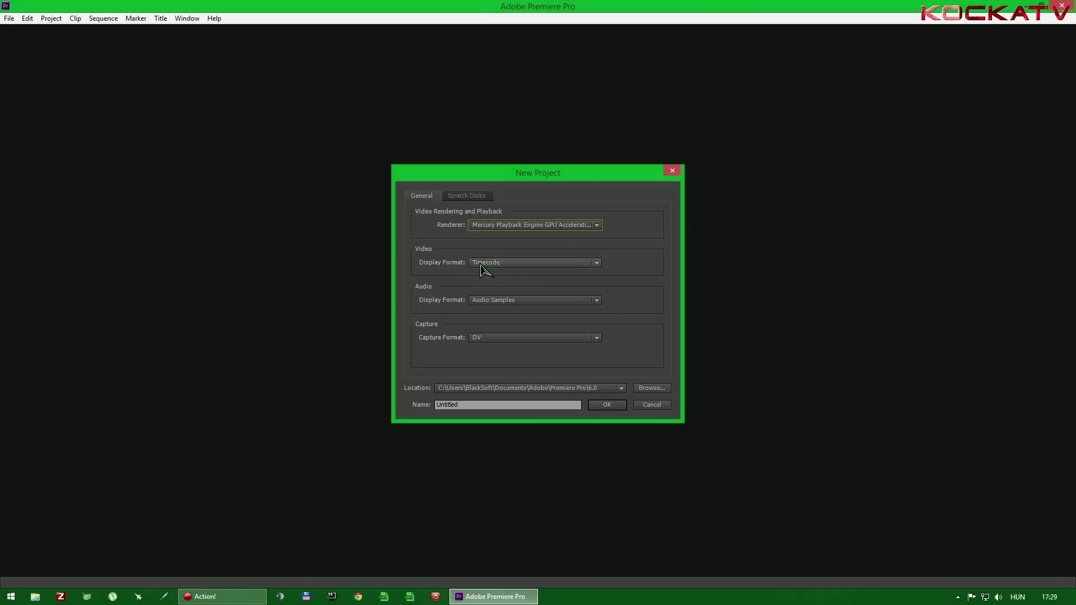
pyautogui.click(530, 264)
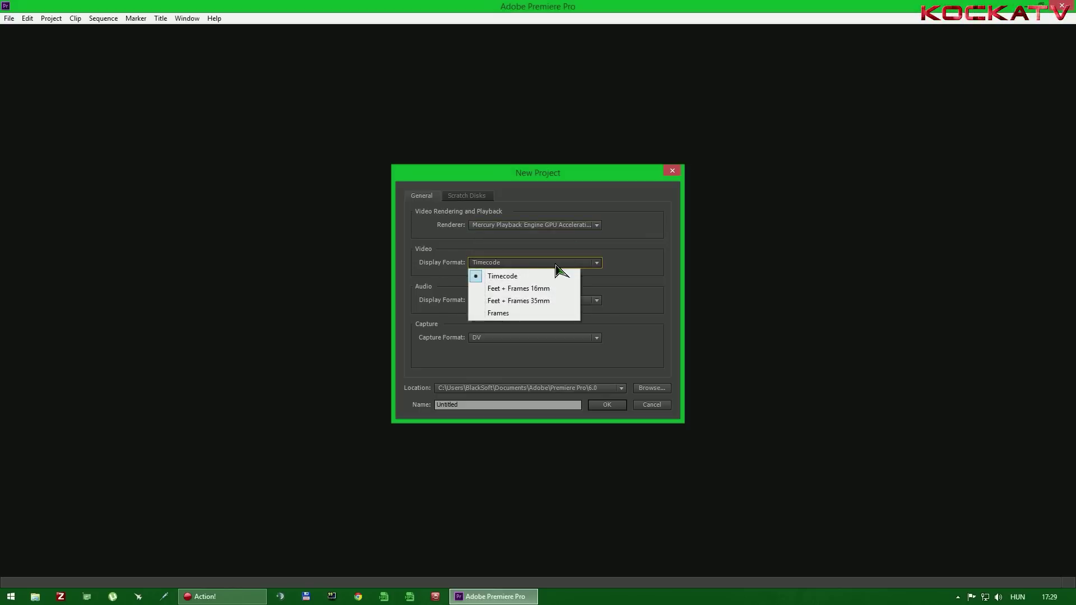
pyautogui.click(597, 263)
pyautogui.click(597, 263)
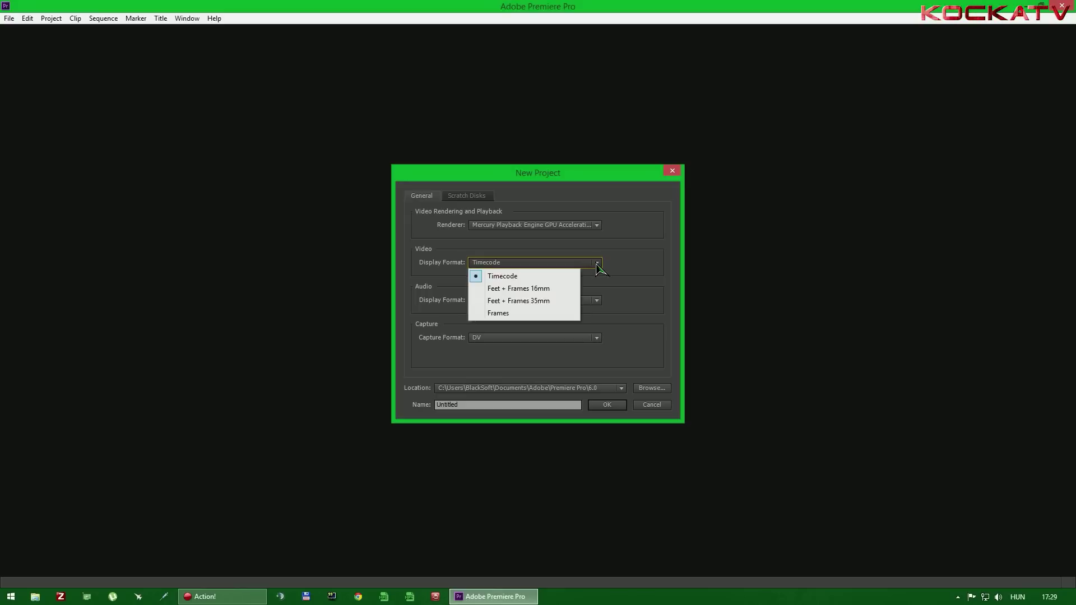
pyautogui.click(539, 280)
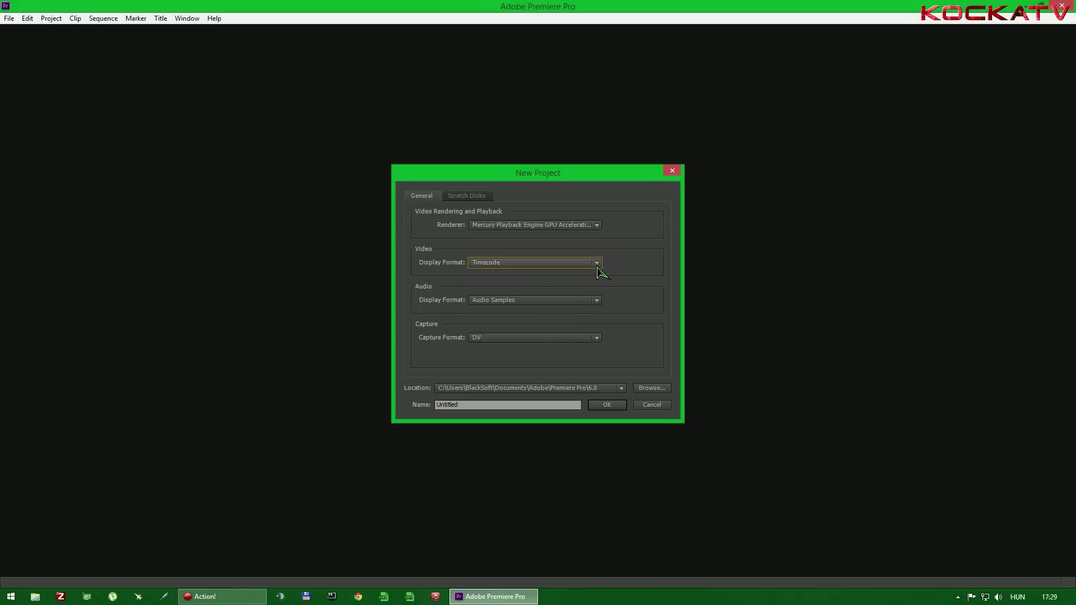
pyautogui.click(598, 265)
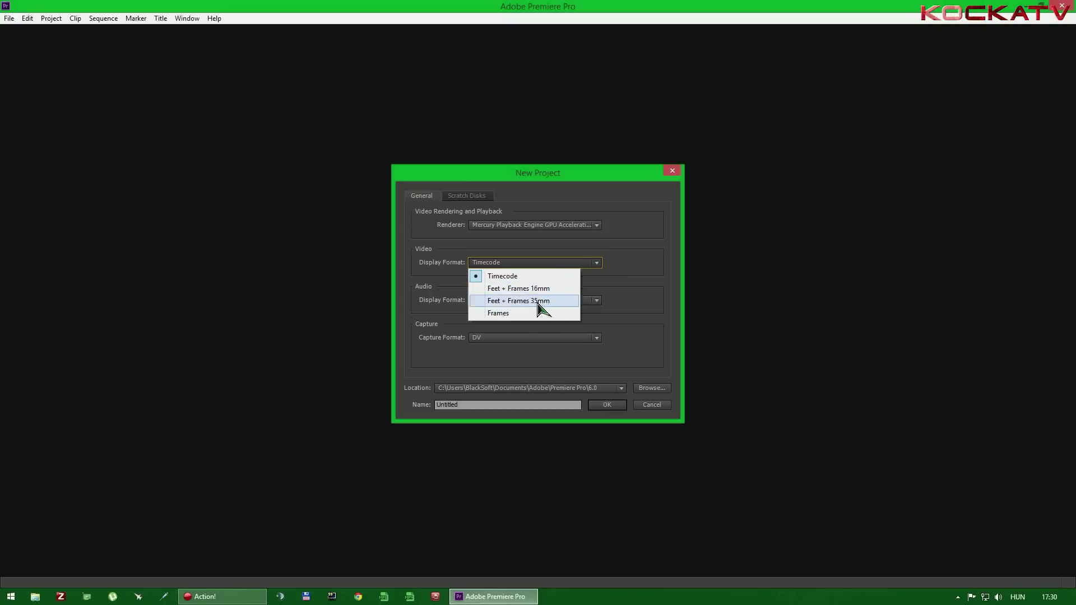
pyautogui.click(518, 314)
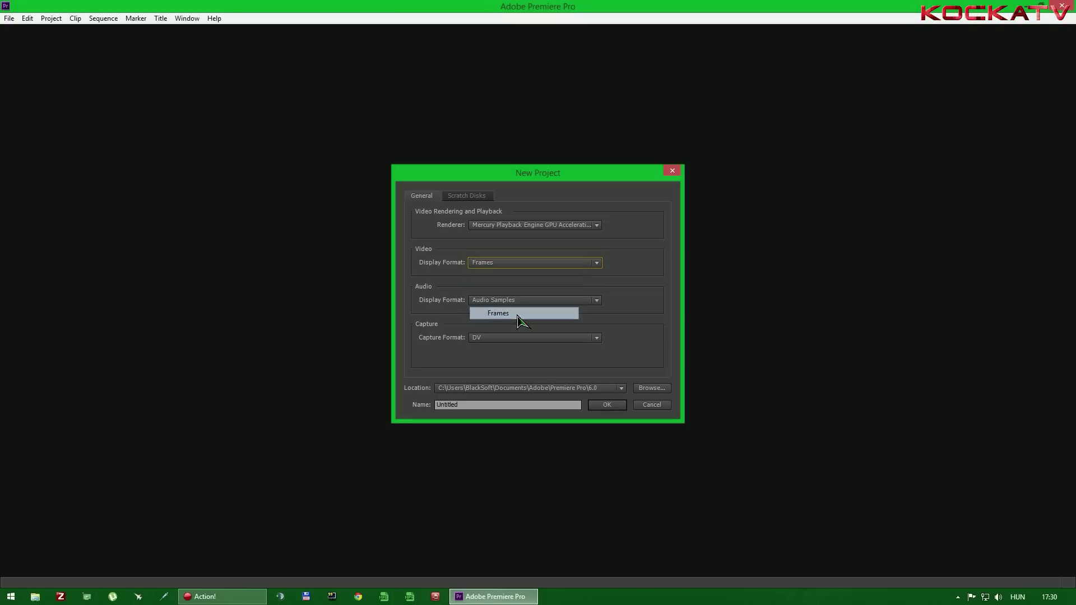
pyautogui.click(518, 263)
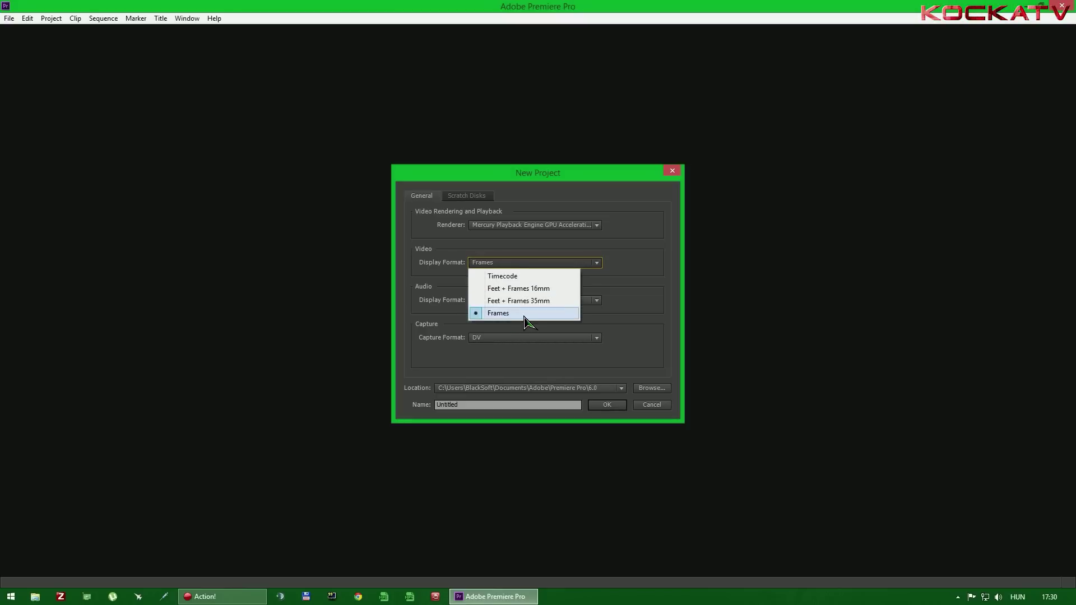
pyautogui.click(524, 313)
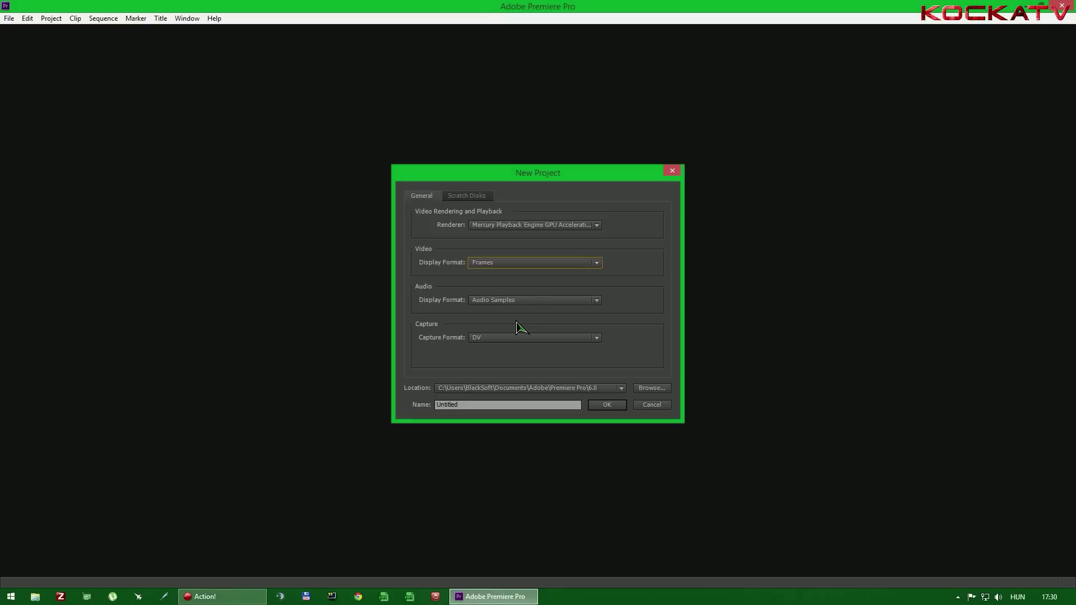
pyautogui.click(597, 263)
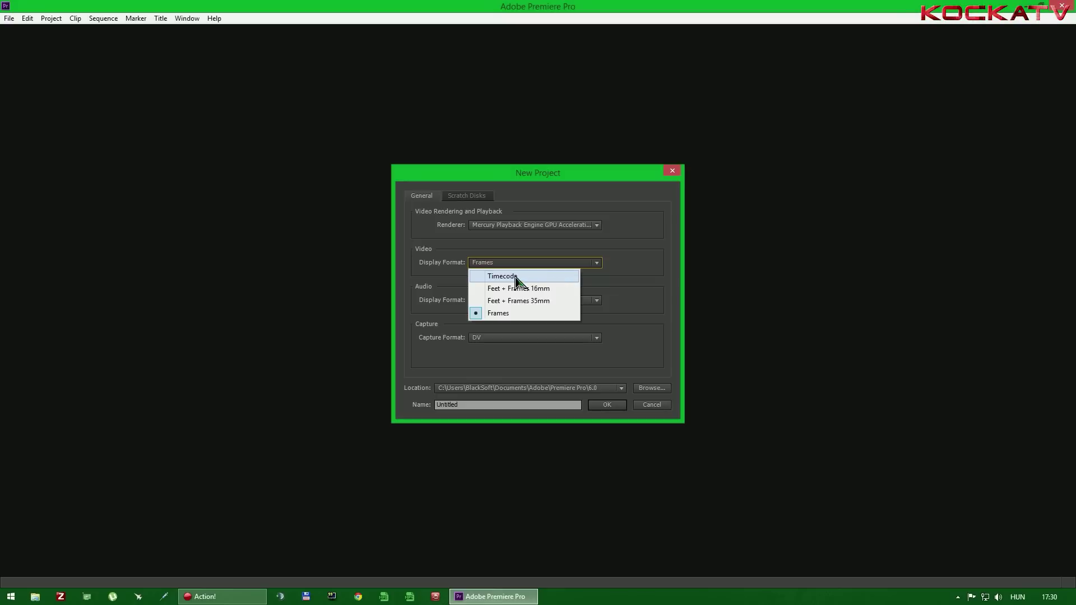
pyautogui.click(486, 277)
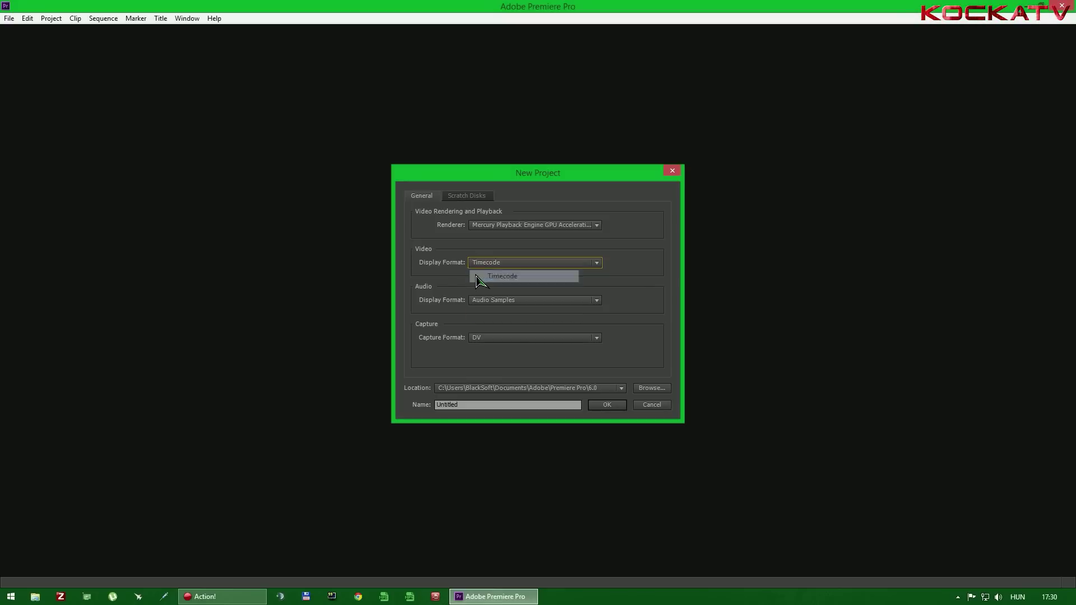
pyautogui.click(570, 264)
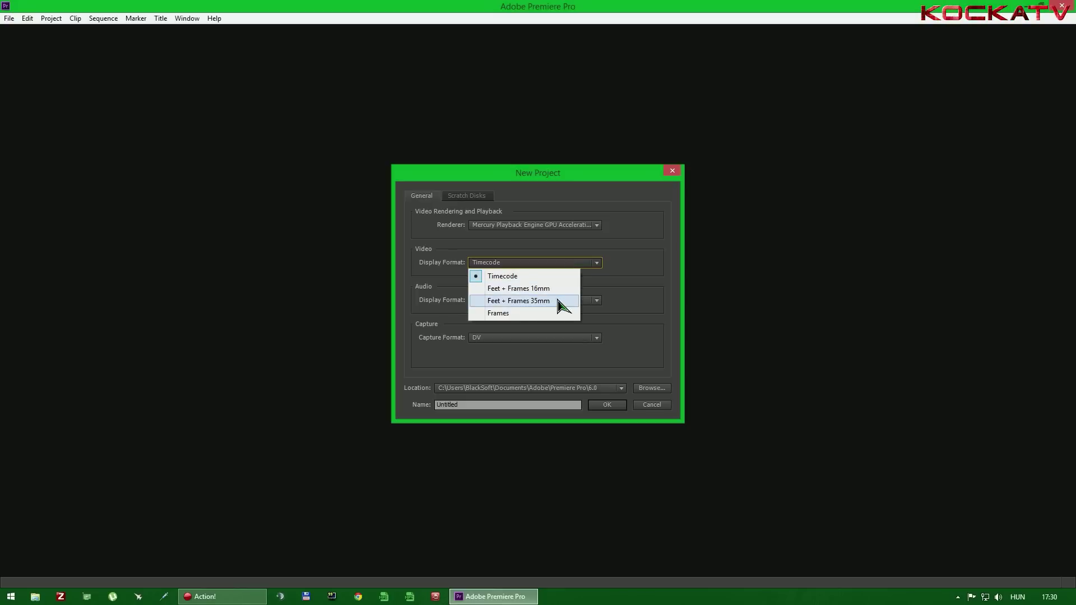
pyautogui.click(623, 260)
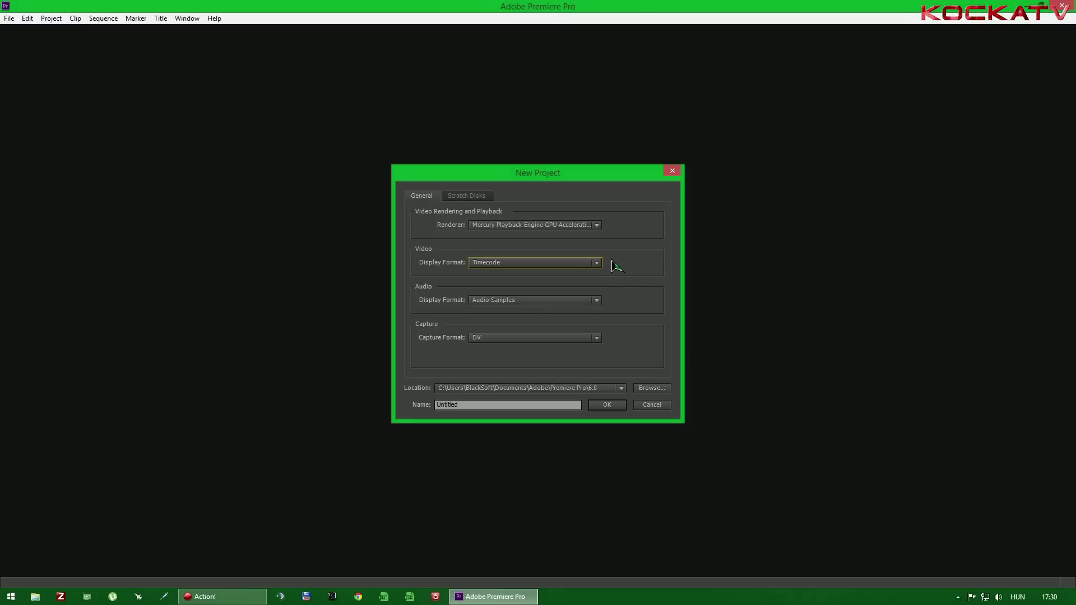
pyautogui.click(597, 262)
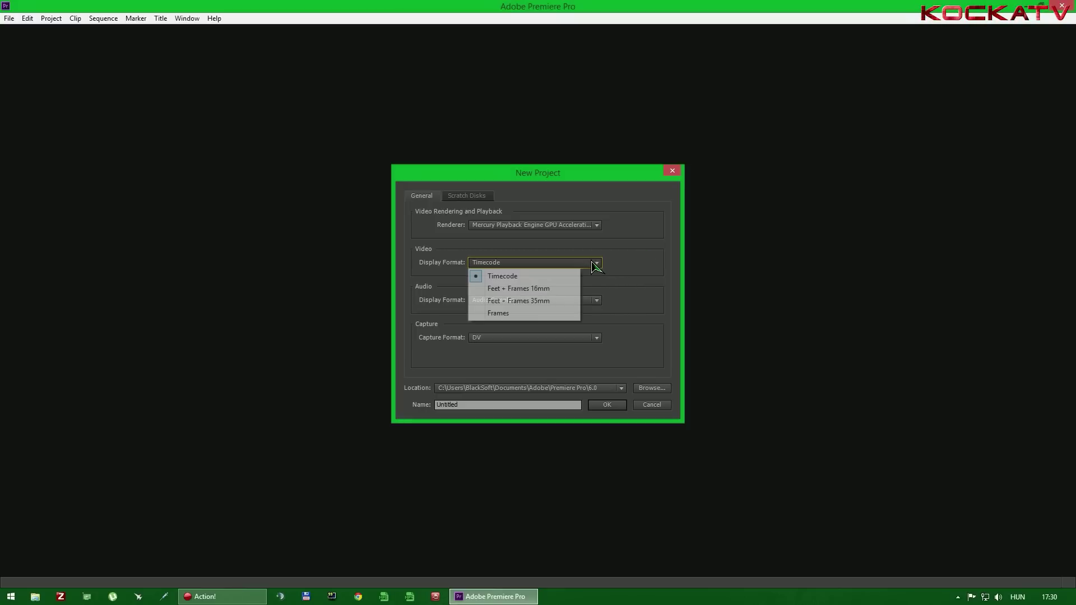
pyautogui.click(569, 278)
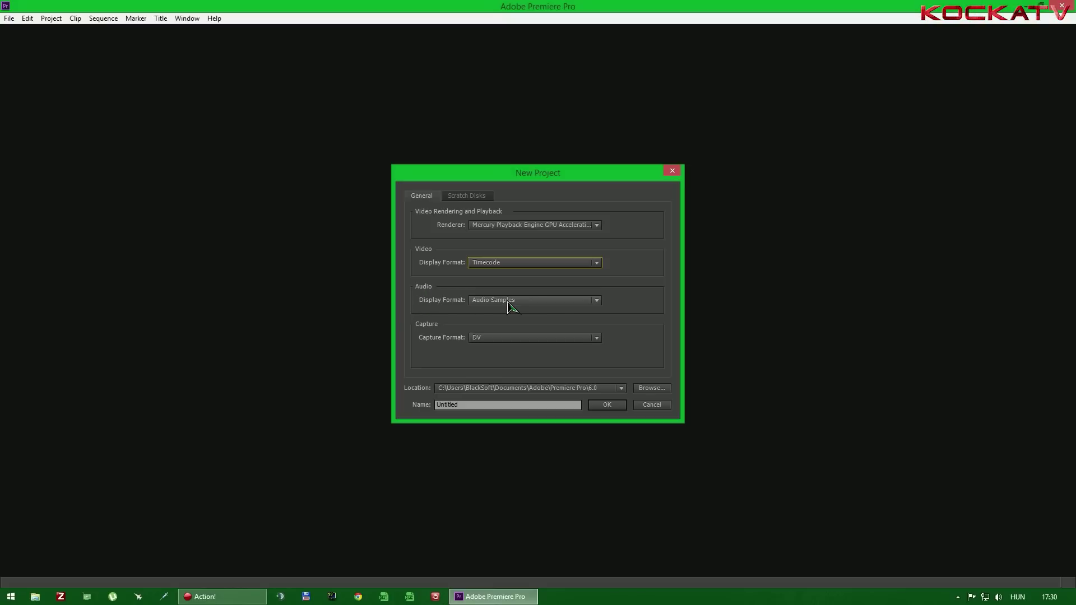
# Step: Keep Audio Samples as the project's audio display format
pyautogui.click(564, 302)
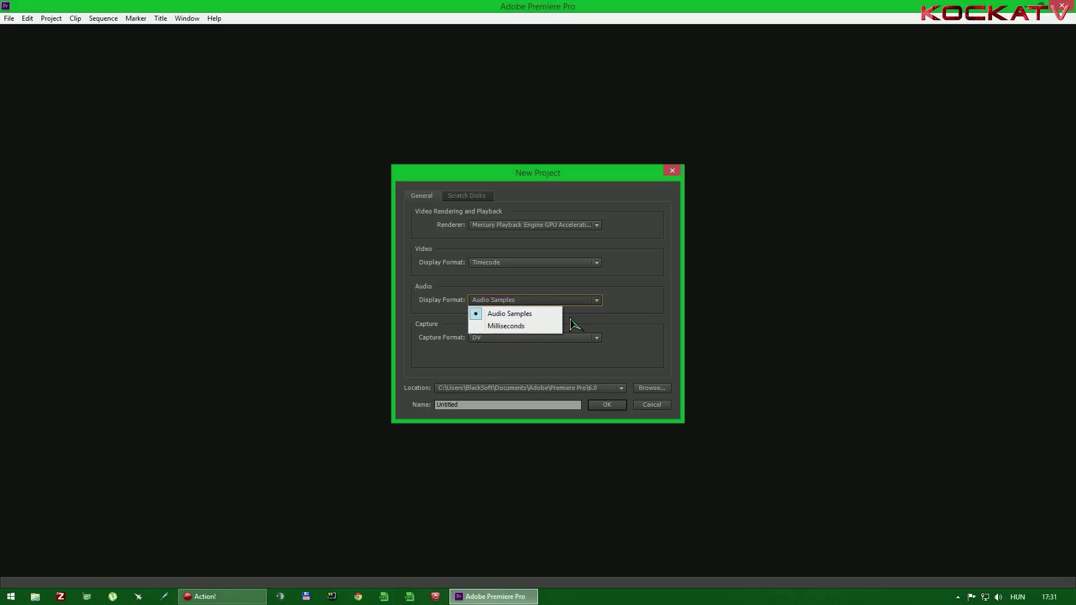
pyautogui.click(538, 314)
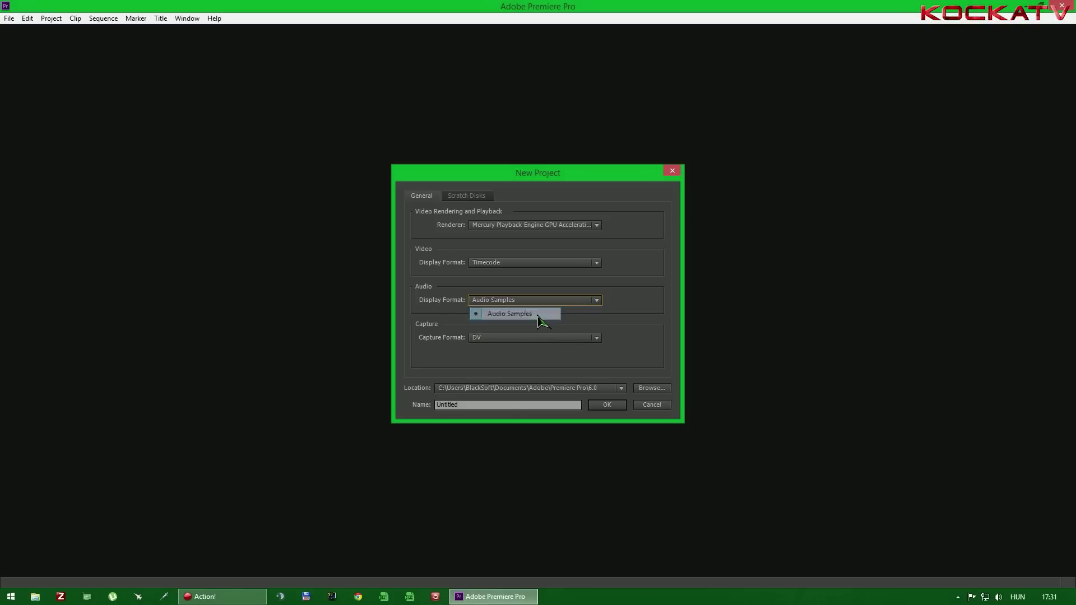
pyautogui.click(575, 302)
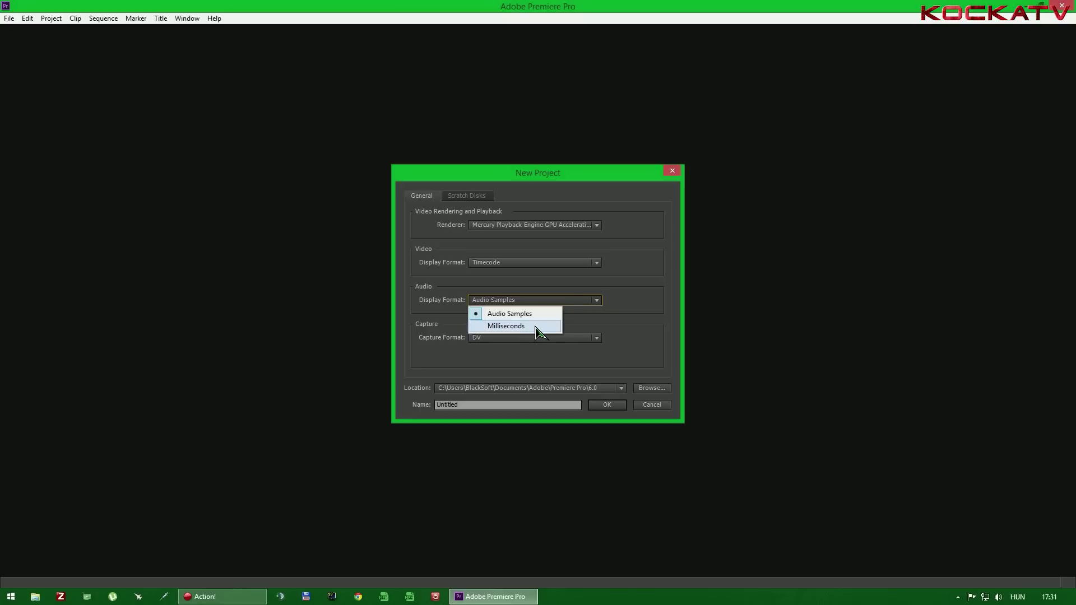
pyautogui.click(632, 304)
pyautogui.click(598, 303)
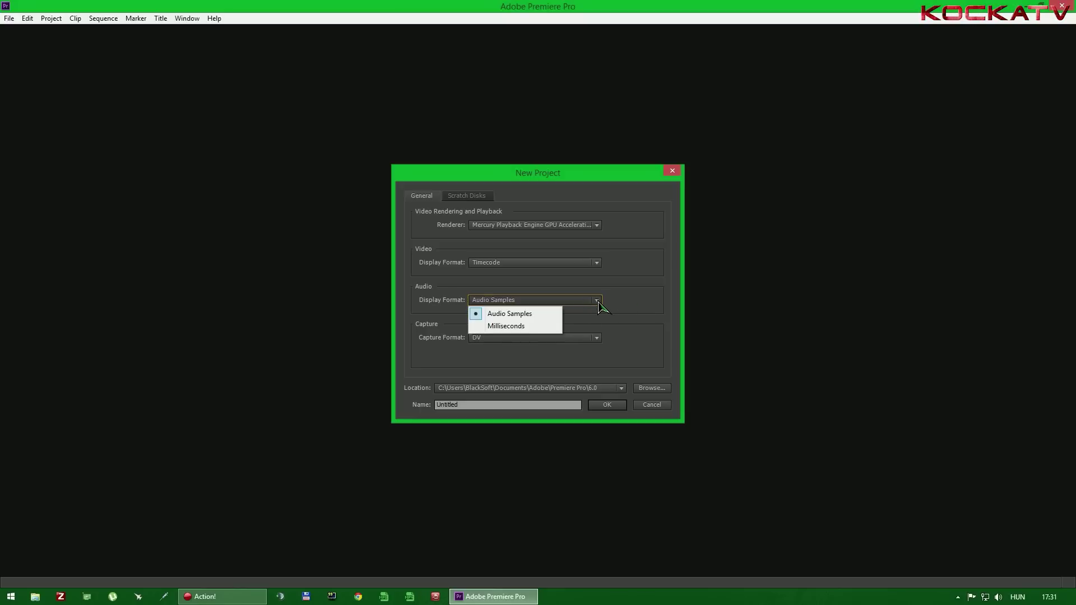
pyautogui.click(542, 315)
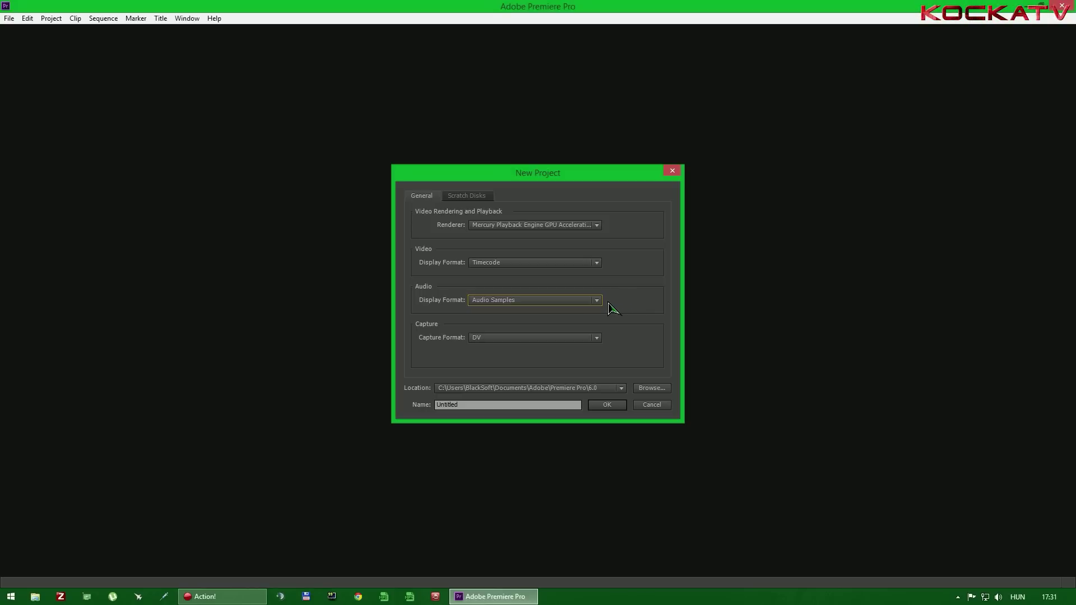
pyautogui.click(597, 300)
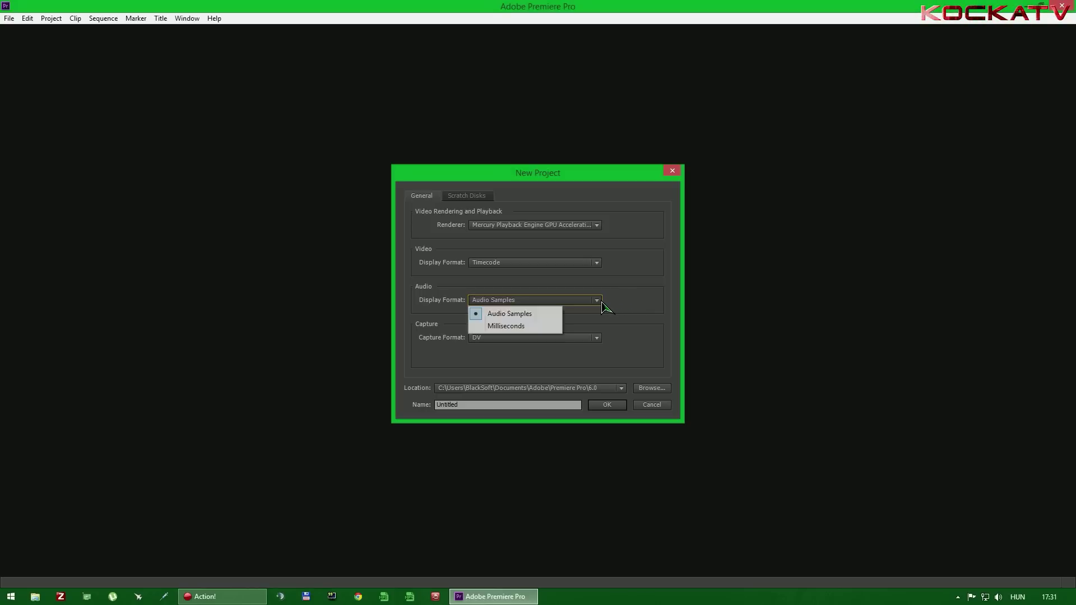
pyautogui.click(550, 314)
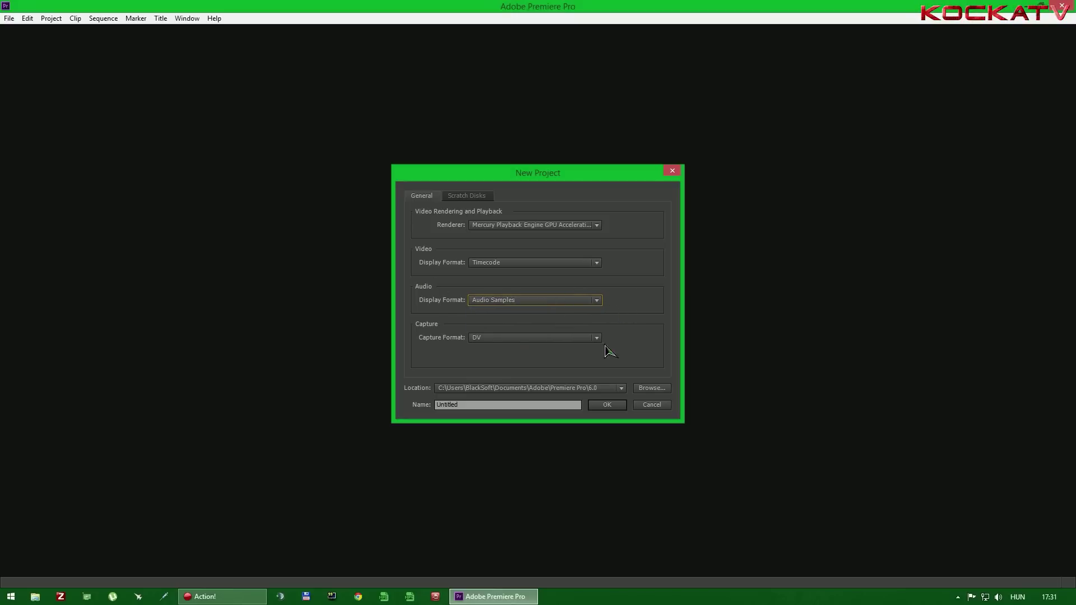
pyautogui.click(546, 339)
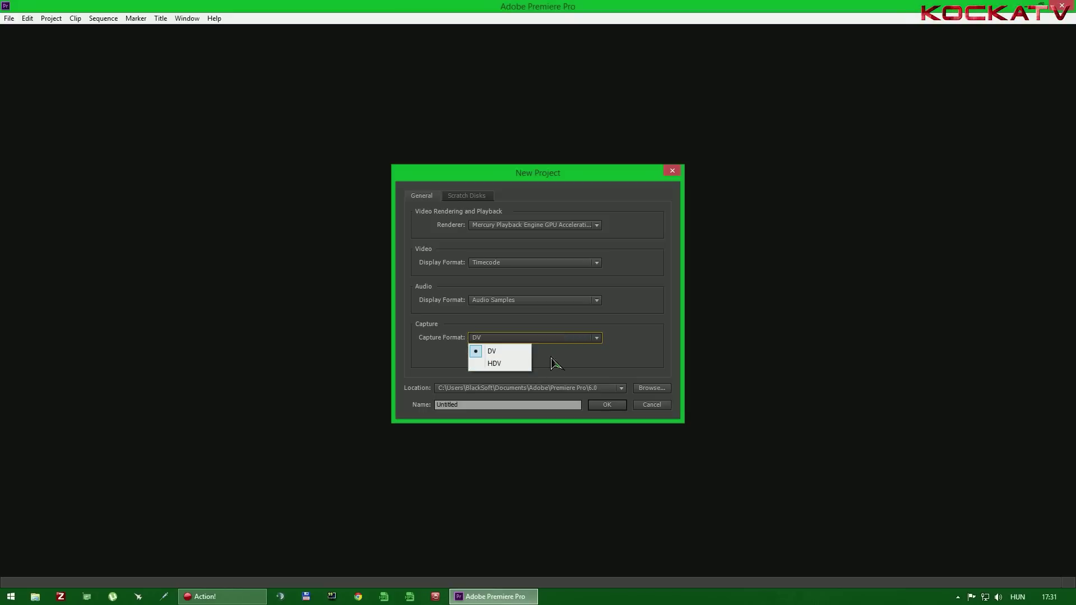
pyautogui.click(494, 363)
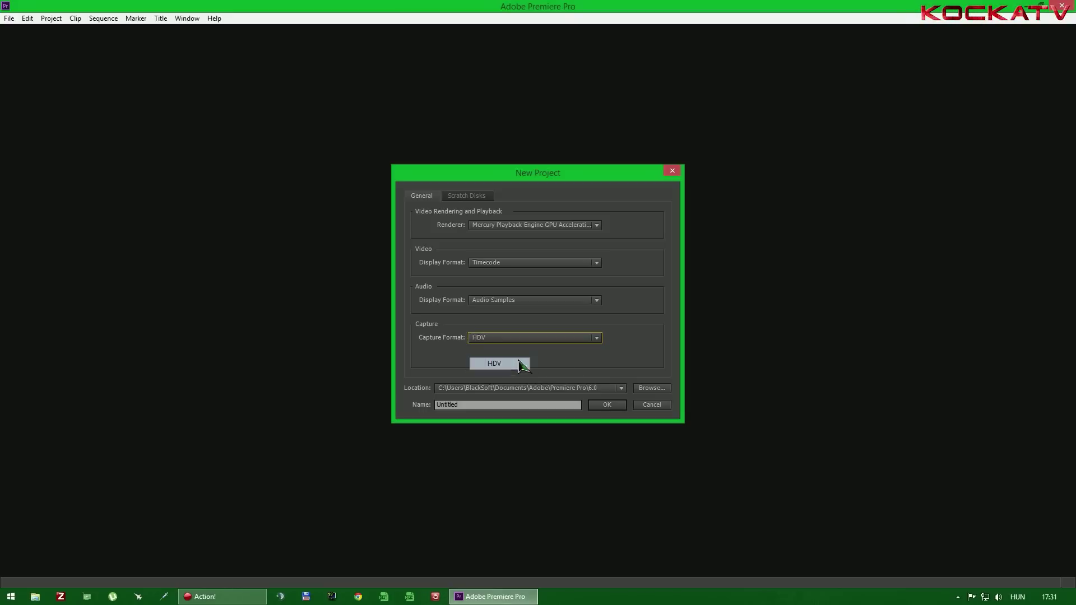
pyautogui.click(566, 339)
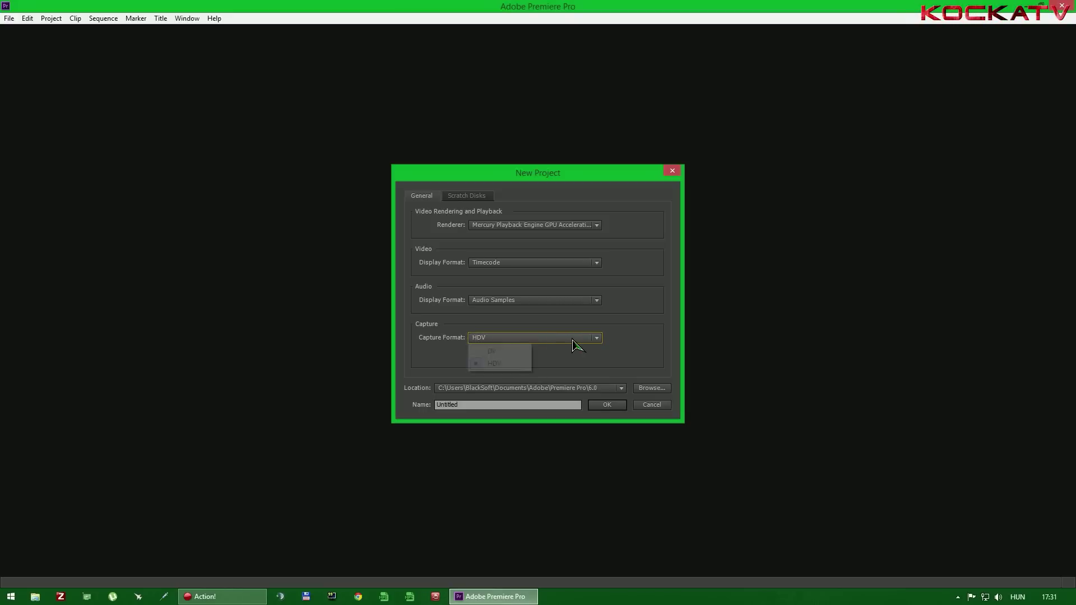
pyautogui.click(522, 356)
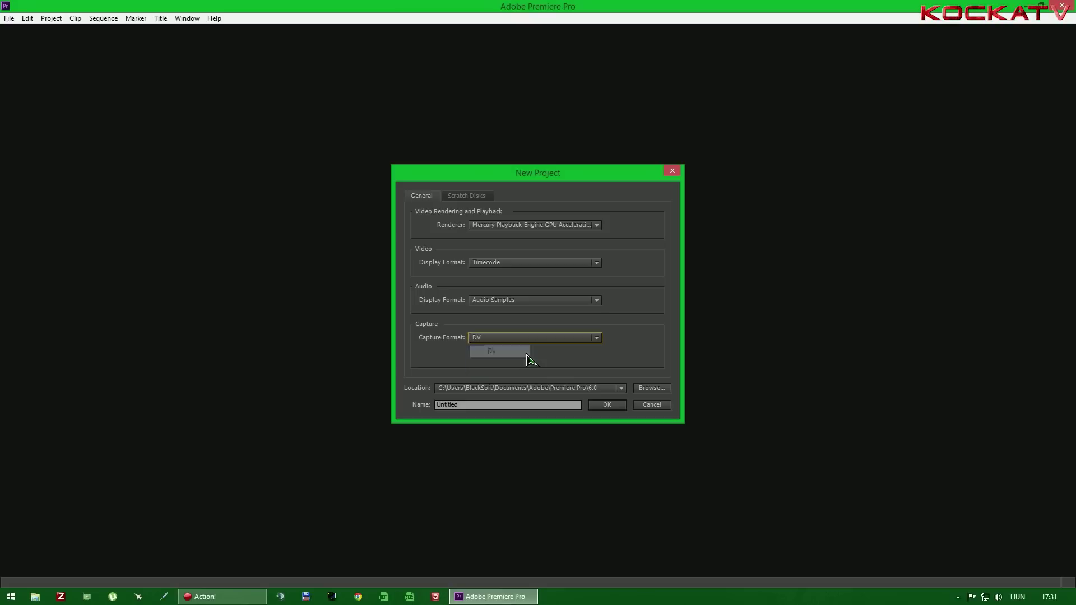
pyautogui.click(596, 338)
pyautogui.click(522, 363)
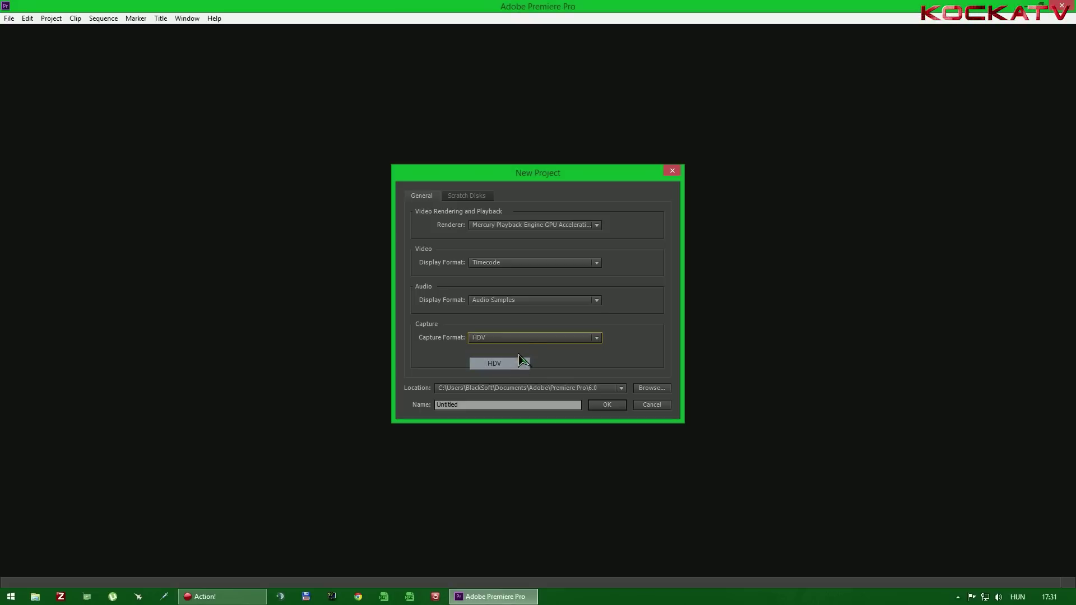
pyautogui.click(595, 338)
pyautogui.click(505, 351)
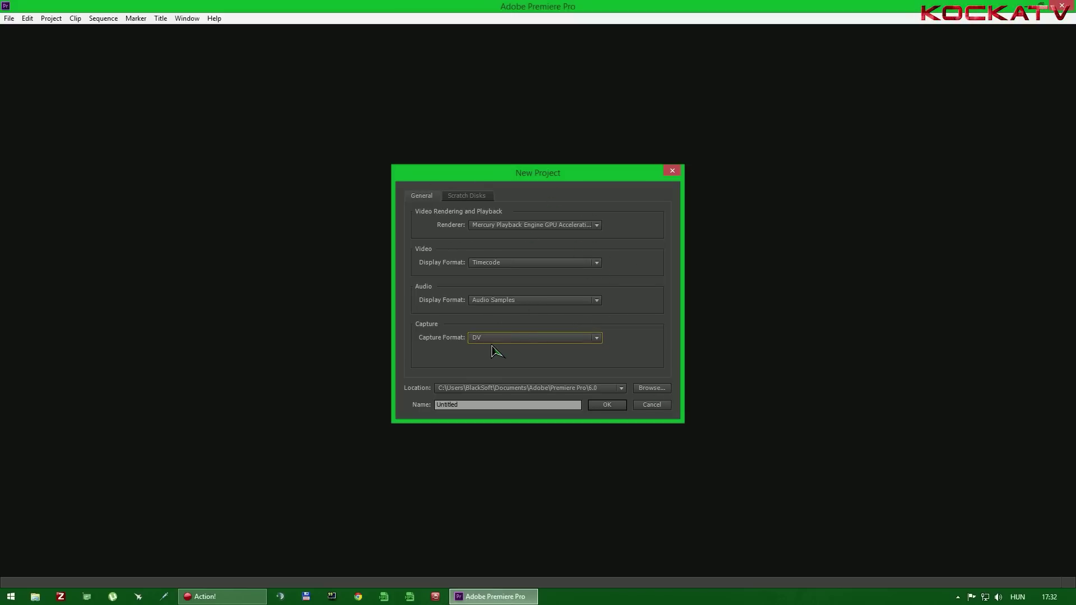
pyautogui.doubleClick(599, 338)
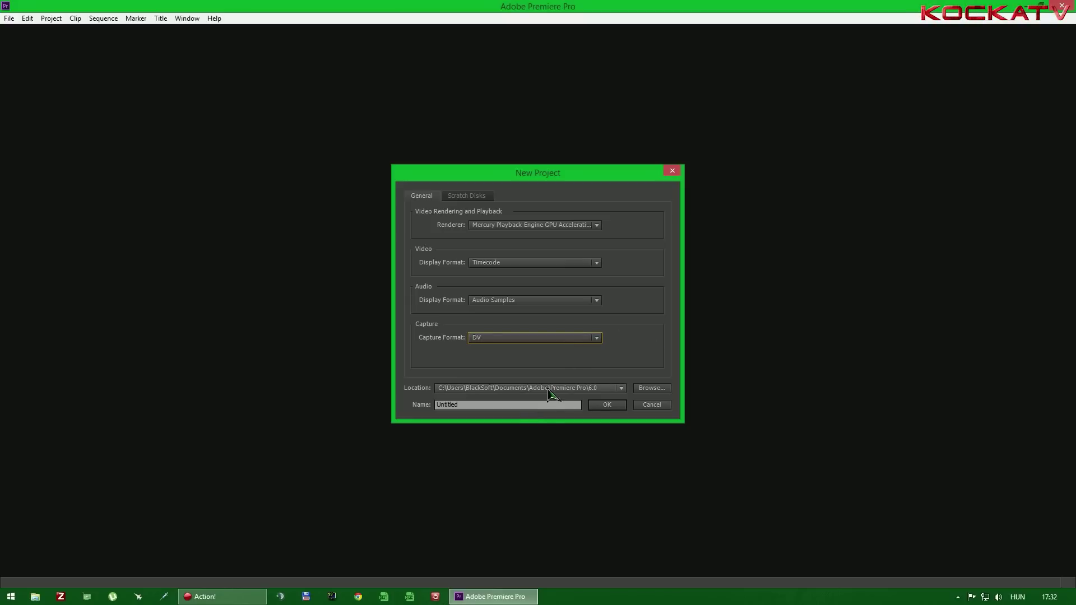
pyautogui.click(538, 388)
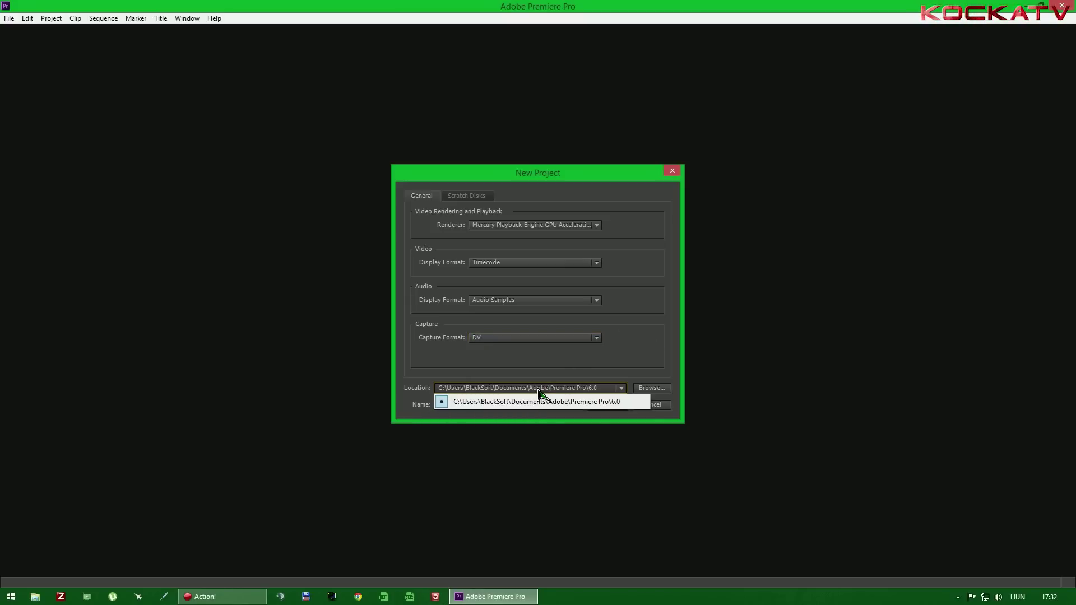
pyautogui.click(621, 388)
pyautogui.click(652, 387)
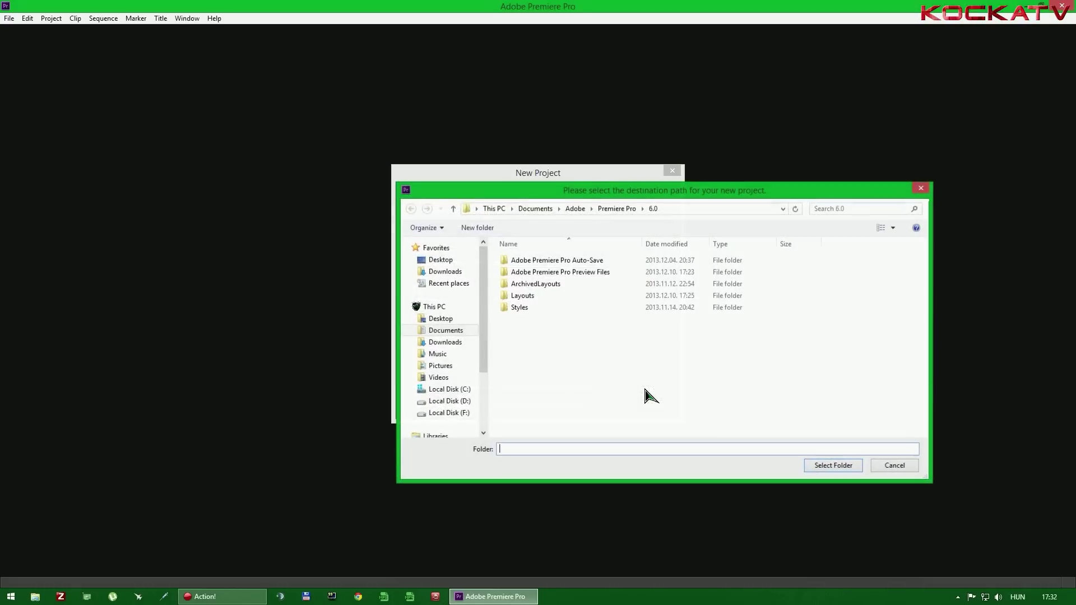
pyautogui.moveTo(650, 199); pyautogui.dragTo(571, 166)
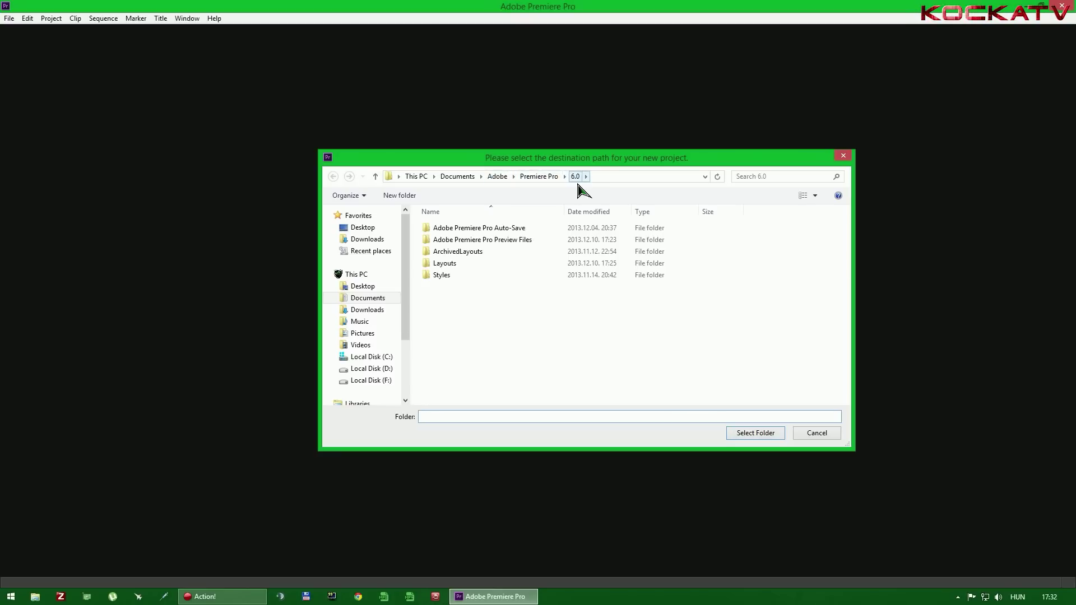
pyautogui.click(814, 434)
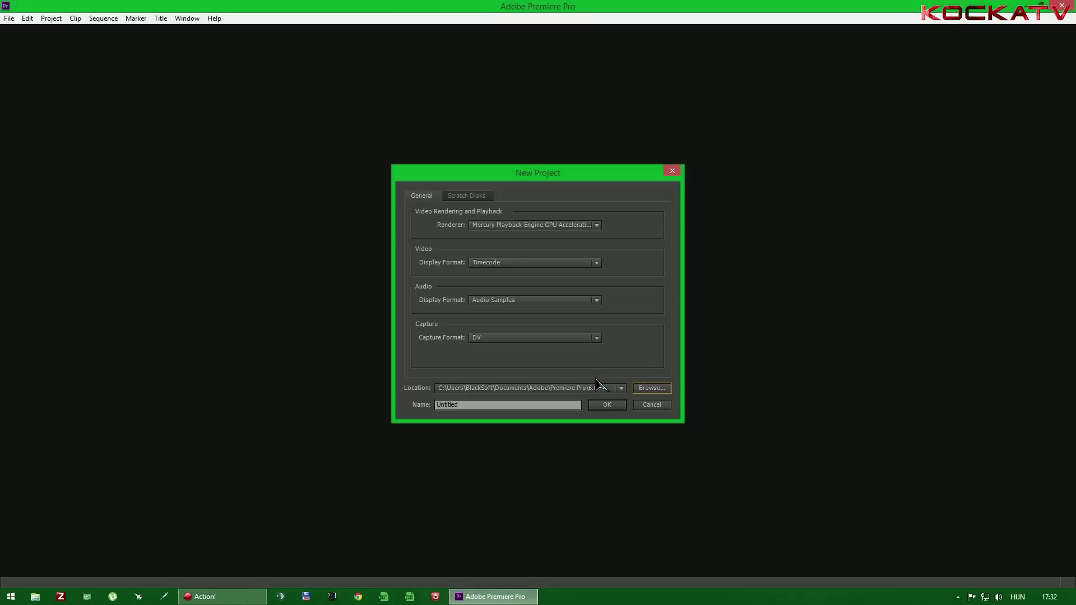
# Step: Name the project 'Tutorial' and view its Scratch Disks settings
pyautogui.doubleClick(523, 406)
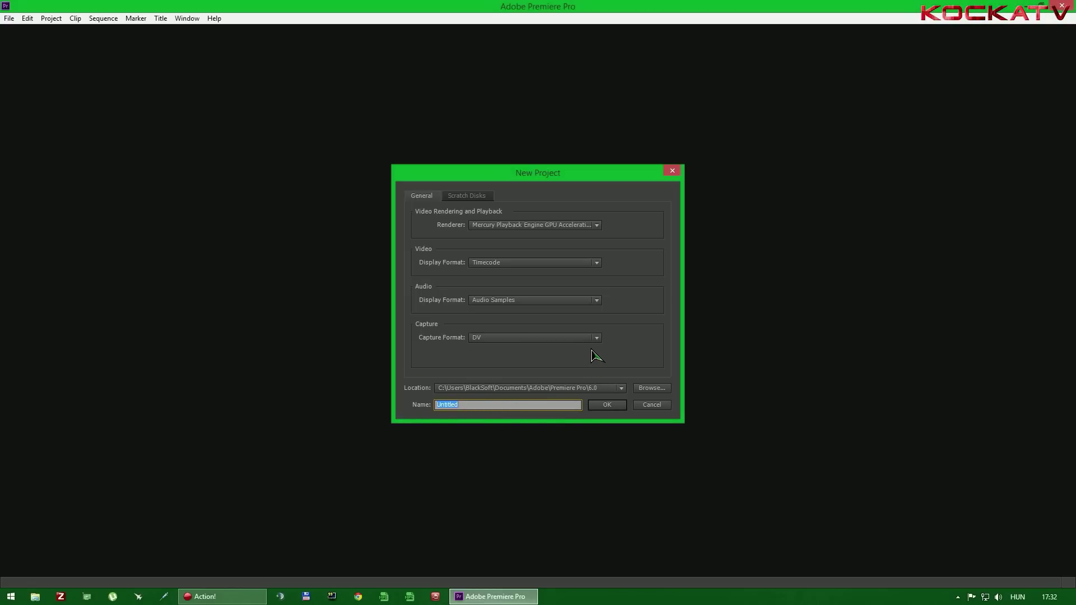
pyautogui.write('Tutorial')
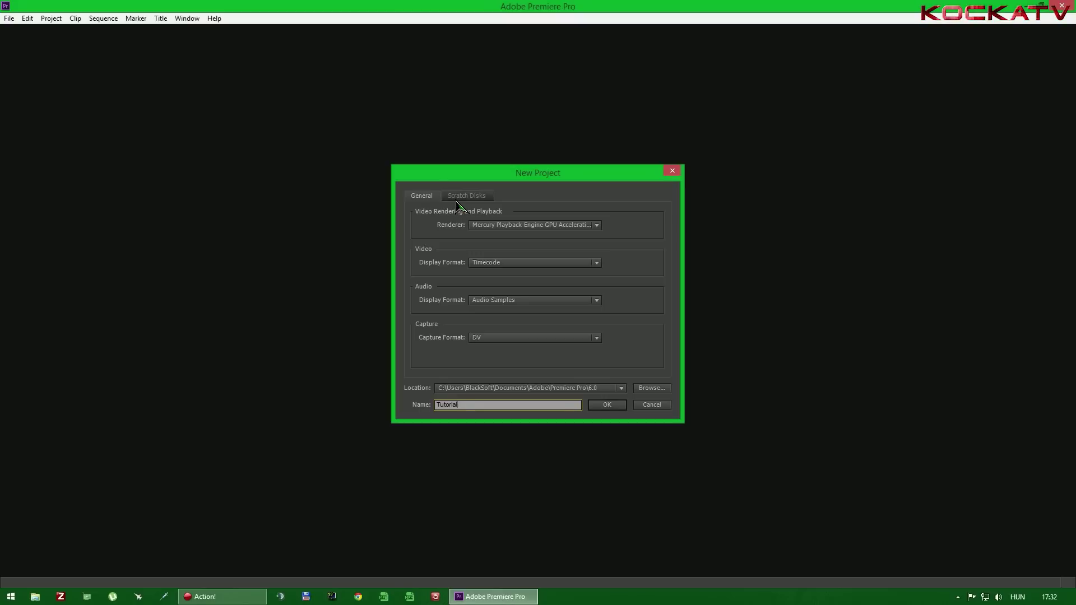
pyautogui.click(459, 198)
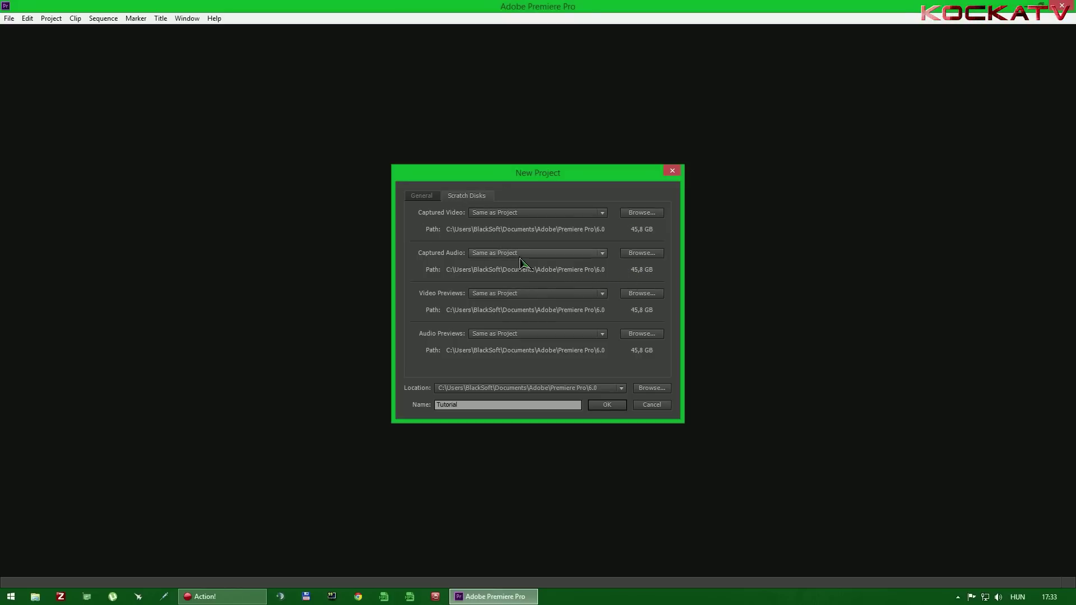
# Step: Check the Captured Video scratch disk choices, then go back to General settings
pyautogui.click(537, 213)
pyautogui.click(513, 214)
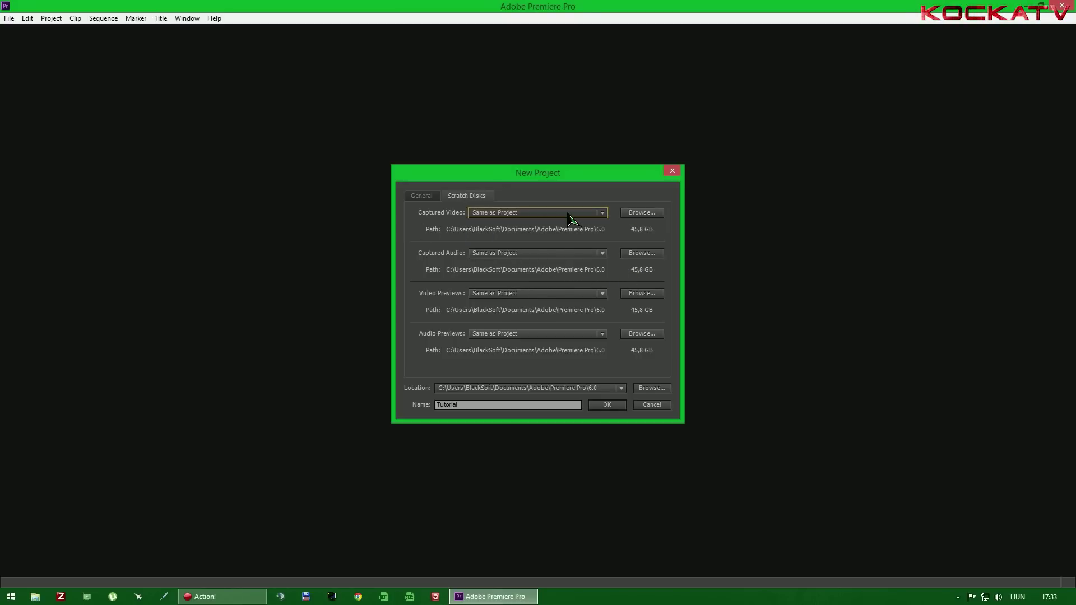
pyautogui.click(428, 197)
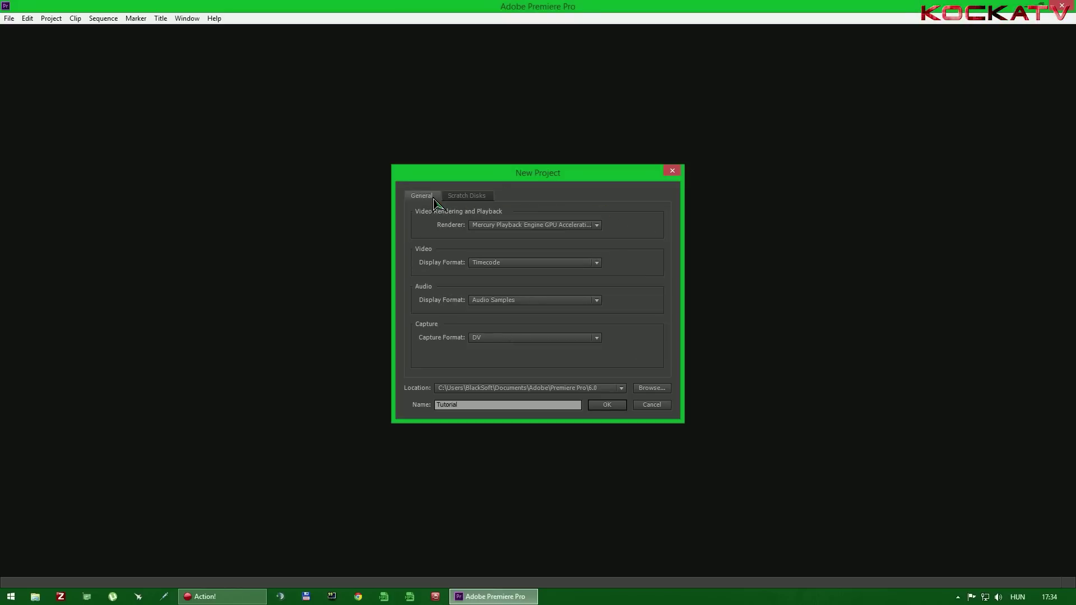
pyautogui.click(474, 196)
pyautogui.click(430, 199)
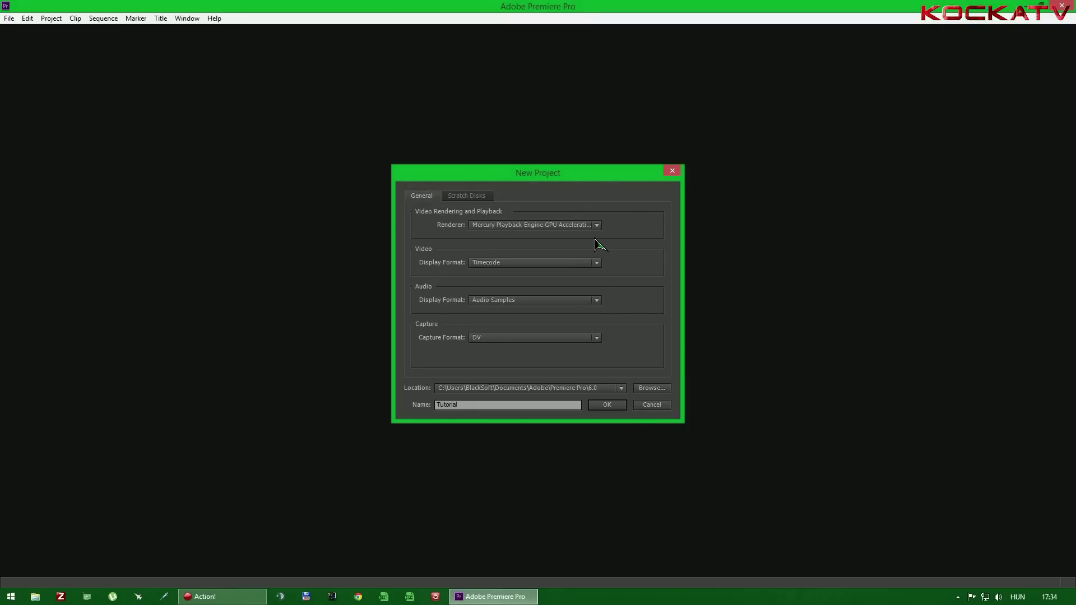
# Step: Create the Tutorial project, confirming it overwrites the existing Tutorial file
pyautogui.click(607, 404)
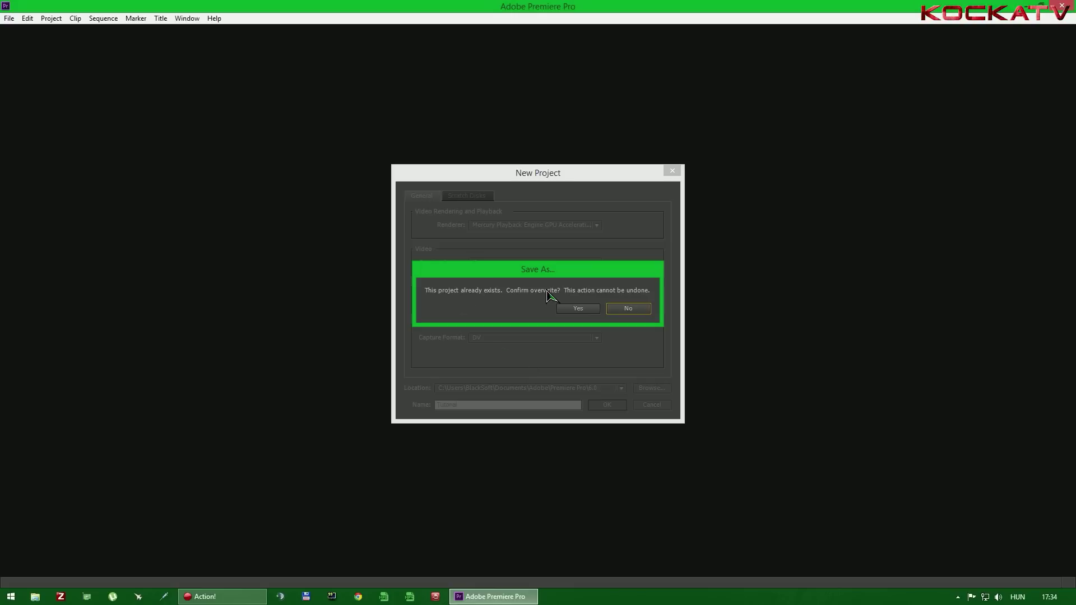
pyautogui.moveTo(529, 271); pyautogui.dragTo(544, 218)
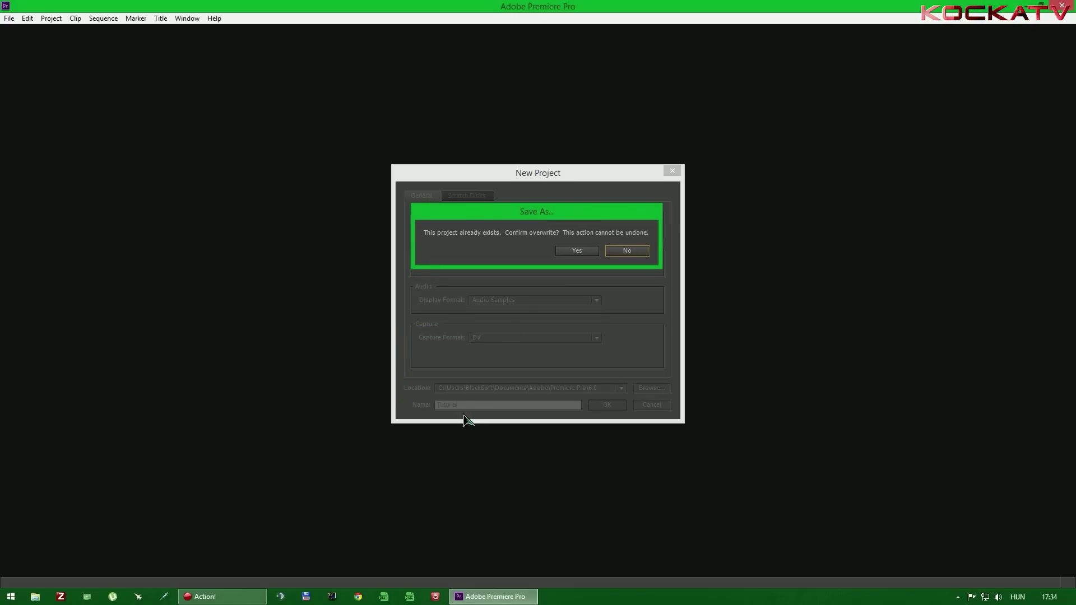
pyautogui.click(577, 251)
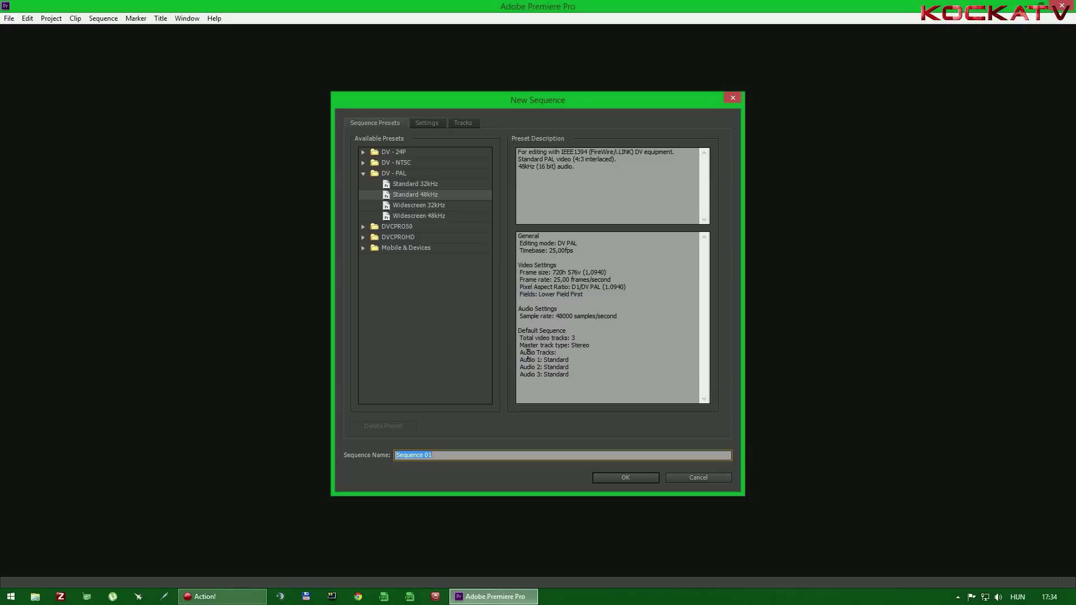
# Step: Replace the sequence name 'Sequence 01' with 'Tutorial'
pyautogui.moveTo(520, 338); pyautogui.dragTo(588, 376)
pyautogui.click(580, 365)
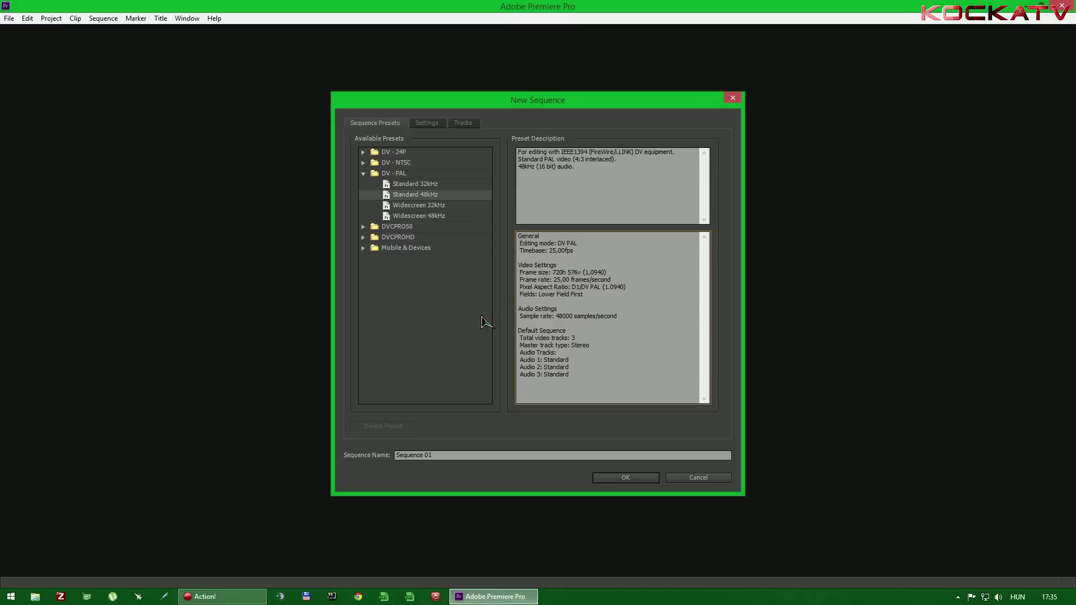
pyautogui.press('Tab')
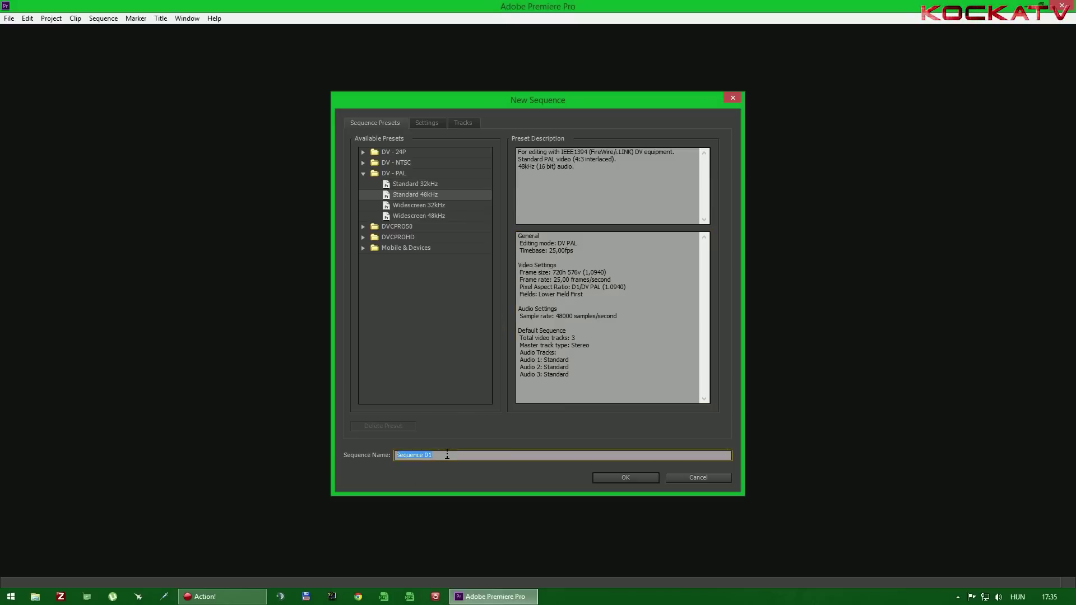
pyautogui.click(447, 455)
pyautogui.moveTo(450, 455); pyautogui.dragTo(395, 455)
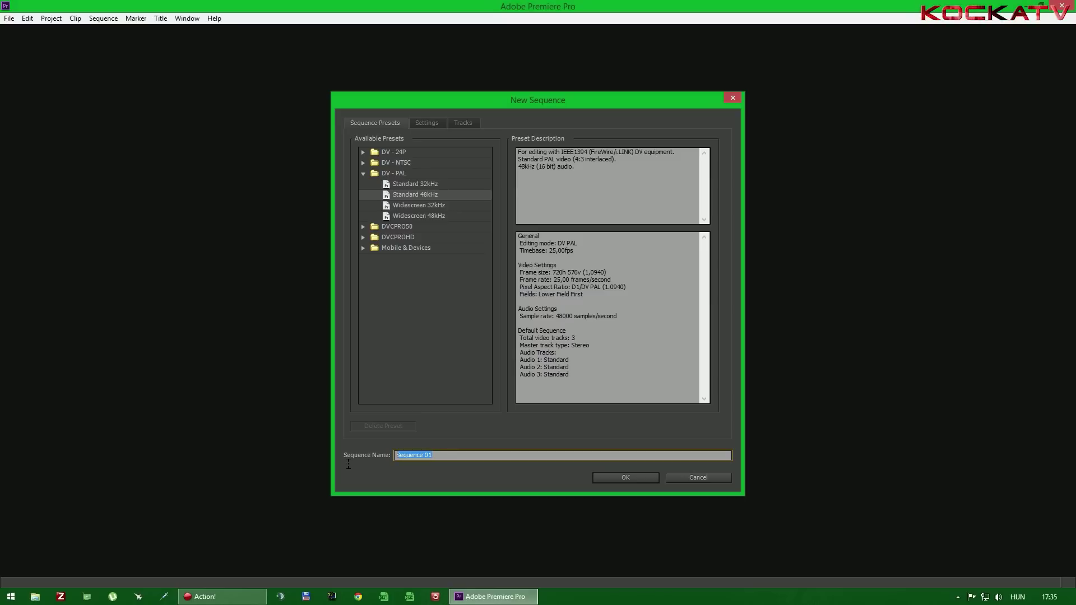
pyautogui.click(413, 455)
pyautogui.moveTo(482, 458); pyautogui.dragTo(381, 465)
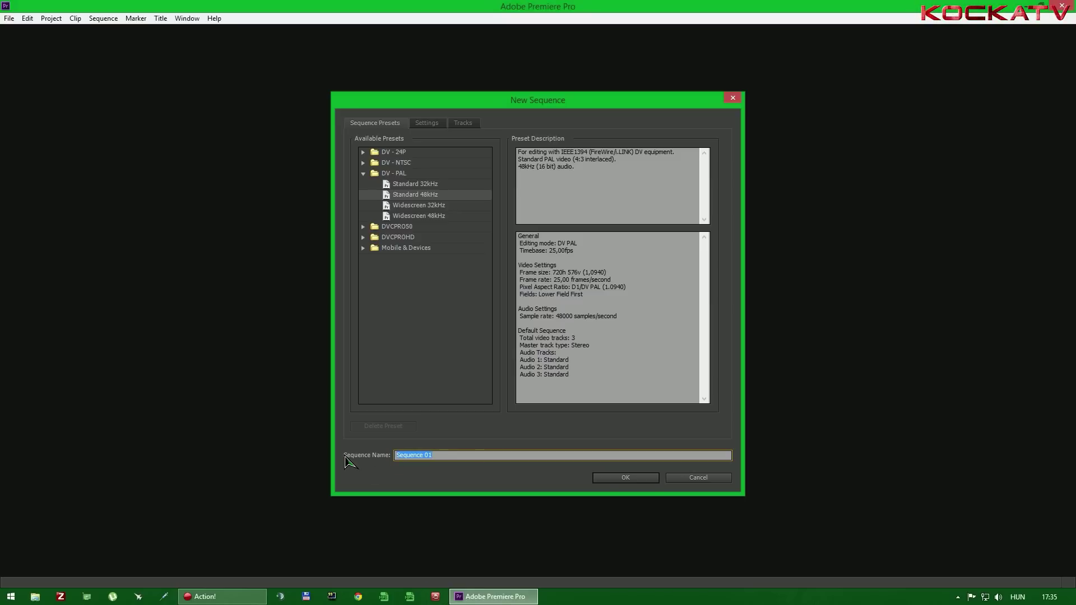
pyautogui.write('Tutorial')
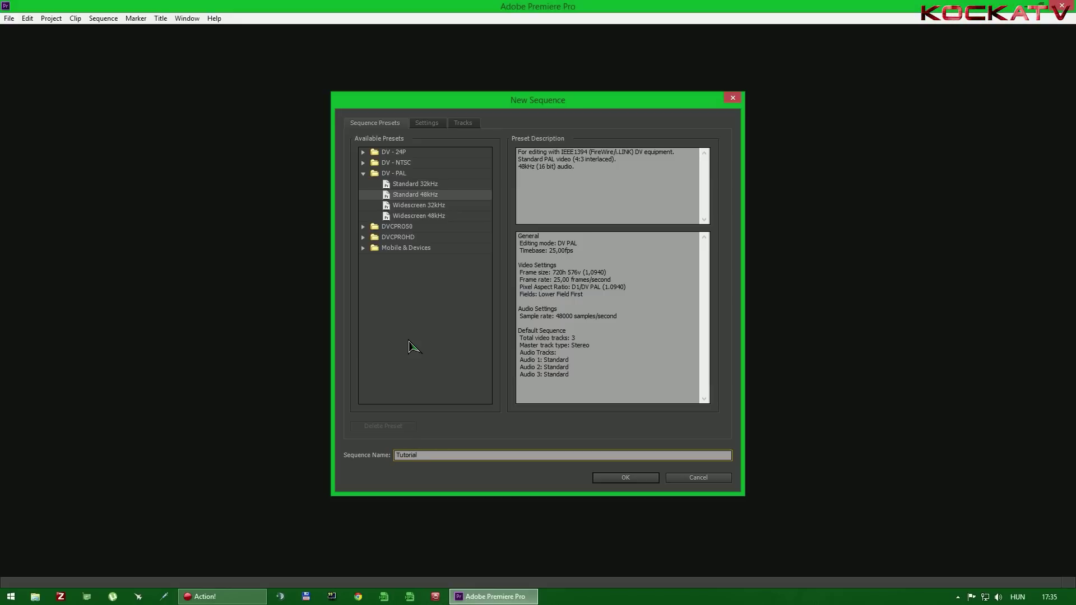
pyautogui.press('Return')
# Step: Browse sequence presets, previewing DV-PAL Widescreen 32kHz and DVCPROHD 1080p24
pyautogui.click(428, 205)
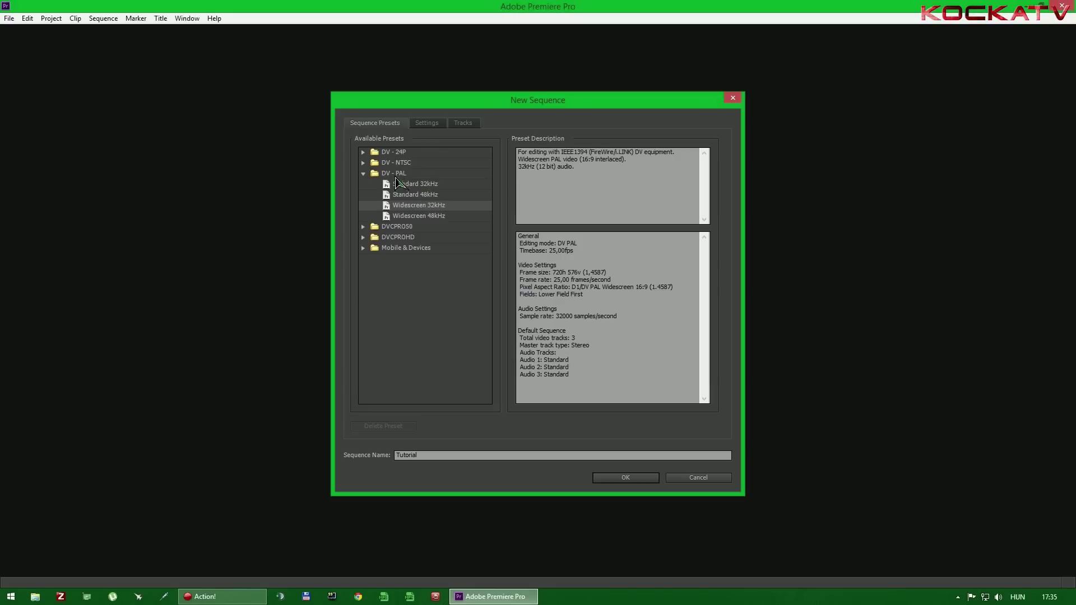
pyautogui.click(364, 174)
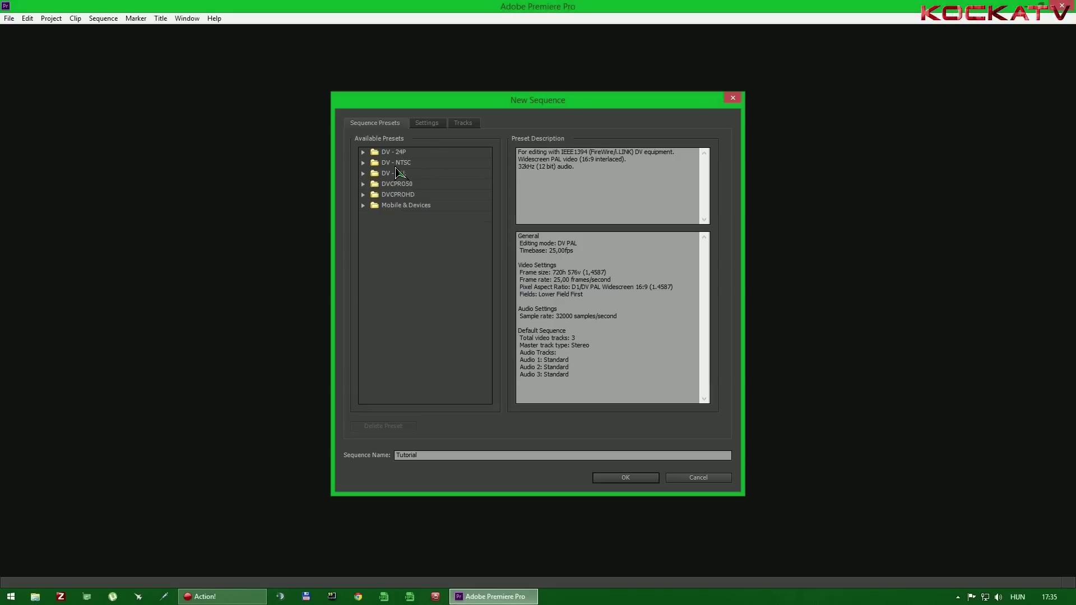
pyautogui.click(363, 175)
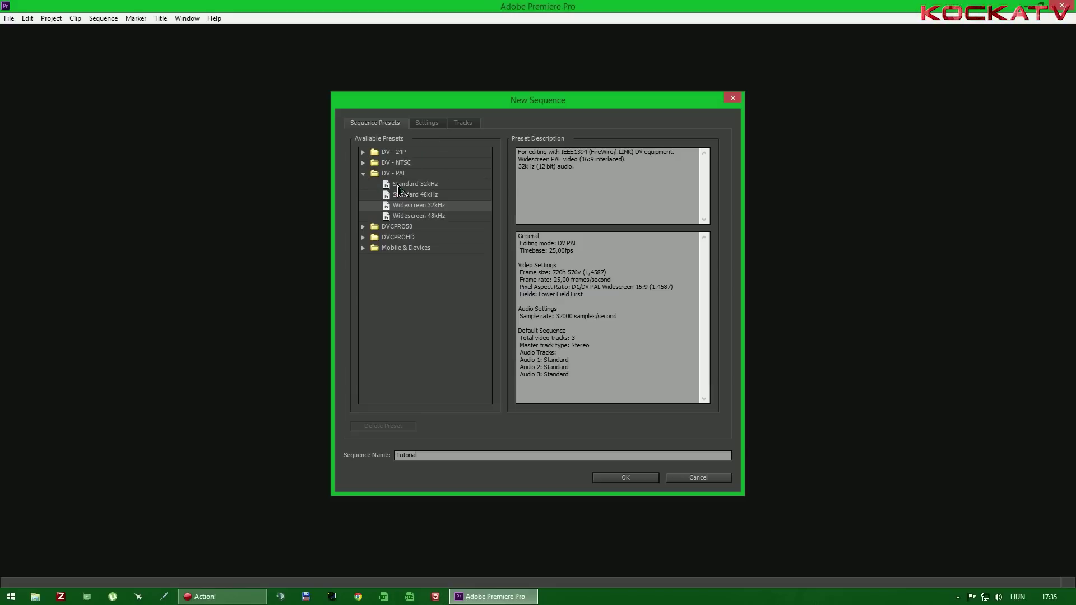
pyautogui.click(363, 163)
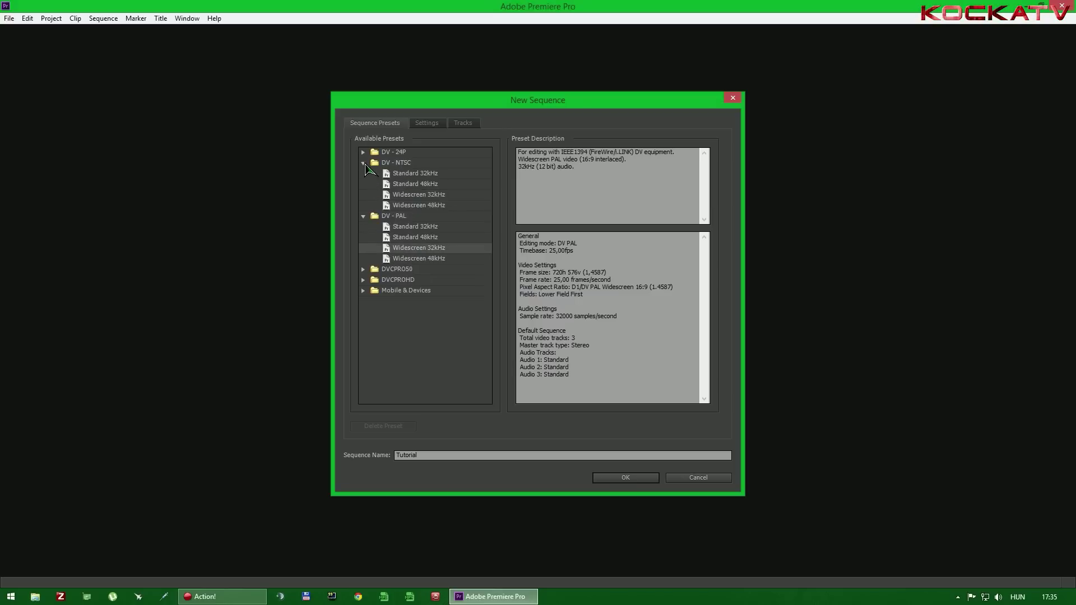
pyautogui.click(363, 163)
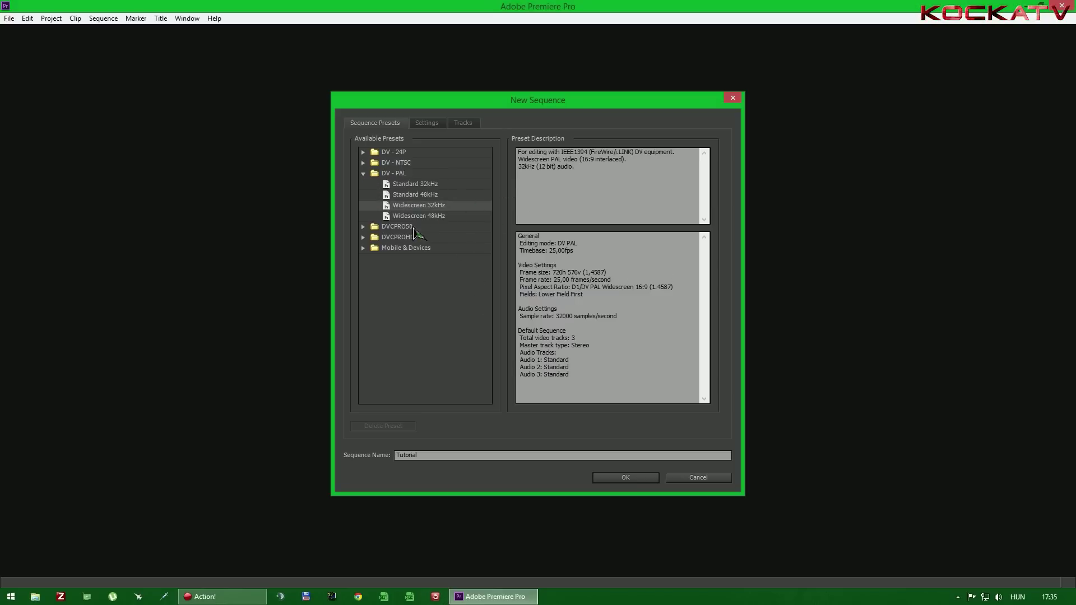
pyautogui.click(363, 237)
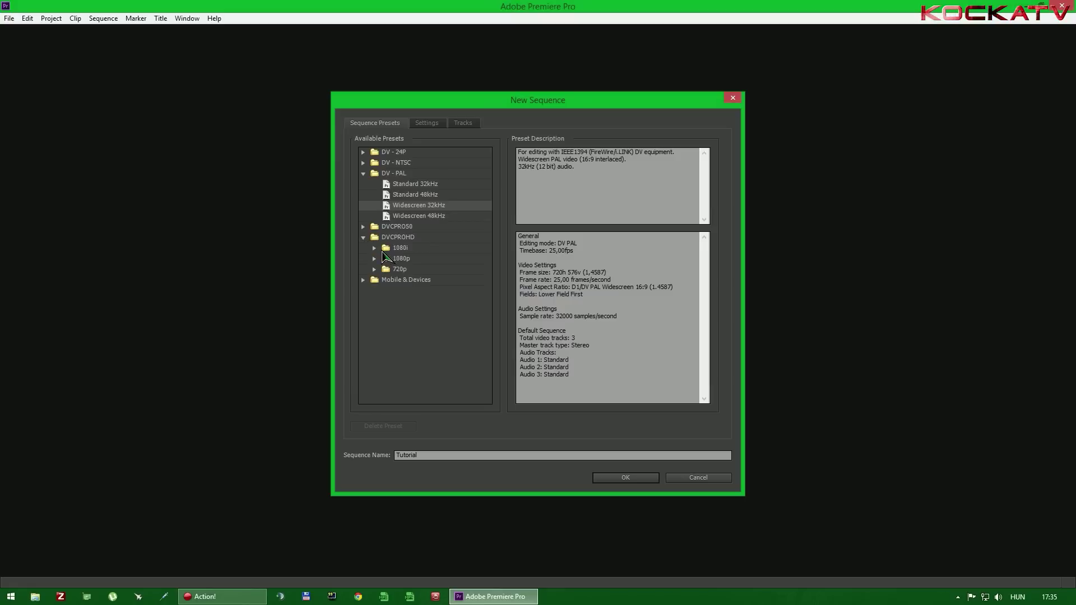
pyautogui.click(374, 258)
pyautogui.click(412, 270)
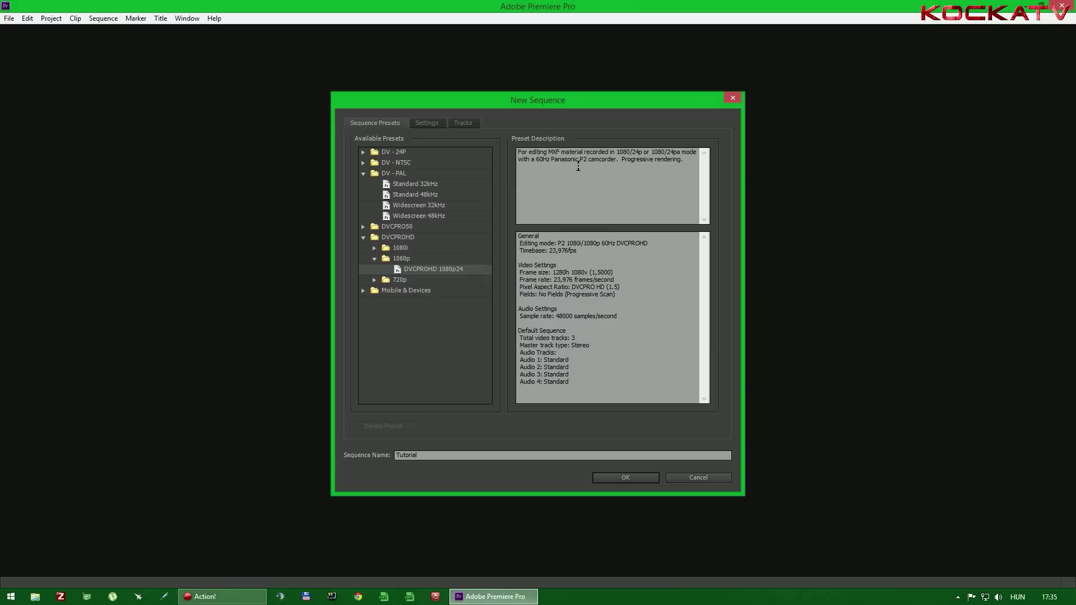
pyautogui.moveTo(540, 162); pyautogui.dragTo(597, 162)
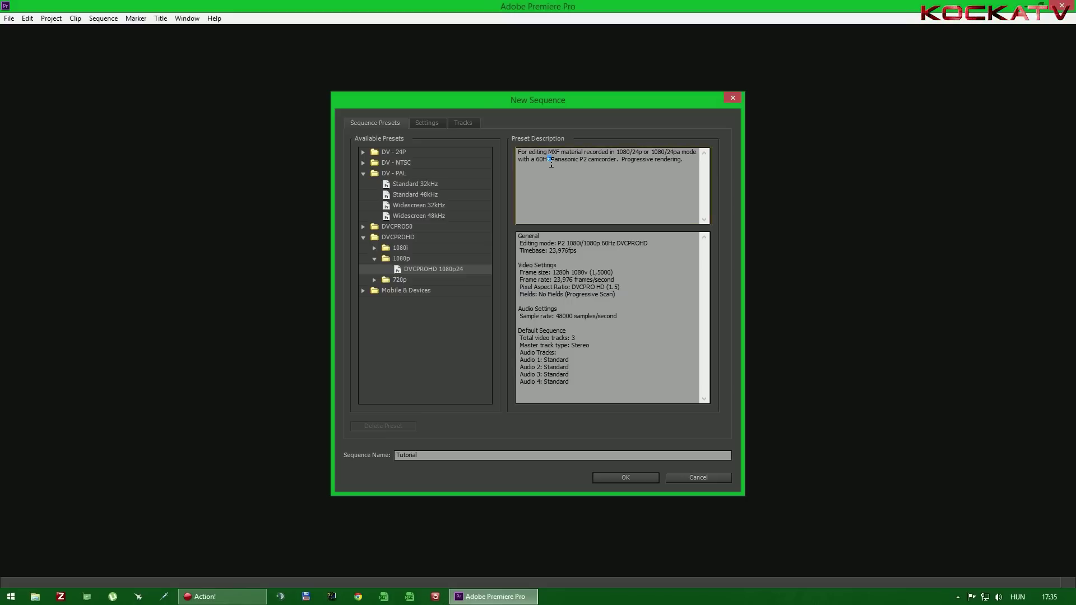
pyautogui.click(611, 165)
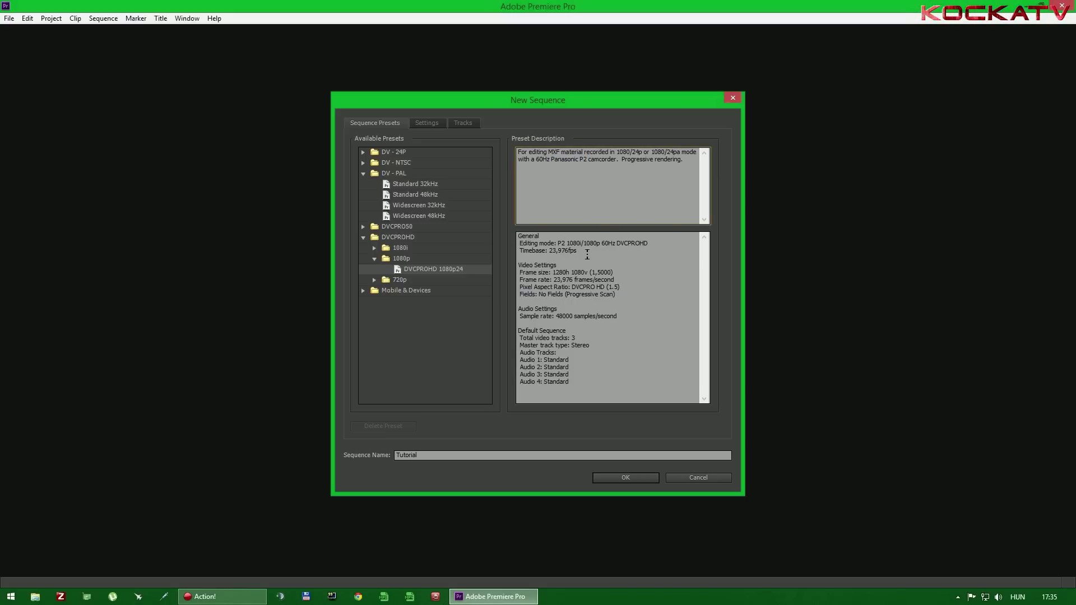
# Step: Select the DV-PAL Standard 48kHz preset and view its detailed settings
pyautogui.click(419, 196)
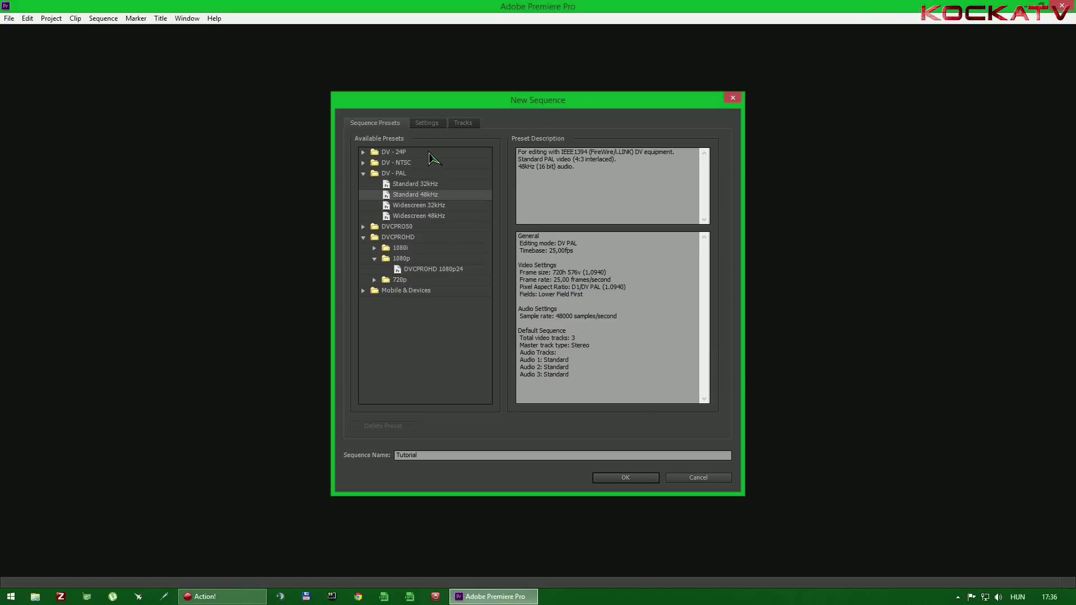
pyautogui.click(362, 238)
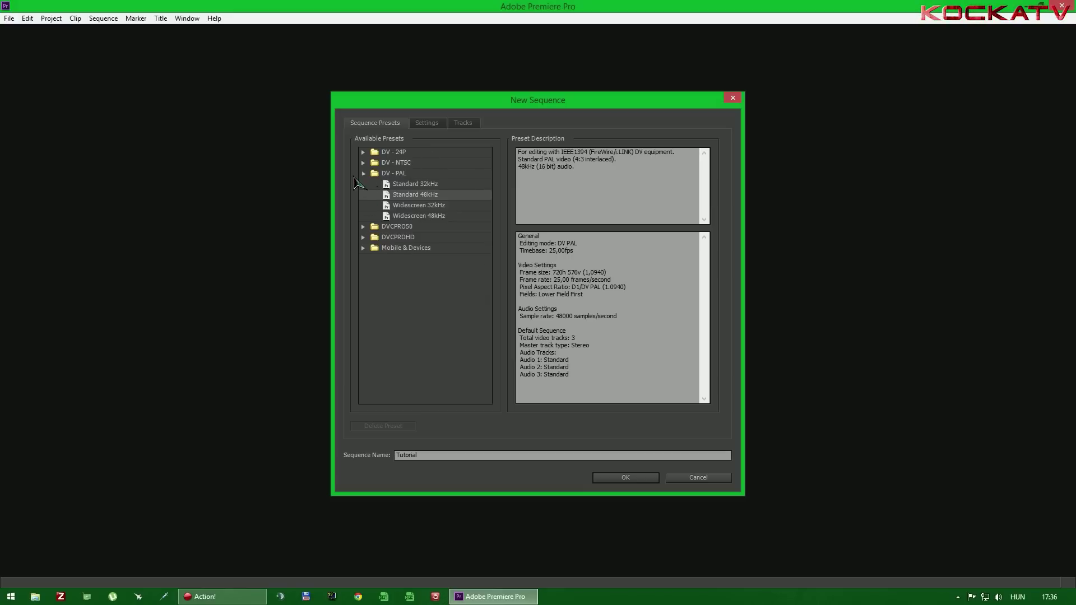
pyautogui.click(363, 173)
pyautogui.click(427, 122)
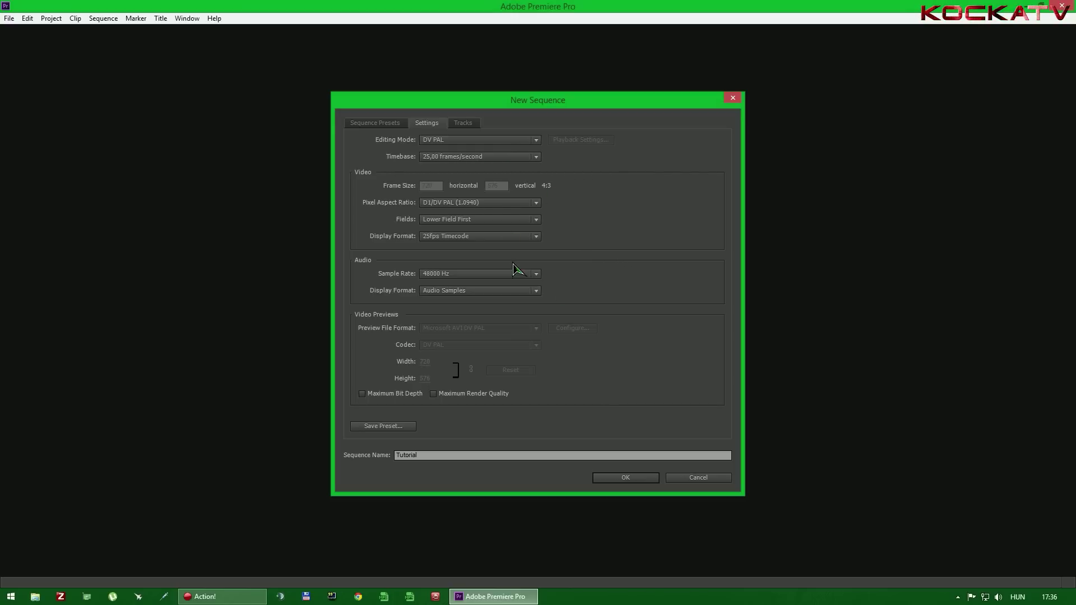
# Step: Change the sequence Editing Mode from DV PAL to Custom
pyautogui.click(389, 124)
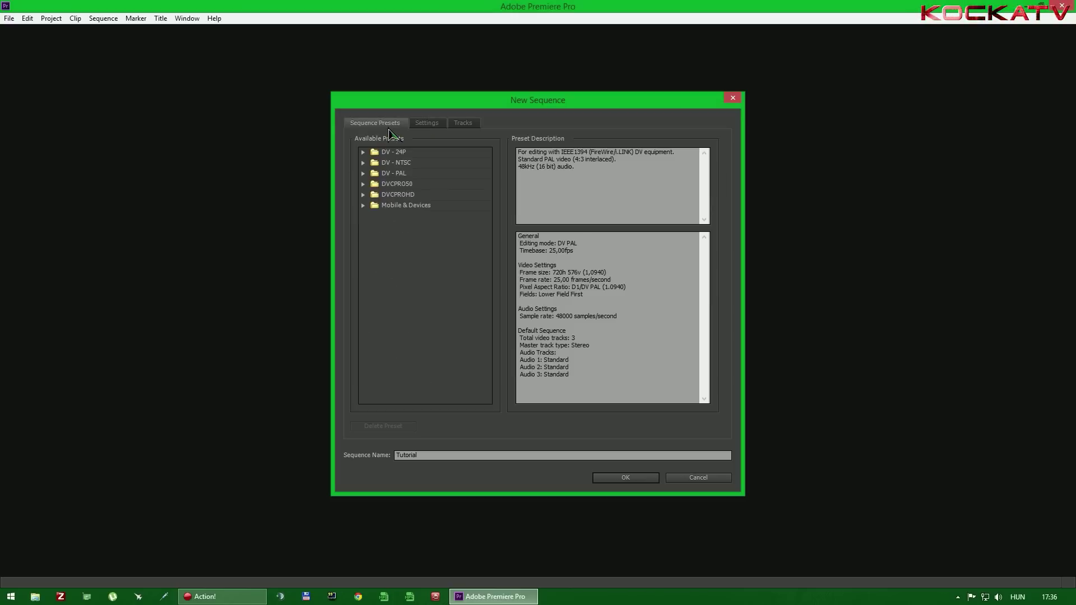
pyautogui.click(428, 127)
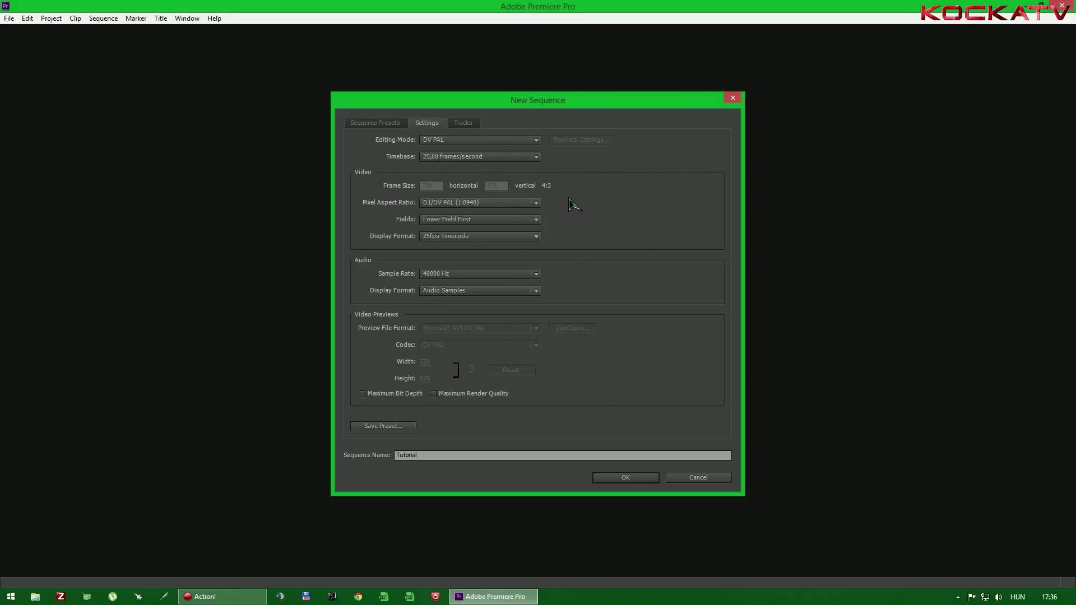
pyautogui.click(469, 143)
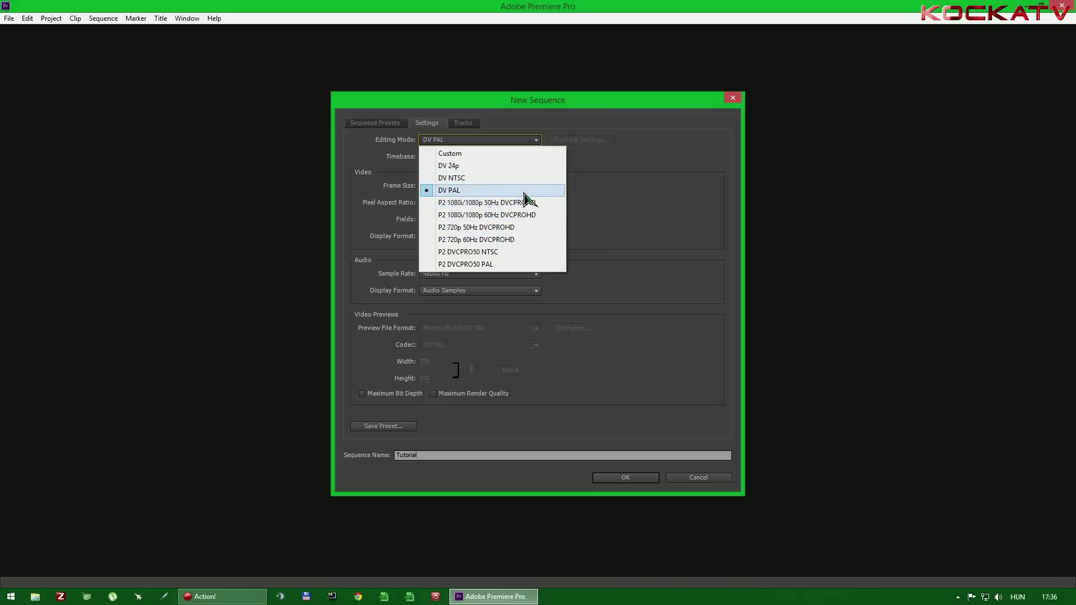
pyautogui.click(388, 125)
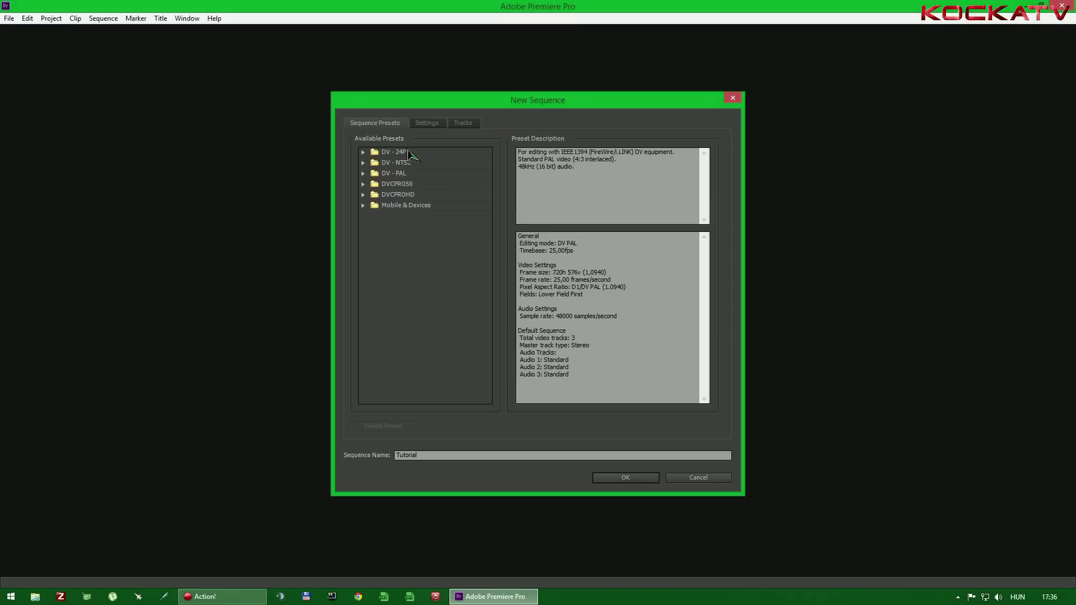
pyautogui.click(429, 124)
pyautogui.click(468, 141)
pyautogui.click(471, 149)
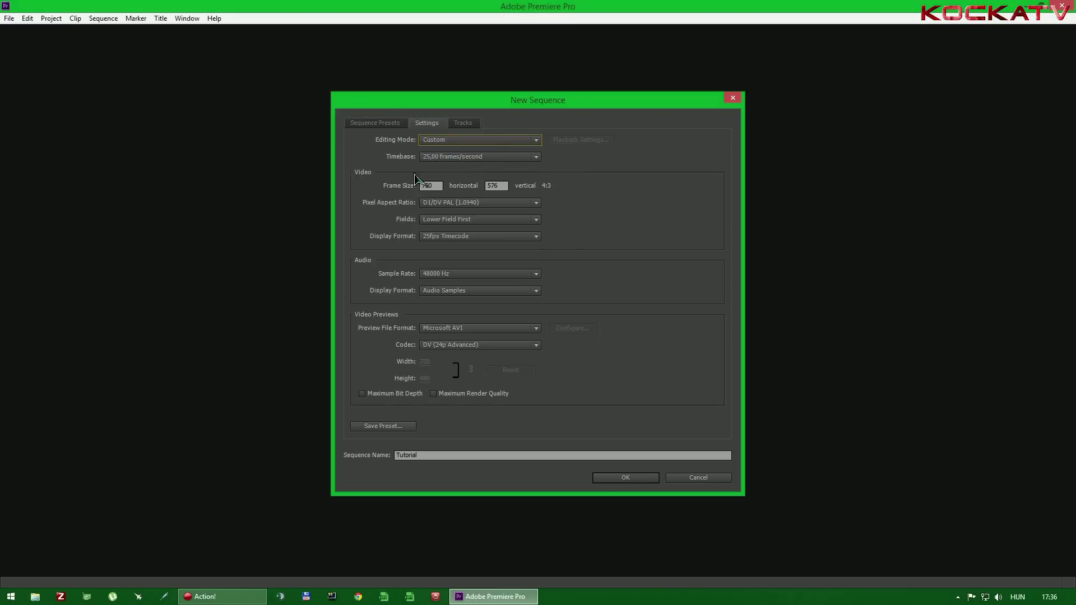
# Step: Try timebases of 30, 24 and 60 frames/second, ending on 30,00
pyautogui.click(497, 158)
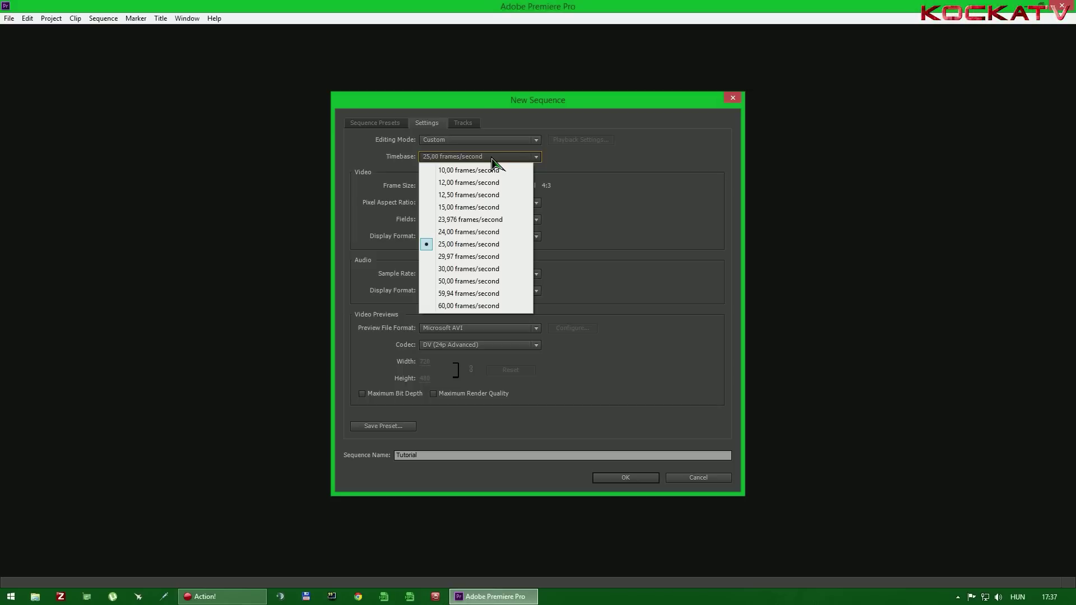
pyautogui.click(490, 269)
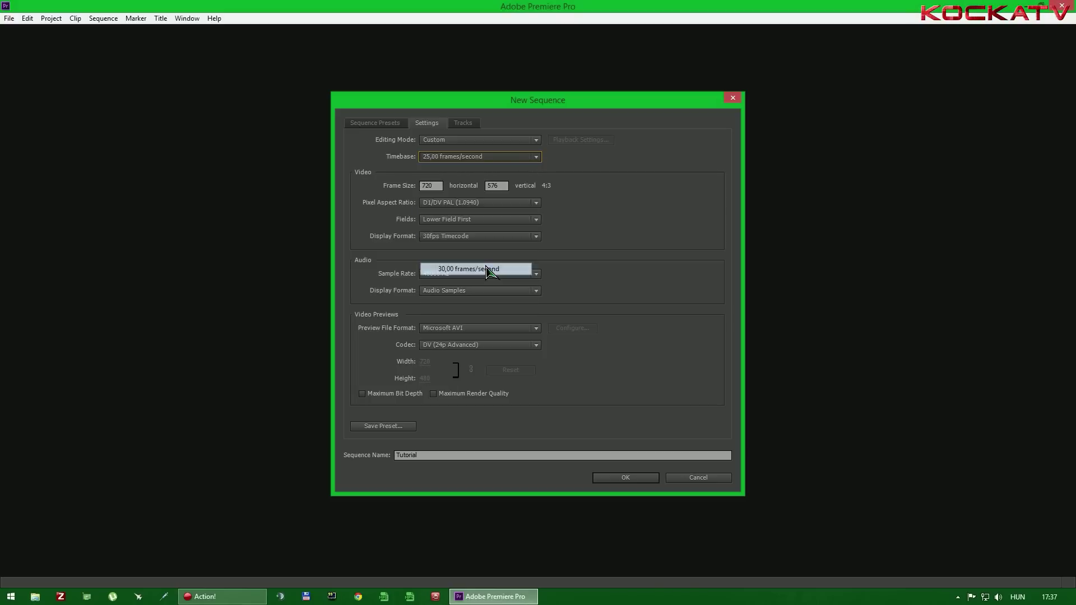
pyautogui.click(492, 160)
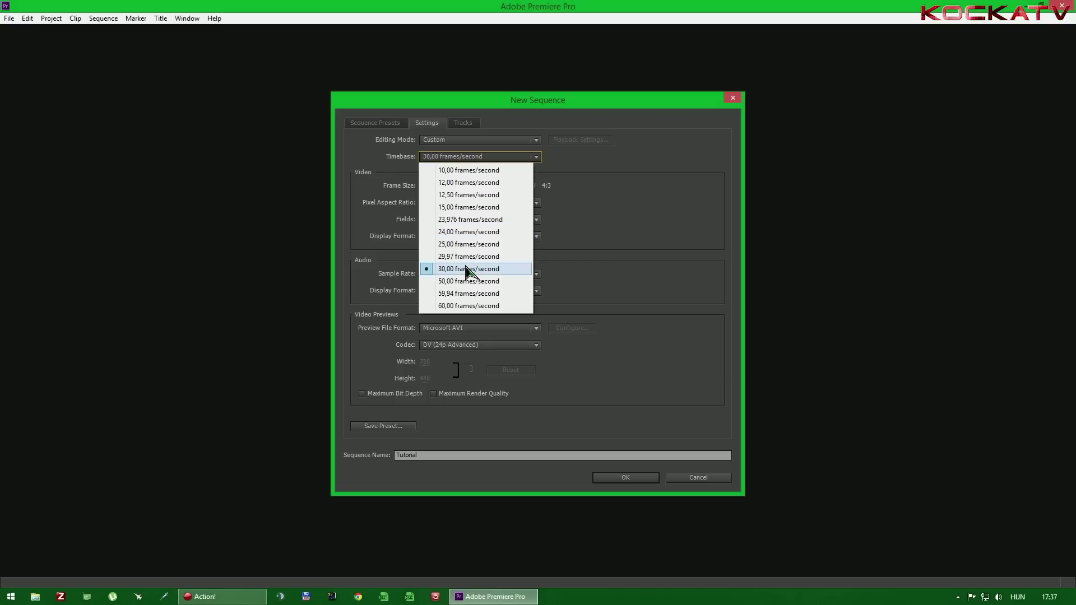
pyautogui.click(495, 233)
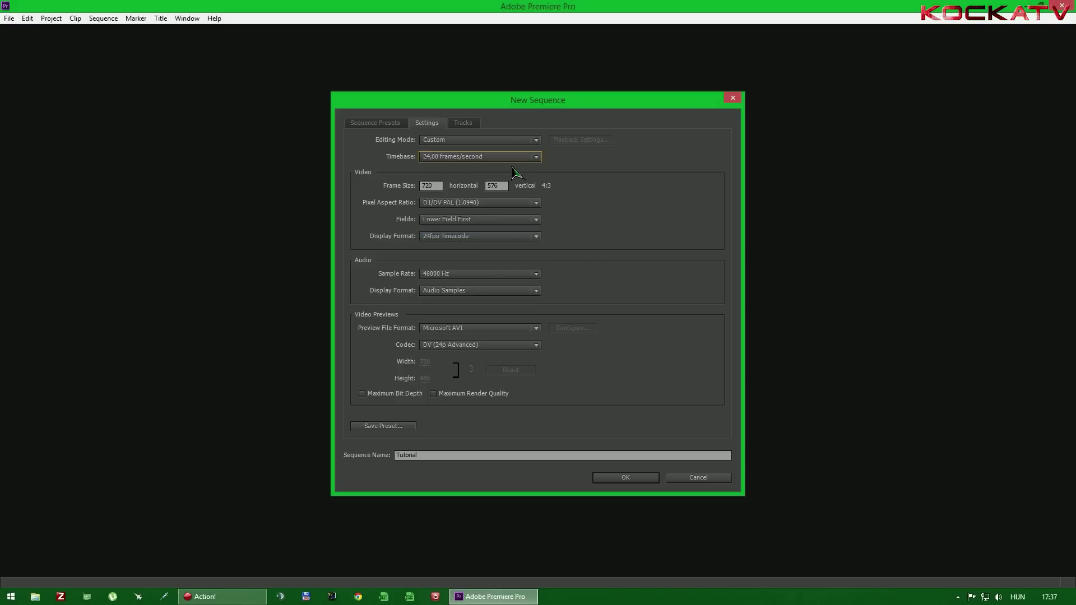
pyautogui.click(535, 157)
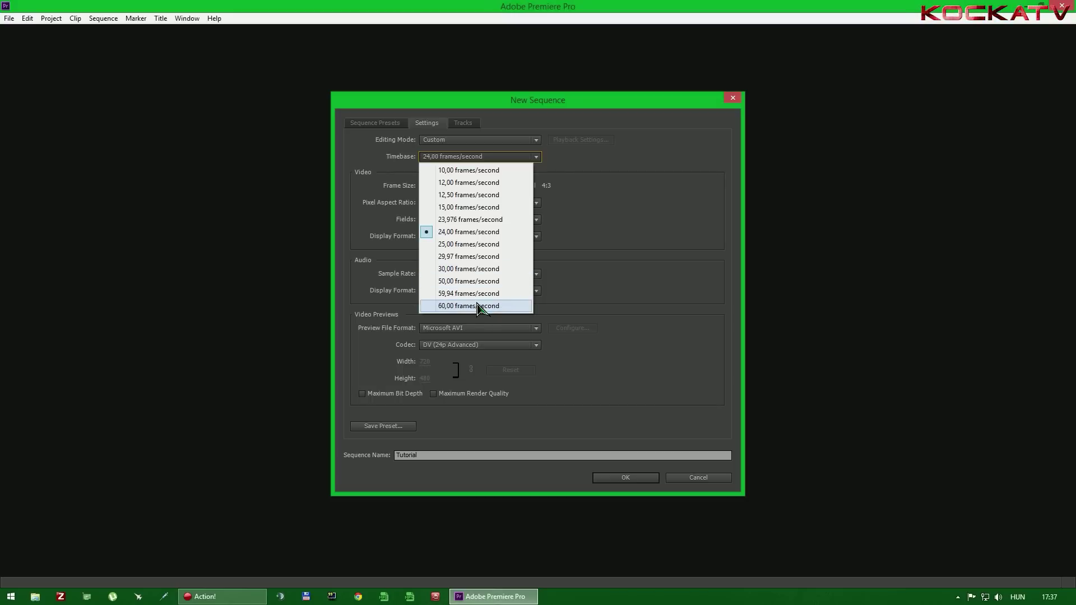
pyautogui.click(494, 269)
pyautogui.click(518, 157)
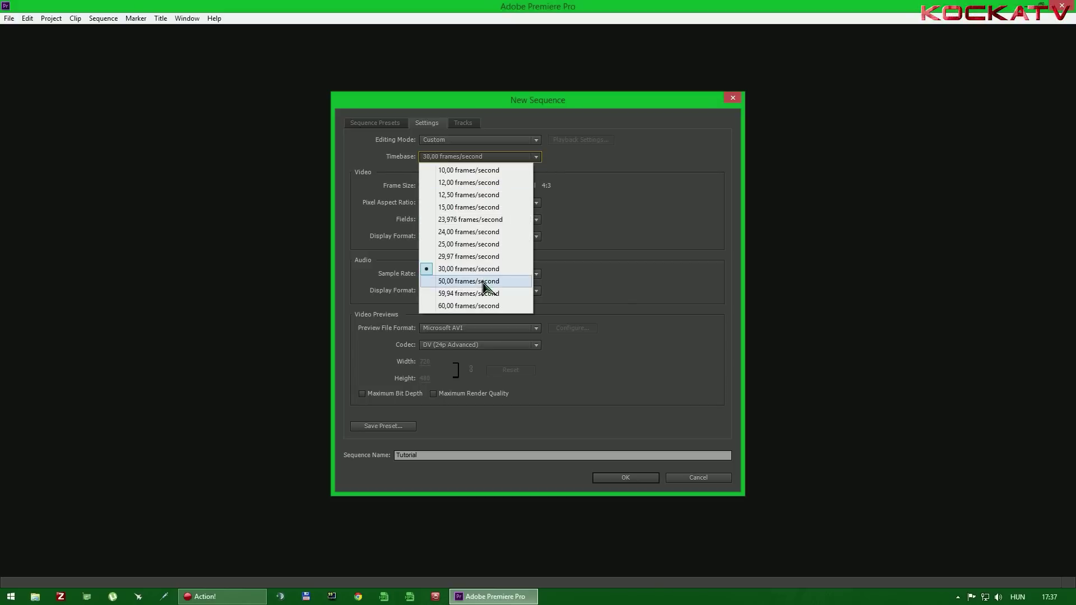
pyautogui.click(480, 296)
pyautogui.click(536, 157)
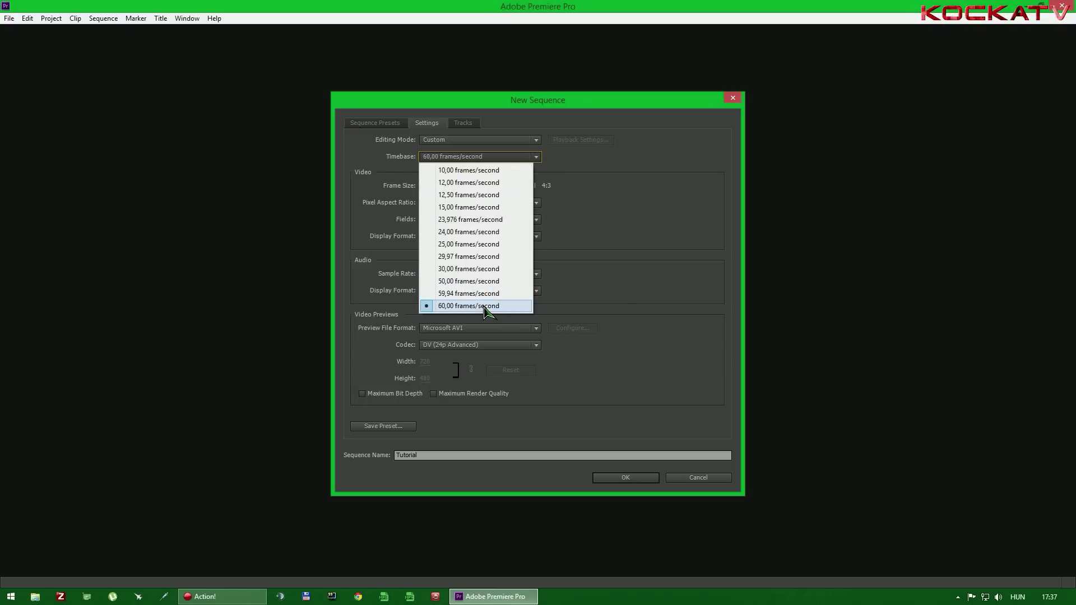
pyautogui.click(499, 270)
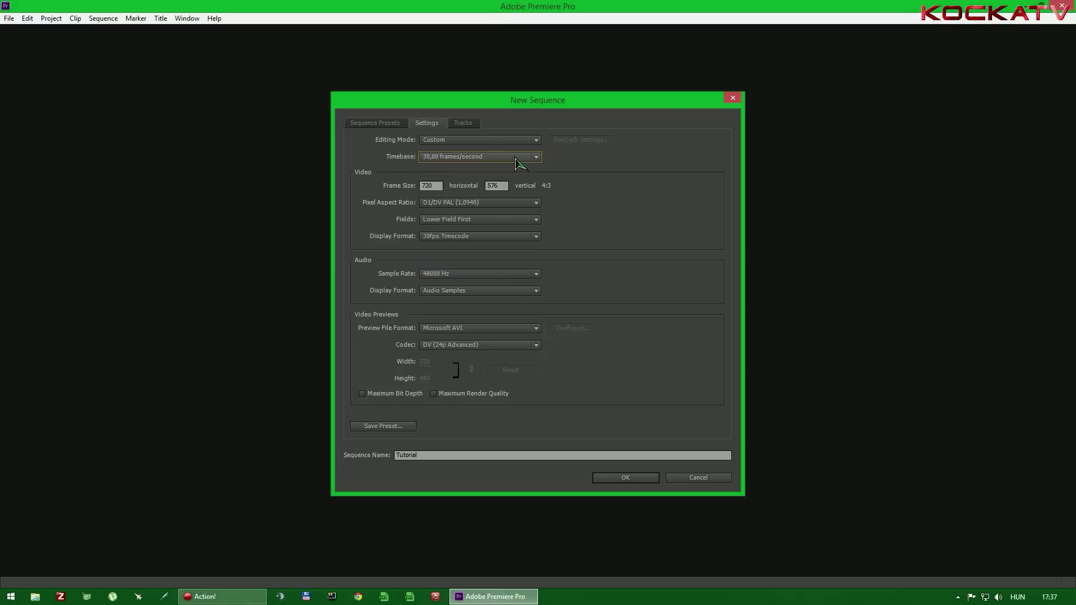
# Step: Confirm the timebase stays at 30,00 frames/second
pyautogui.click(498, 160)
pyautogui.click(536, 159)
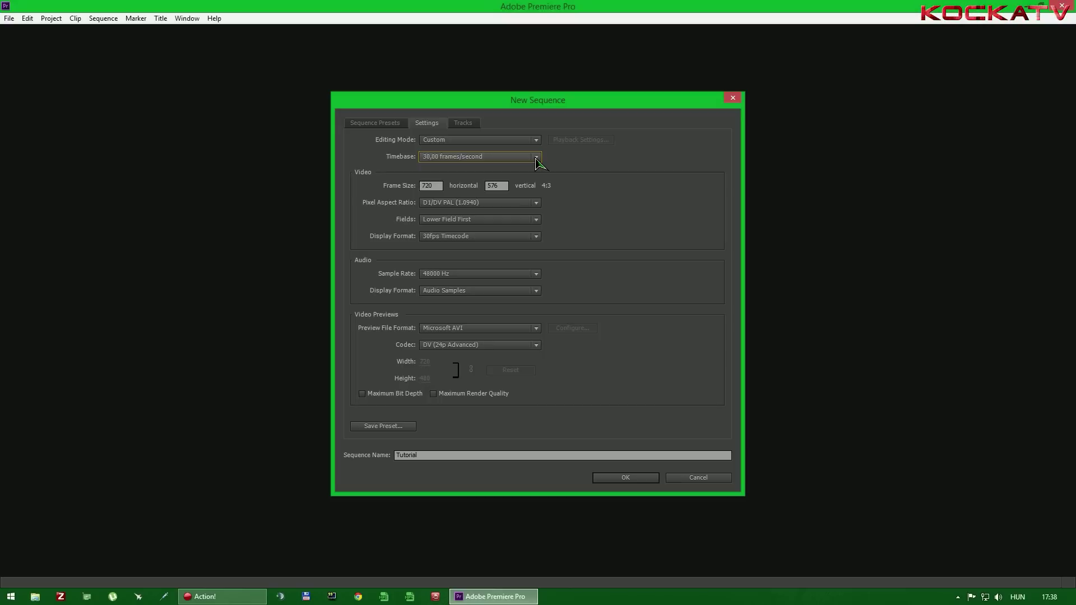
pyautogui.click(536, 159)
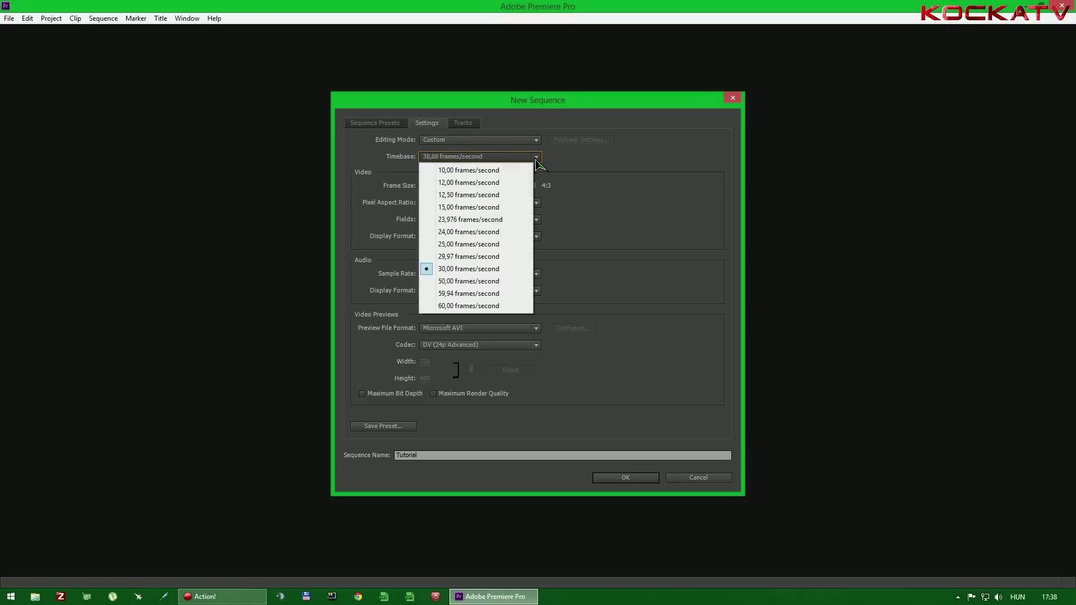
pyautogui.click(495, 271)
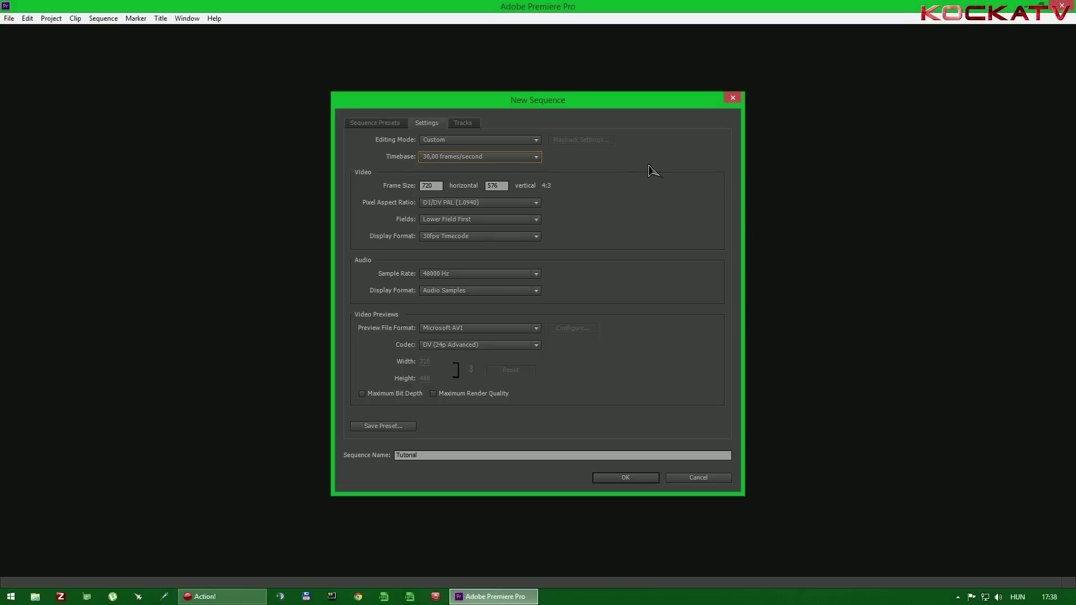
pyautogui.click(524, 158)
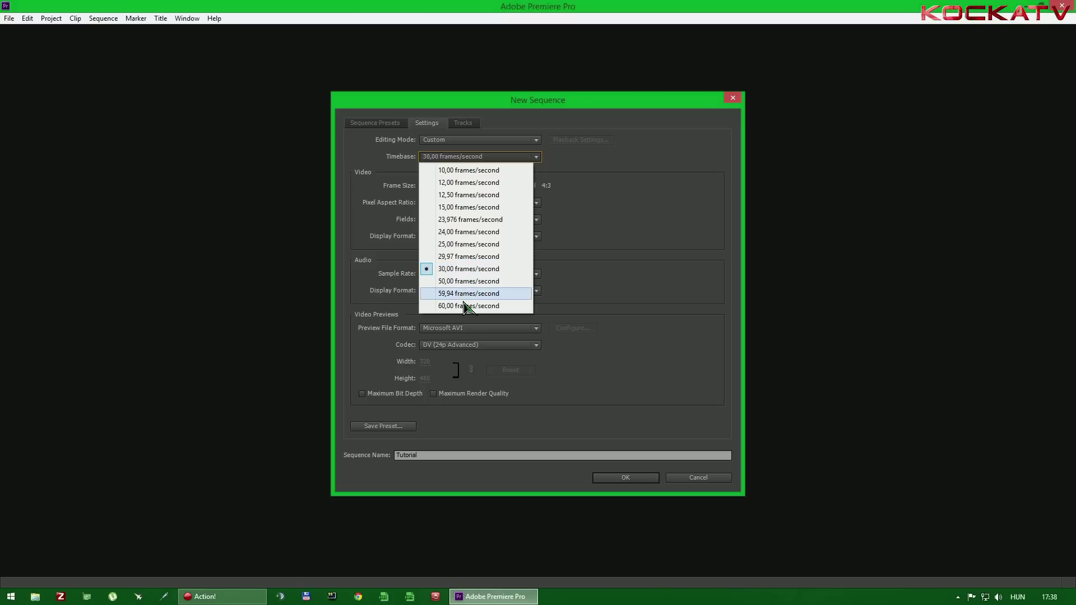
pyautogui.click(469, 269)
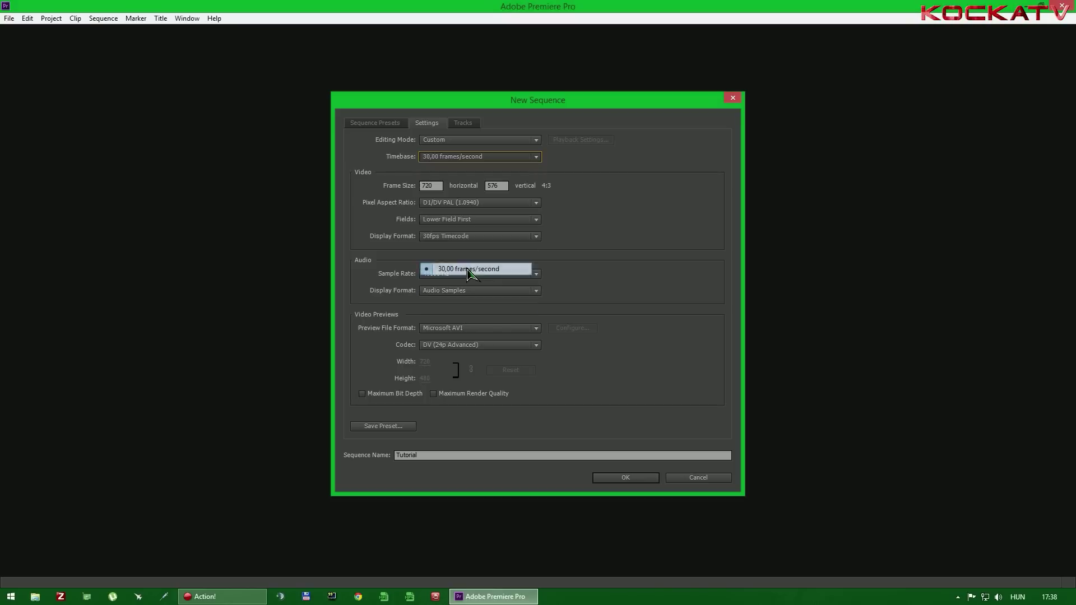
pyautogui.click(511, 157)
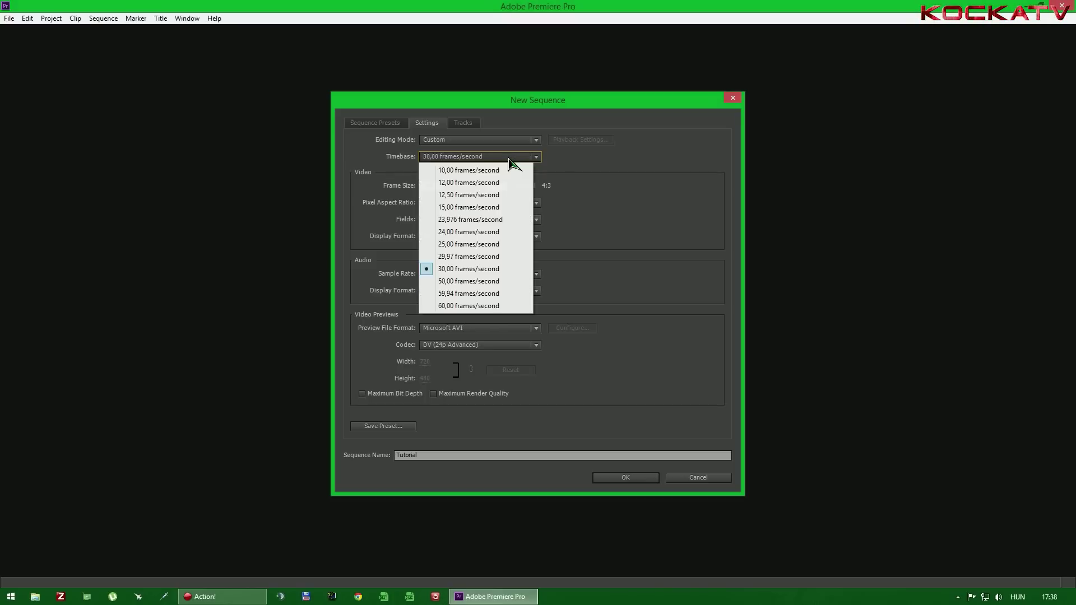
pyautogui.click(494, 270)
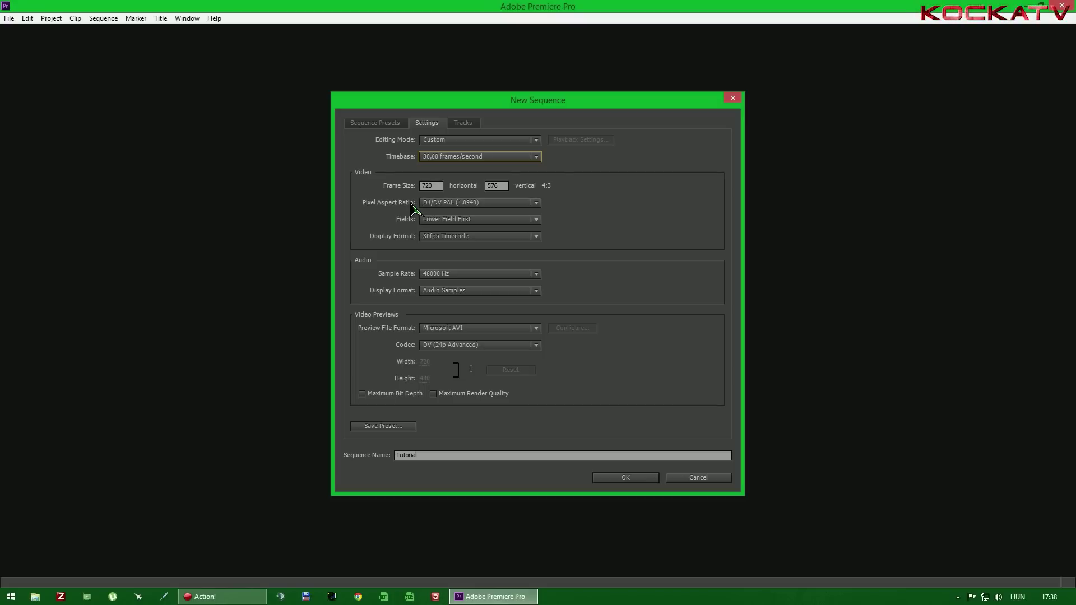
# Step: Enter 1920 as the frame width and 1080 as the frame height, giving a 2048:1053 ratio
pyautogui.click(434, 185)
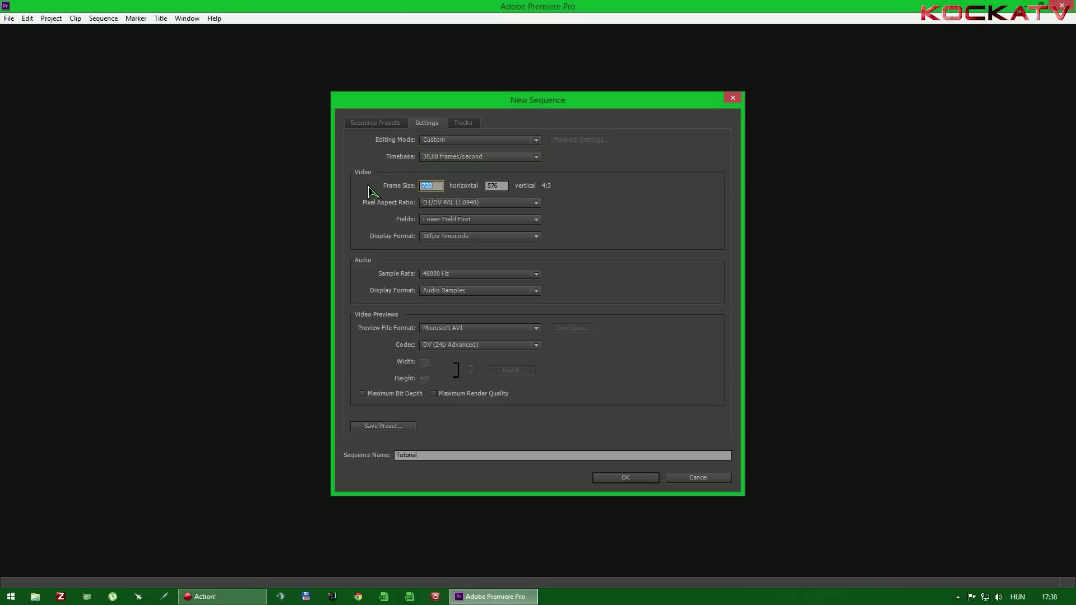
pyautogui.write('19')
pyautogui.click(496, 186)
pyautogui.write('1080')
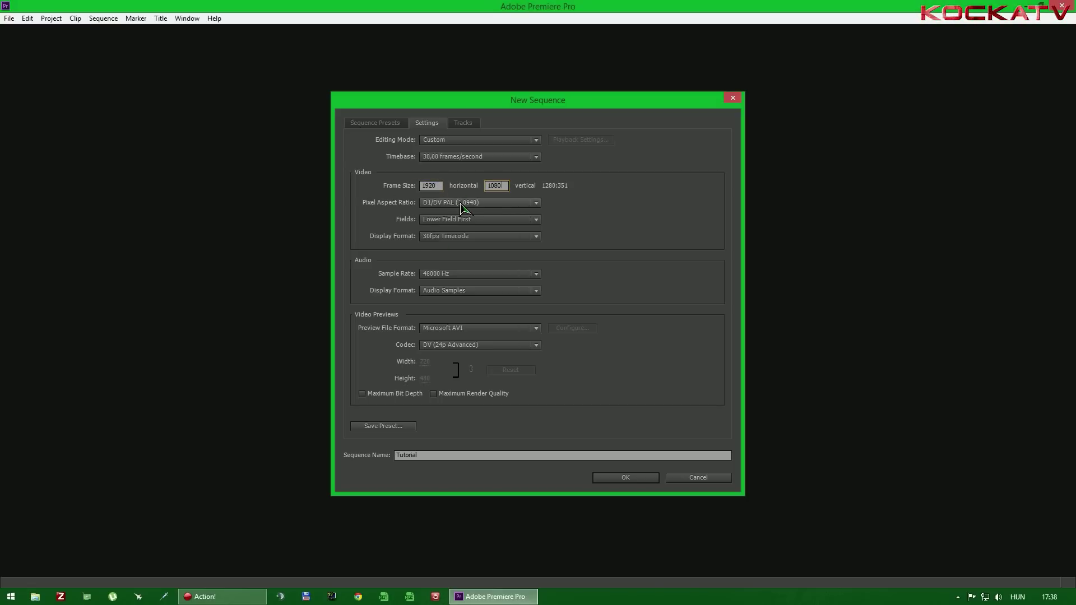
pyautogui.click(438, 185)
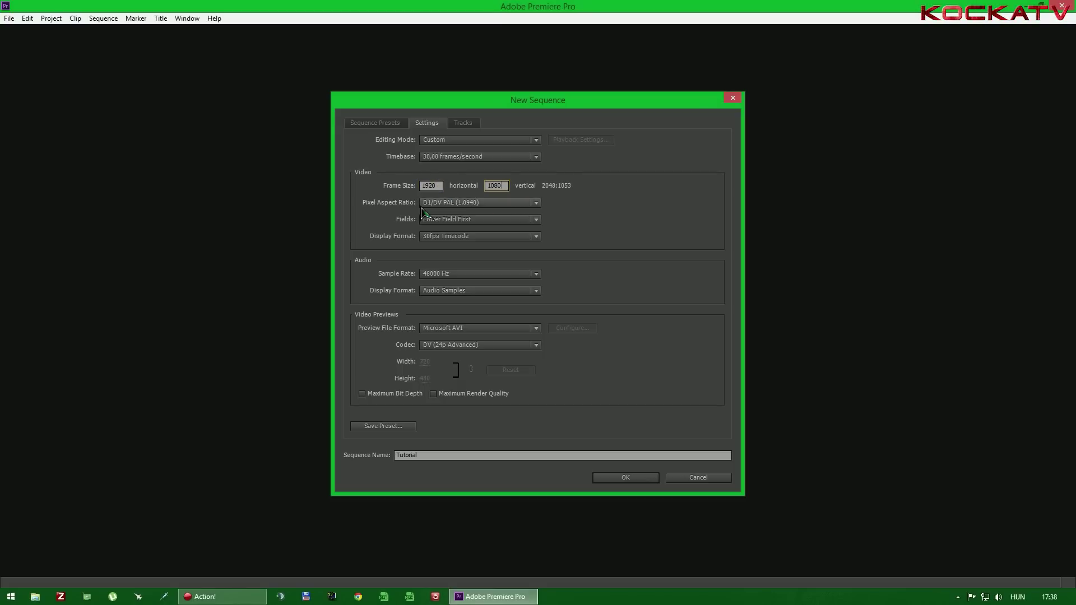
pyautogui.click(431, 185)
pyautogui.write('1920')
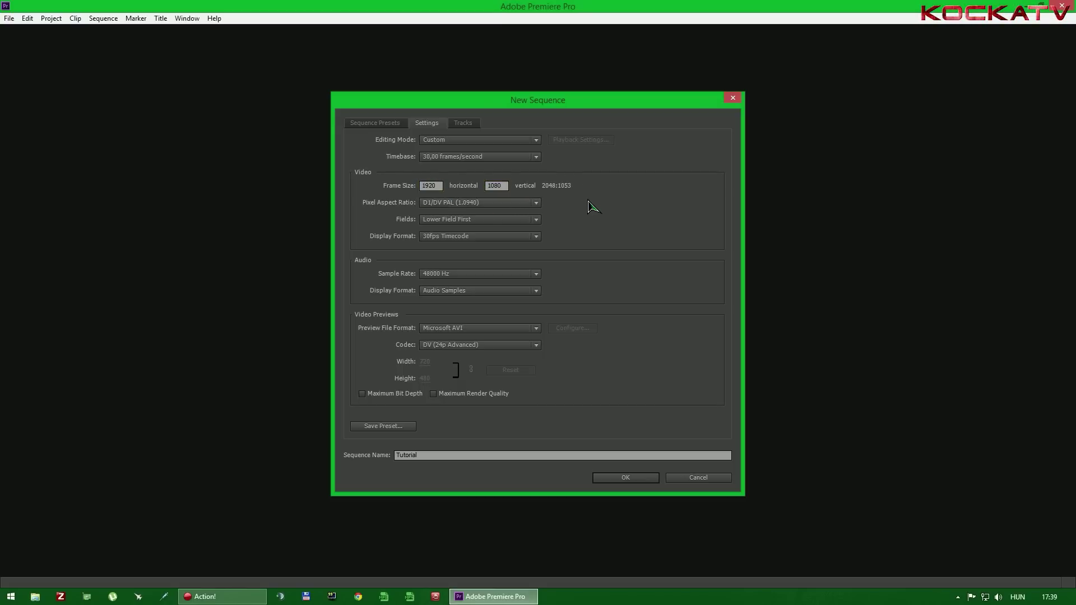
# Step: Try Square Pixels (1.0), then HD Anamorphic 1080 (1.333), as the pixel aspect ratio
pyautogui.click(506, 204)
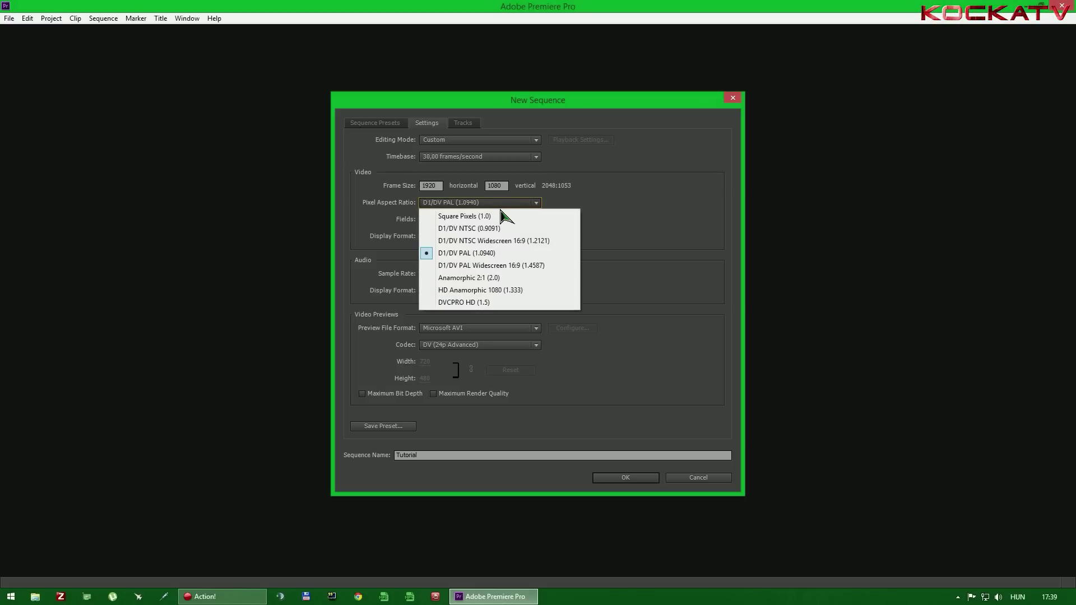
pyautogui.click(497, 218)
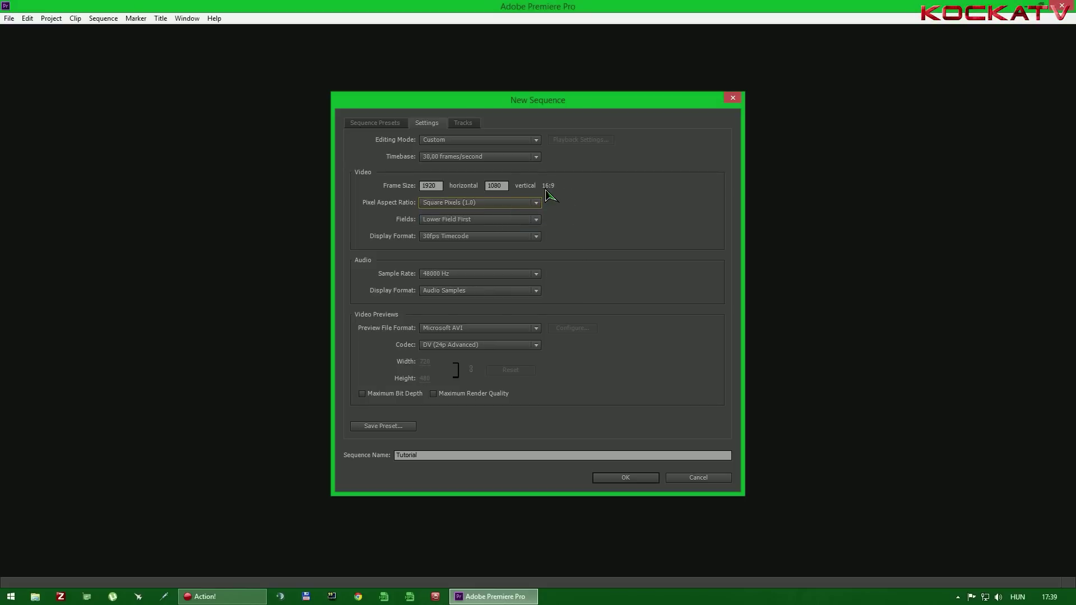
pyautogui.click(519, 205)
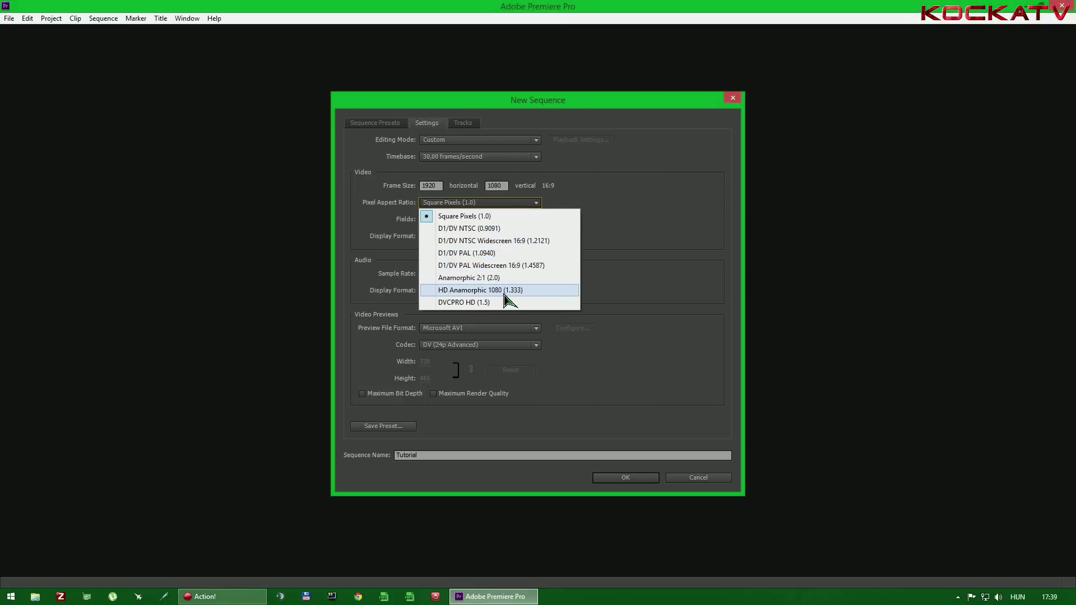
pyautogui.click(470, 292)
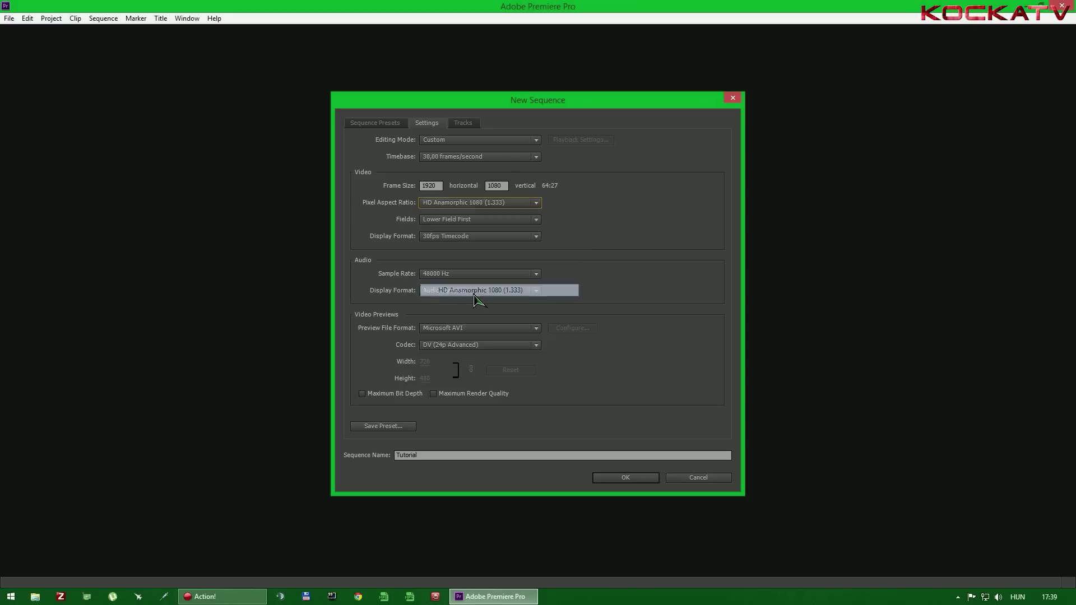
# Step: Return the pixel aspect ratio to Square Pixels (1.0) so the 1920×1080 frame reads 16:9
pyautogui.click(535, 202)
pyautogui.click(508, 216)
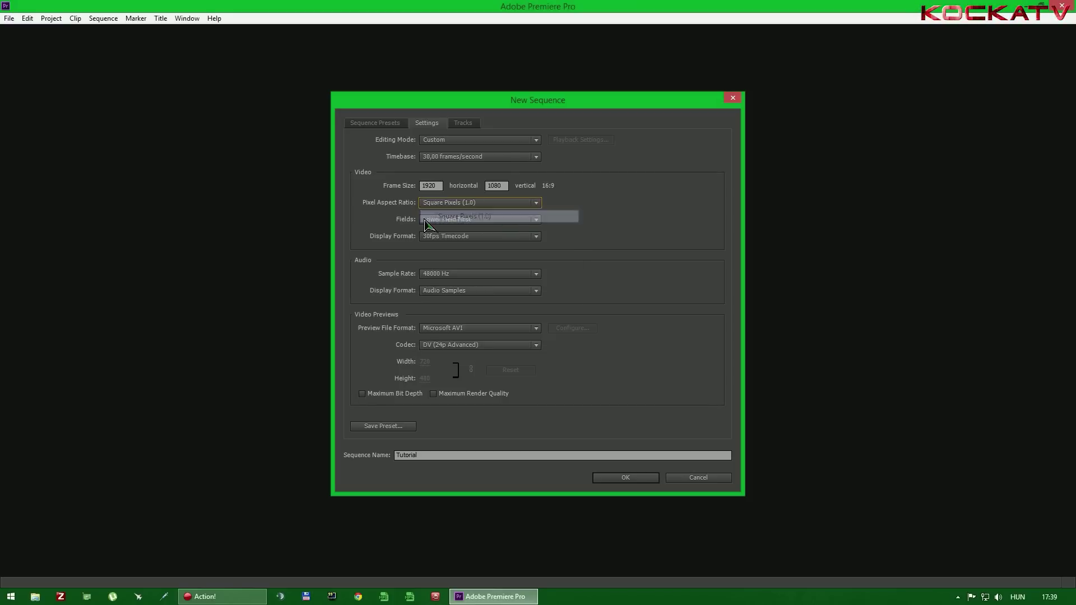
pyautogui.click(529, 205)
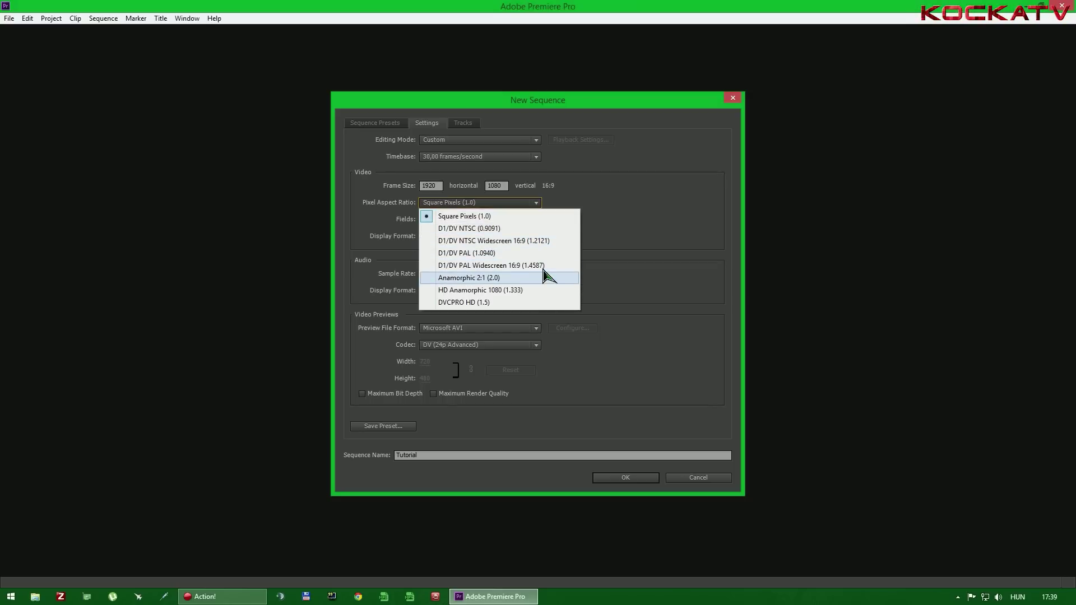
pyautogui.click(534, 217)
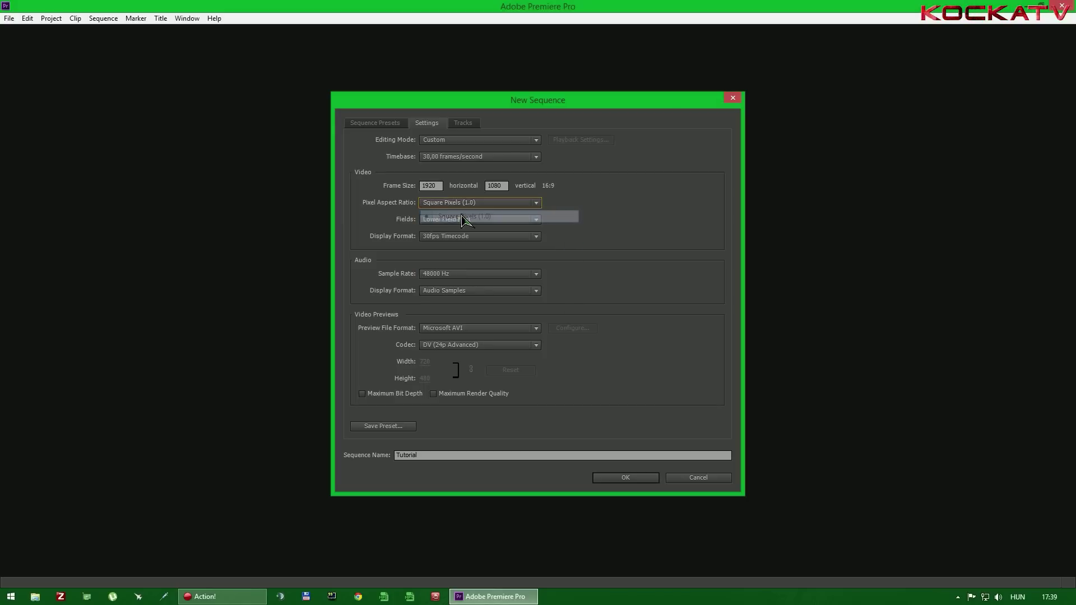
pyautogui.click(537, 205)
pyautogui.click(623, 211)
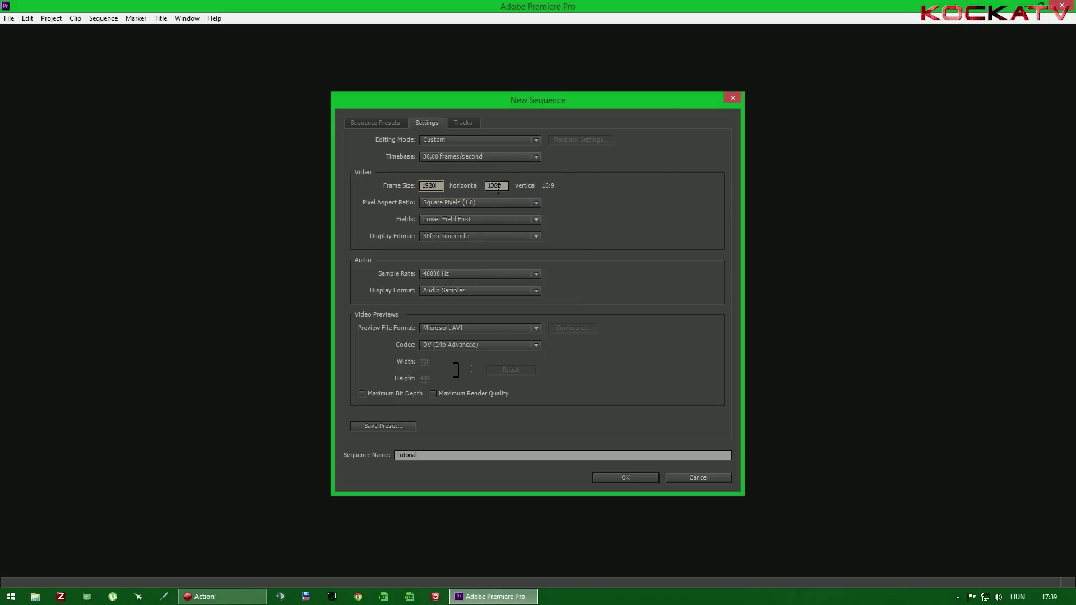
pyautogui.click(499, 189)
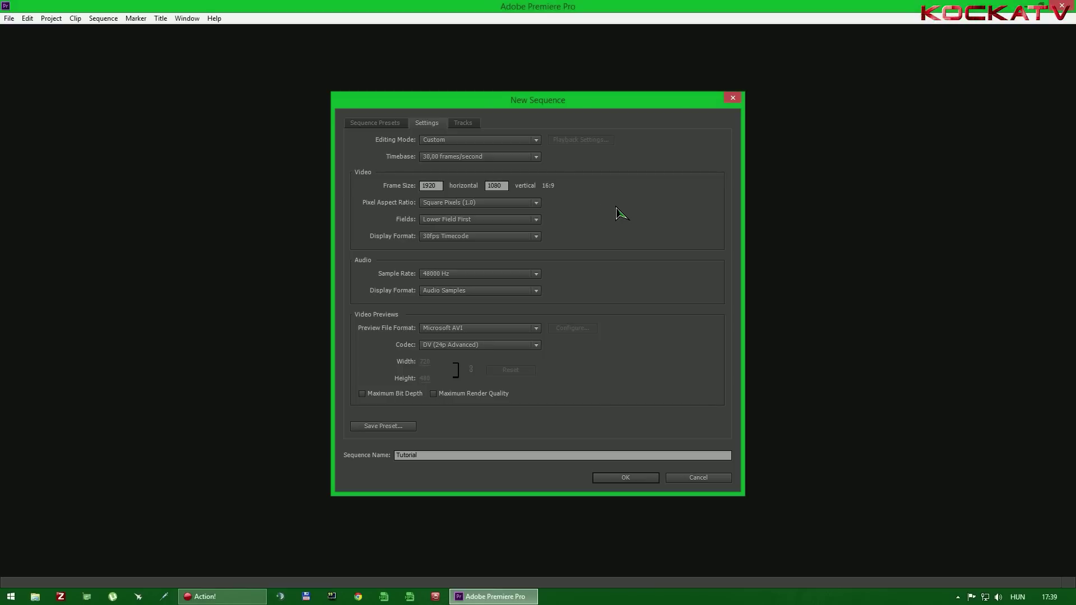
pyautogui.click(533, 204)
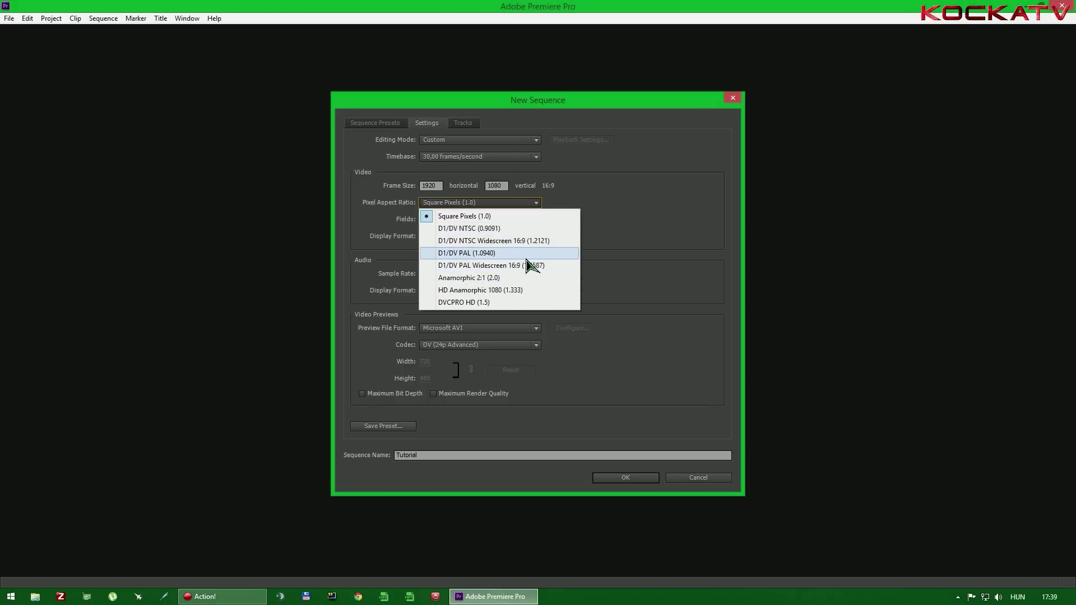
# Step: Change Fields from Lower Field First to No Fields (Progressive Scan)
pyautogui.click(648, 234)
pyautogui.click(487, 220)
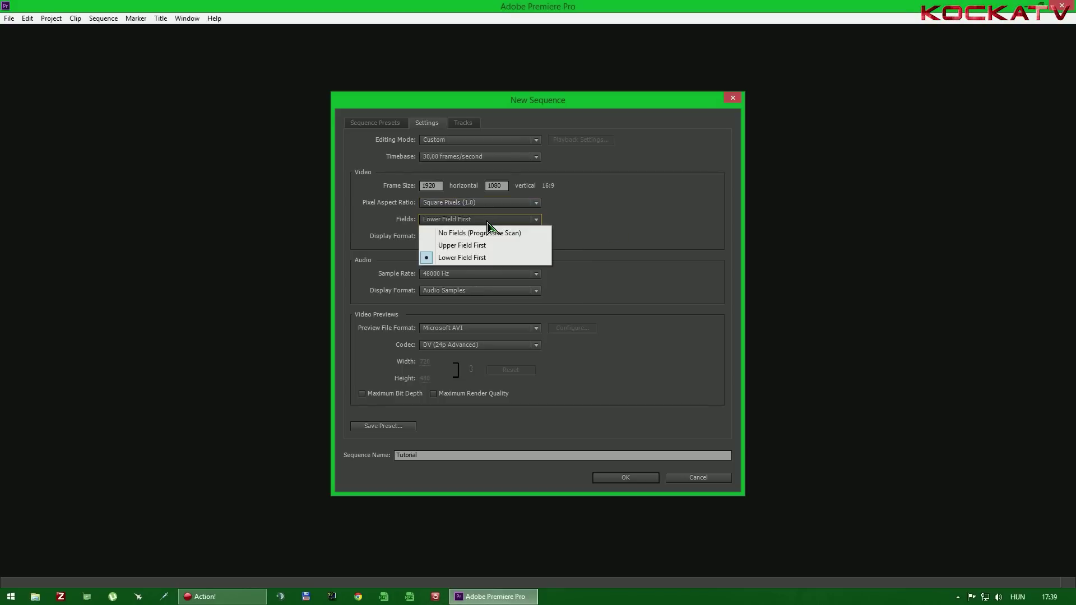
pyautogui.click(535, 219)
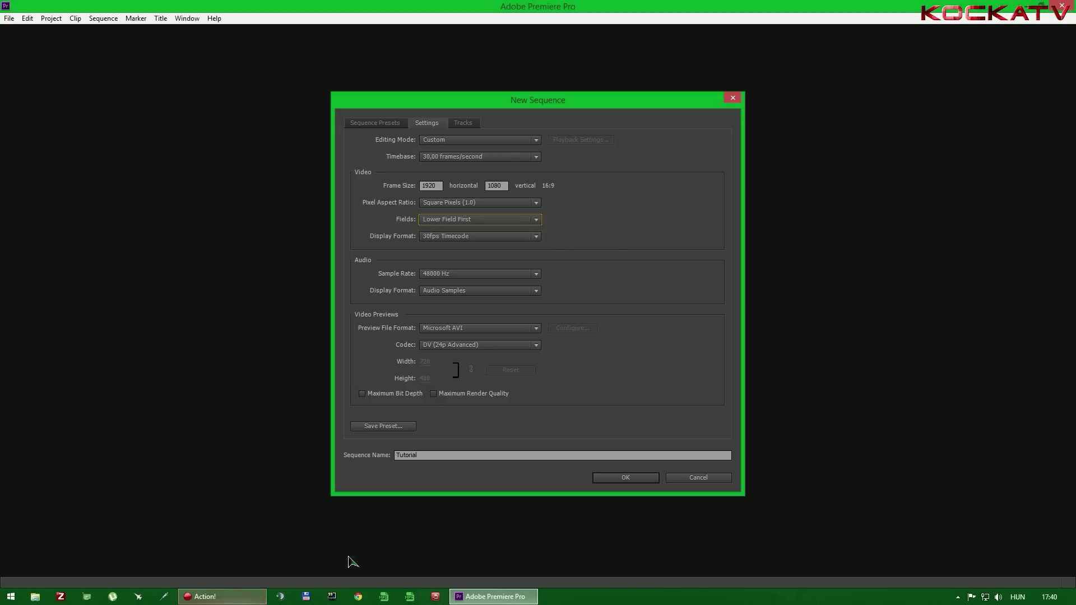
pyautogui.click(537, 222)
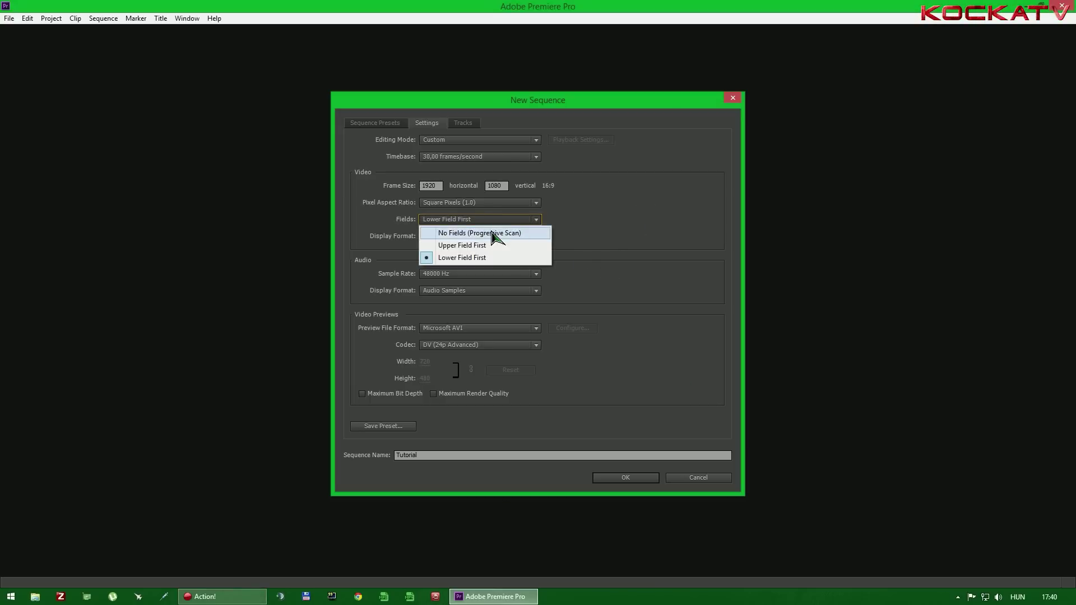
pyautogui.click(532, 235)
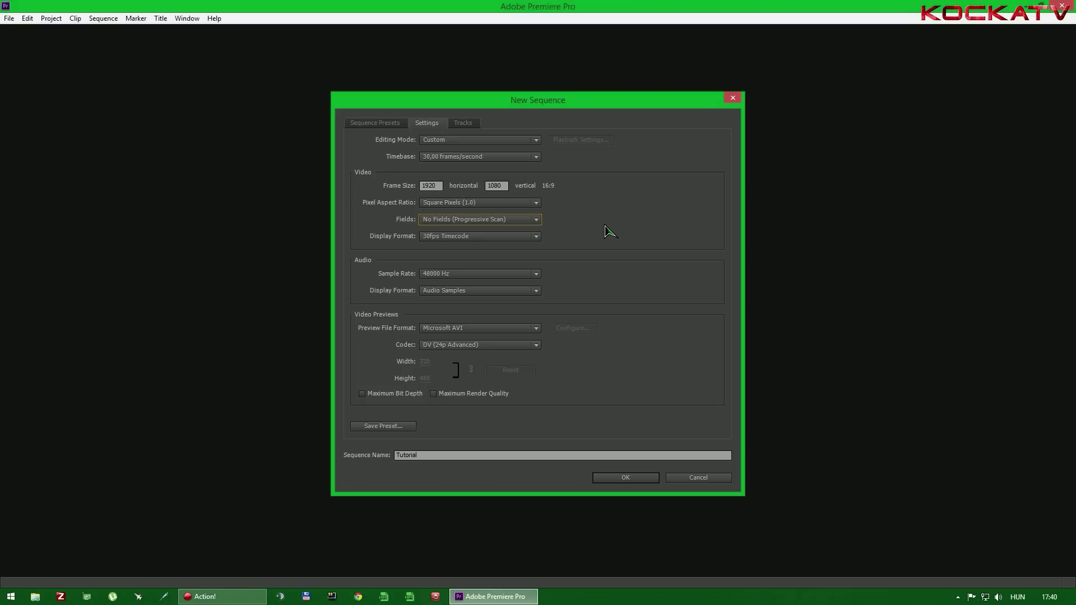
# Step: Recheck the field order list, keeping No Fields (Progressive Scan) selected
pyautogui.click(531, 222)
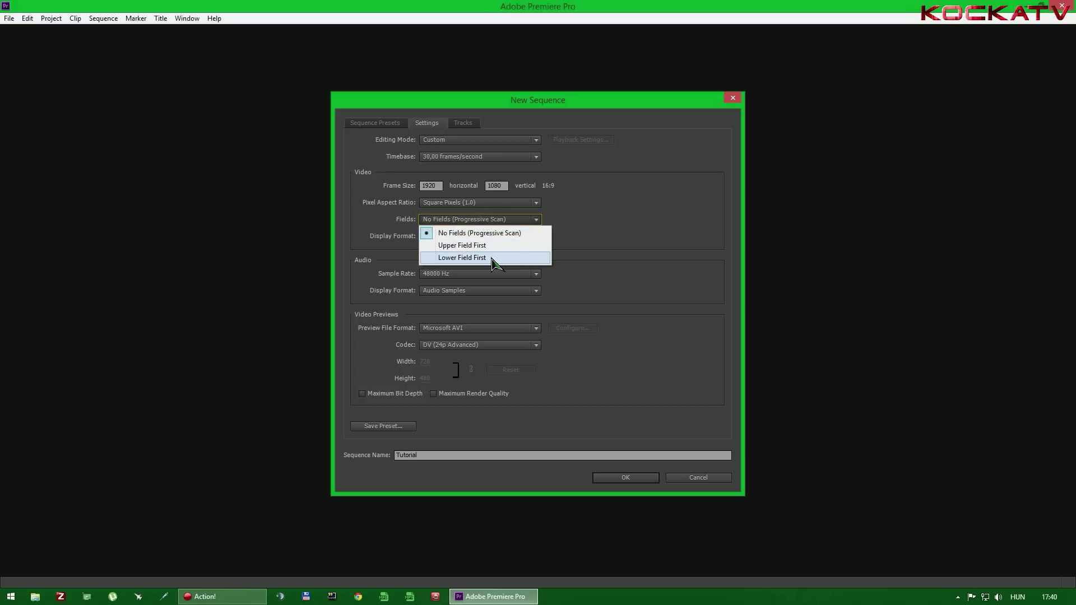
pyautogui.click(579, 226)
pyautogui.click(536, 220)
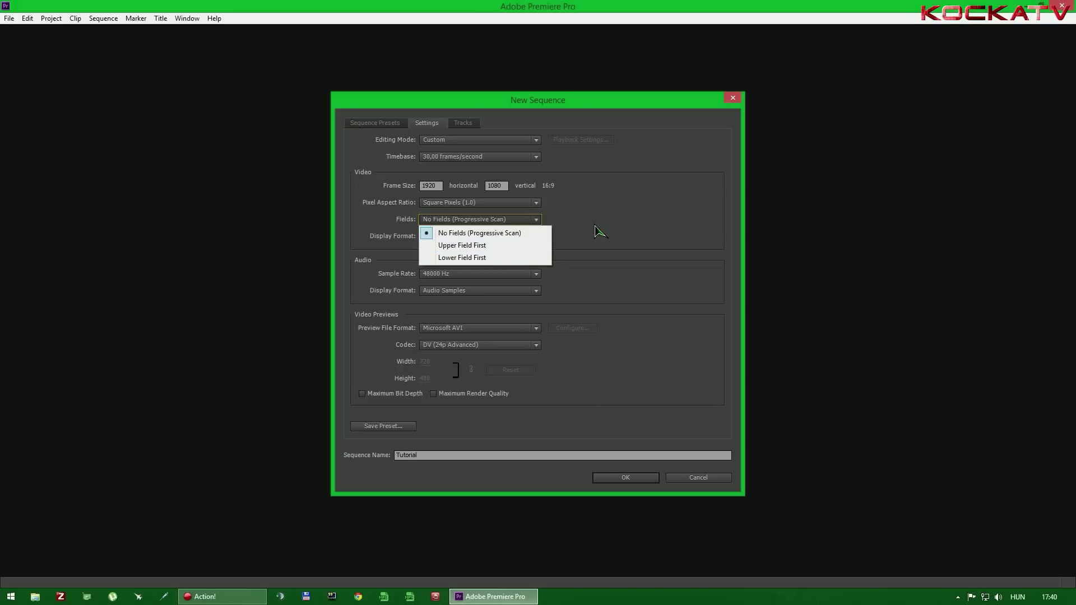
pyautogui.click(464, 233)
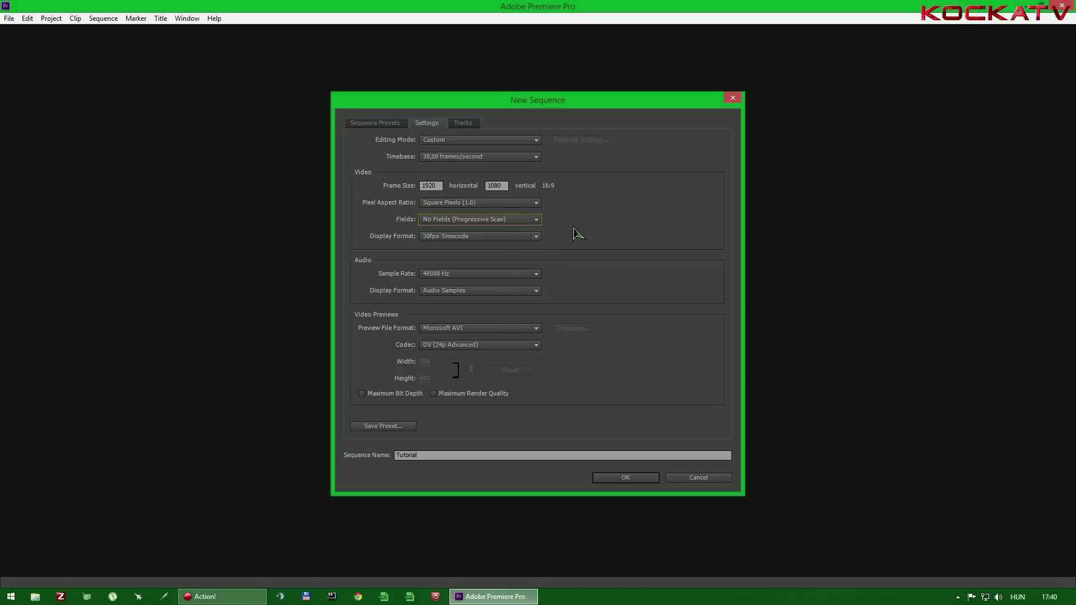
pyautogui.click(504, 221)
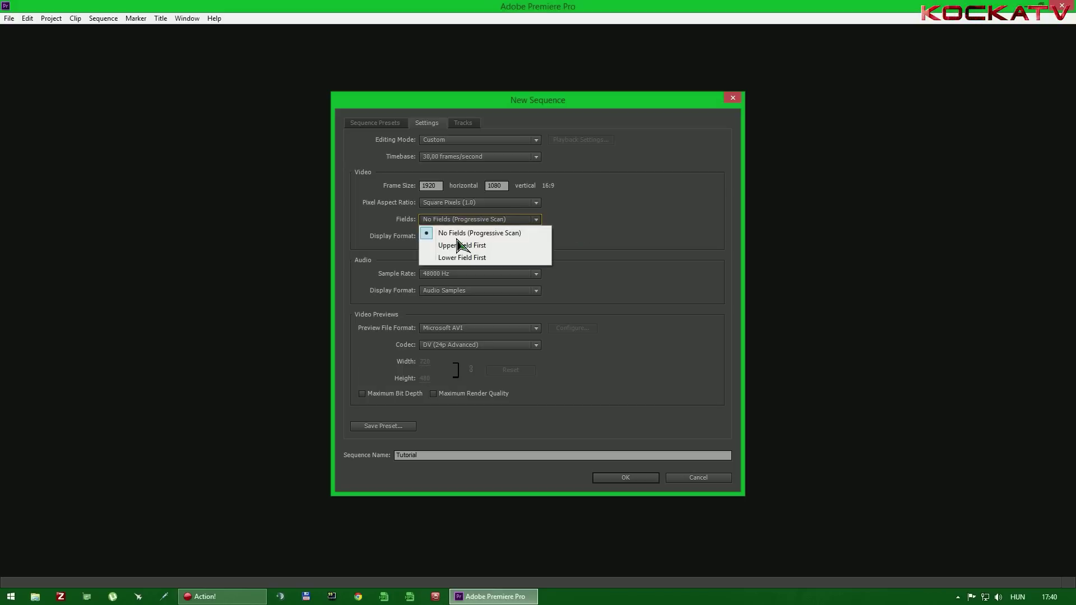
pyautogui.click(503, 235)
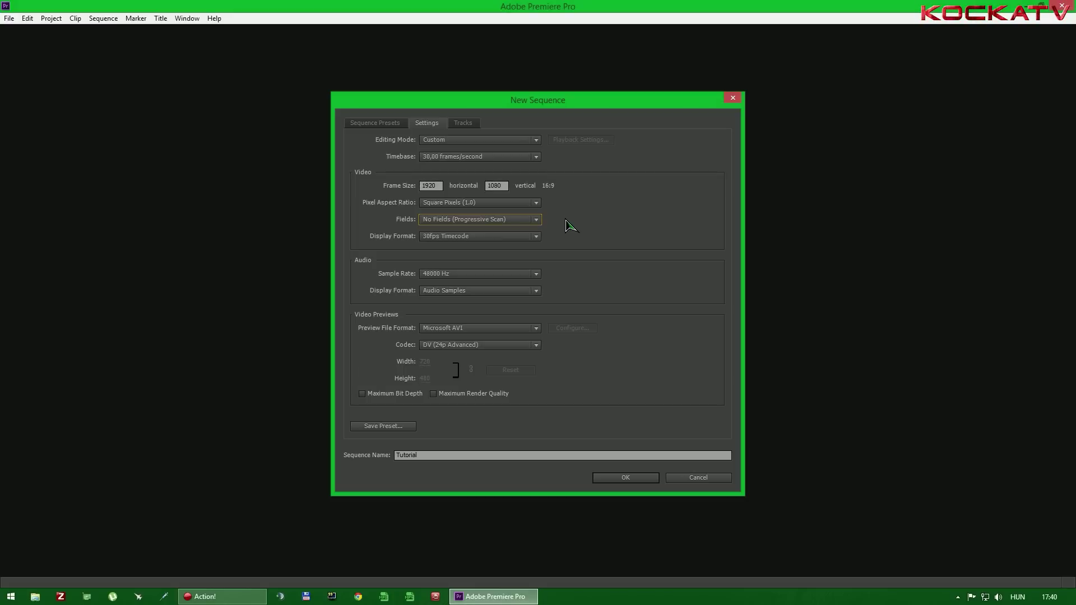
pyautogui.click(506, 239)
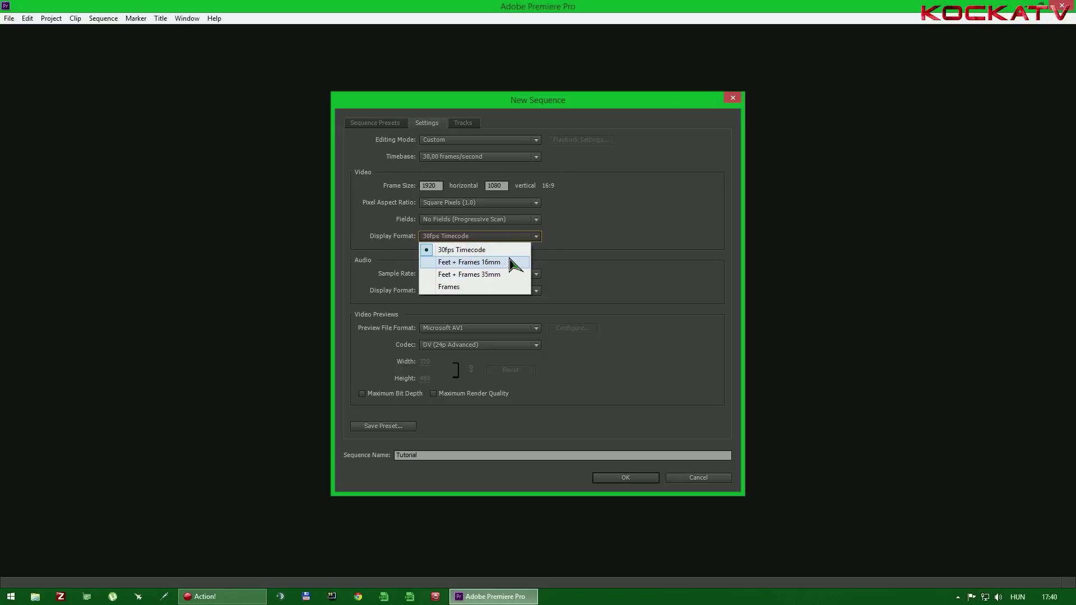
pyautogui.click(473, 287)
pyautogui.click(440, 238)
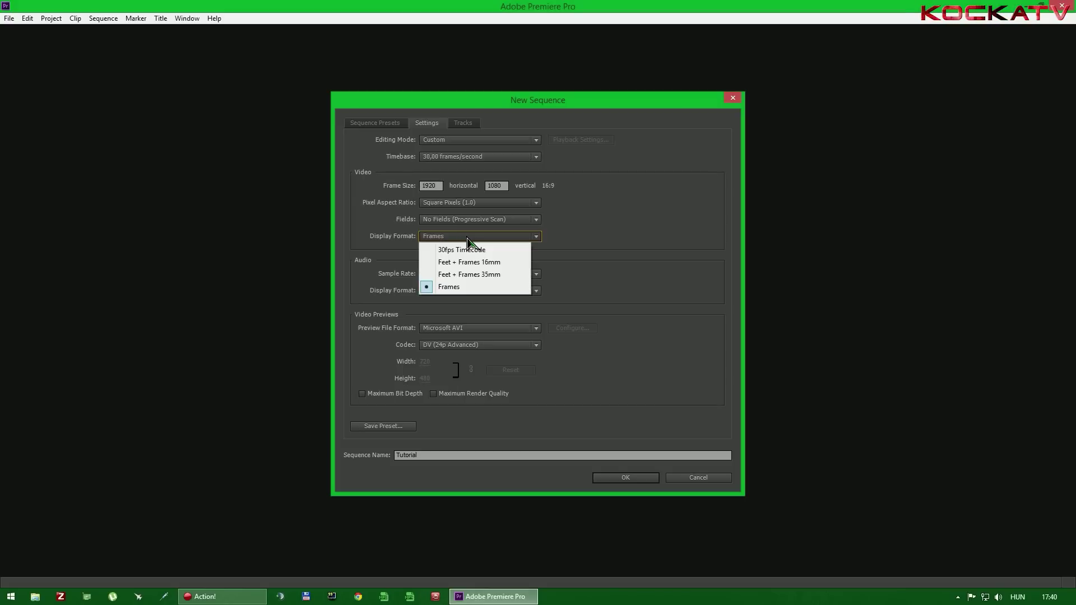
pyautogui.click(480, 250)
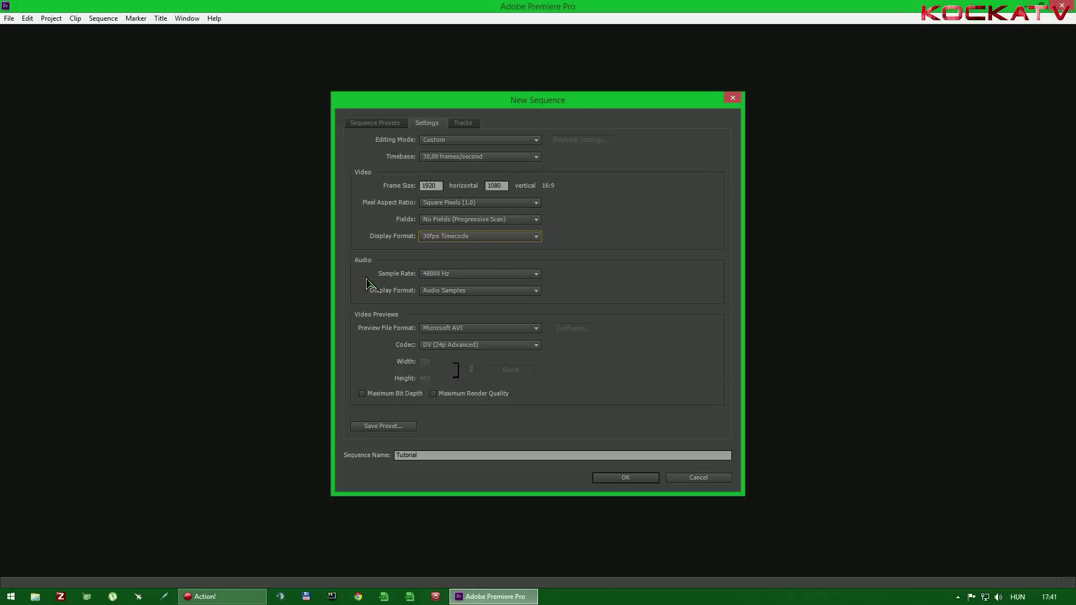
pyautogui.click(480, 274)
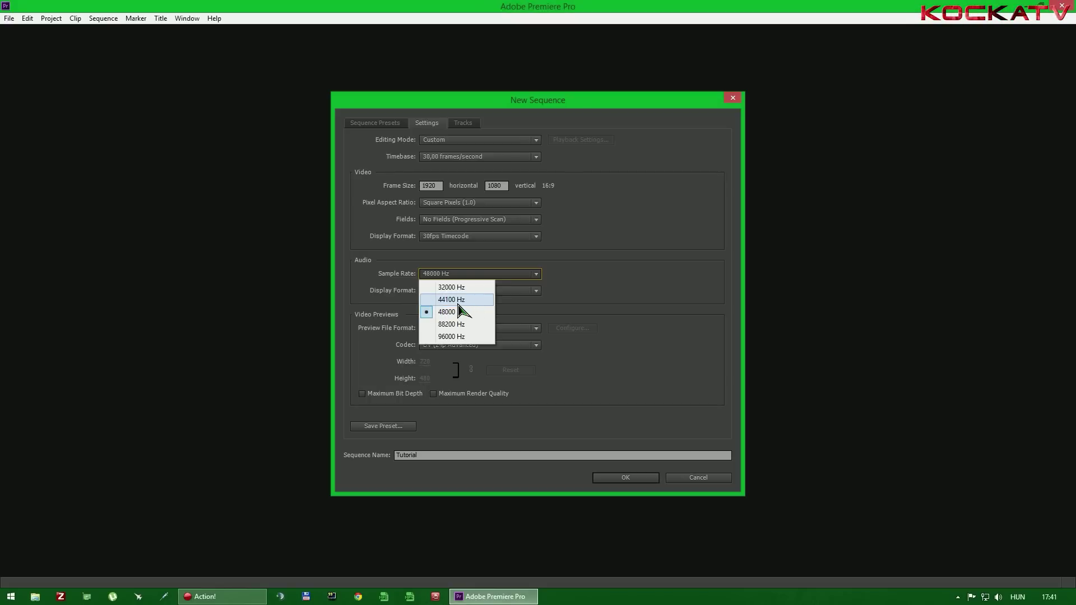
pyautogui.click(462, 301)
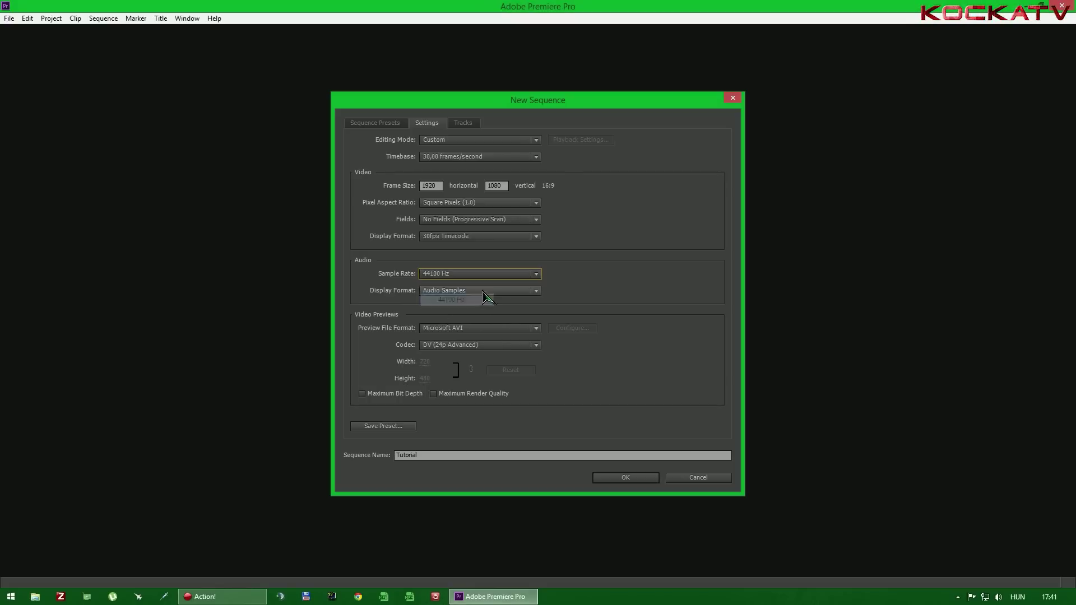
pyautogui.click(521, 275)
pyautogui.click(462, 311)
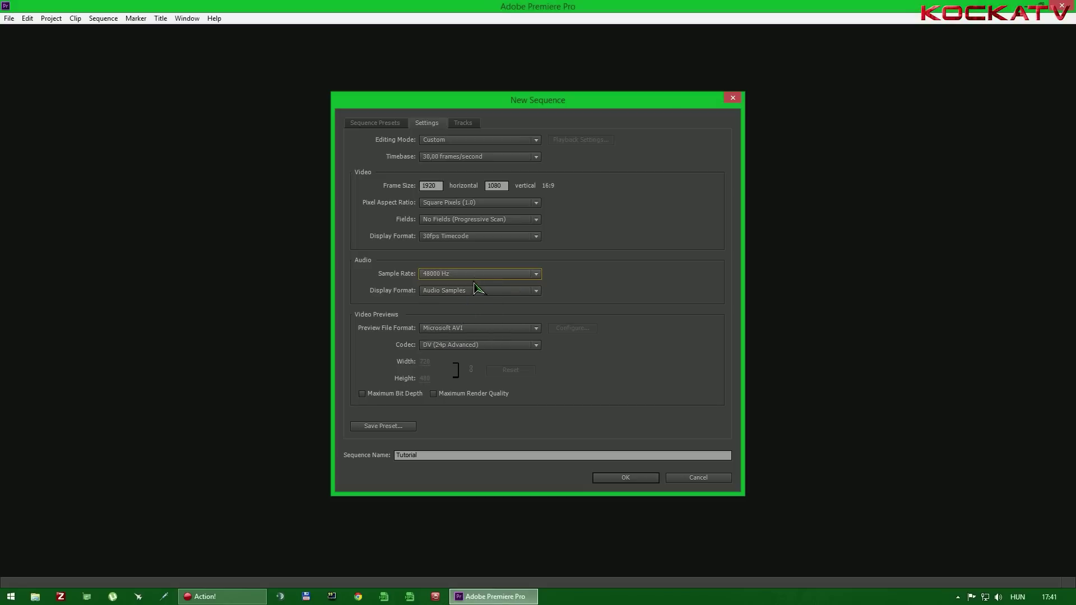
pyautogui.click(480, 274)
pyautogui.click(454, 336)
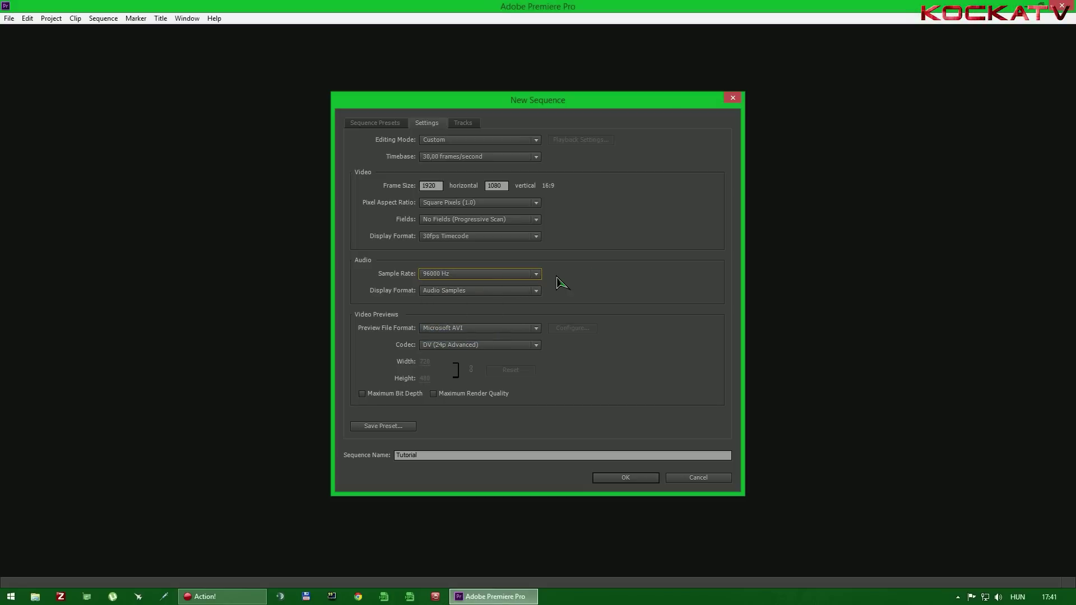
pyautogui.click(527, 278)
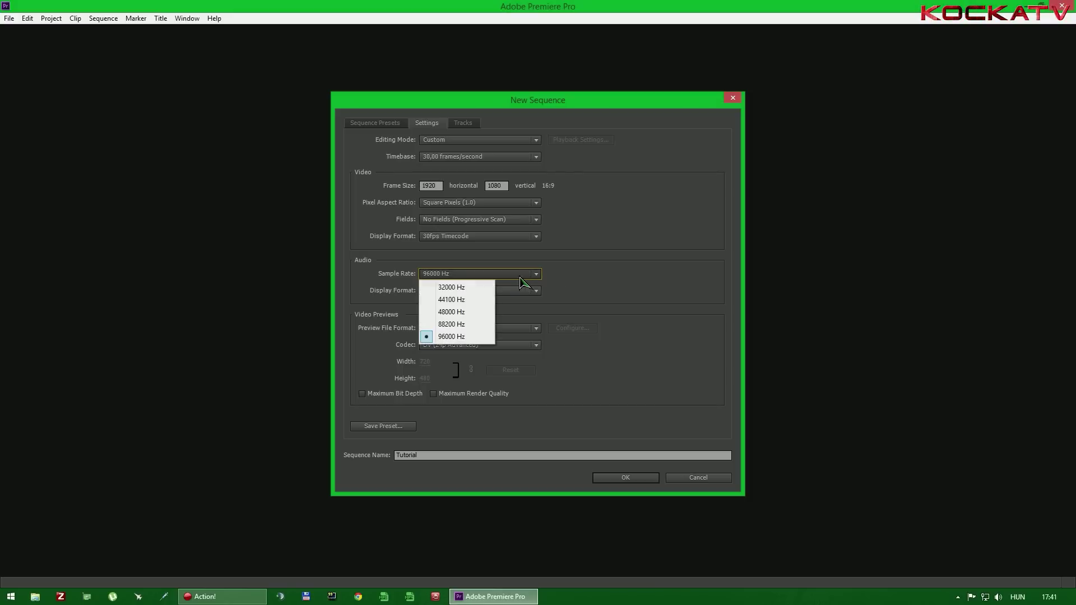
pyautogui.click(474, 313)
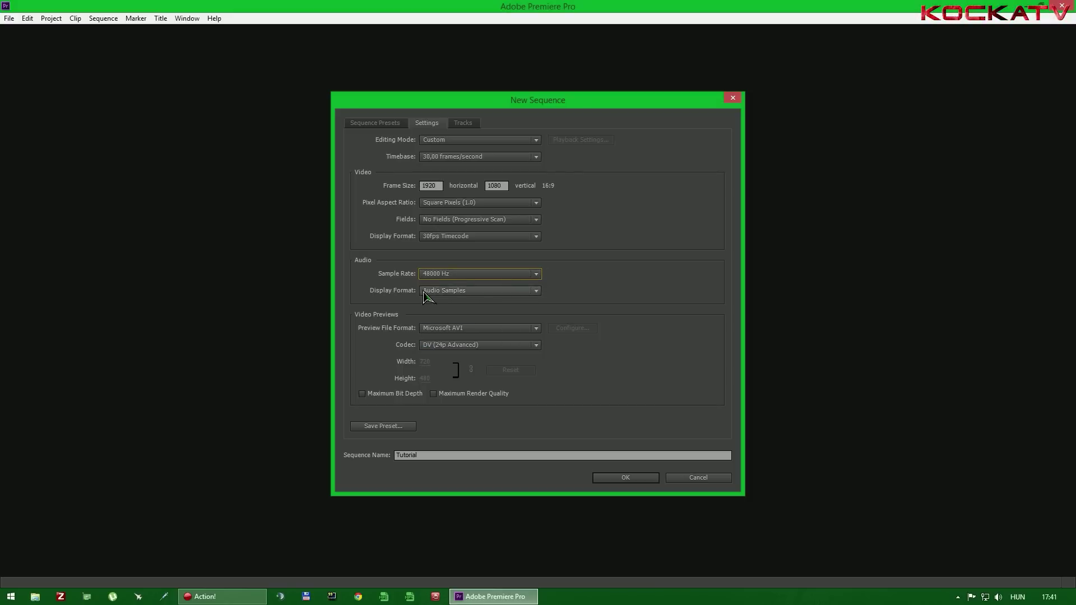
pyautogui.click(532, 291)
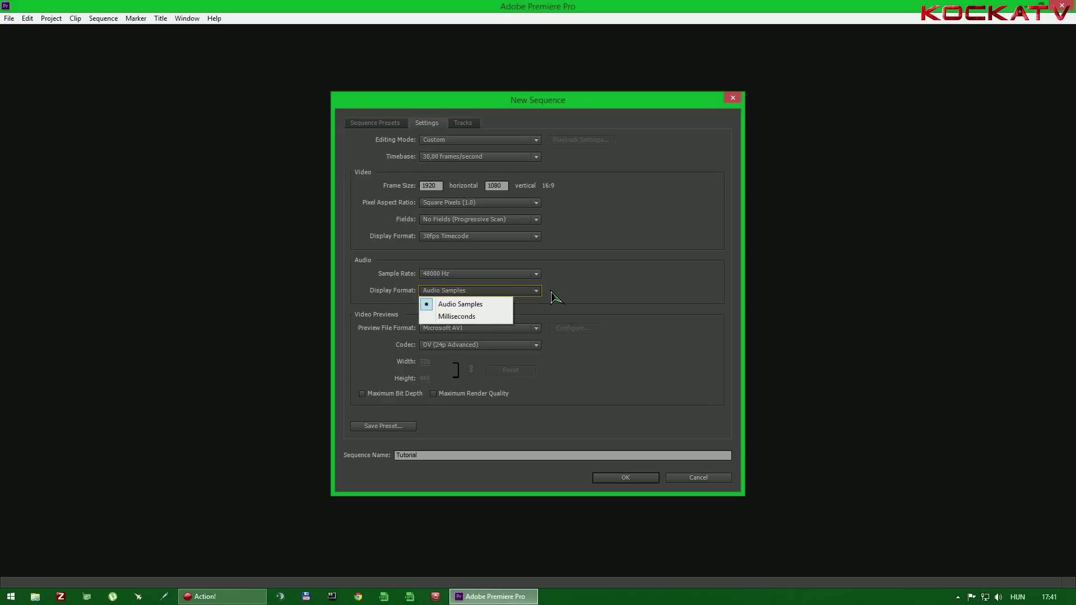
pyautogui.click(499, 303)
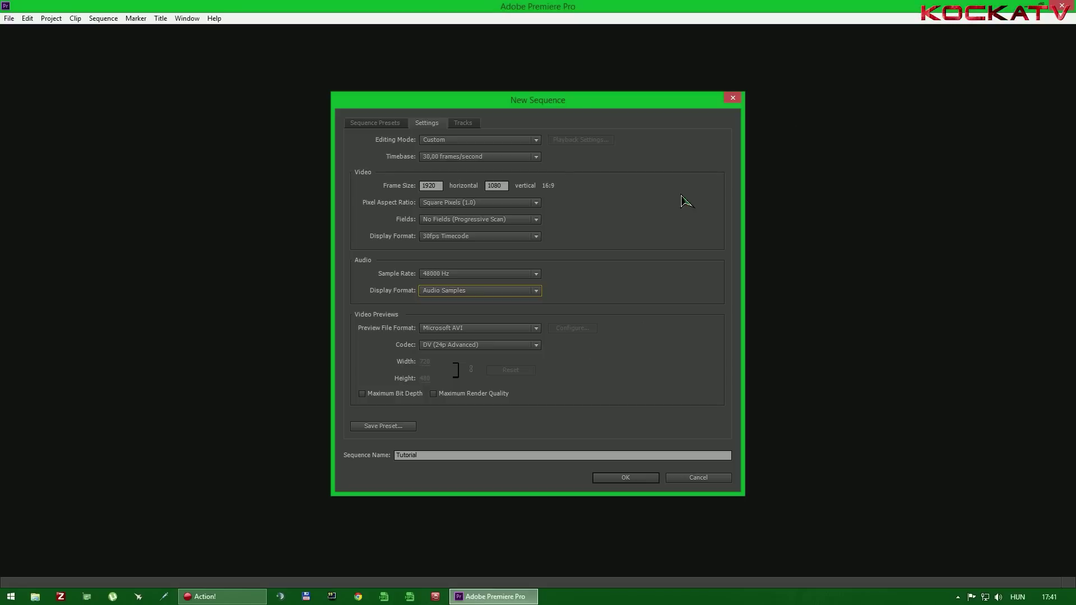
pyautogui.click(535, 330)
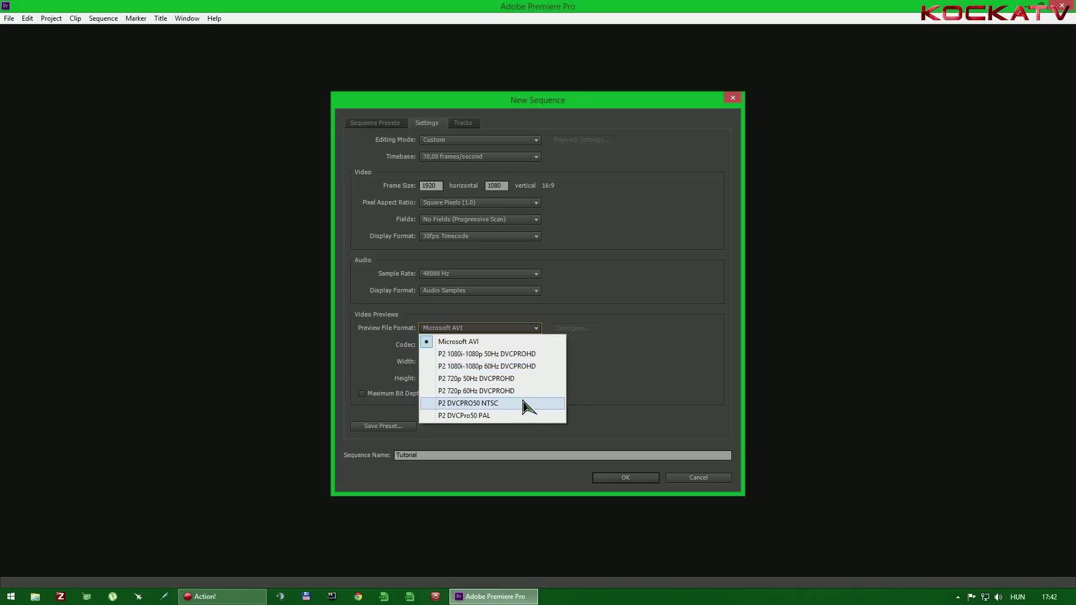
pyautogui.click(599, 353)
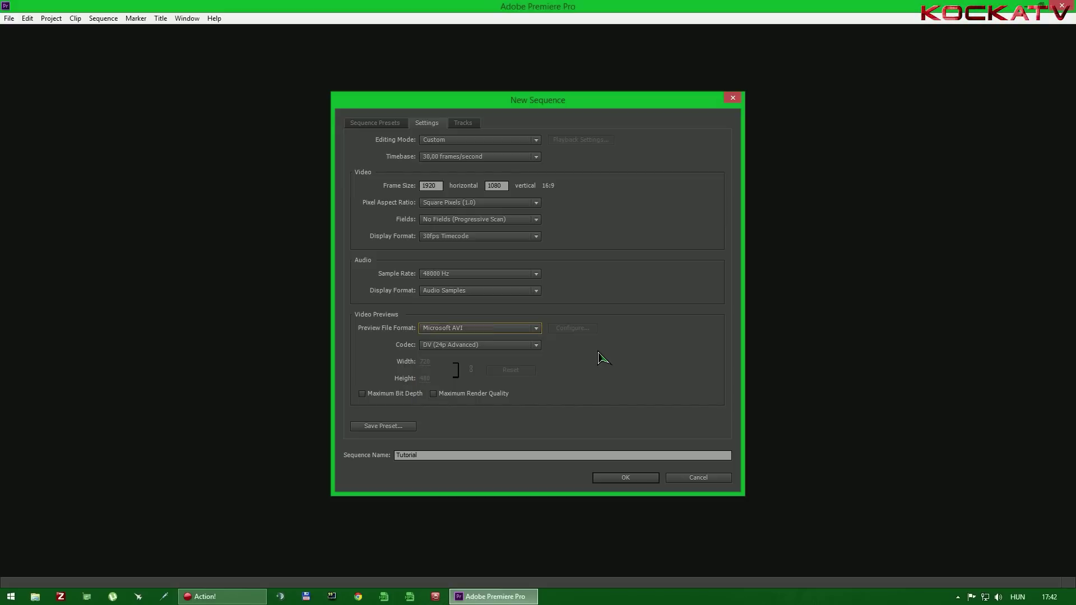
pyautogui.click(489, 330)
pyautogui.click(517, 330)
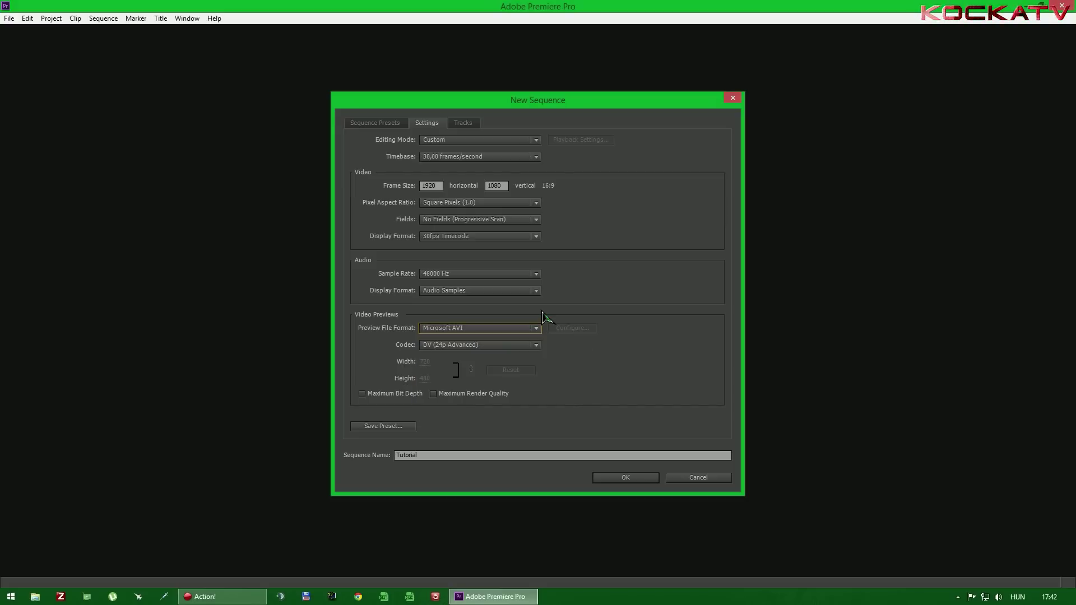
pyautogui.click(501, 329)
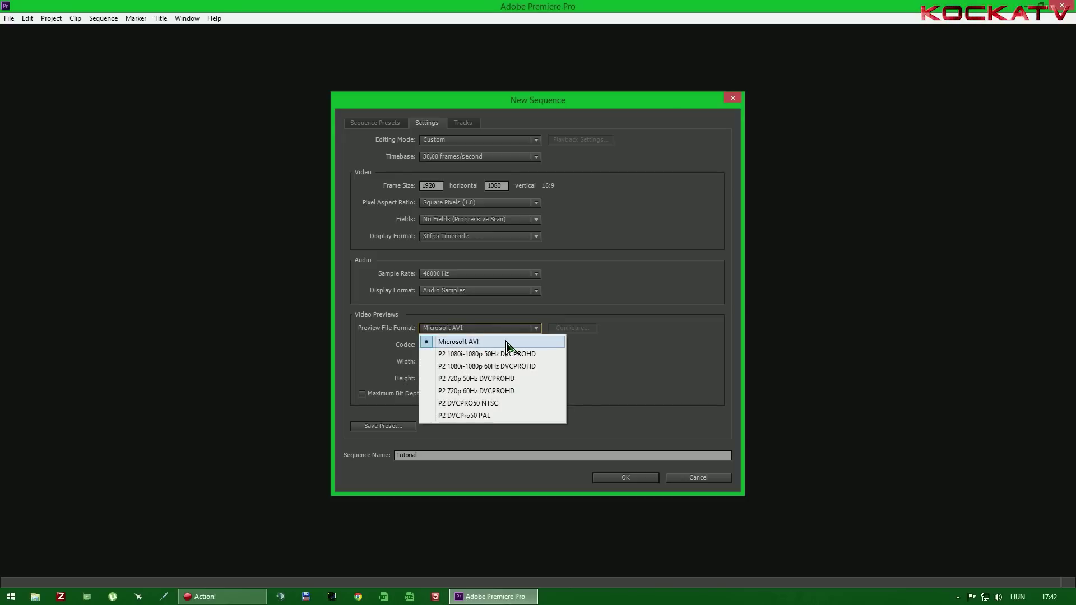
pyautogui.click(508, 343)
pyautogui.click(537, 346)
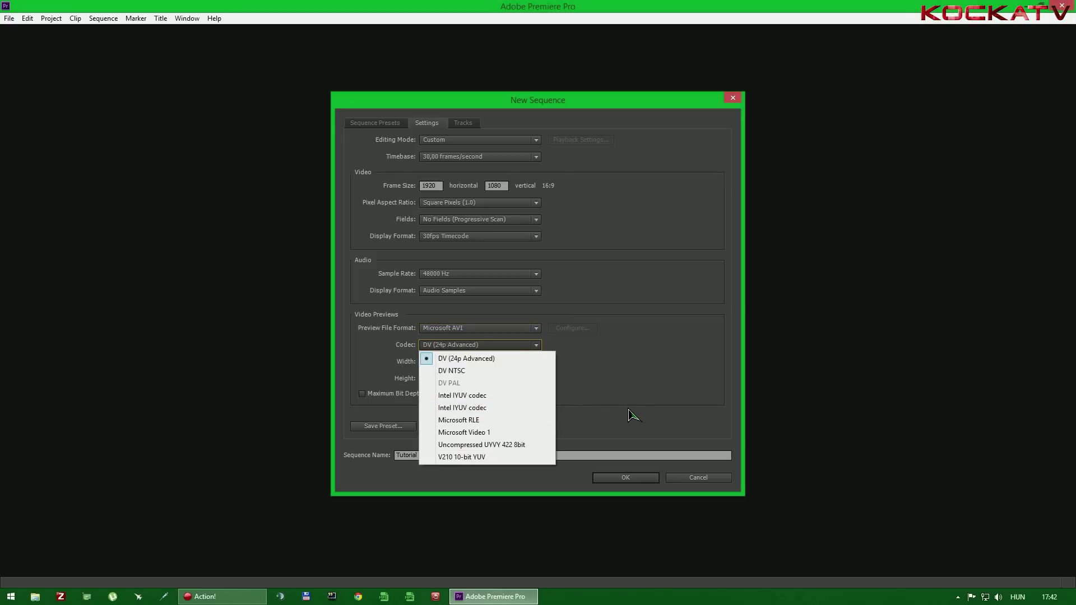
pyautogui.click(624, 386)
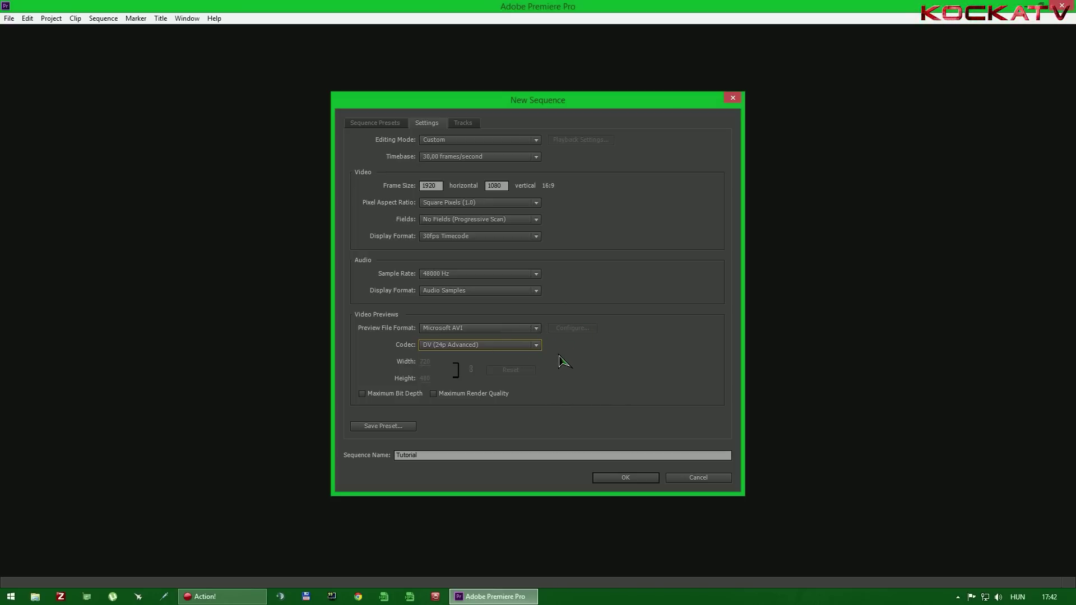
pyautogui.click(536, 328)
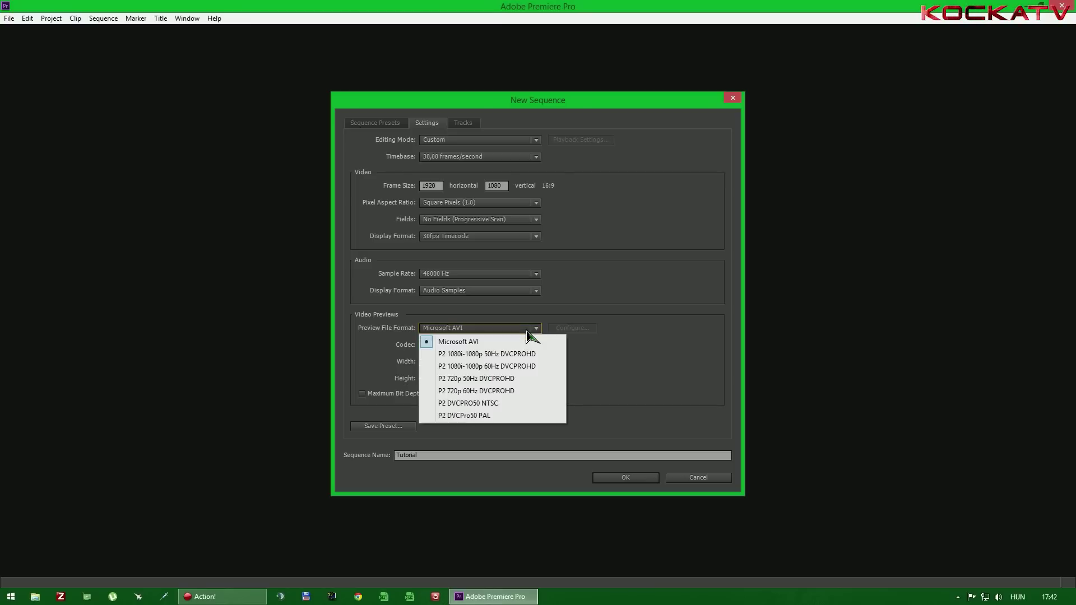
pyautogui.click(521, 367)
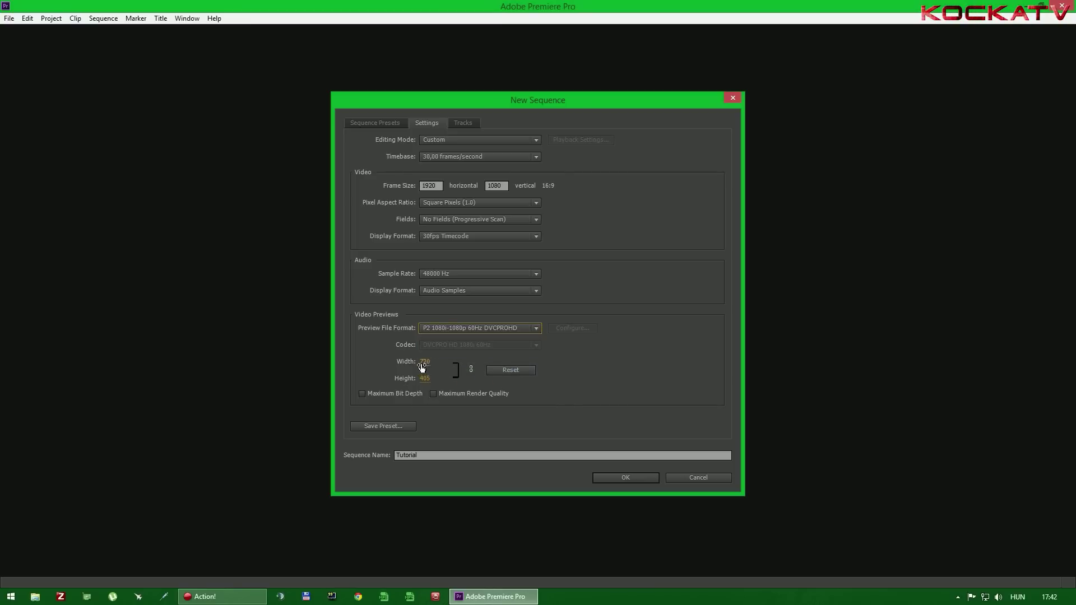
pyautogui.click(536, 328)
pyautogui.click(454, 338)
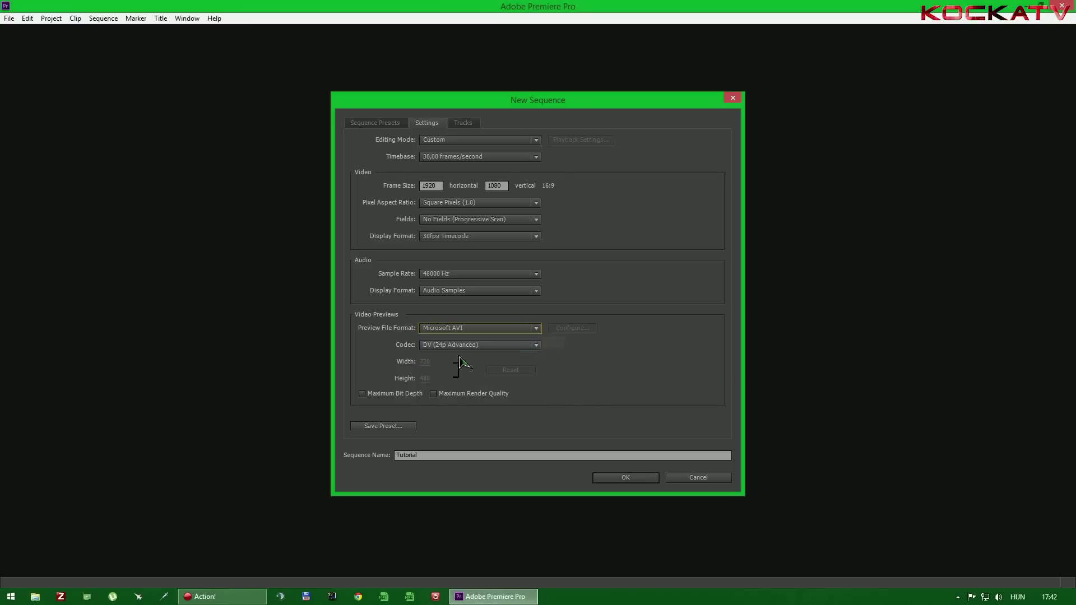
pyautogui.click(536, 345)
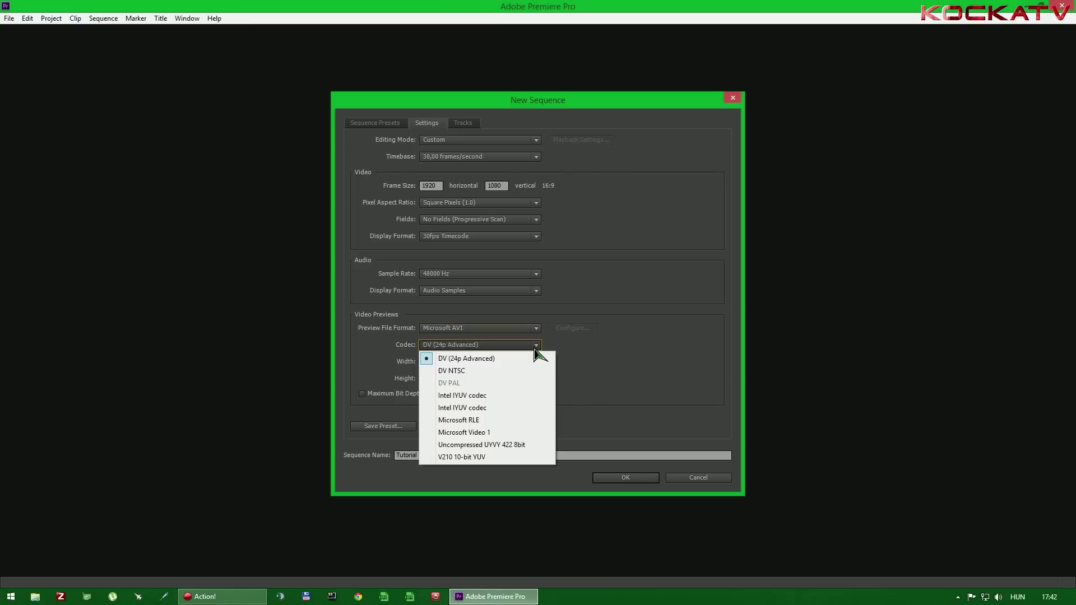
pyautogui.click(505, 359)
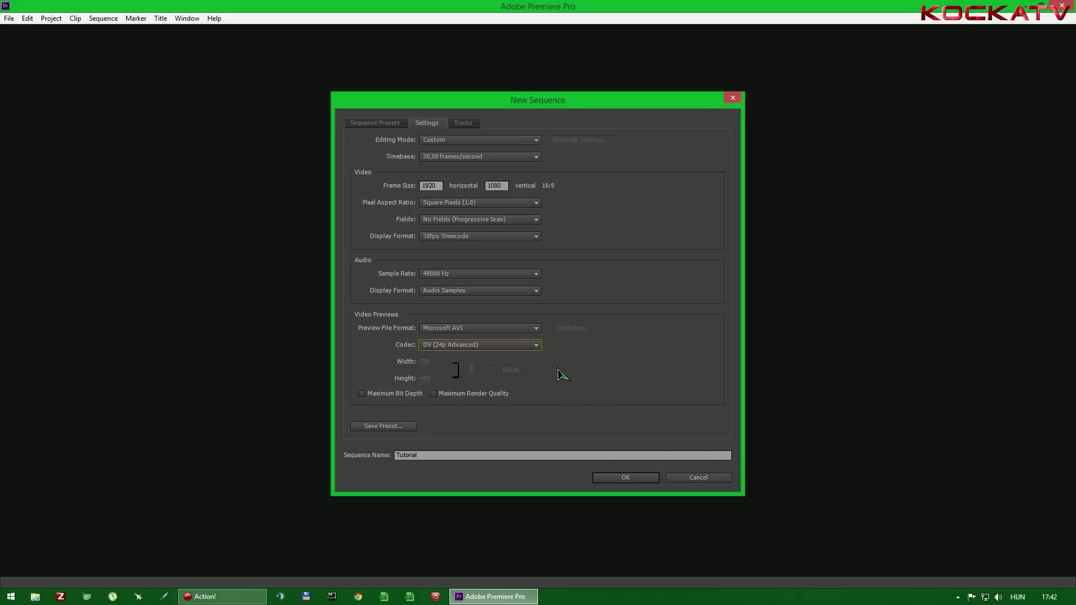
# Step: Toggle Maximum Render Quality on and back off, keep Custom editing mode, and view the track settings
pyautogui.click(463, 394)
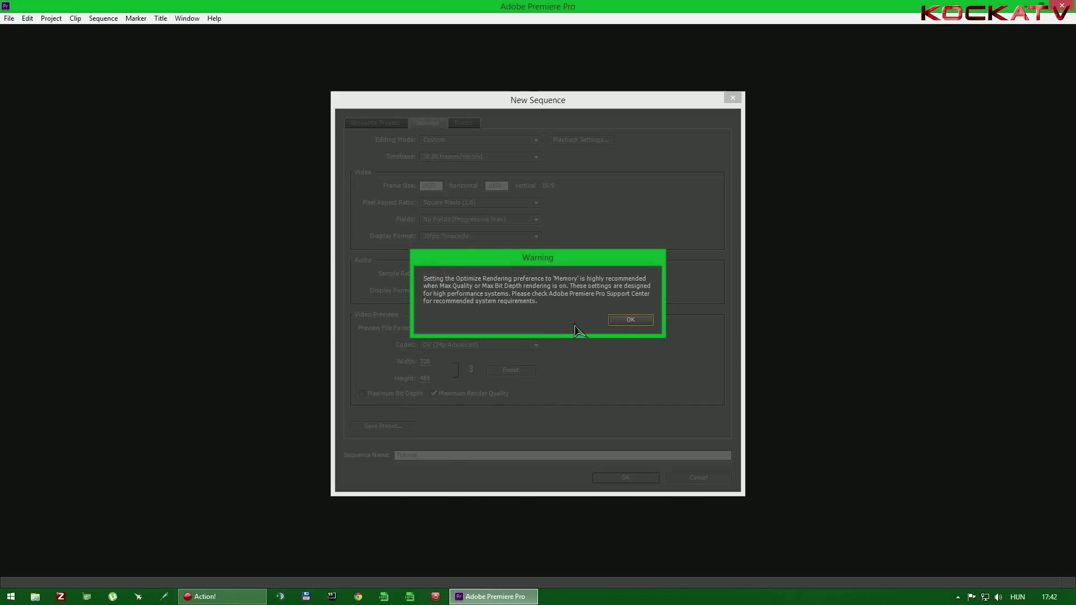
pyautogui.click(626, 322)
pyautogui.click(446, 394)
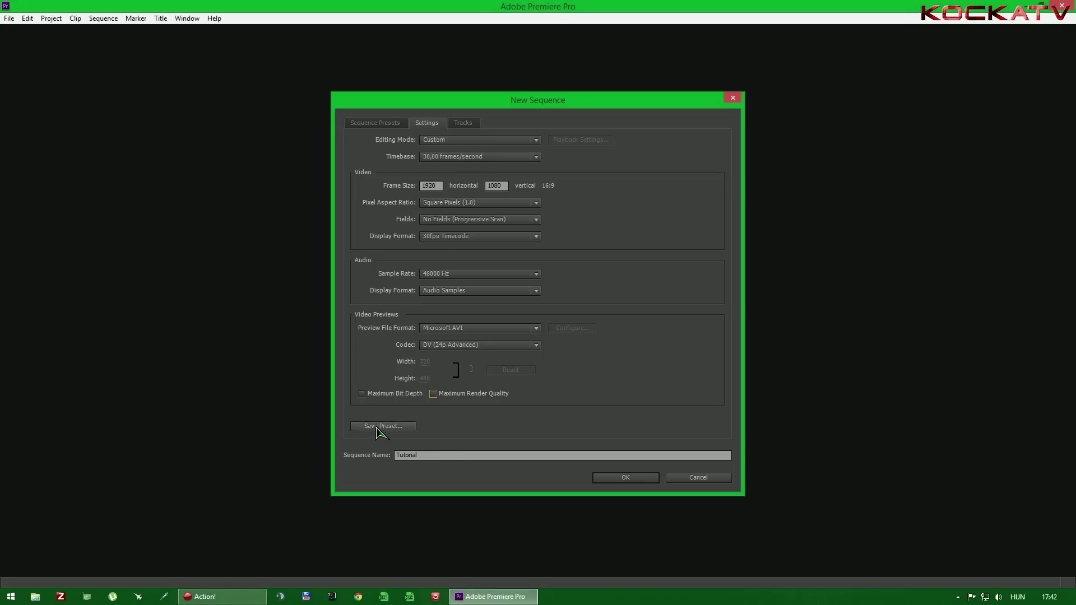
pyautogui.click(482, 140)
pyautogui.click(633, 160)
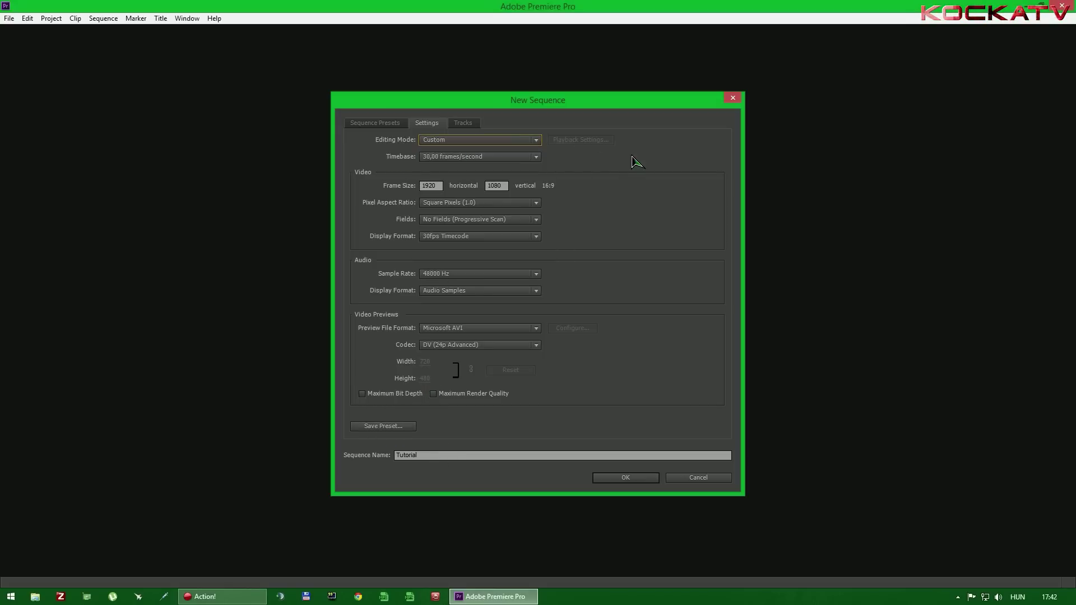
pyautogui.click(469, 124)
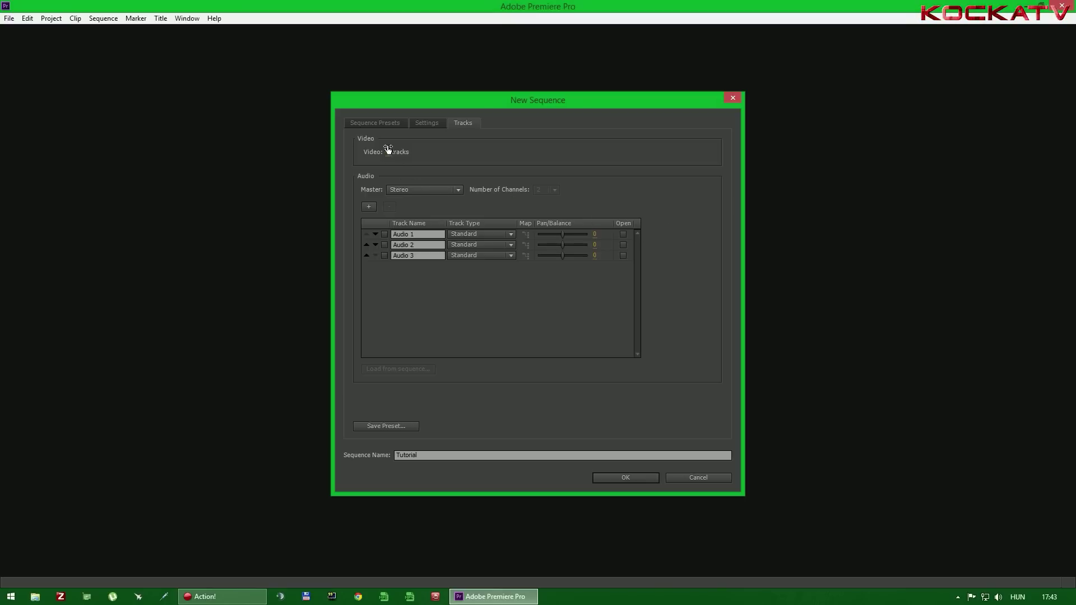
# Step: Keep a Stereo master and Standard audio tracks, then create the Tutorial sequence
pyautogui.click(436, 191)
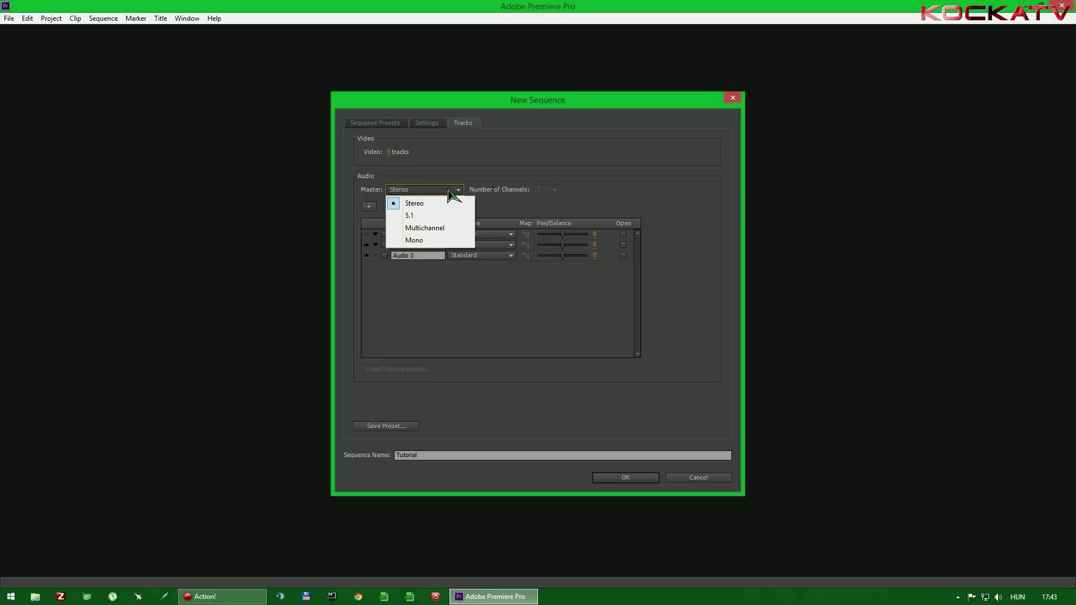
pyautogui.click(452, 190)
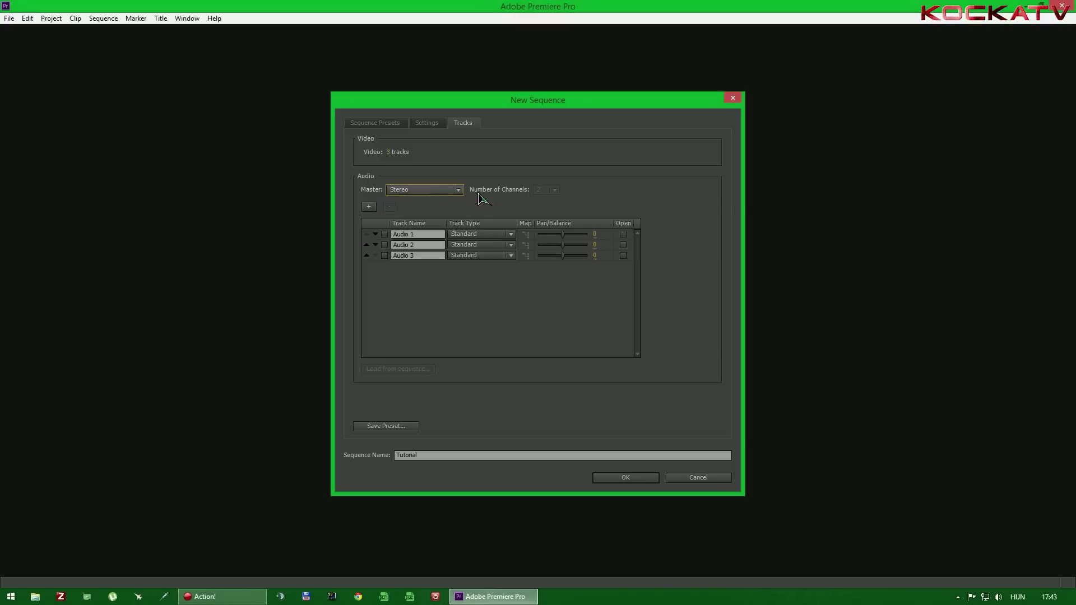
pyautogui.click(475, 235)
pyautogui.click(487, 240)
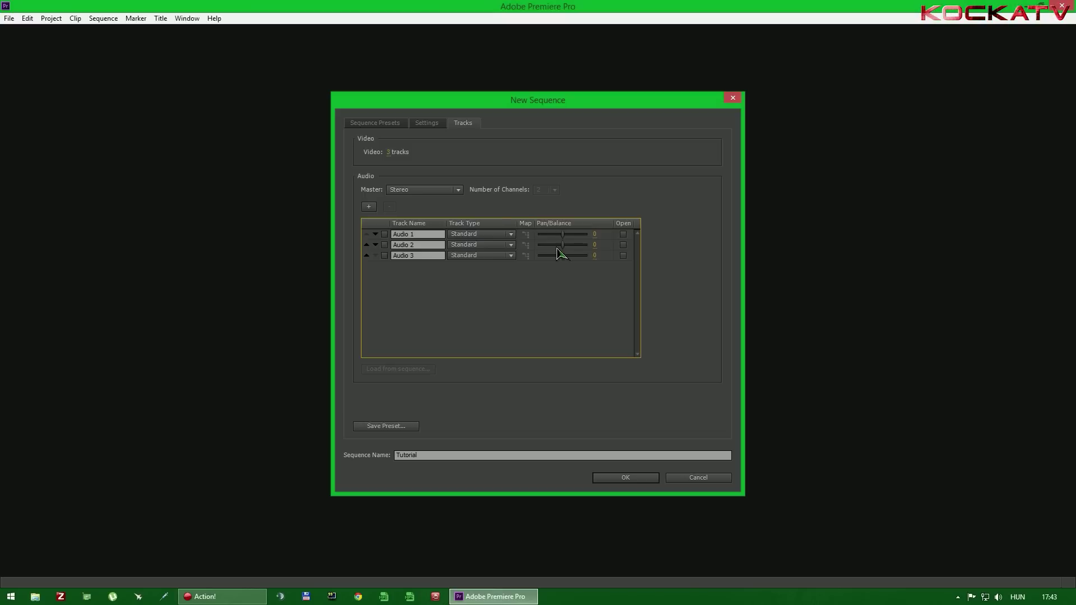
pyautogui.click(427, 122)
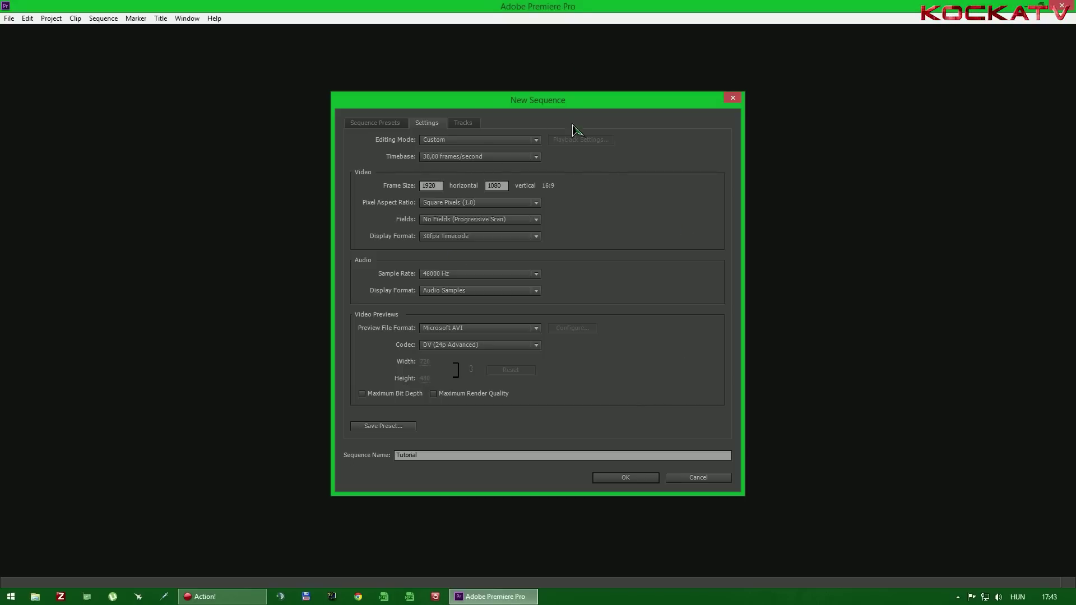
pyautogui.click(626, 479)
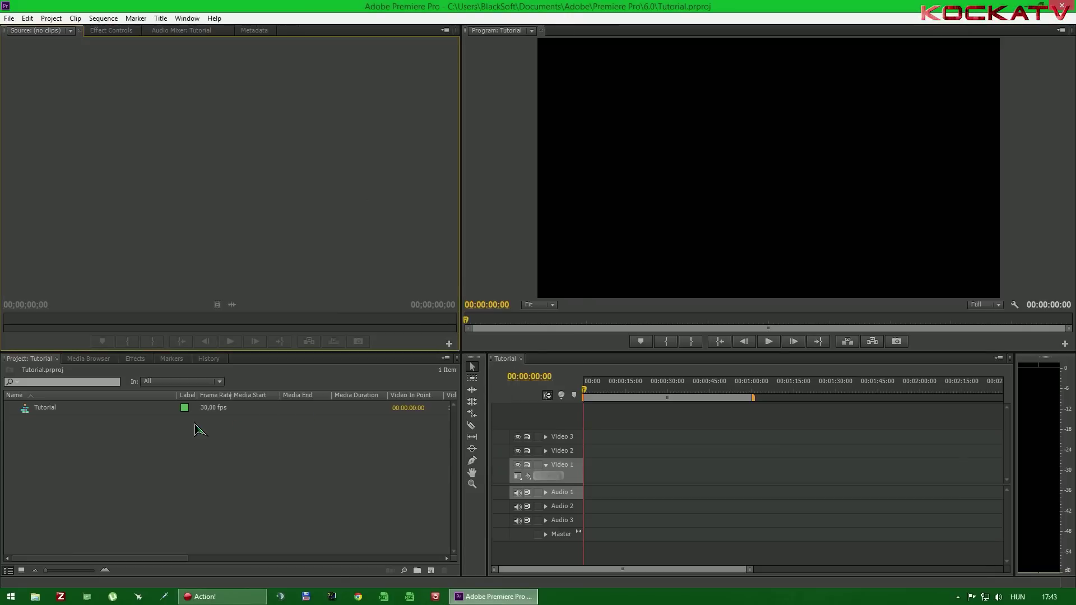
# Step: Narrow the Project panel's Name and Media columns, and widen the Source monitor and timeline
pyautogui.click(140, 410)
pyautogui.click(47, 411)
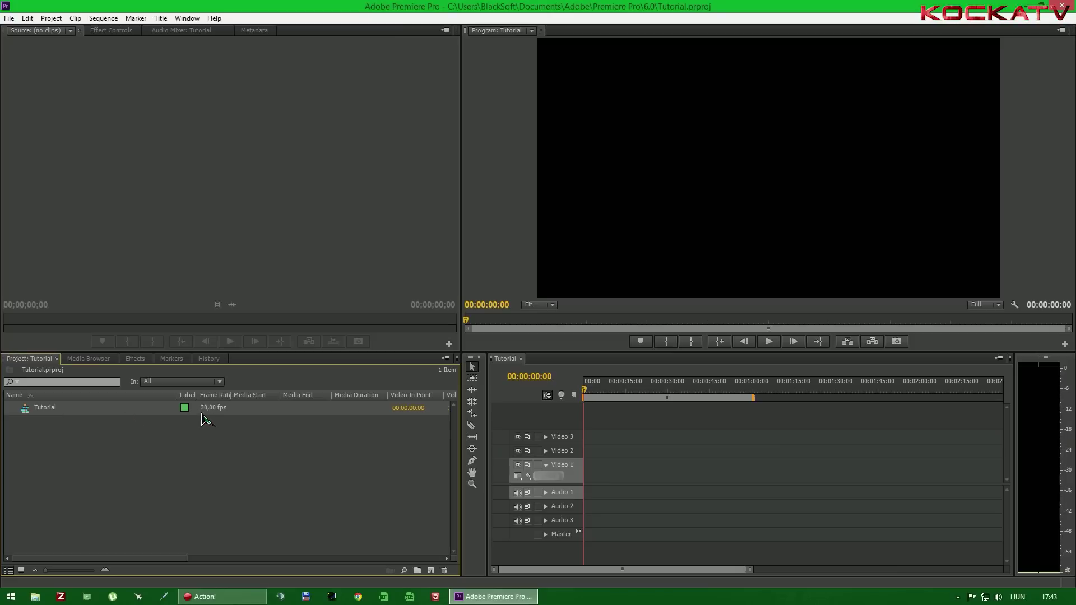
pyautogui.moveTo(177, 395)
pyautogui.mouseDown()
pyautogui.moveTo(105, 397)
pyautogui.moveTo(251, 396)
pyautogui.mouseUp()
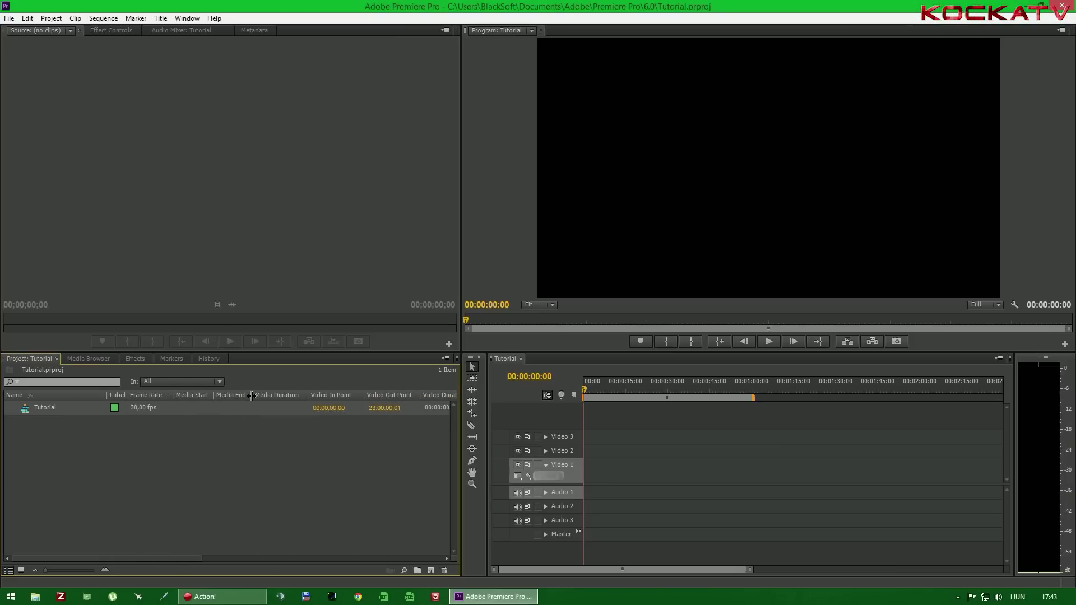
pyautogui.moveTo(462, 403); pyautogui.dragTo(477, 402)
pyautogui.moveTo(462, 346); pyautogui.dragTo(557, 346)
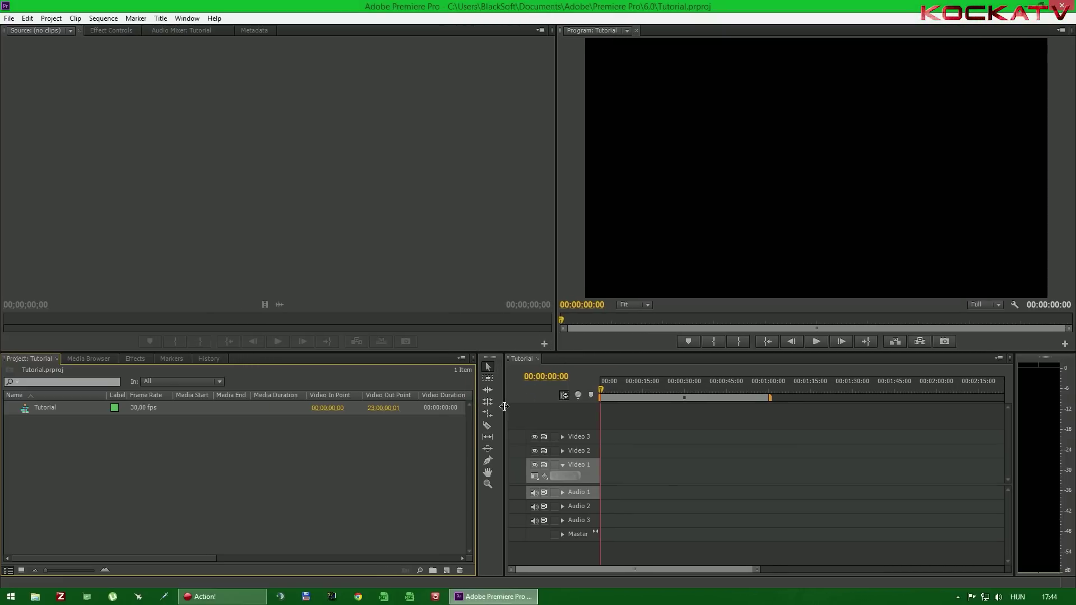
pyautogui.moveTo(500, 404); pyautogui.dragTo(368, 414)
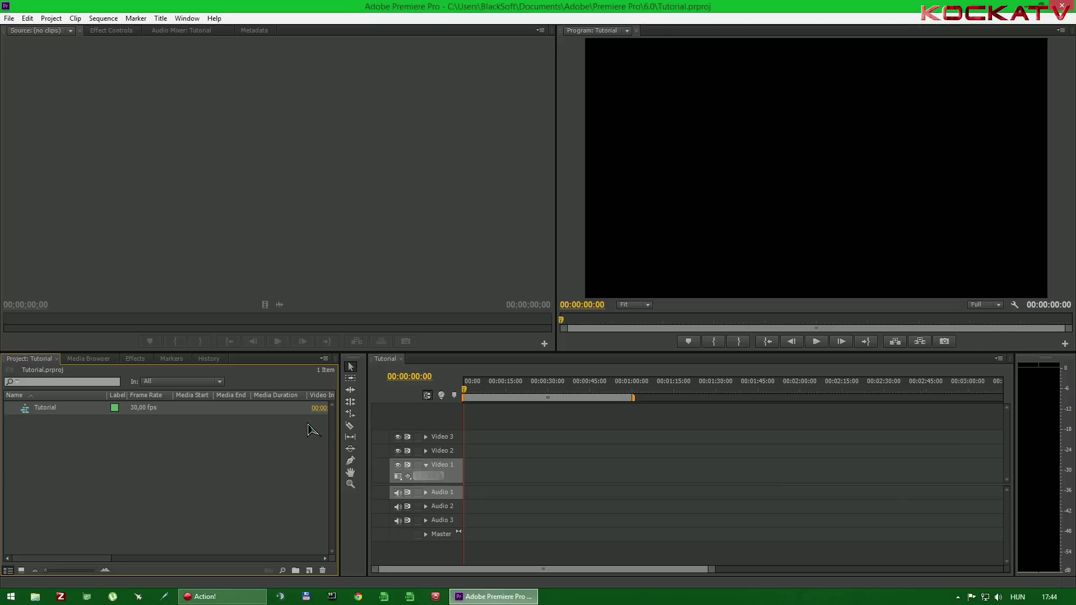
pyautogui.moveTo(250, 397); pyautogui.dragTo(210, 397)
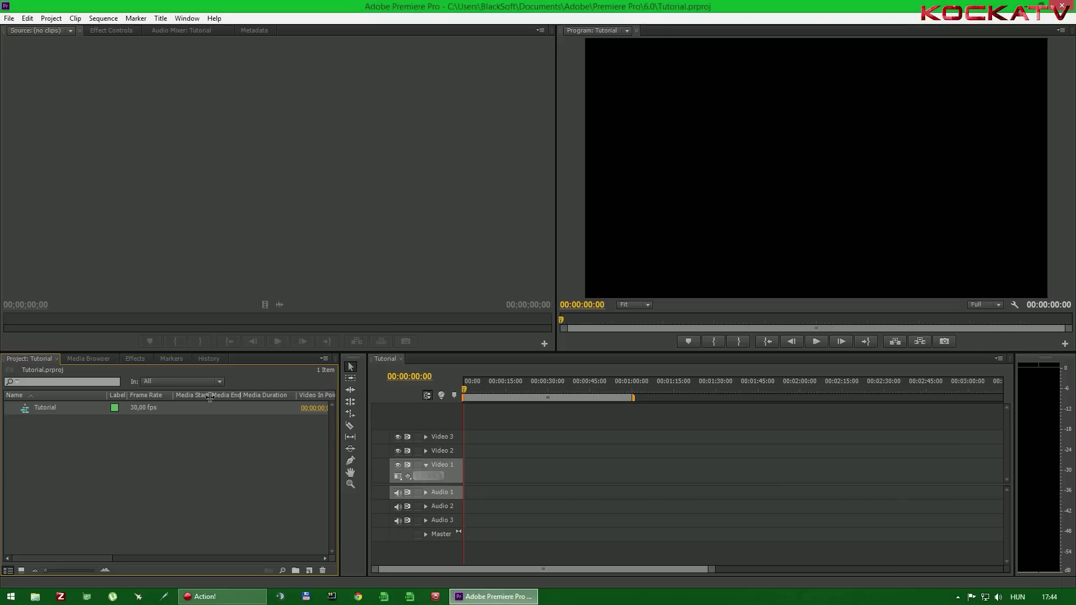
pyautogui.moveTo(297, 396); pyautogui.dragTo(292, 398)
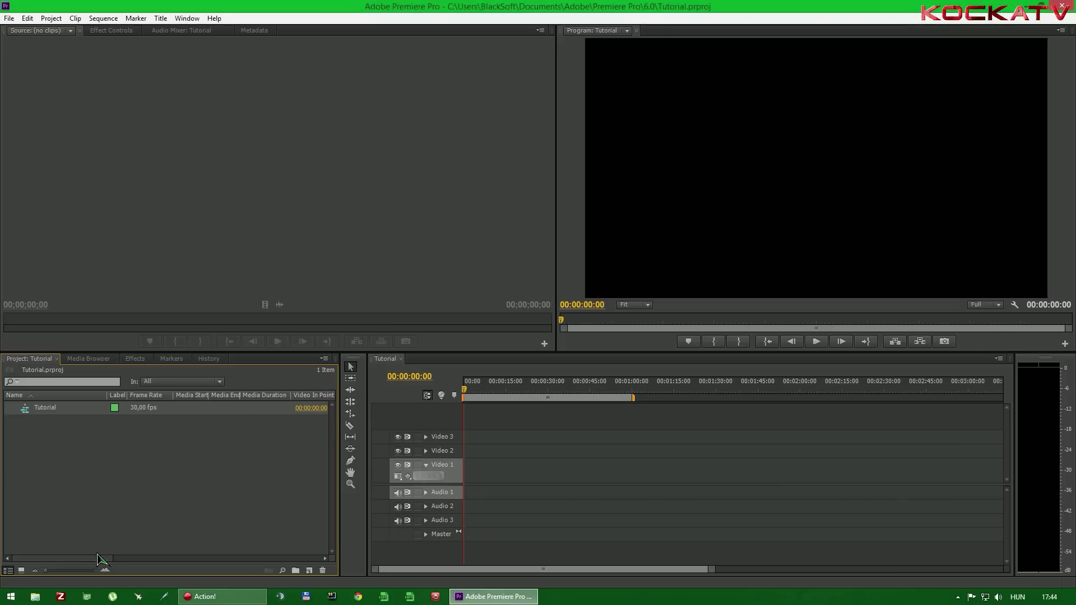
pyautogui.moveTo(103, 558)
pyautogui.mouseDown()
pyautogui.moveTo(266, 565)
pyautogui.moveTo(103, 562)
pyautogui.mouseUp()
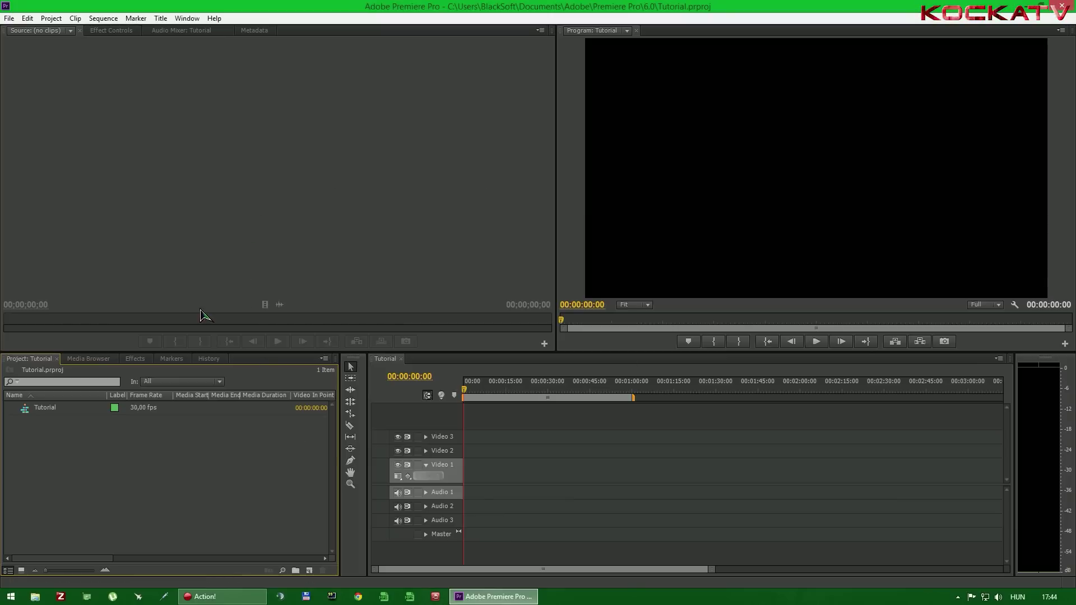
# Step: Drag the panel dividers so the timeline is taller and Source is wider than Program
pyautogui.moveTo(555, 176); pyautogui.dragTo(599, 188)
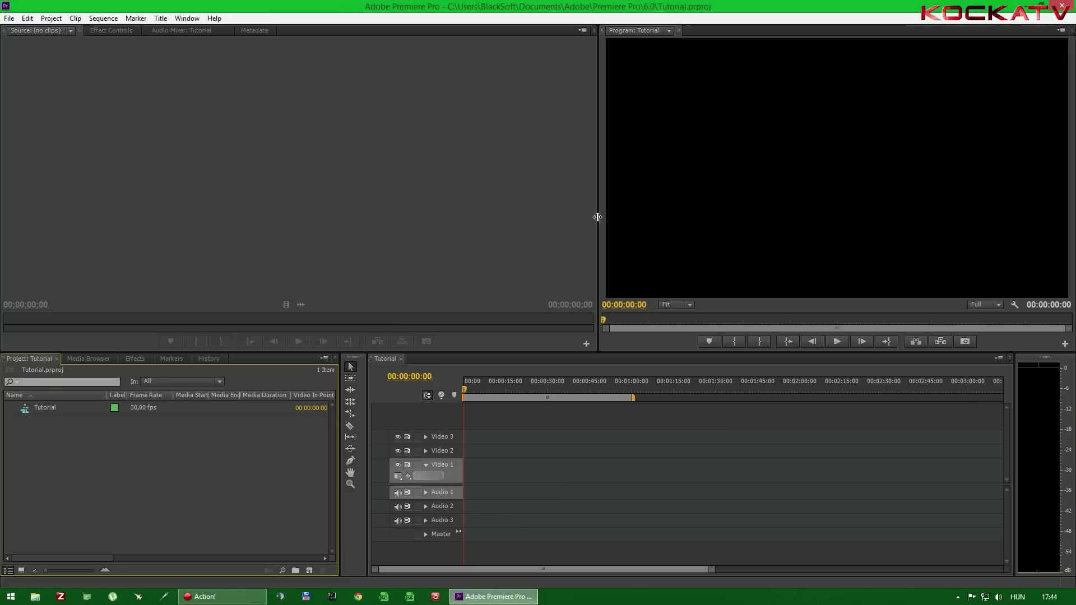
pyautogui.moveTo(598, 217)
pyautogui.mouseDown()
pyautogui.moveTo(166, 228)
pyautogui.moveTo(596, 219)
pyautogui.mouseUp()
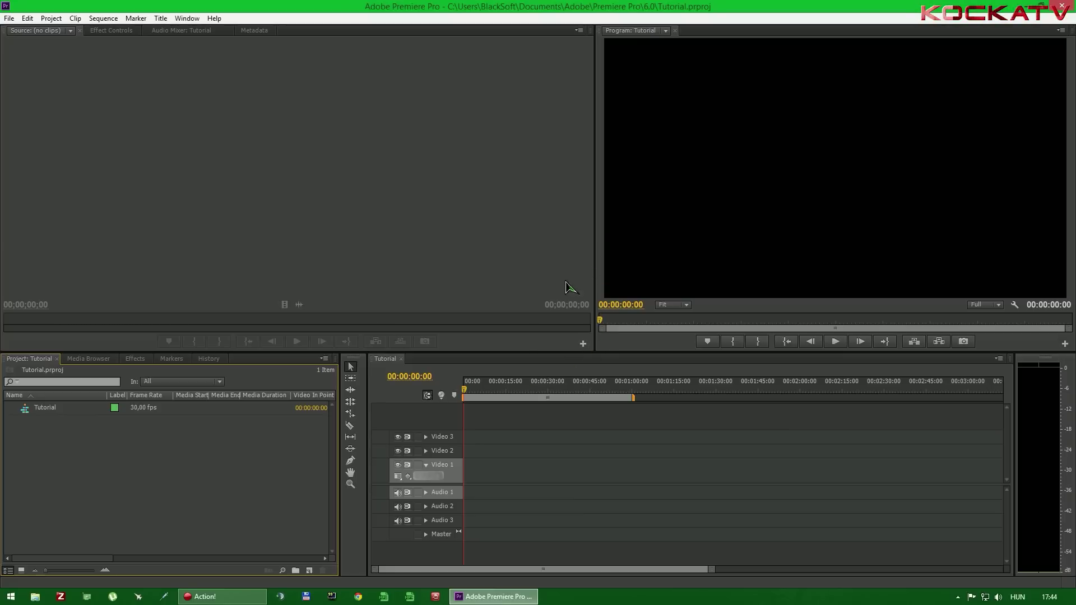
pyautogui.moveTo(511, 353)
pyautogui.mouseDown()
pyautogui.moveTo(518, 334)
pyautogui.moveTo(517, 359)
pyautogui.mouseUp()
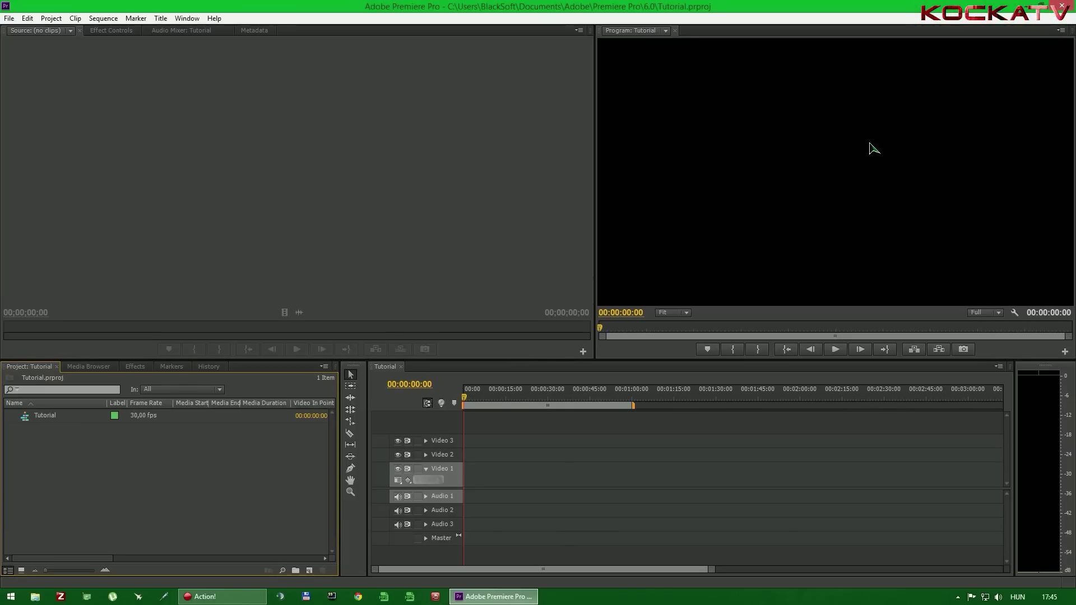
pyautogui.moveTo(595, 239); pyautogui.dragTo(317, 224)
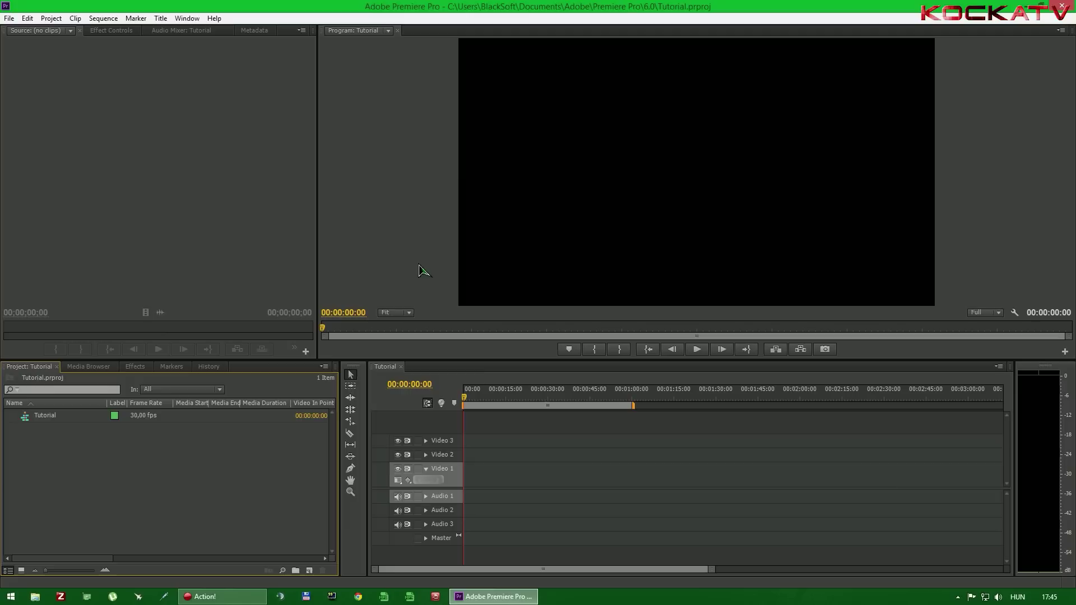
pyautogui.moveTo(477, 360)
pyautogui.mouseDown()
pyautogui.moveTo(478, 466)
pyautogui.moveTo(478, 389)
pyautogui.mouseUp()
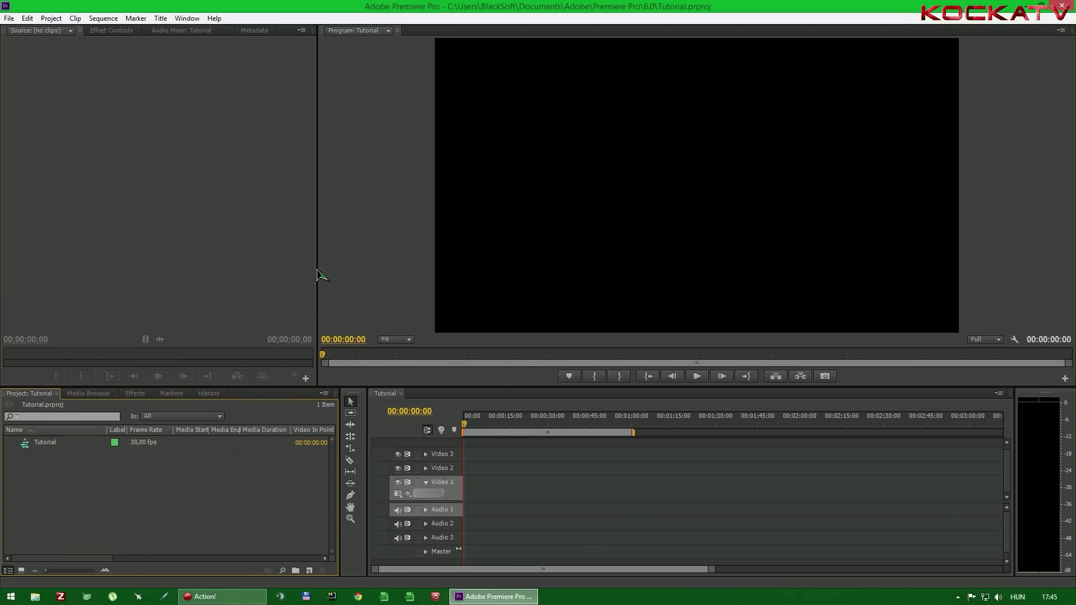
pyautogui.moveTo(317, 272); pyautogui.dragTo(542, 267)
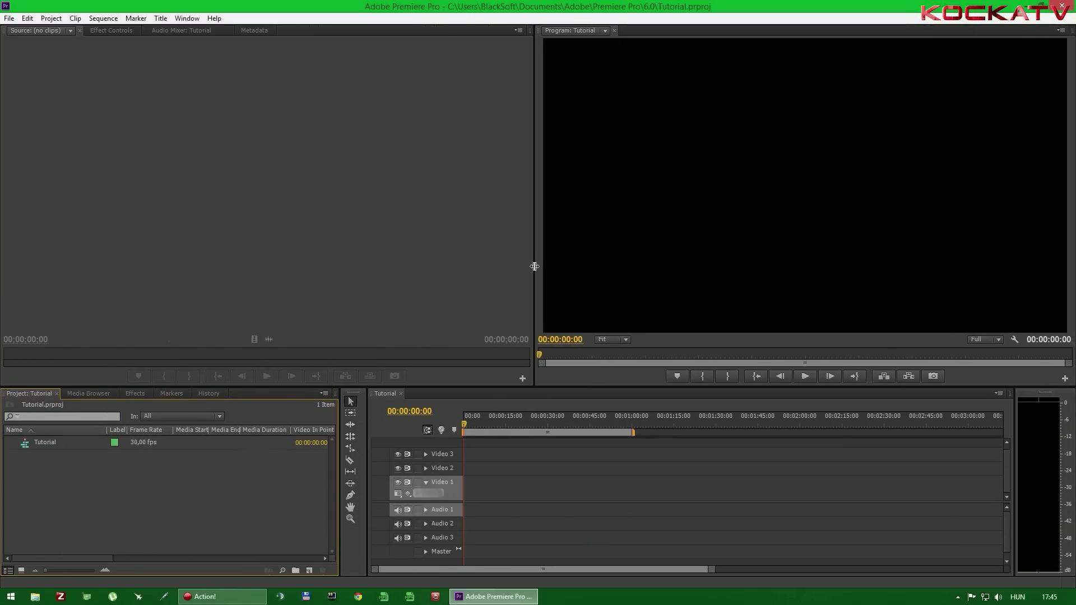
pyautogui.moveTo(569, 385); pyautogui.dragTo(569, 365)
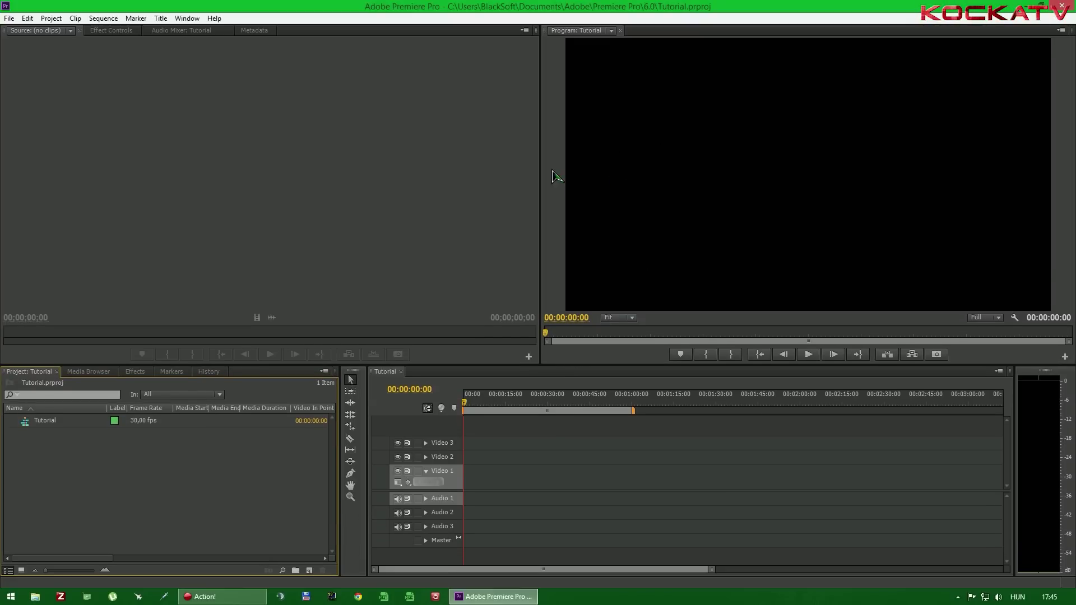
pyautogui.moveTo(540, 183)
pyautogui.mouseDown()
pyautogui.moveTo(867, 184)
pyautogui.moveTo(582, 194)
pyautogui.mouseUp()
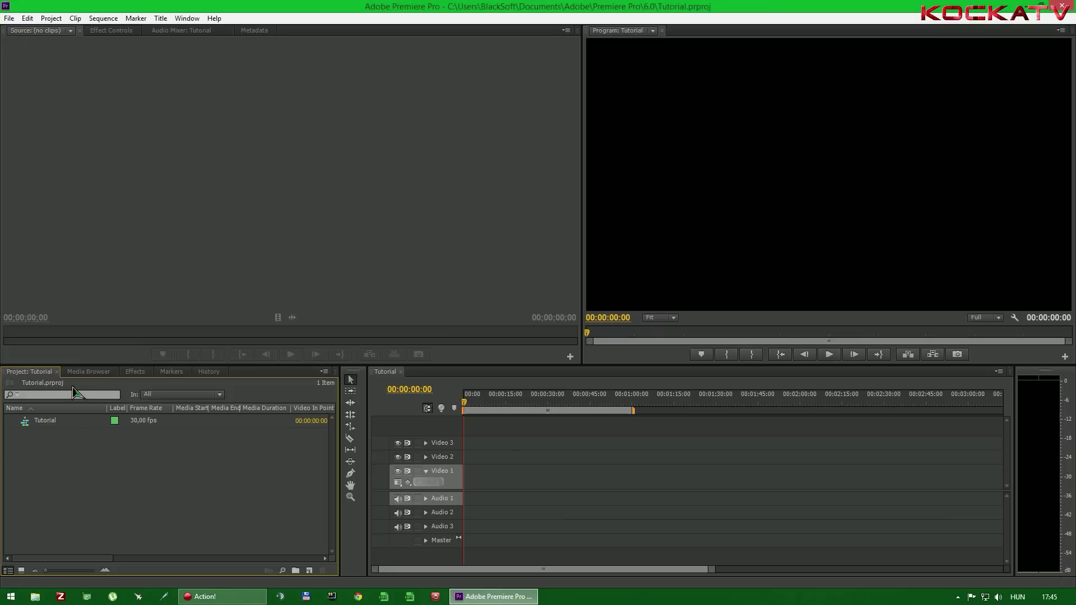
pyautogui.click(87, 372)
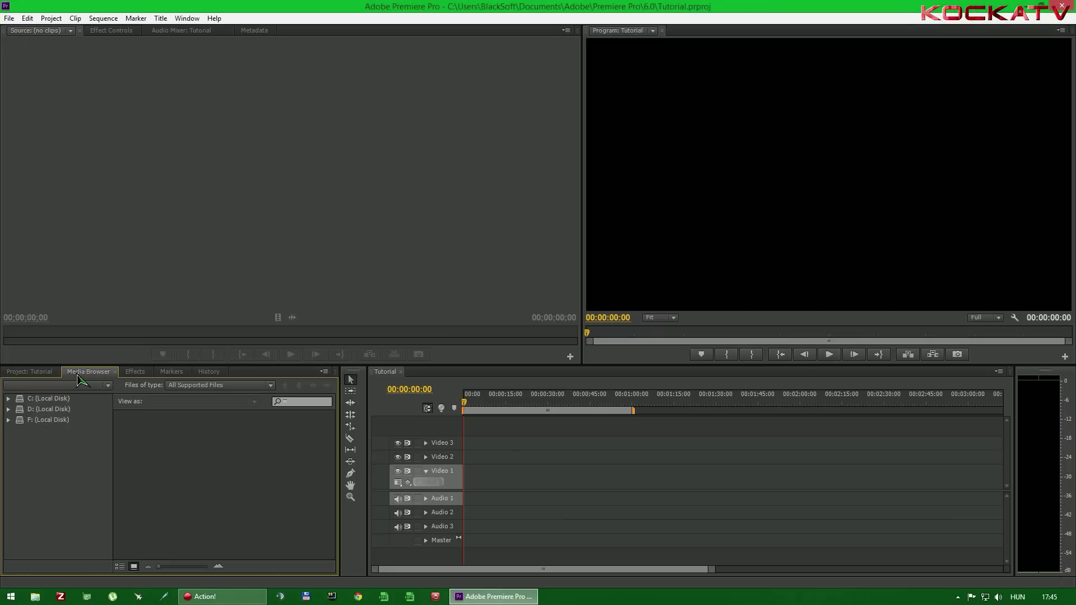
pyautogui.click(9, 399)
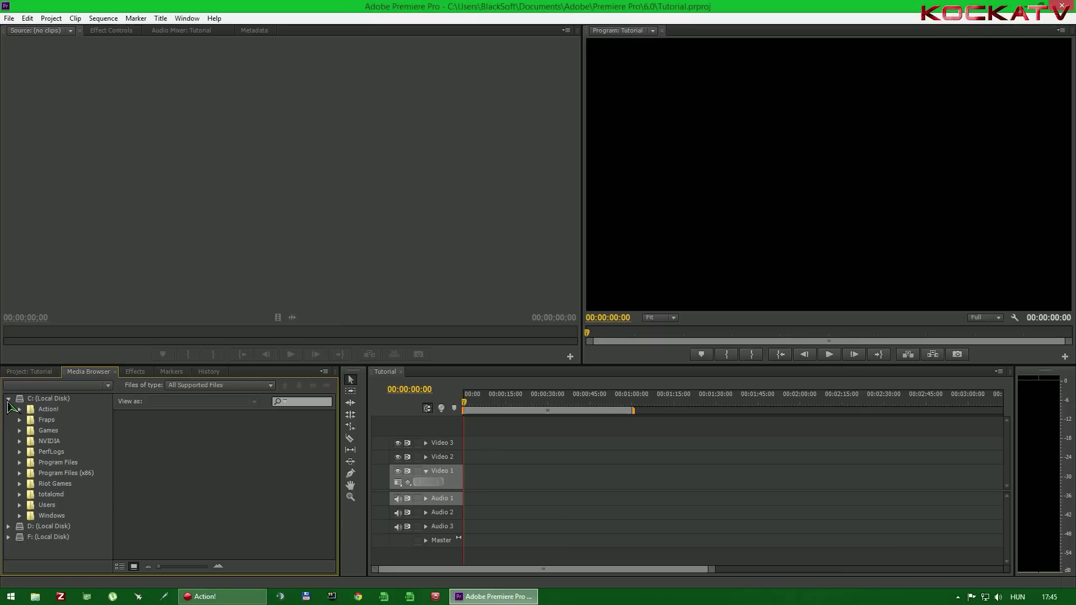
pyautogui.click(8, 399)
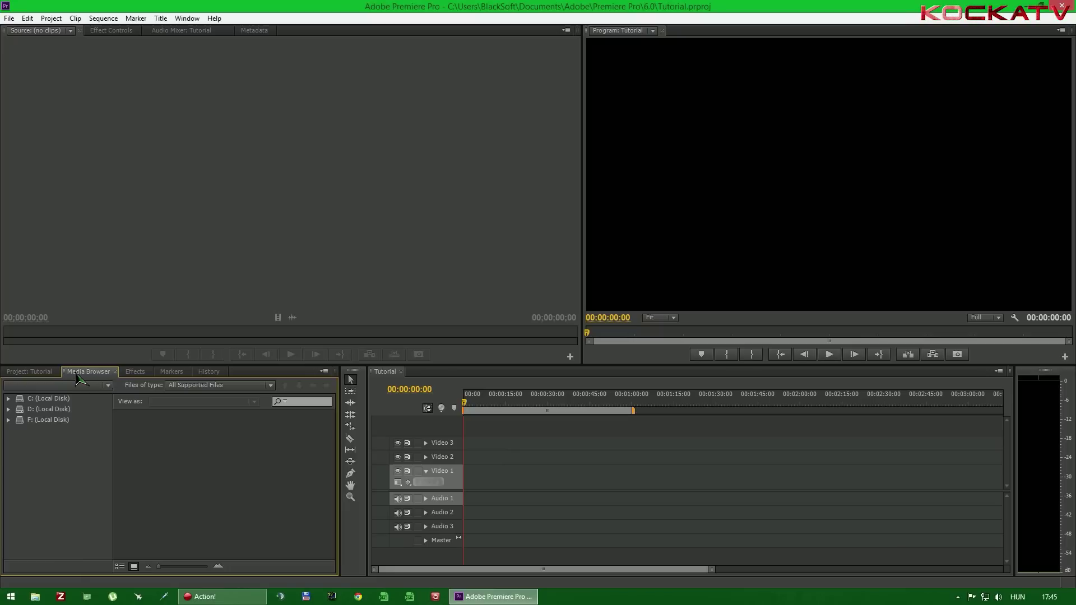
pyautogui.click(39, 373)
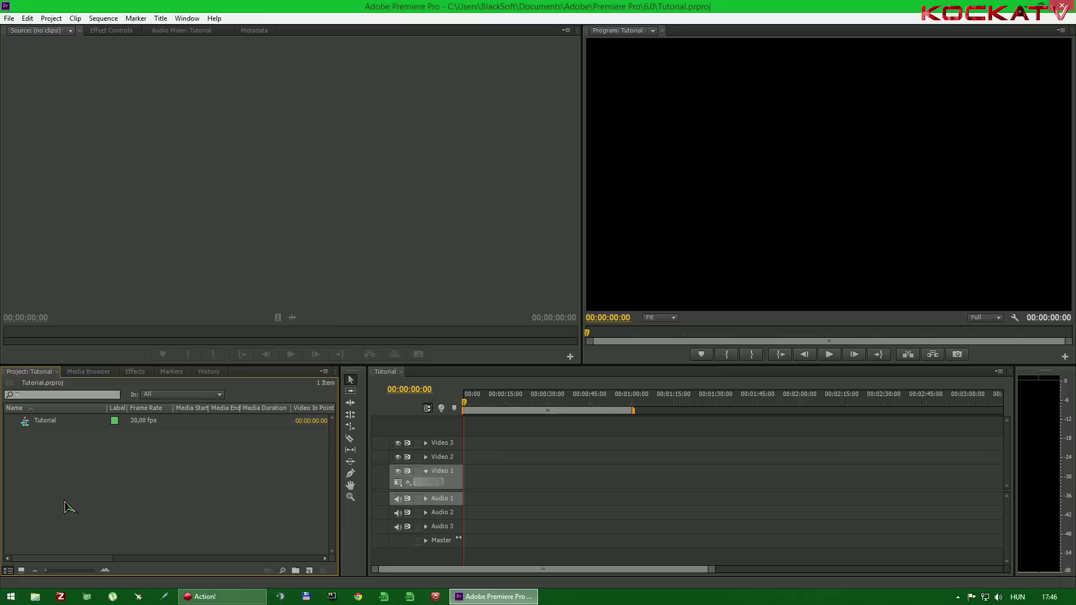
pyautogui.click(134, 372)
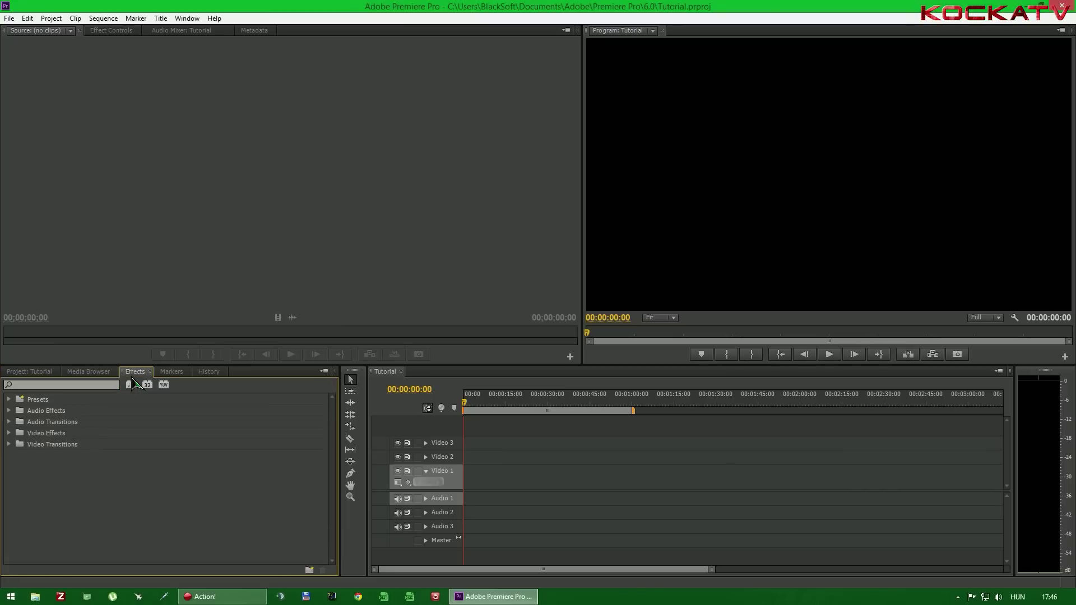
pyautogui.click(172, 371)
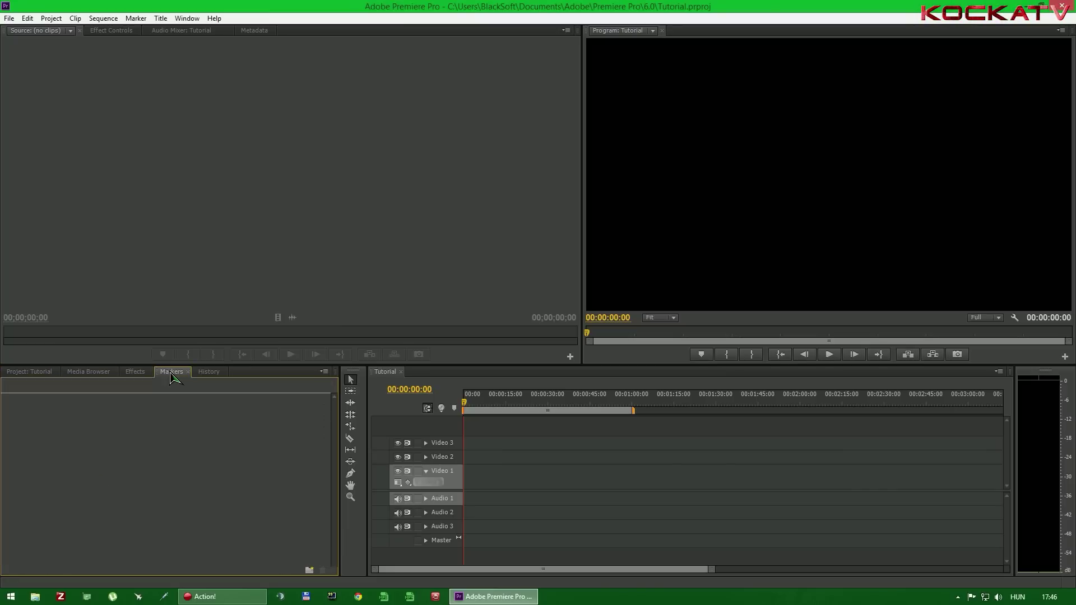
pyautogui.click(209, 371)
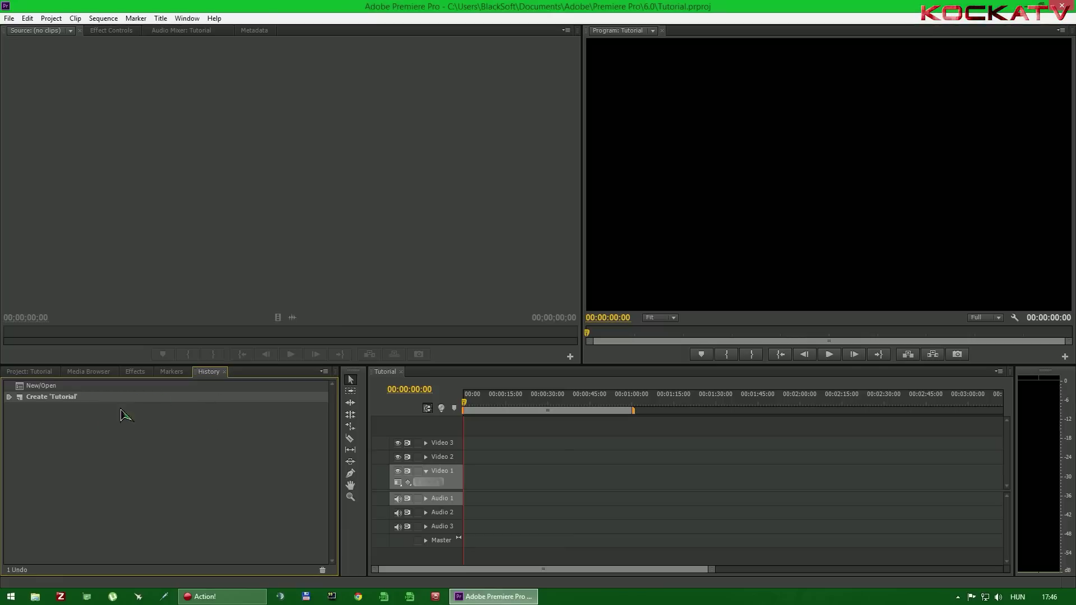
pyautogui.click(28, 372)
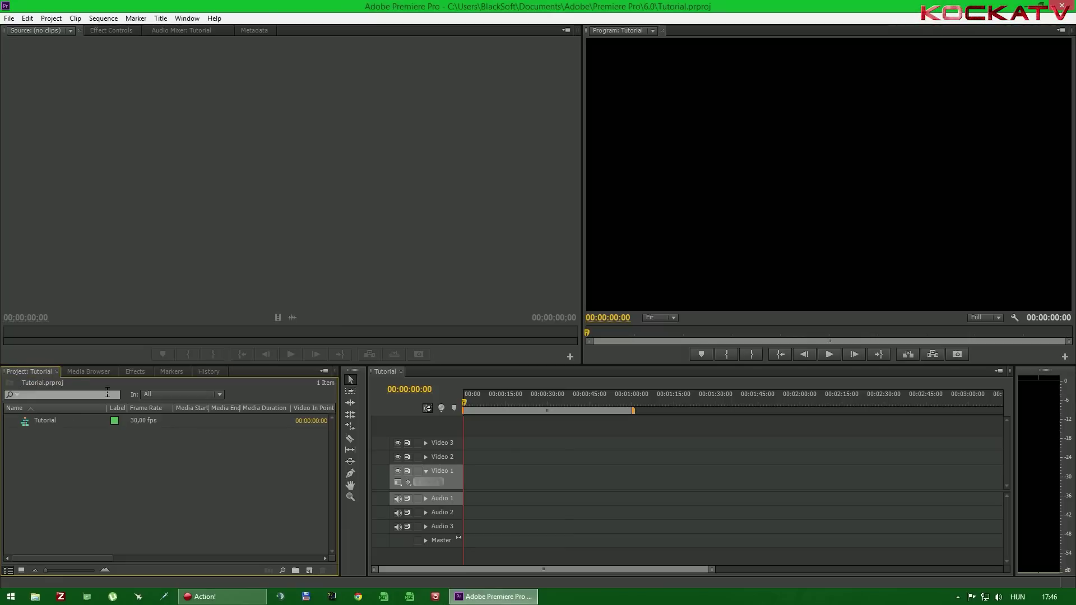
pyautogui.click(136, 371)
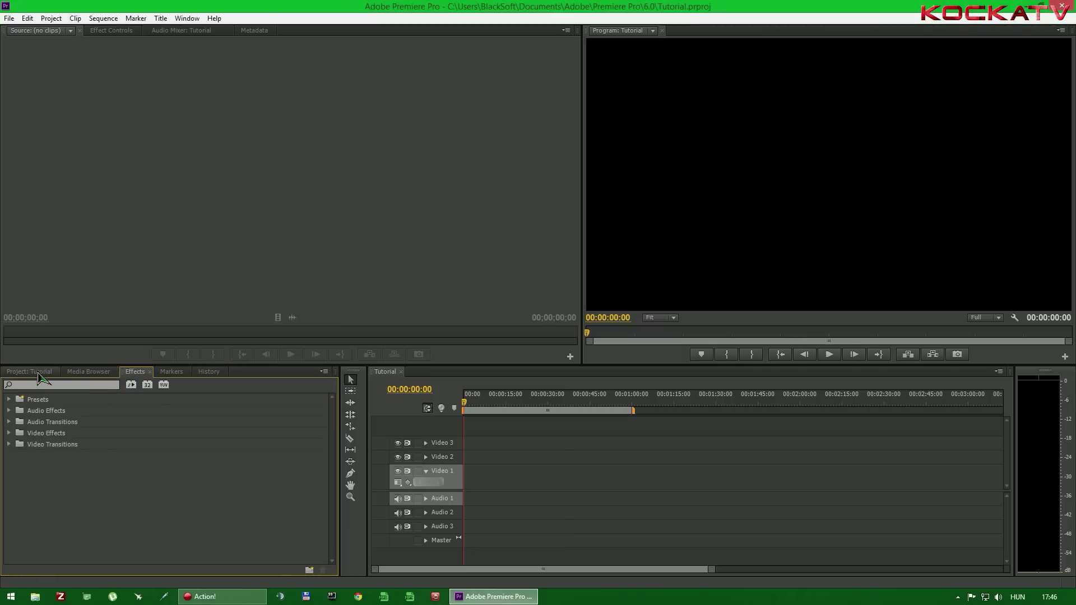
pyautogui.click(39, 374)
pyautogui.click(133, 372)
pyautogui.click(50, 375)
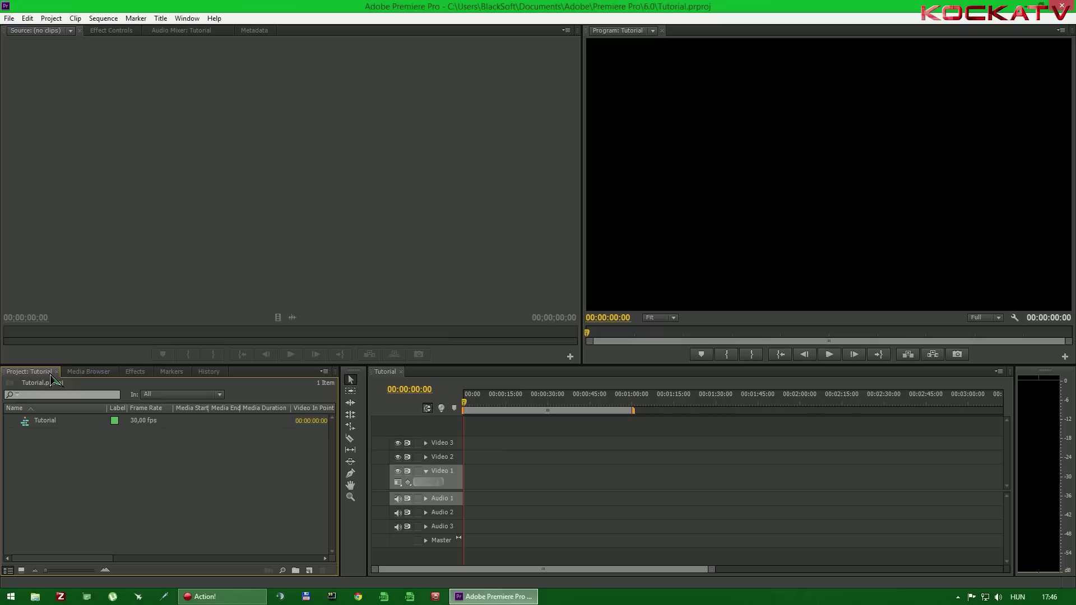
pyautogui.click(135, 371)
pyautogui.click(32, 374)
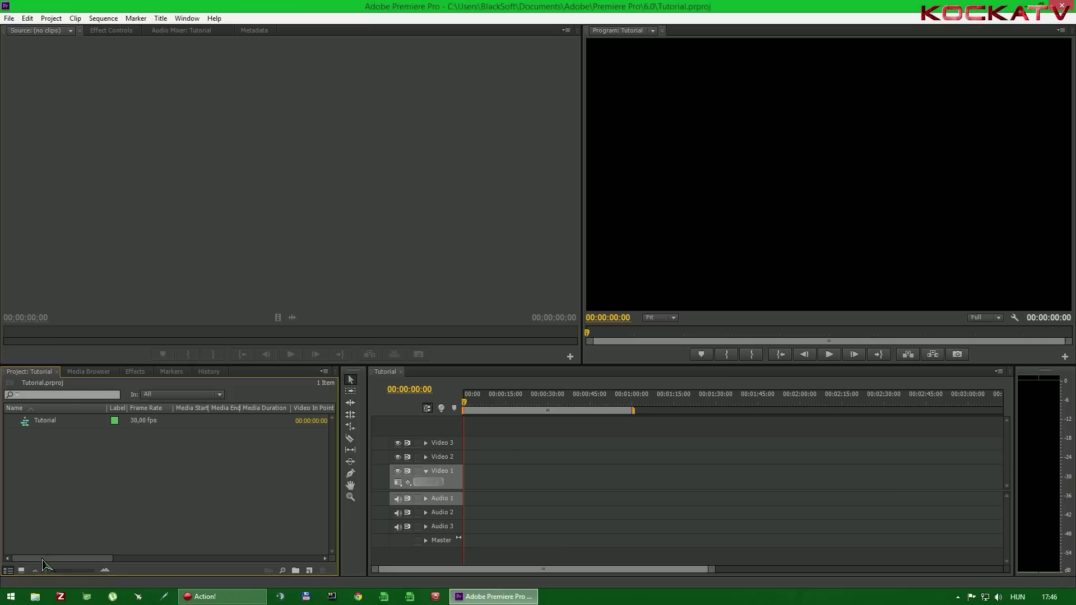
# Step: Switch the Project panel to Icon View and back to List View, enlarge items, and show the New Item types
pyautogui.click(21, 570)
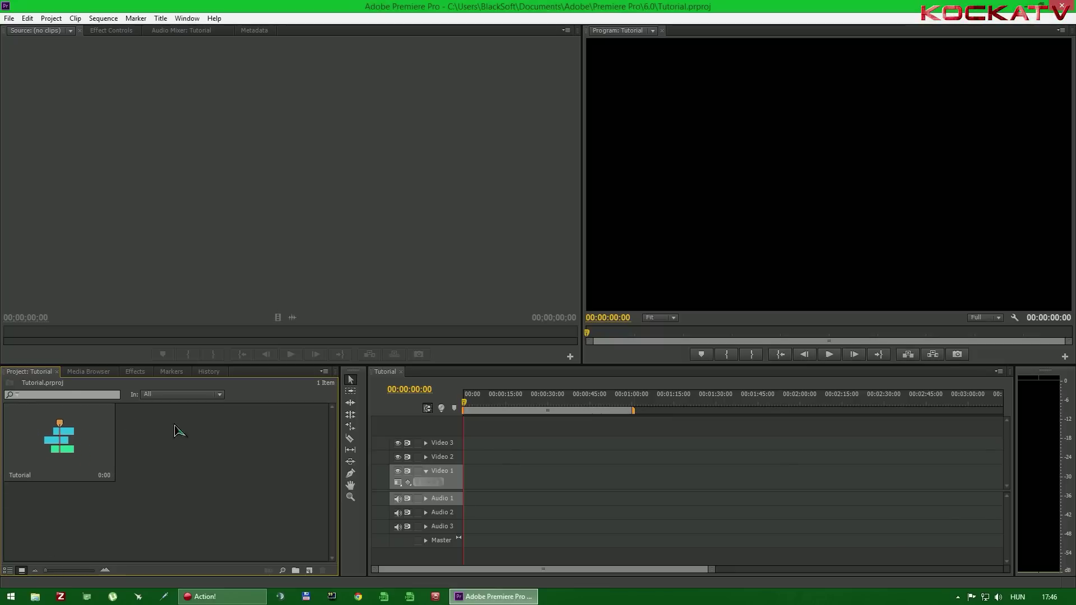
pyautogui.click(8, 570)
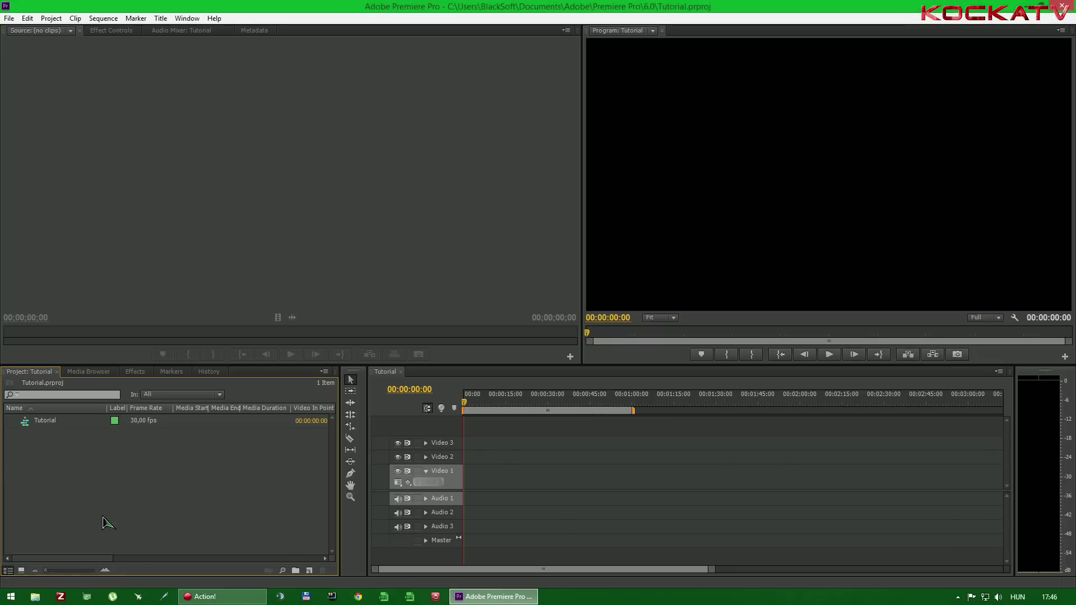
pyautogui.moveTo(46, 573)
pyautogui.mouseDown()
pyautogui.moveTo(117, 572)
pyautogui.moveTo(17, 573)
pyautogui.mouseUp()
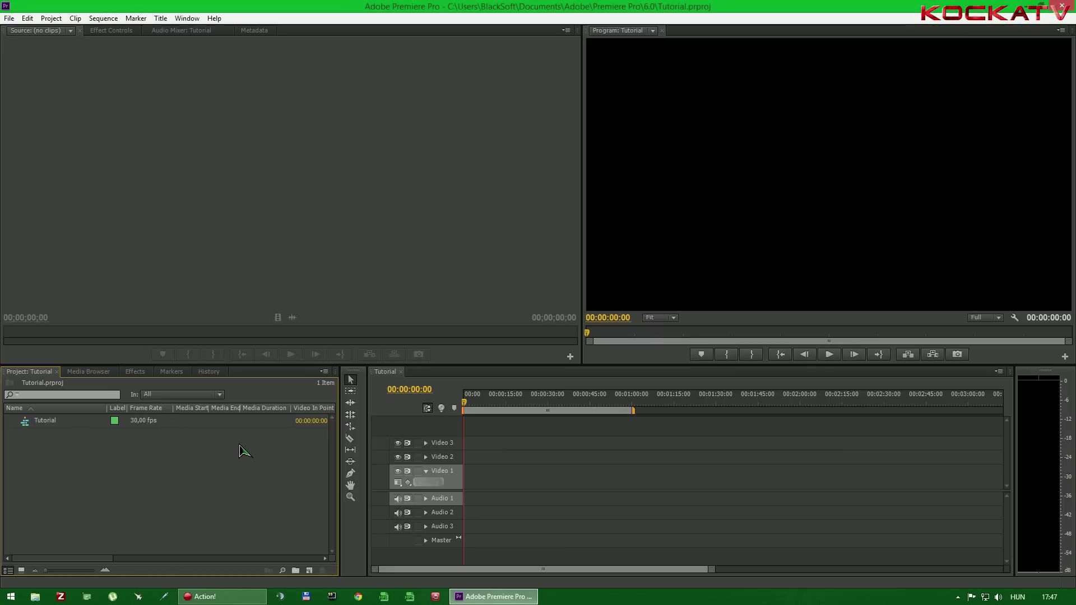
pyautogui.click(310, 571)
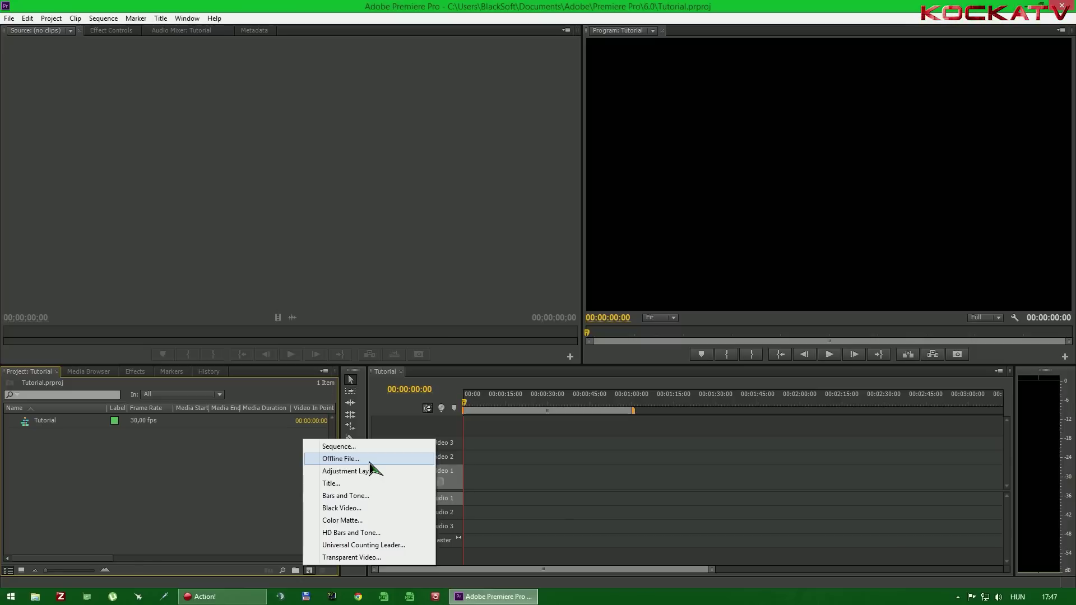
# Step: Dismiss the New Item menu twice without creating anything, then focus the Tutorial timeline
pyautogui.click(266, 468)
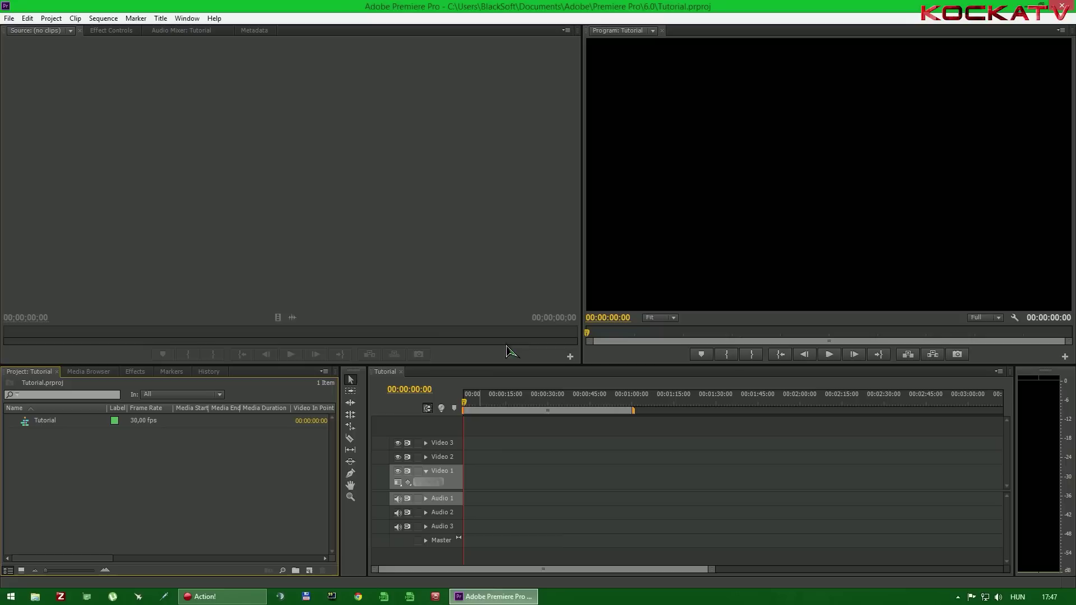
pyautogui.click(309, 570)
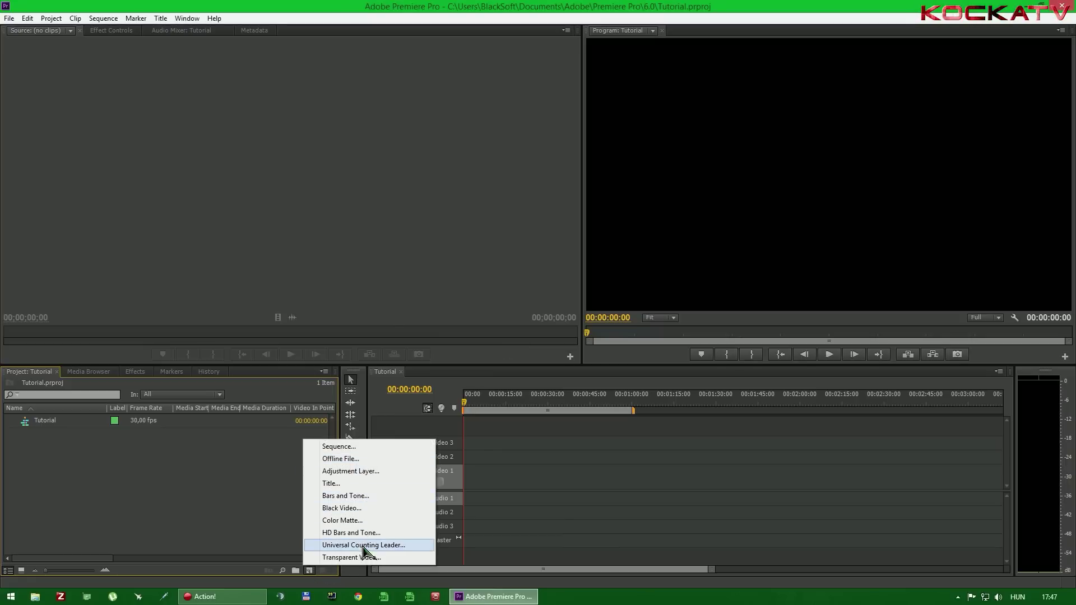
pyautogui.click(258, 455)
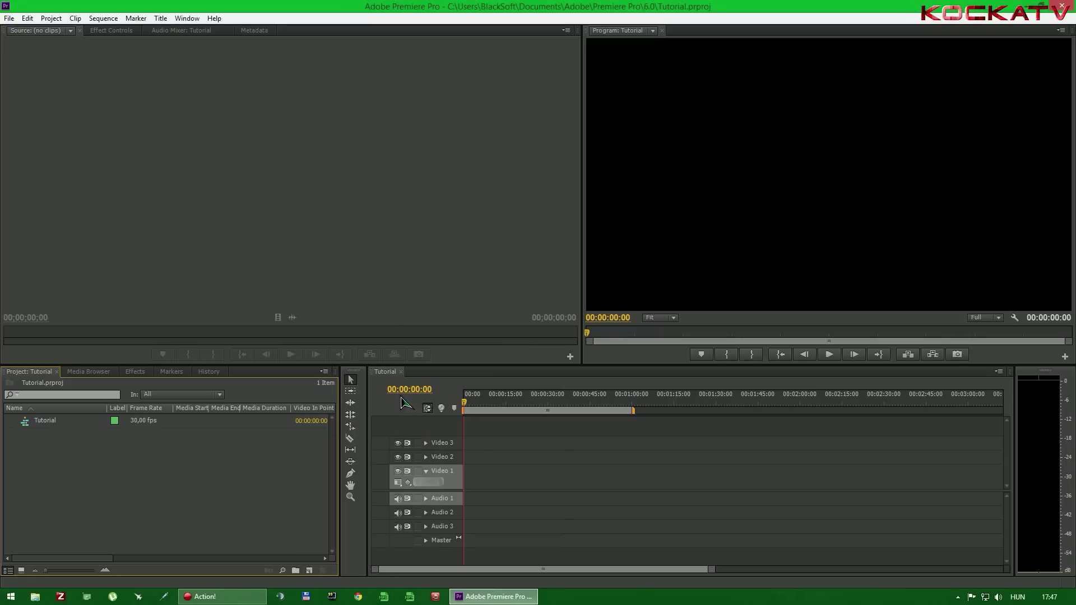
pyautogui.click(394, 376)
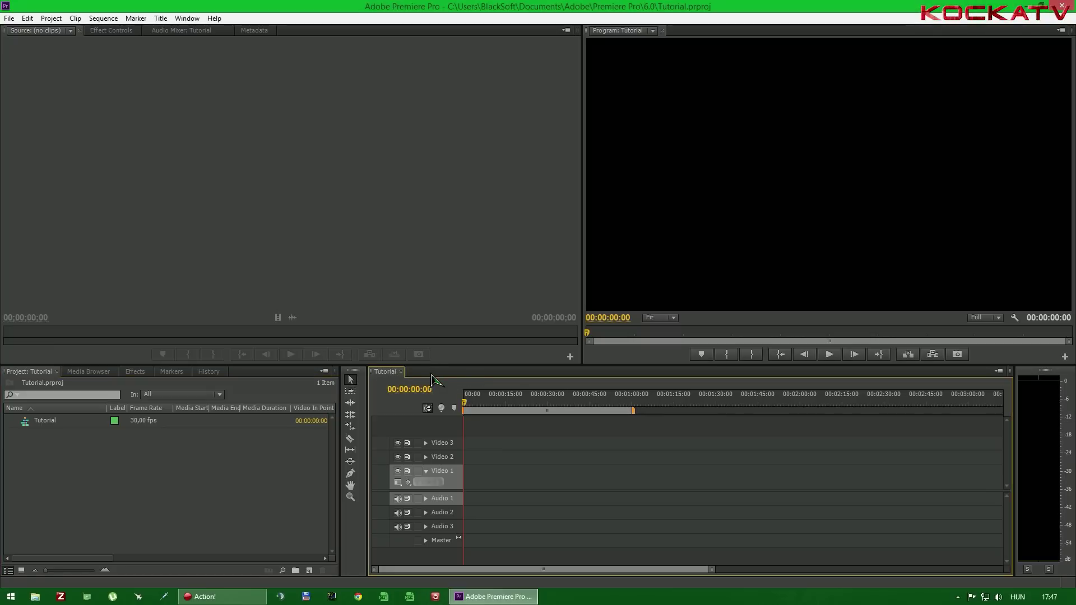
# Step: Move the playhead to 00:00:22:00, then scrub it to 00:01:03:00
pyautogui.moveTo(489, 569)
pyautogui.mouseDown()
pyautogui.moveTo(622, 567)
pyautogui.moveTo(440, 594)
pyautogui.mouseUp()
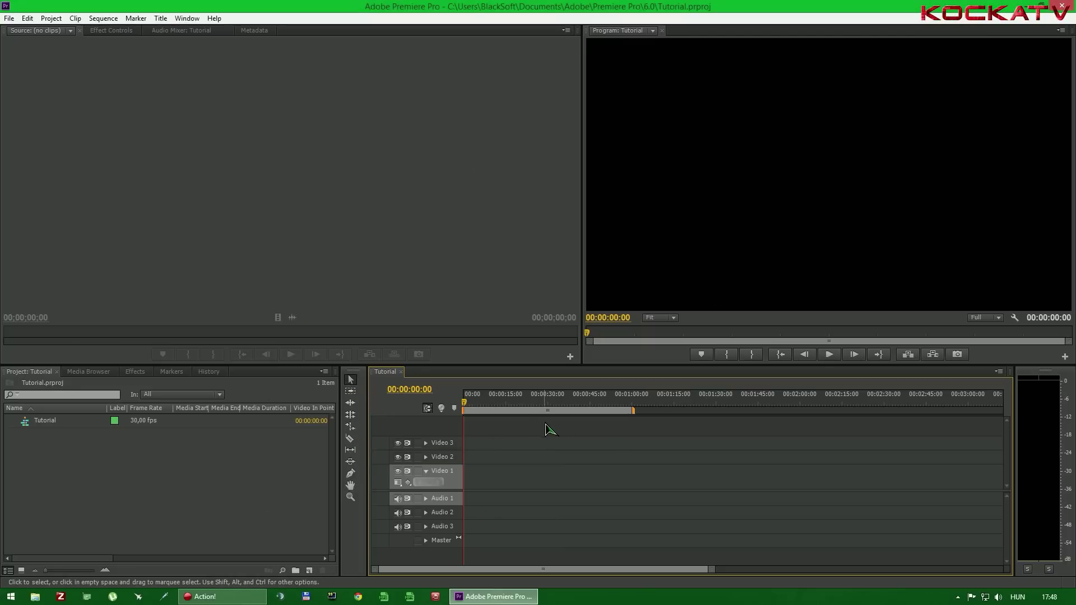
pyautogui.click(525, 414)
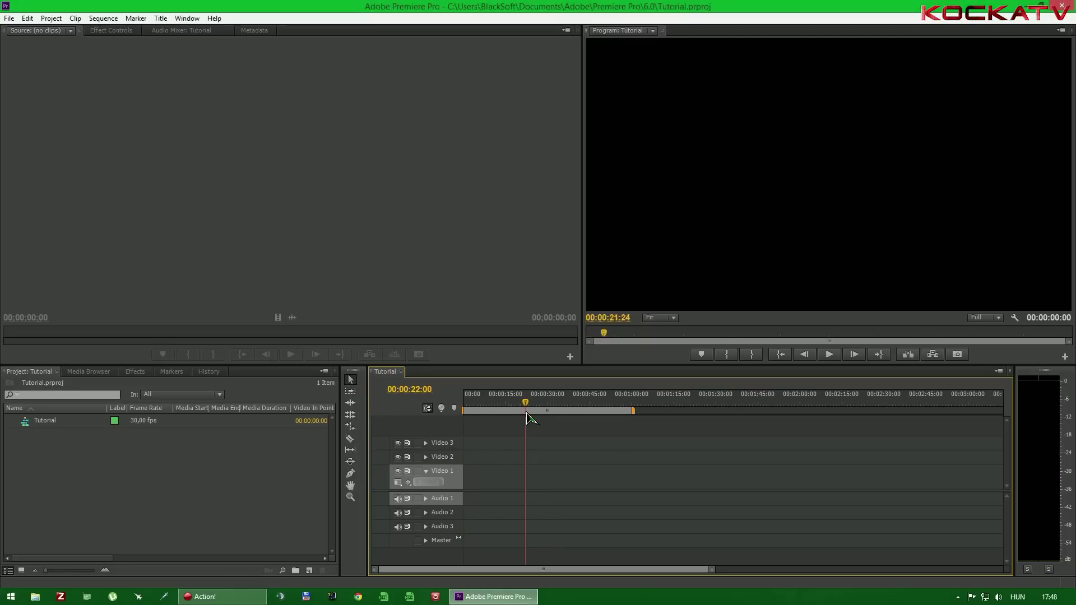
pyautogui.moveTo(526, 413)
pyautogui.mouseDown()
pyautogui.moveTo(636, 490)
pyautogui.moveTo(745, 427)
pyautogui.moveTo(586, 410)
pyautogui.moveTo(852, 413)
pyautogui.moveTo(557, 413)
pyautogui.moveTo(872, 406)
pyautogui.moveTo(464, 400)
pyautogui.mouseUp()
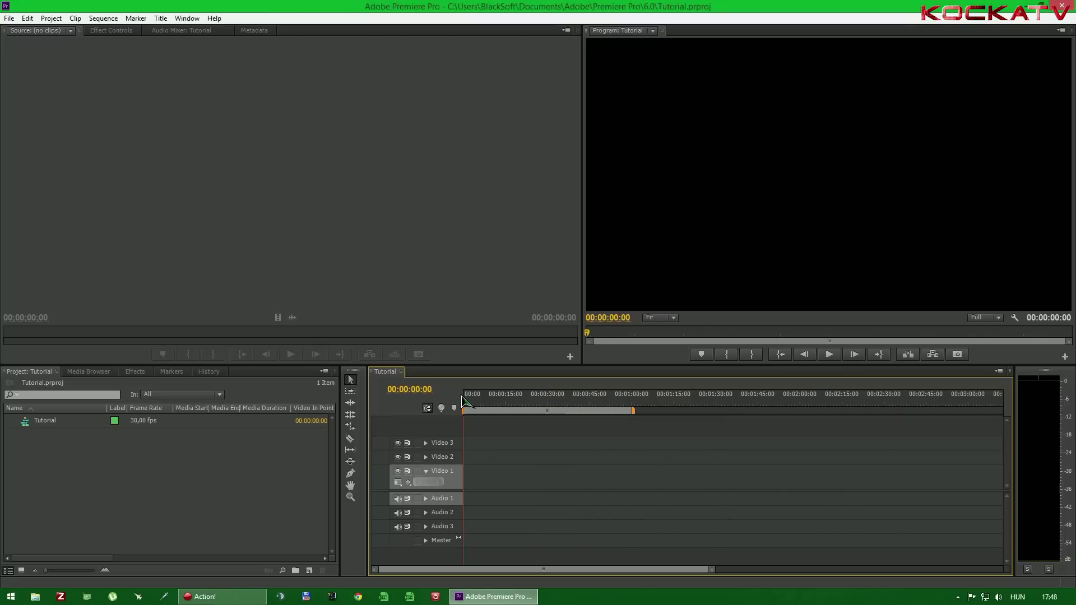
# Step: Set the work area bar to run from the sequence start to 00:01:52
pyautogui.moveTo(635, 412); pyautogui.dragTo(866, 413)
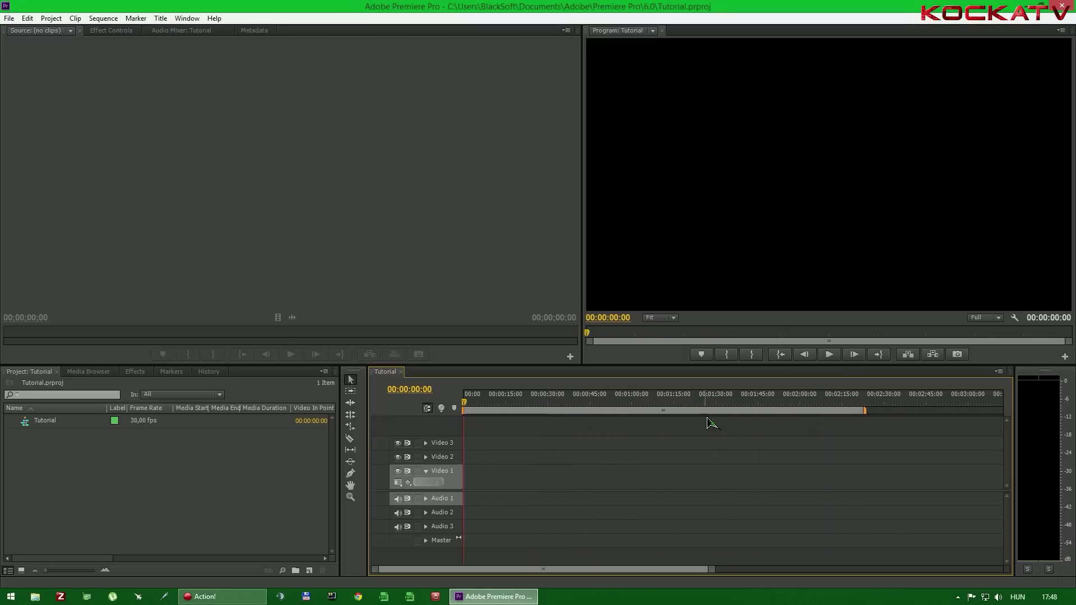
pyautogui.click(596, 402)
pyautogui.moveTo(465, 413); pyautogui.dragTo(780, 402)
pyautogui.moveTo(867, 418); pyautogui.dragTo(781, 421)
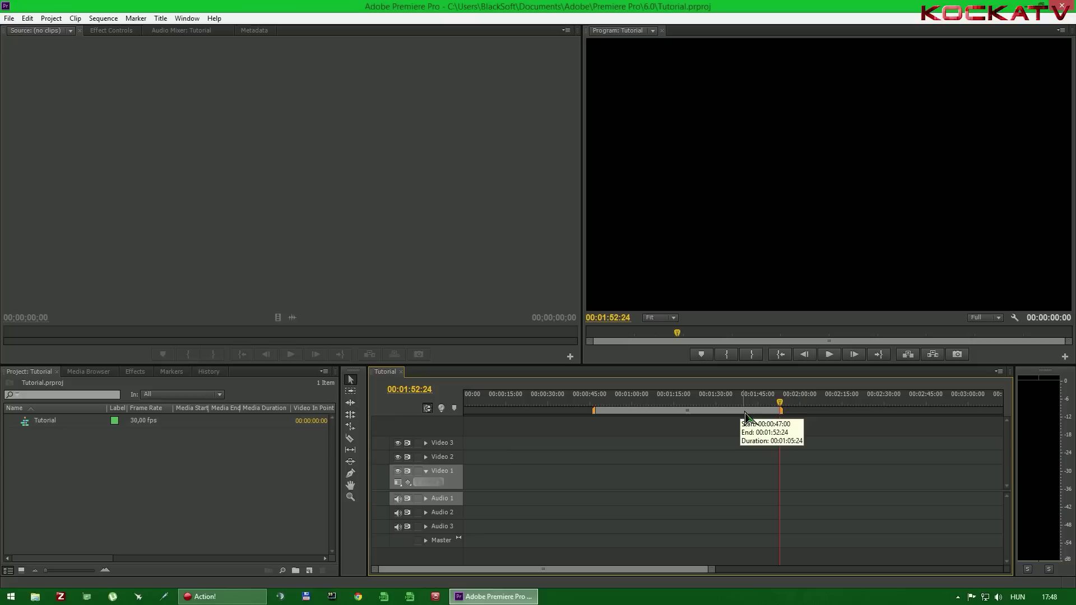
pyautogui.click(693, 412)
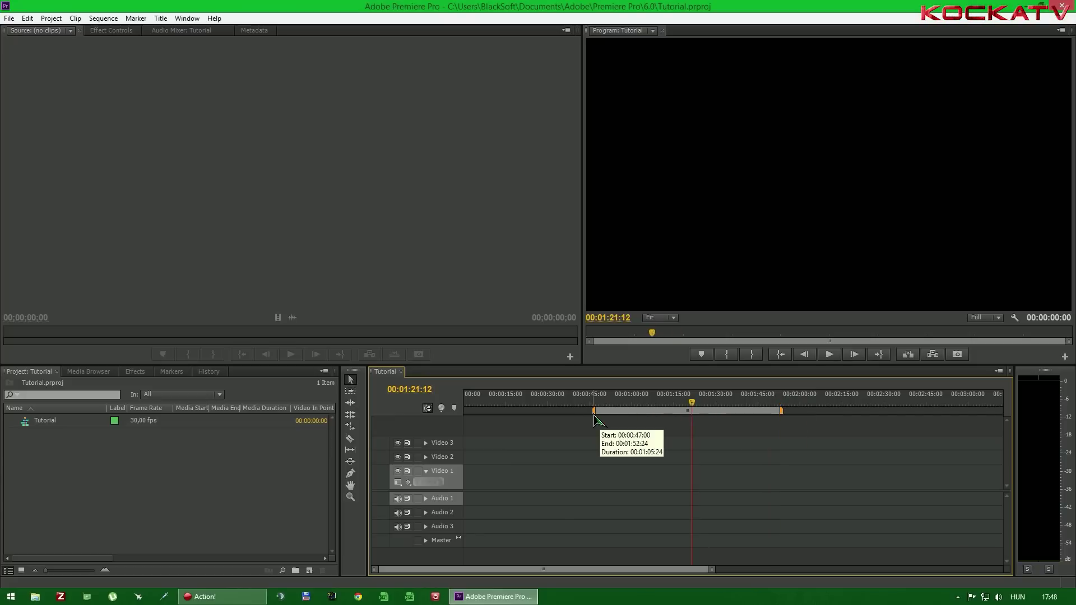
pyautogui.moveTo(594, 413); pyautogui.dragTo(434, 417)
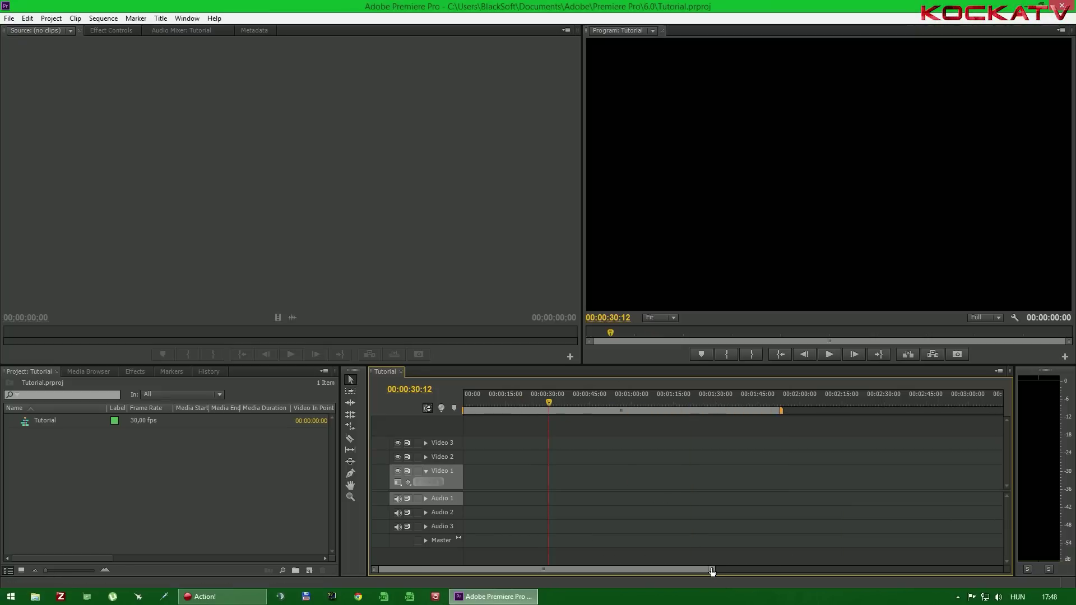
# Step: Scrub the Tutorial playhead to 00:00:40:12 and zoom the timeline out to its first minutes
pyautogui.moveTo(711, 572)
pyautogui.mouseDown()
pyautogui.moveTo(957, 567)
pyautogui.moveTo(701, 570)
pyautogui.mouseUp()
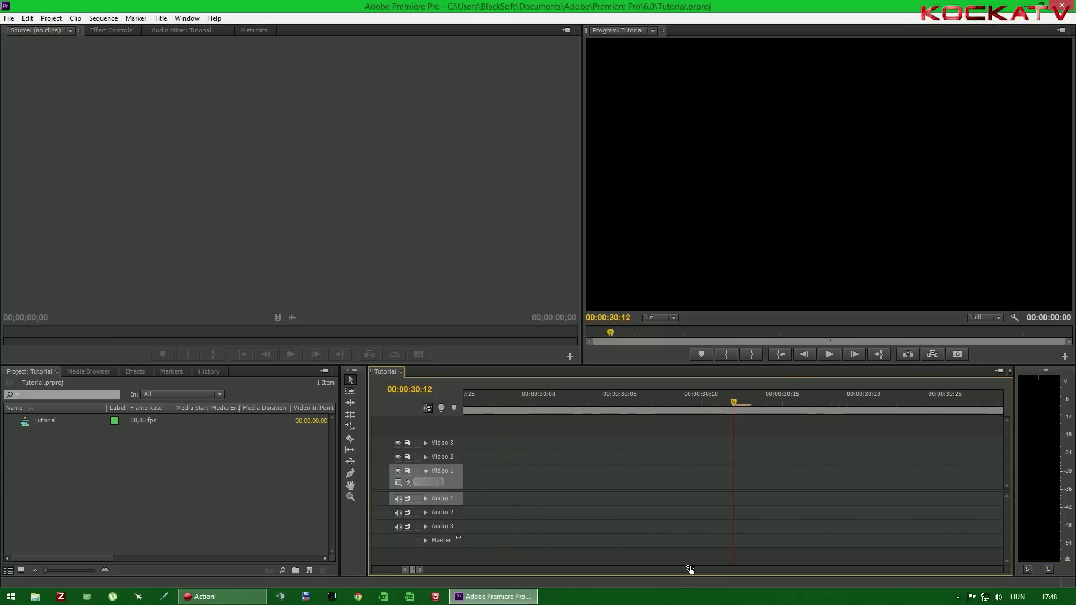
pyautogui.moveTo(725, 404)
pyautogui.mouseDown()
pyautogui.moveTo(643, 409)
pyautogui.moveTo(713, 416)
pyautogui.mouseUp()
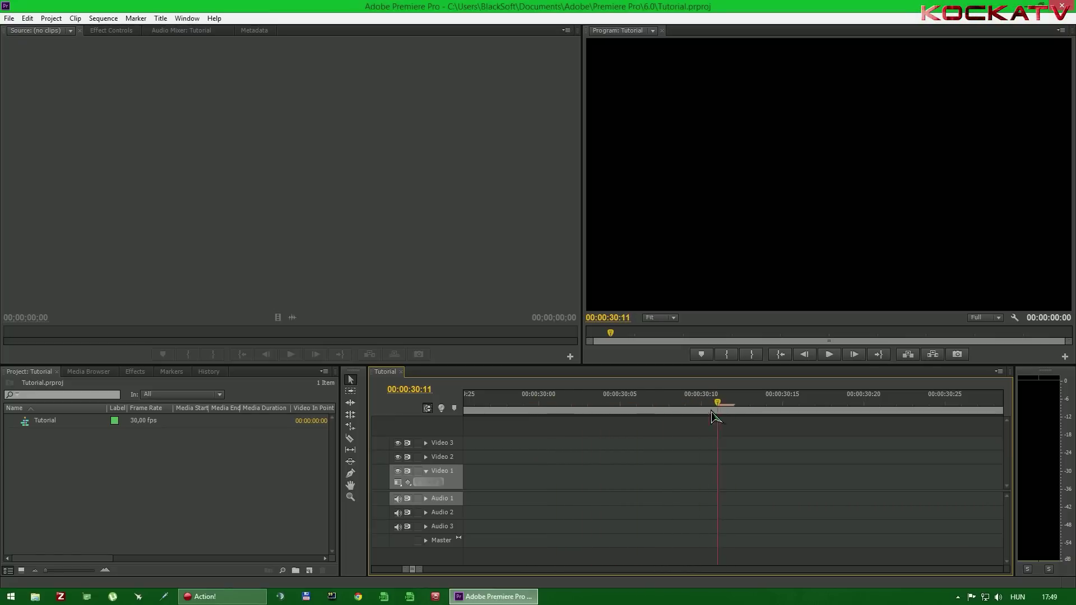
pyautogui.moveTo(713, 416); pyautogui.dragTo(539, 412)
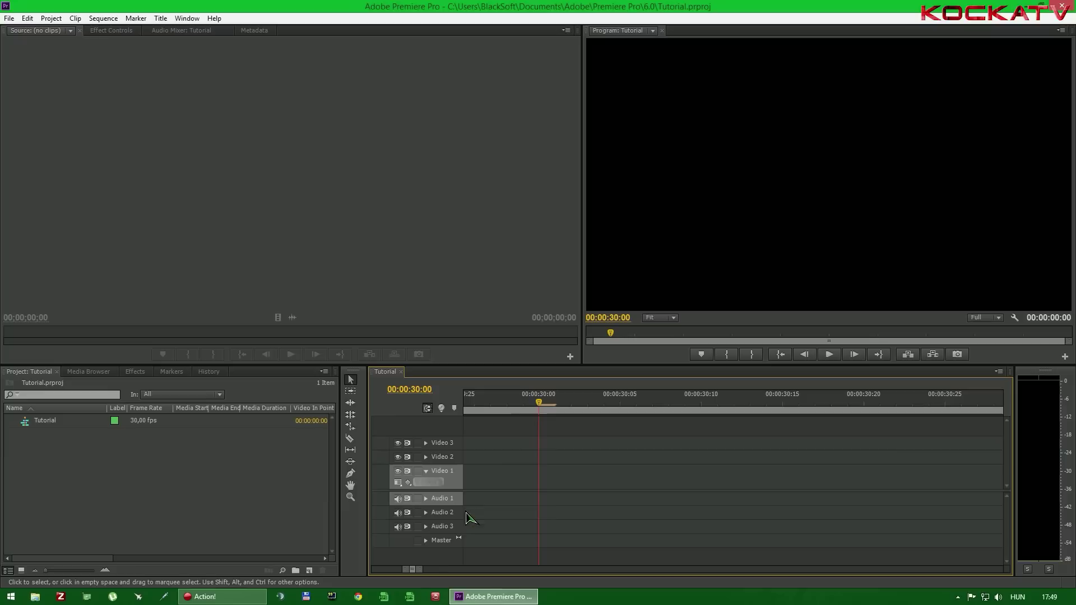
pyautogui.moveTo(413, 570); pyautogui.dragTo(382, 571)
pyautogui.click(544, 410)
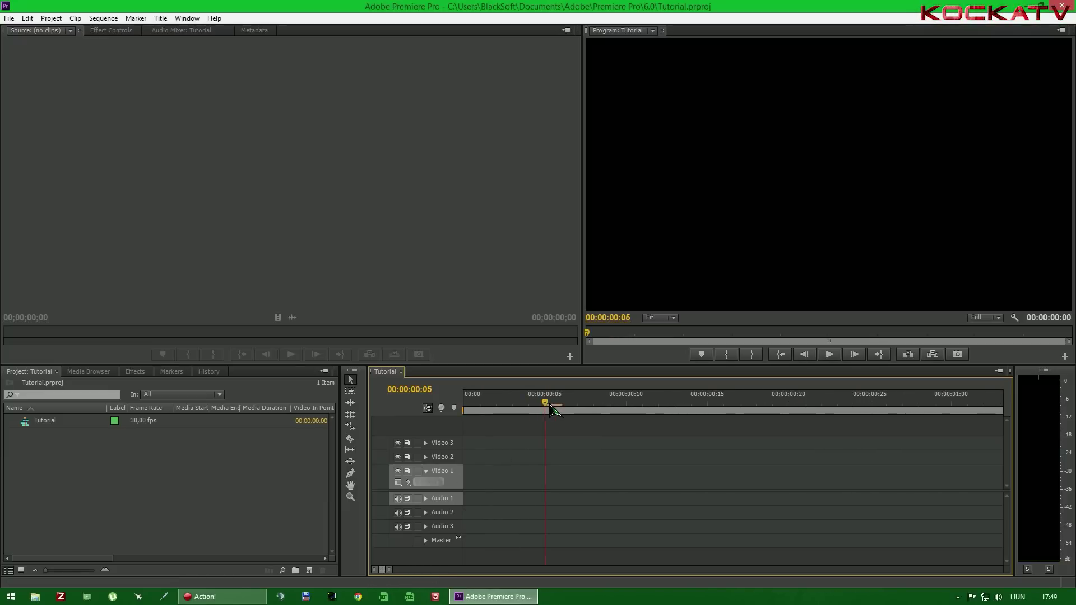
pyautogui.moveTo(552, 410); pyautogui.dragTo(577, 411)
pyautogui.moveTo(389, 569)
pyautogui.mouseDown()
pyautogui.moveTo(731, 562)
pyautogui.moveTo(710, 562)
pyautogui.mouseUp()
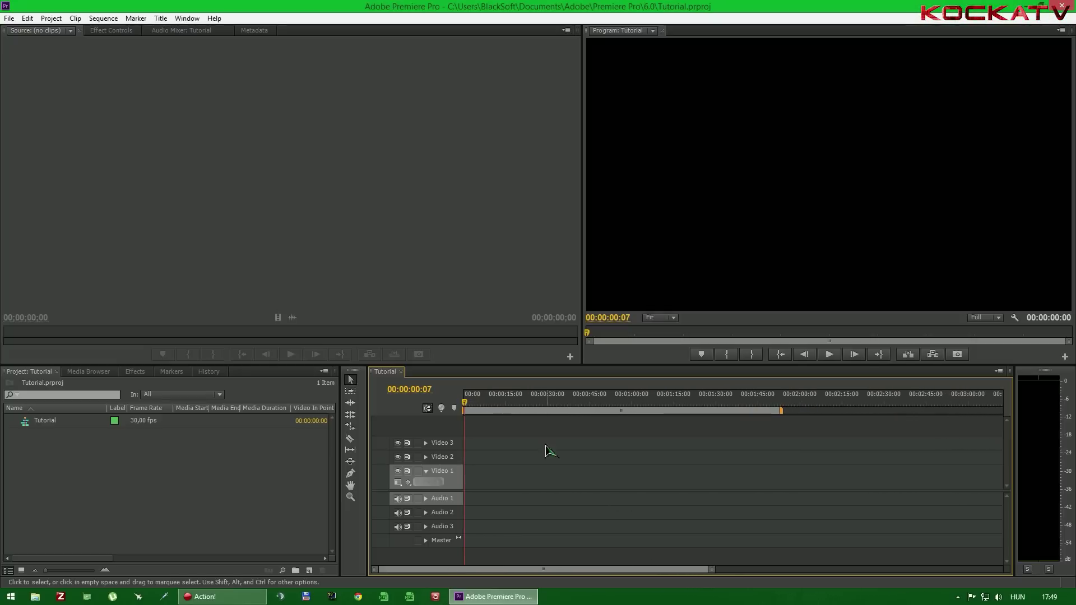
pyautogui.moveTo(465, 402)
pyautogui.mouseDown()
pyautogui.moveTo(722, 418)
pyautogui.moveTo(578, 423)
pyautogui.mouseUp()
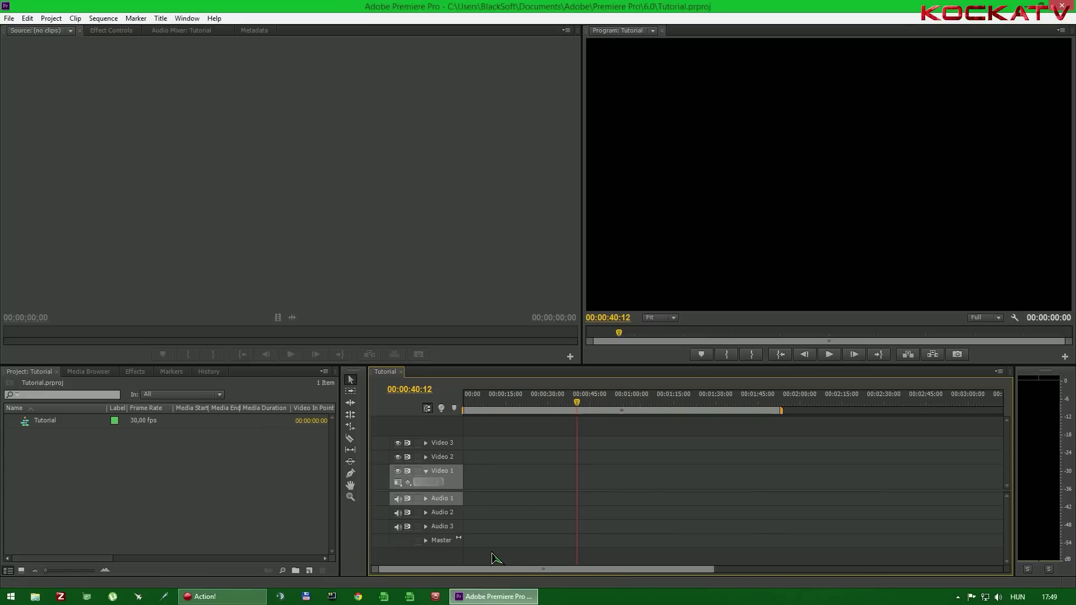
pyautogui.moveTo(599, 568)
pyautogui.mouseDown()
pyautogui.moveTo(877, 569)
pyautogui.moveTo(549, 570)
pyautogui.mouseUp()
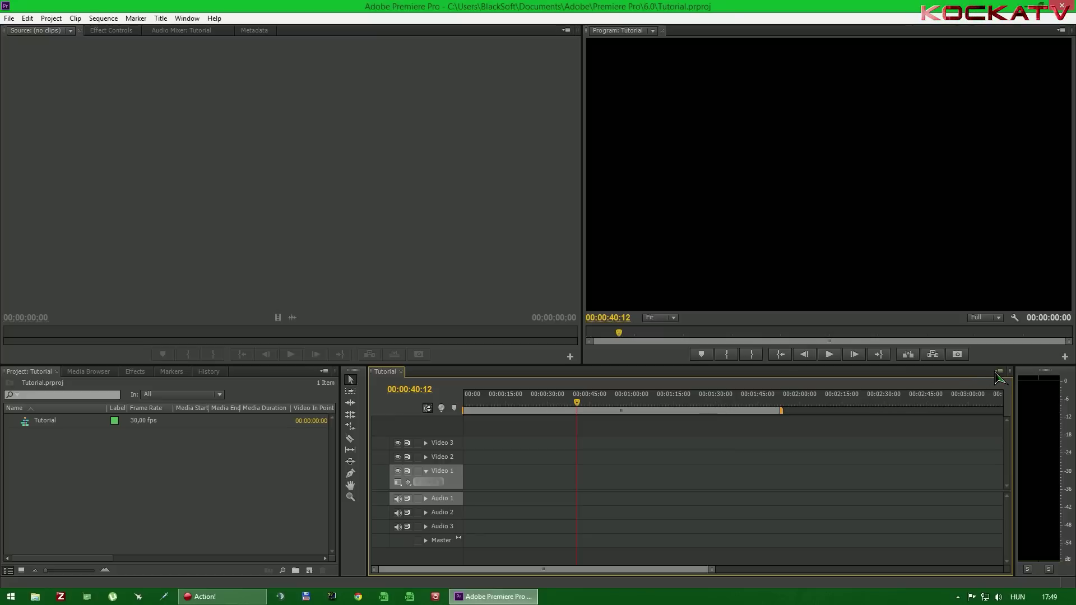
pyautogui.moveTo(712, 570); pyautogui.dragTo(813, 570)
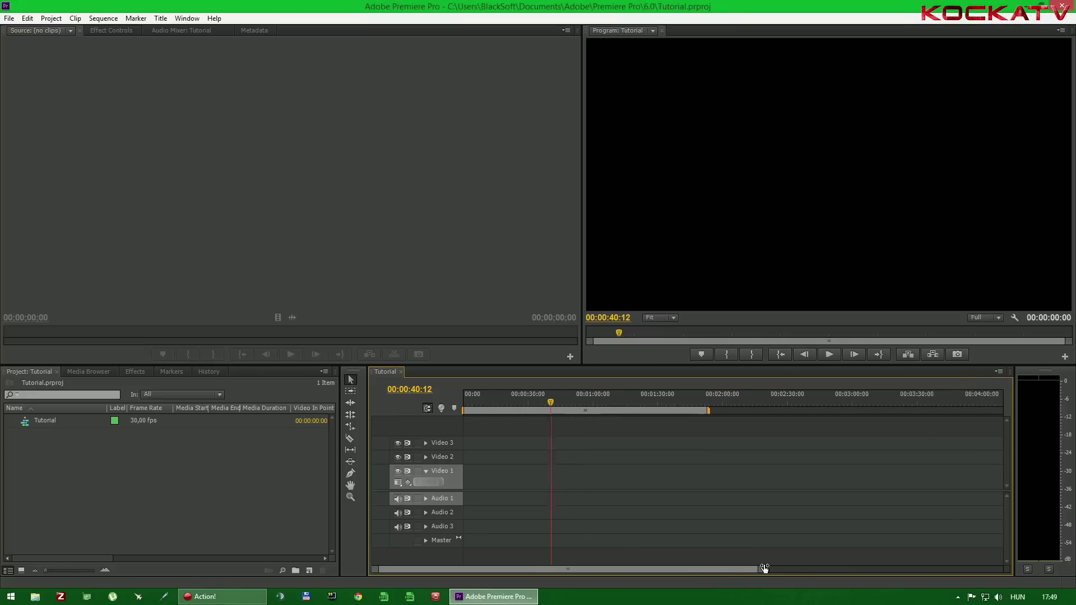
pyautogui.click(1000, 371)
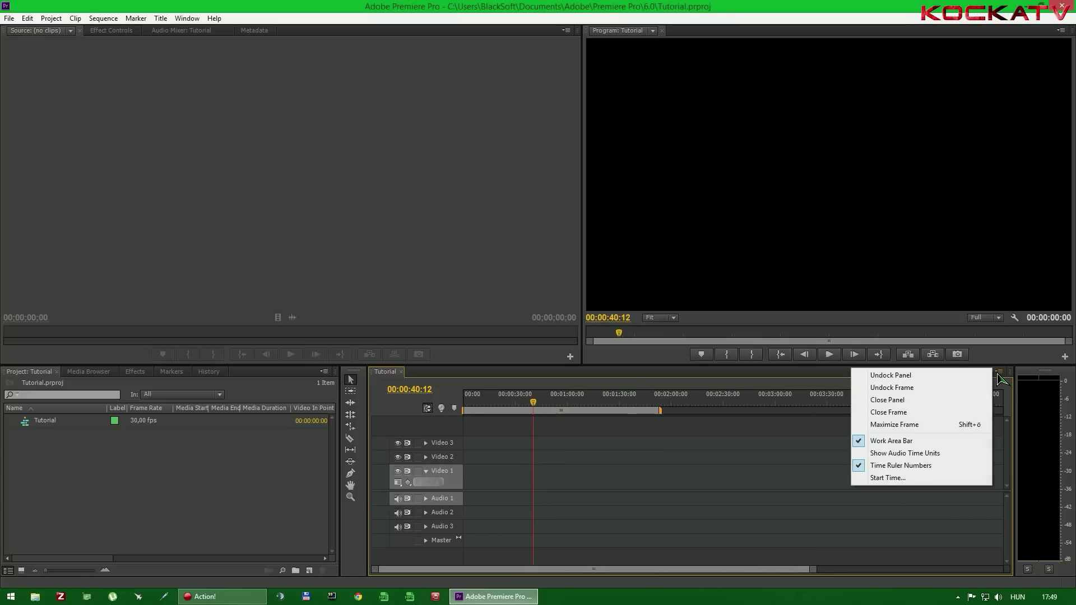
pyautogui.click(324, 372)
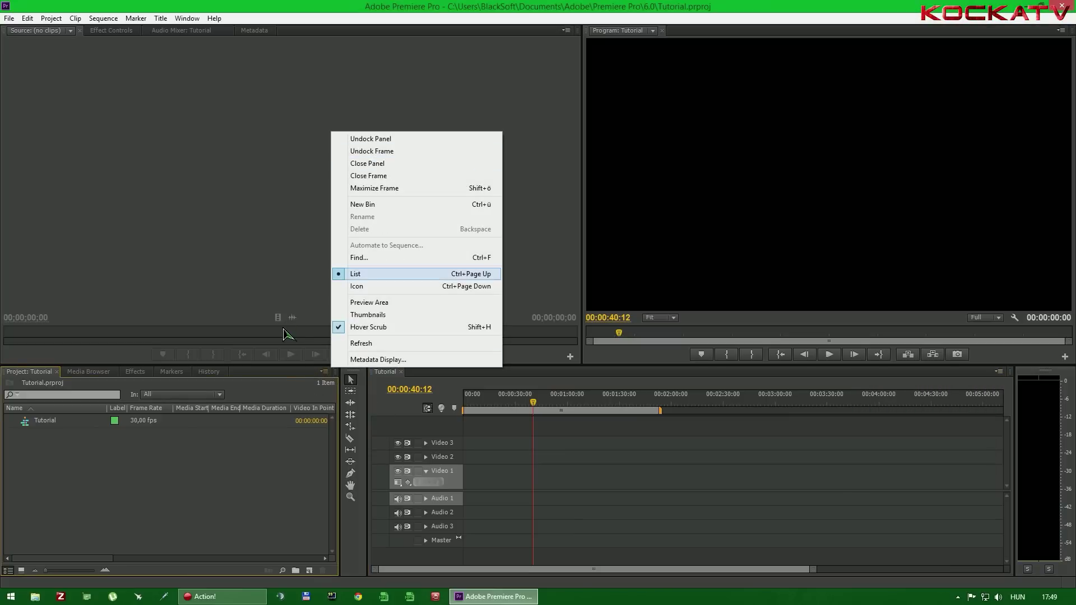
pyautogui.click(295, 383)
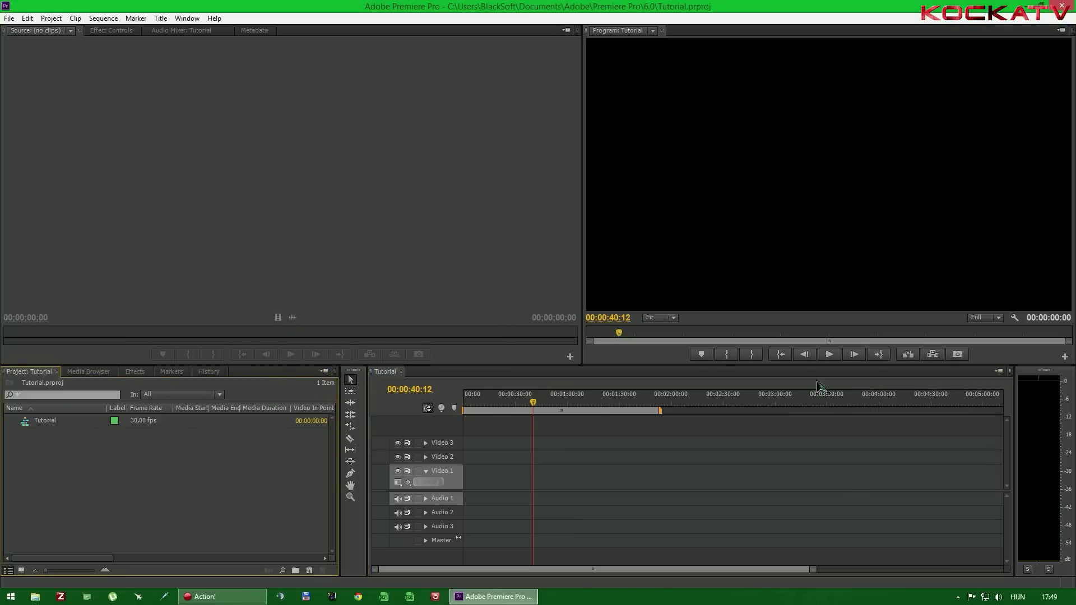
pyautogui.click(999, 372)
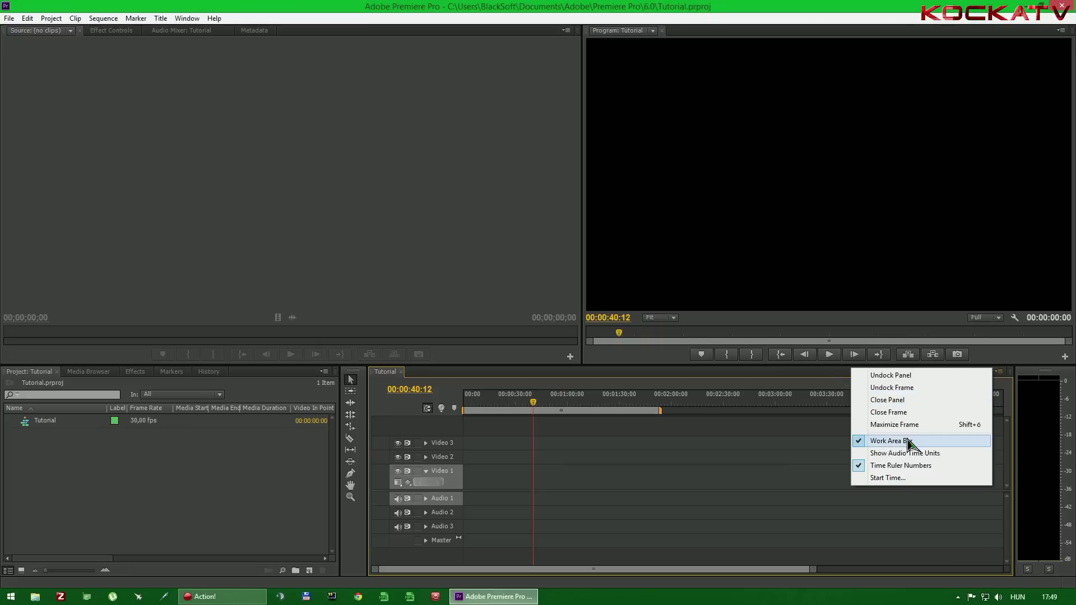
pyautogui.click(800, 471)
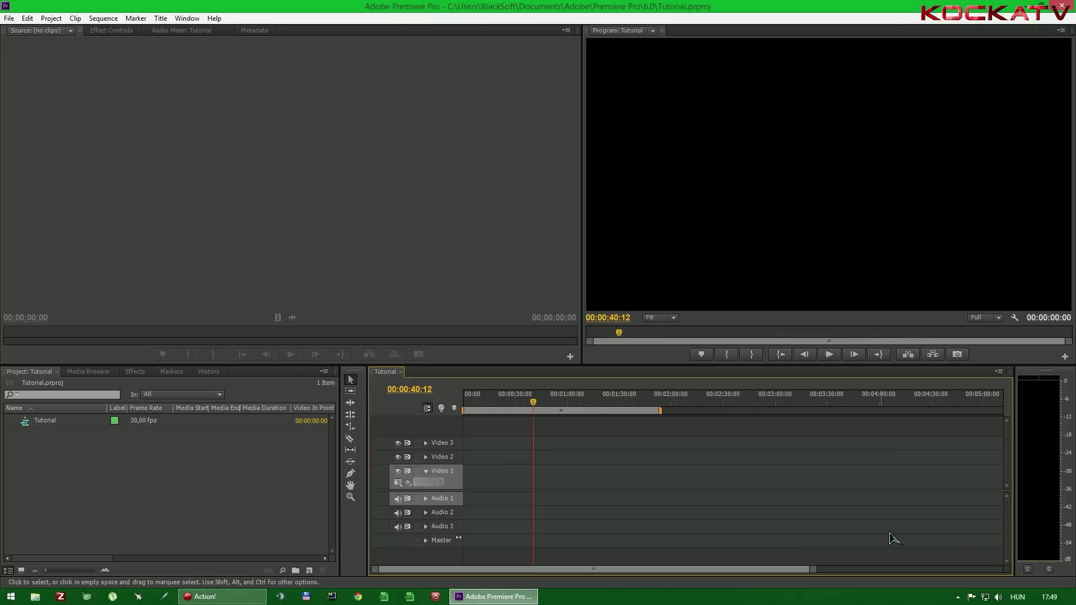
pyautogui.click(1026, 570)
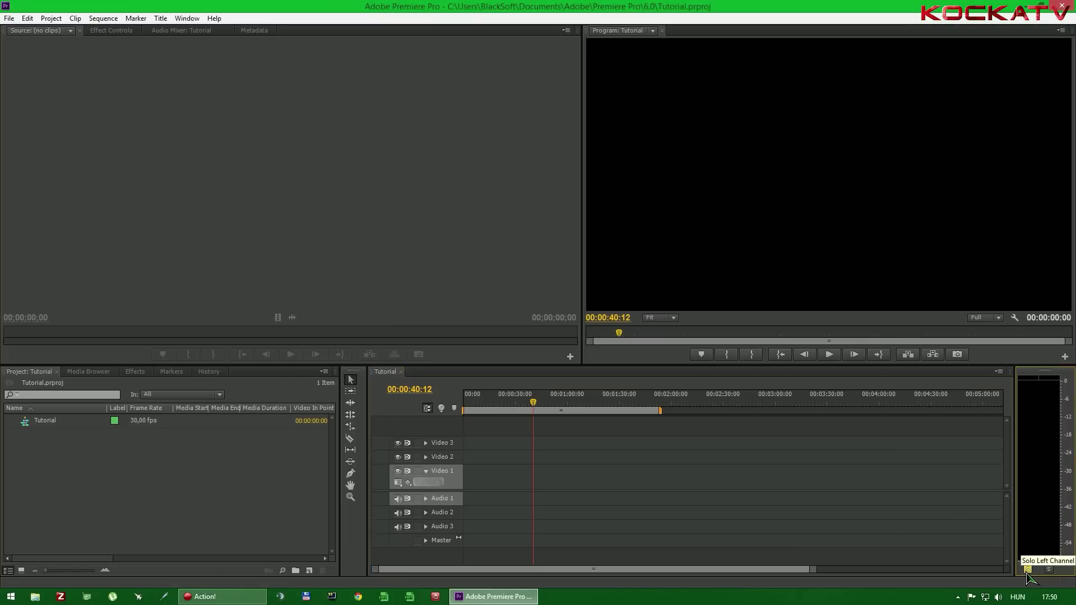
pyautogui.click(1027, 570)
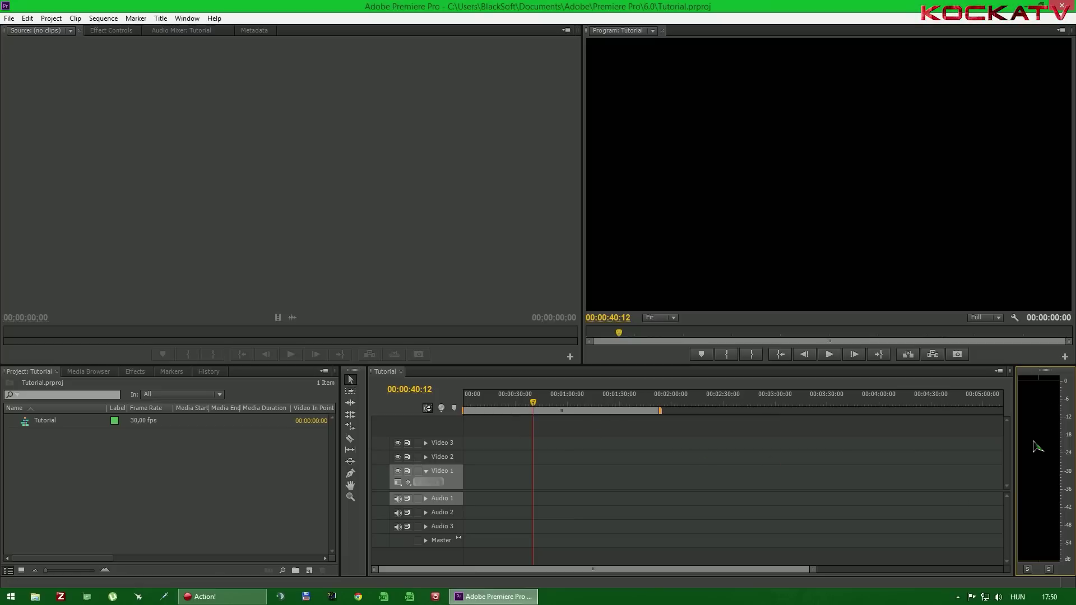
pyautogui.click(1029, 570)
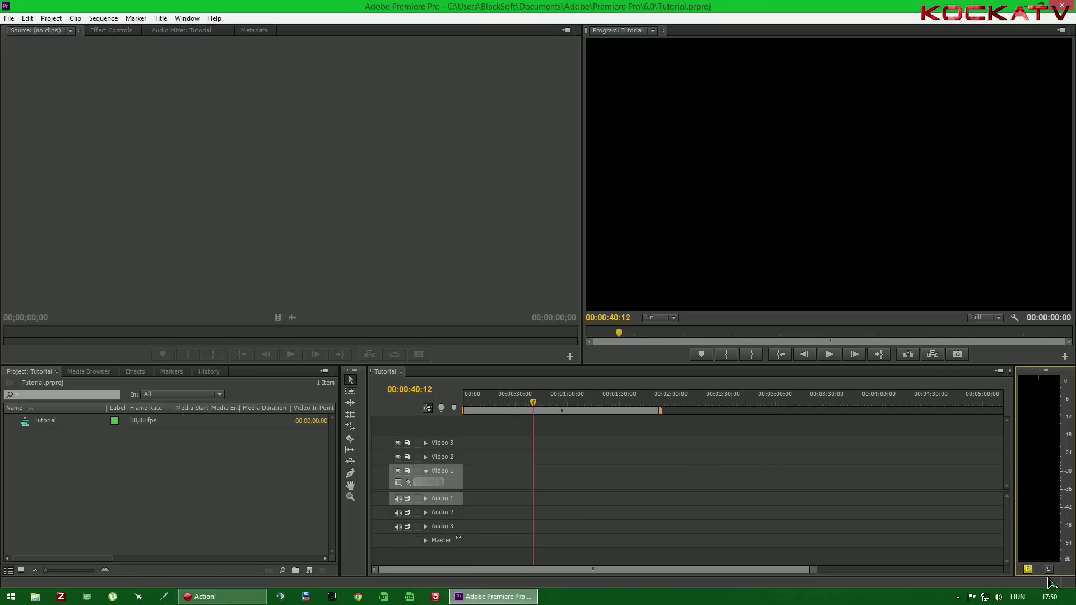
pyautogui.click(1029, 570)
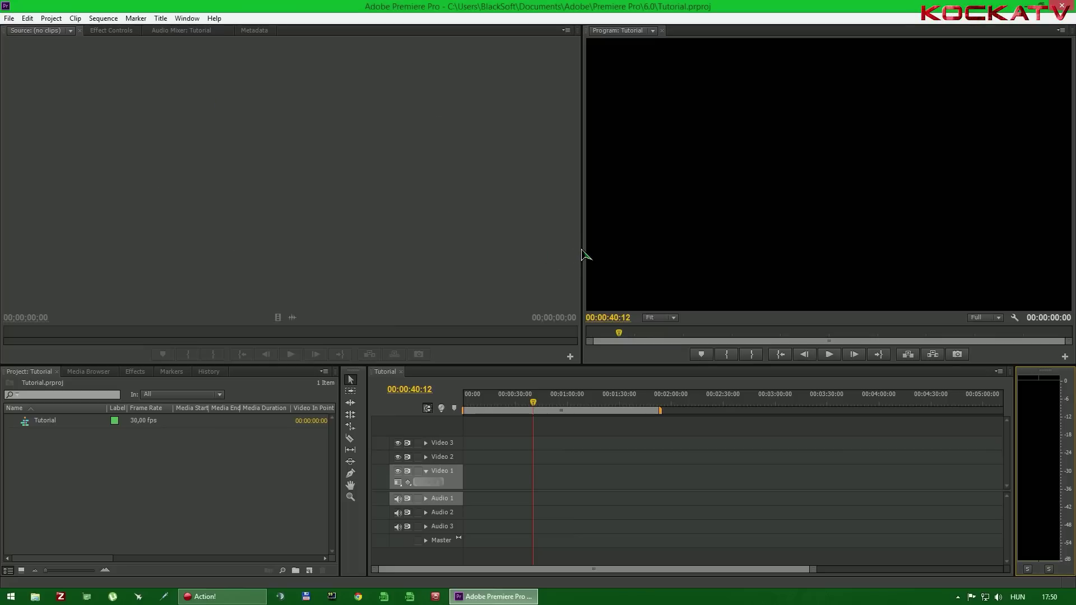
pyautogui.moveTo(583, 251); pyautogui.dragTo(267, 251)
pyautogui.moveTo(276, 365); pyautogui.dragTo(269, 280)
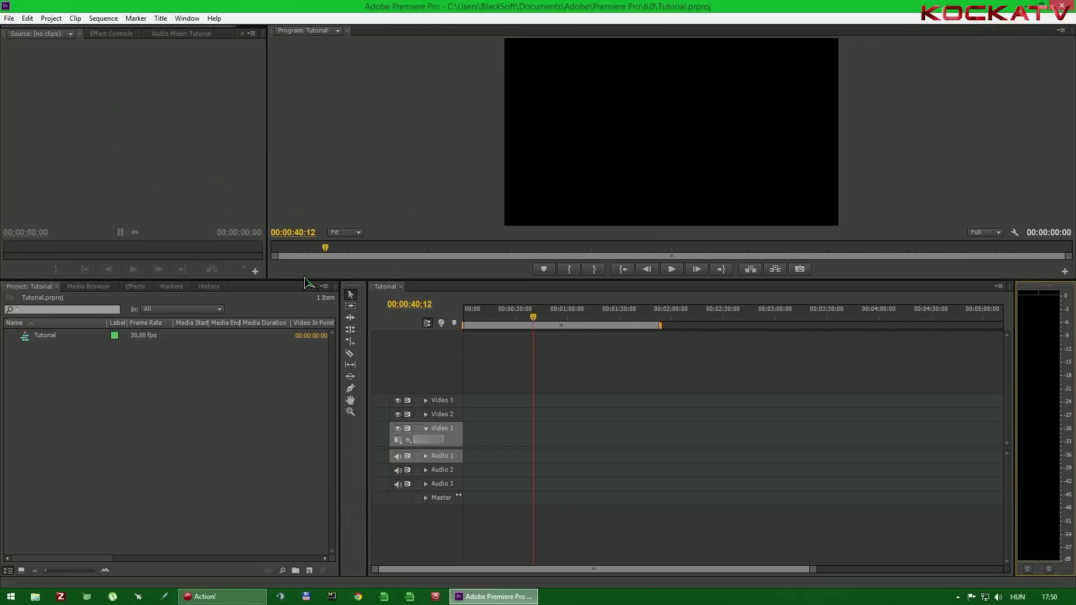
pyautogui.moveTo(303, 279); pyautogui.dragTo(303, 371)
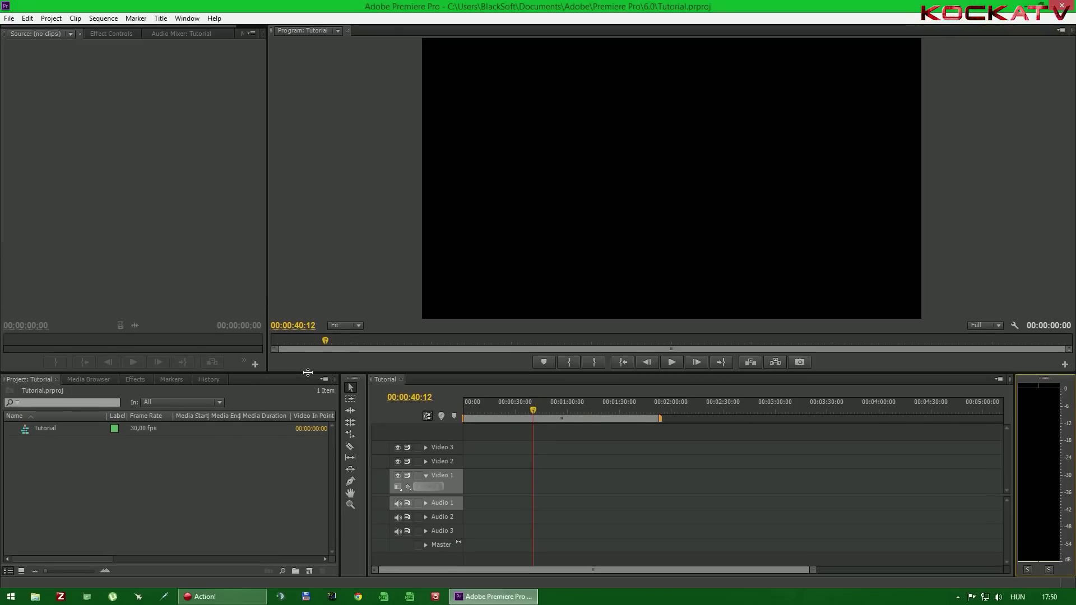
pyautogui.moveTo(266, 282); pyautogui.dragTo(568, 282)
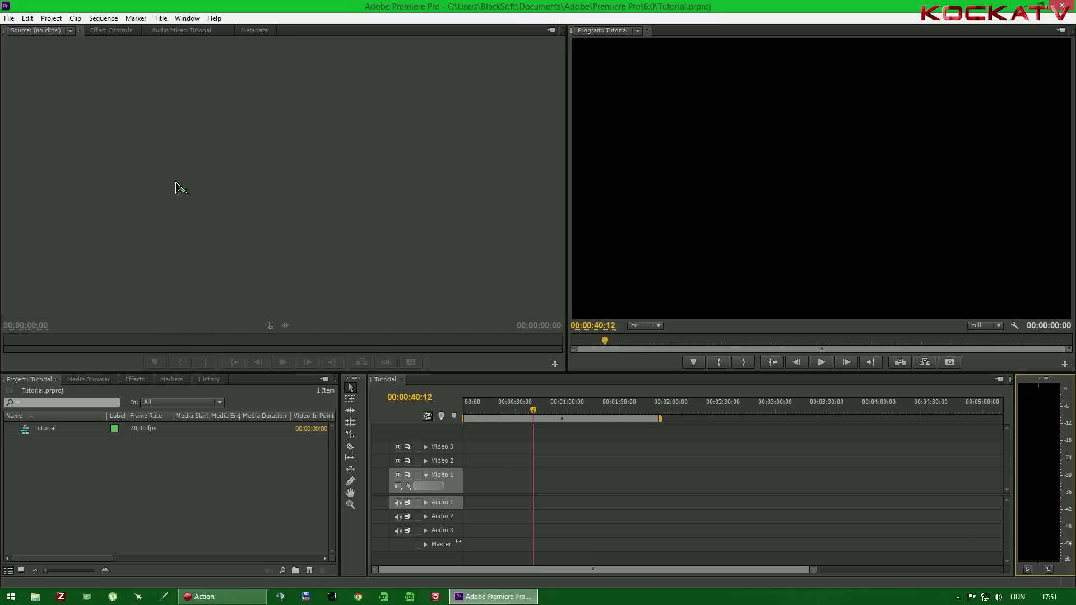
# Step: Show Effect Controls, then the Effects list, then the Audio Mixer: Tutorial panel
pyautogui.click(110, 31)
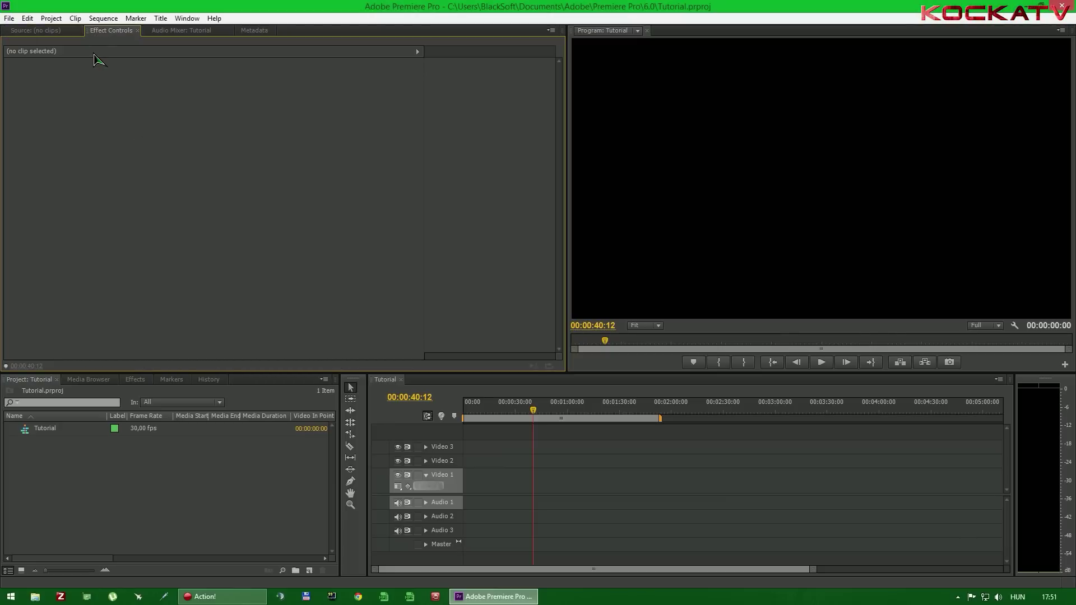
pyautogui.click(135, 379)
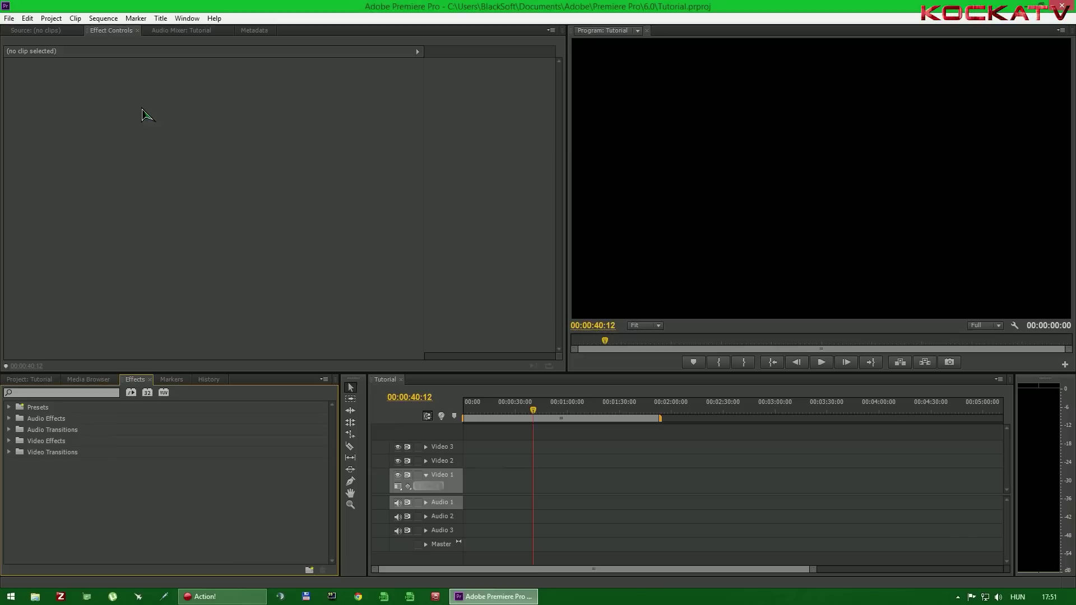
pyautogui.click(181, 30)
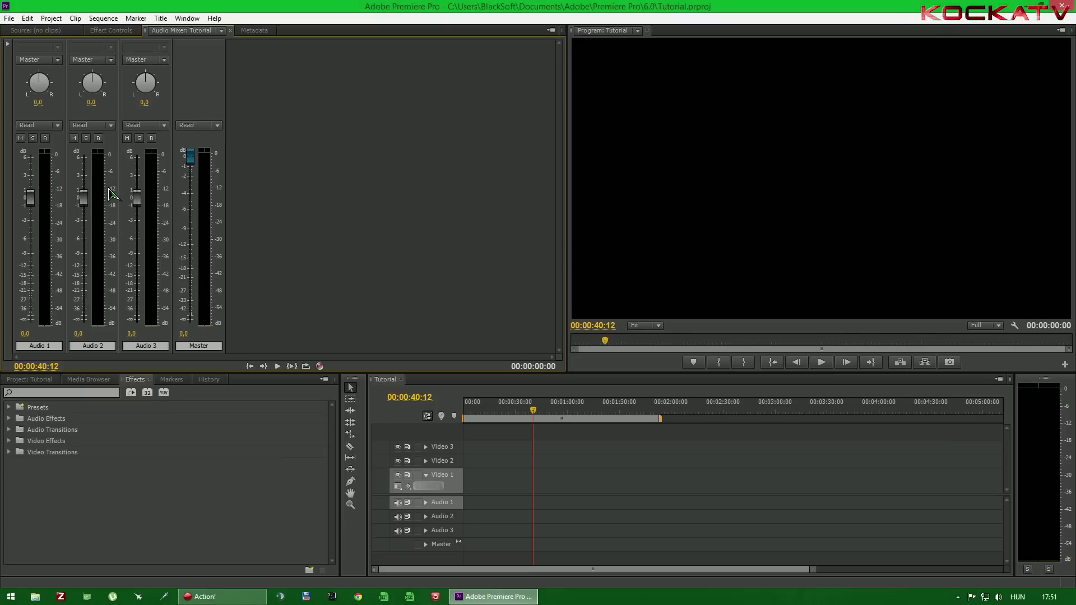
pyautogui.moveTo(190, 157)
pyautogui.mouseDown()
pyautogui.moveTo(199, 171)
pyautogui.moveTo(197, 151)
pyautogui.mouseUp()
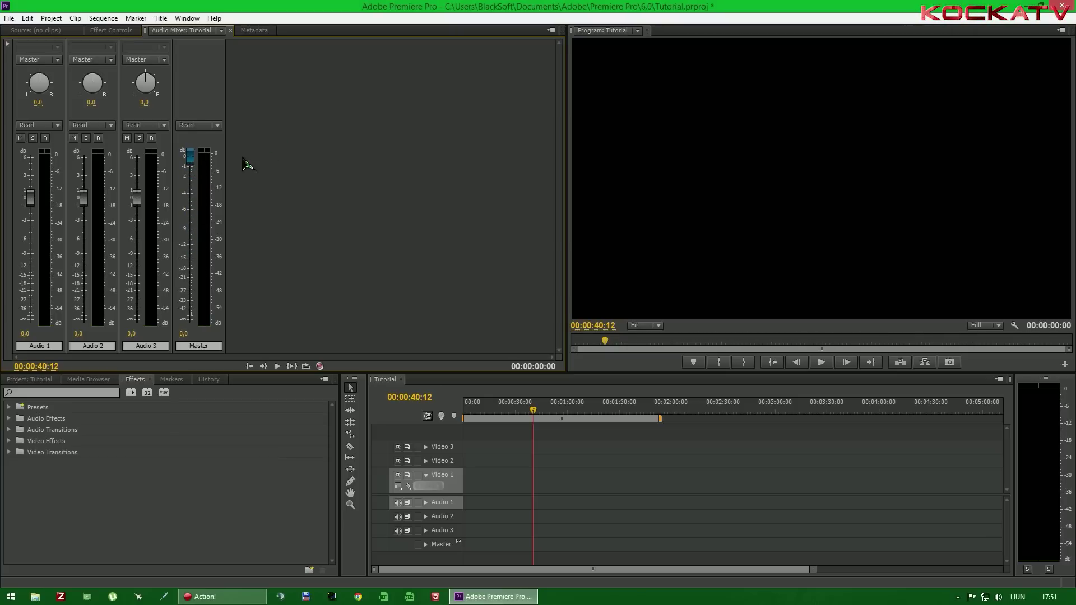
pyautogui.moveTo(192, 159); pyautogui.dragTo(191, 154)
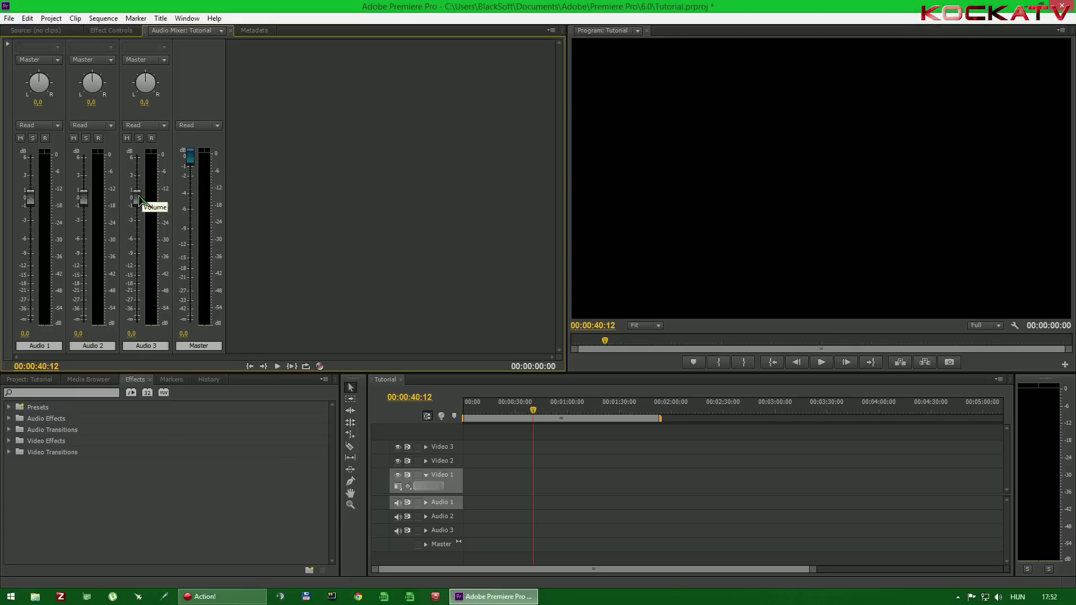
pyautogui.moveTo(136, 203); pyautogui.dragTo(137, 172)
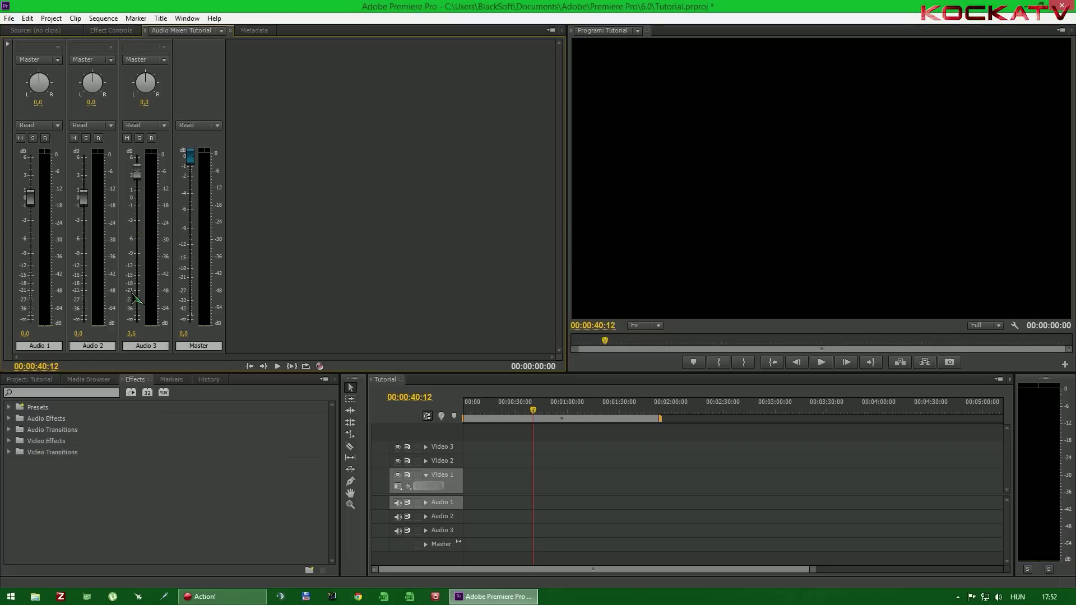
pyautogui.write('0')
pyautogui.press('Return')
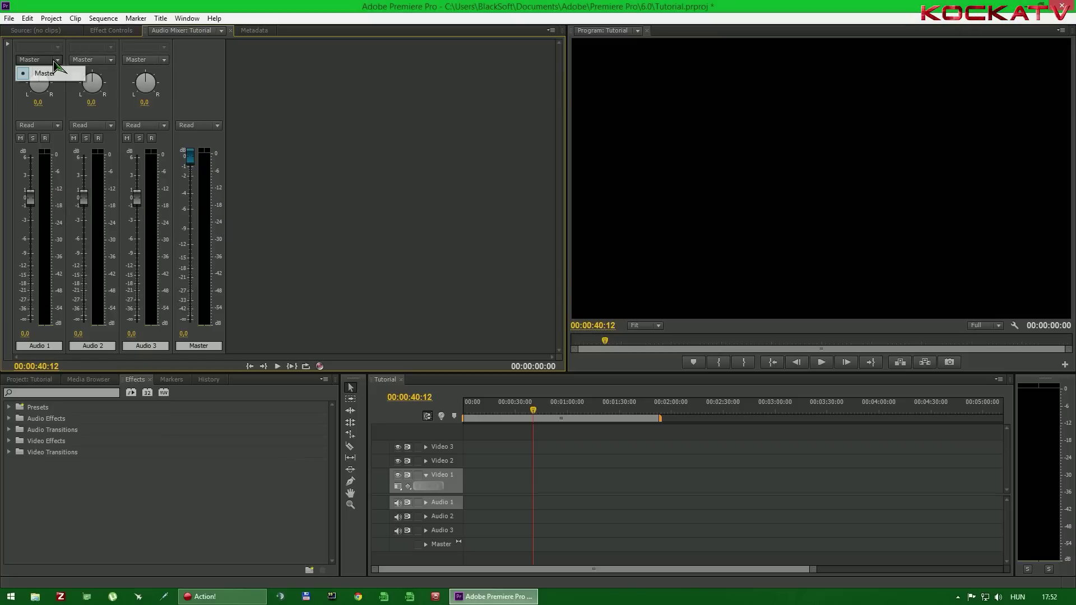
pyautogui.click(56, 125)
pyautogui.click(81, 143)
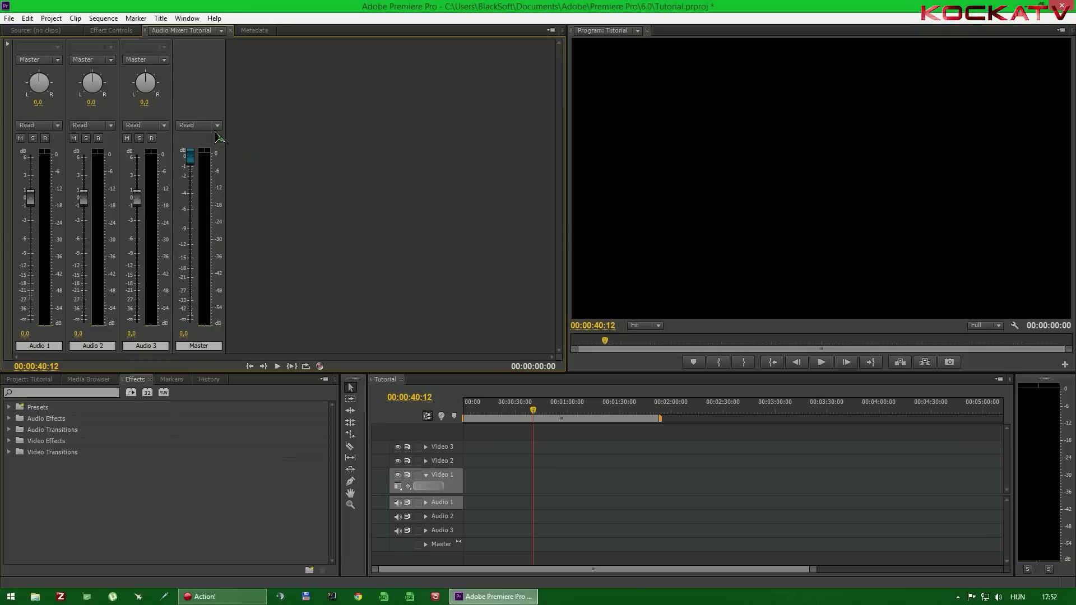
pyautogui.moveTo(35, 200); pyautogui.dragTo(33, 230)
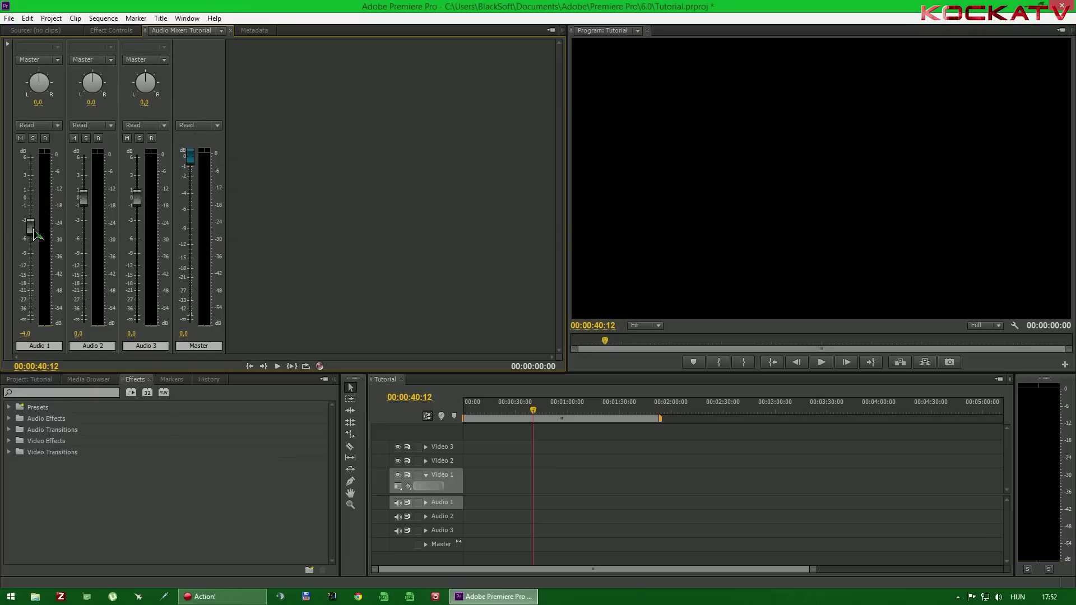
pyautogui.moveTo(83, 198); pyautogui.dragTo(84, 268)
pyautogui.moveTo(137, 198); pyautogui.dragTo(144, 306)
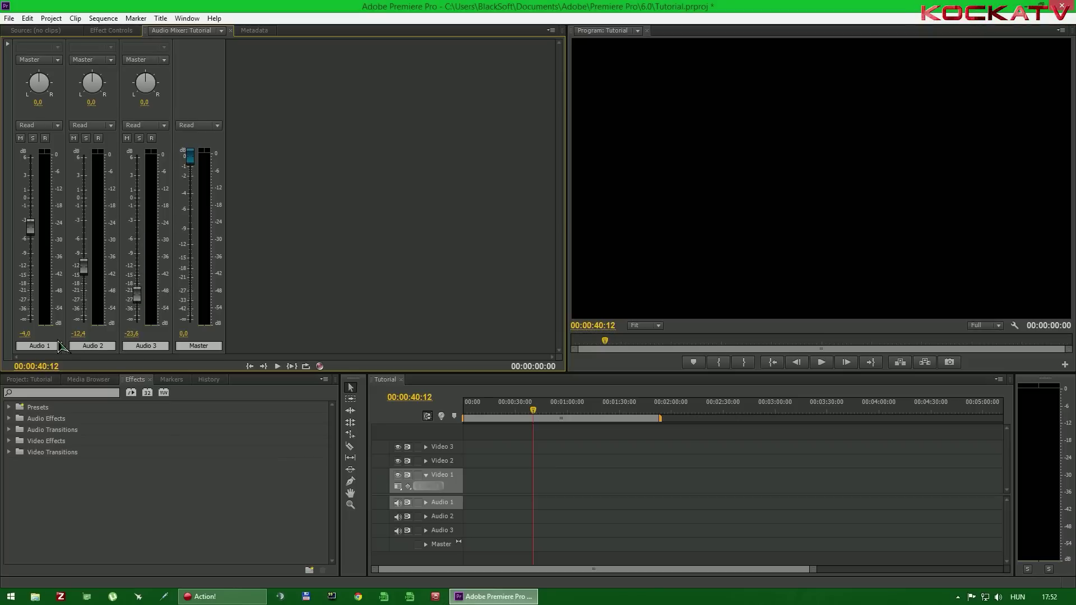
pyautogui.write('0')
pyautogui.press('Return')
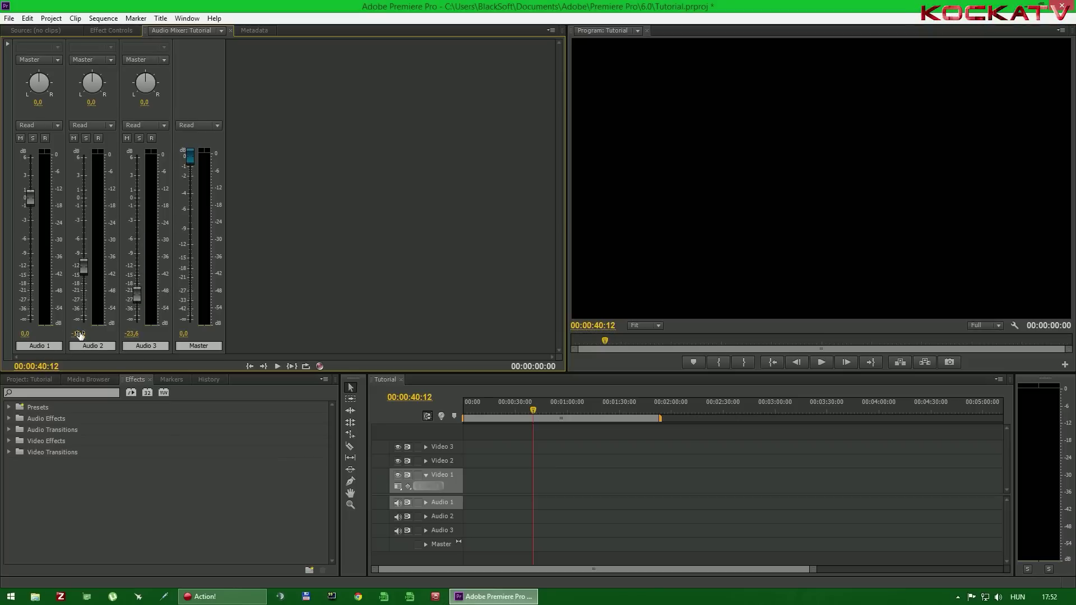
pyautogui.click(80, 335)
pyautogui.write('0')
pyautogui.press('Return')
pyautogui.click(131, 334)
pyautogui.write('0')
pyautogui.press('Return')
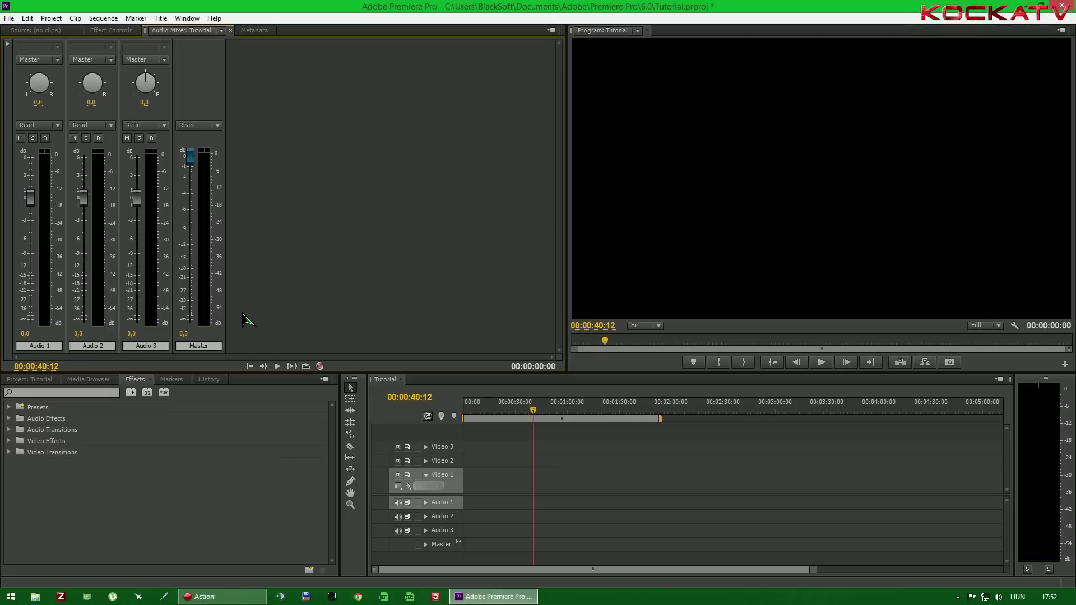
# Step: Add a batch of new audio tracks with 0 video tracks to the Tutorial sequence
pyautogui.rightClick(438, 517)
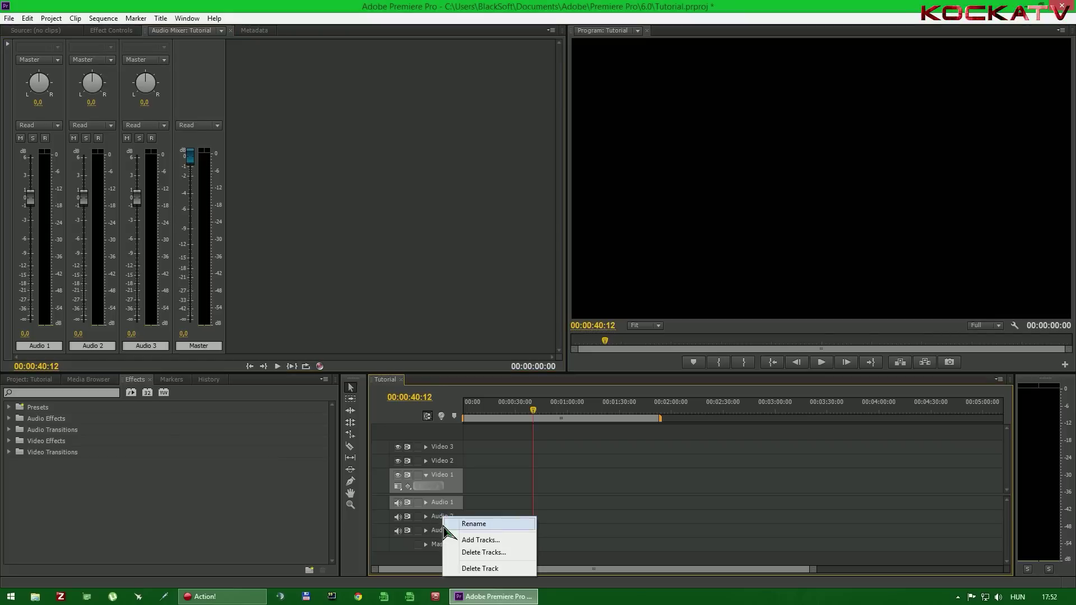
pyautogui.click(486, 542)
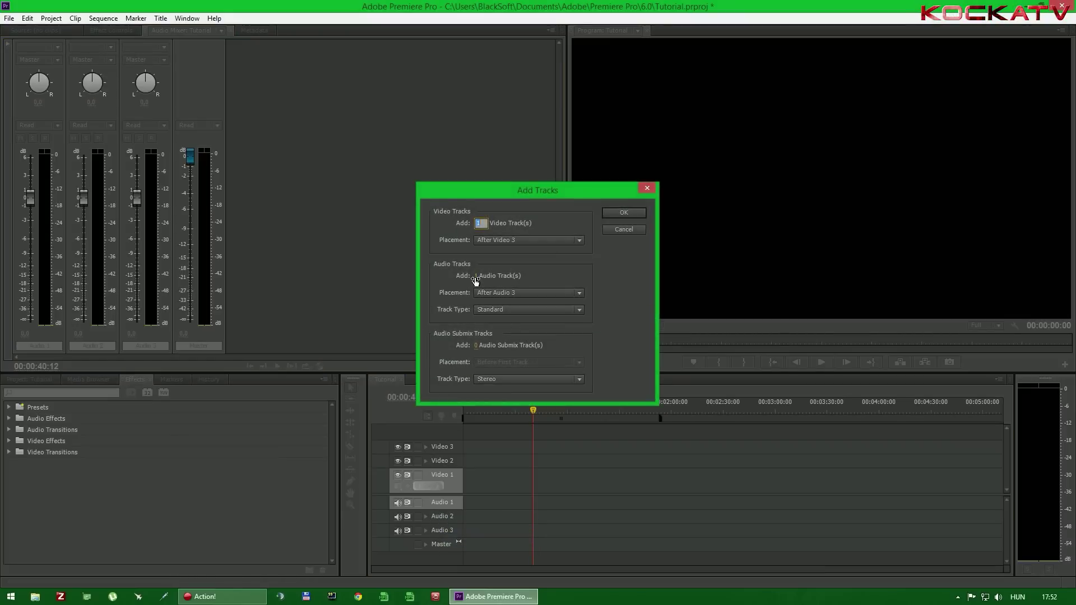
pyautogui.moveTo(476, 275); pyautogui.dragTo(487, 277)
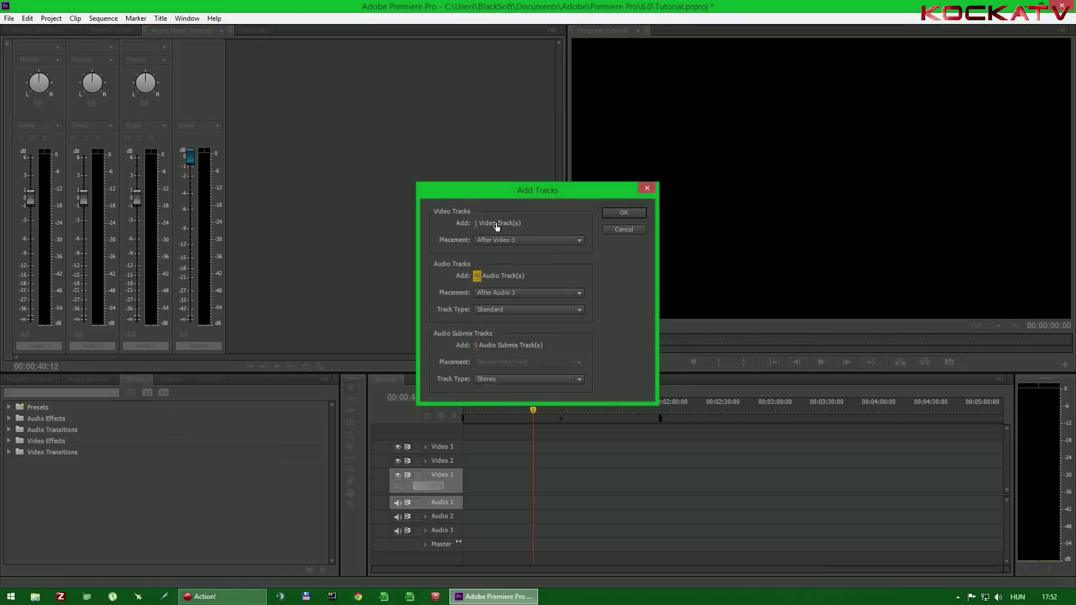
pyautogui.moveTo(476, 223); pyautogui.dragTo(436, 236)
pyautogui.click(624, 213)
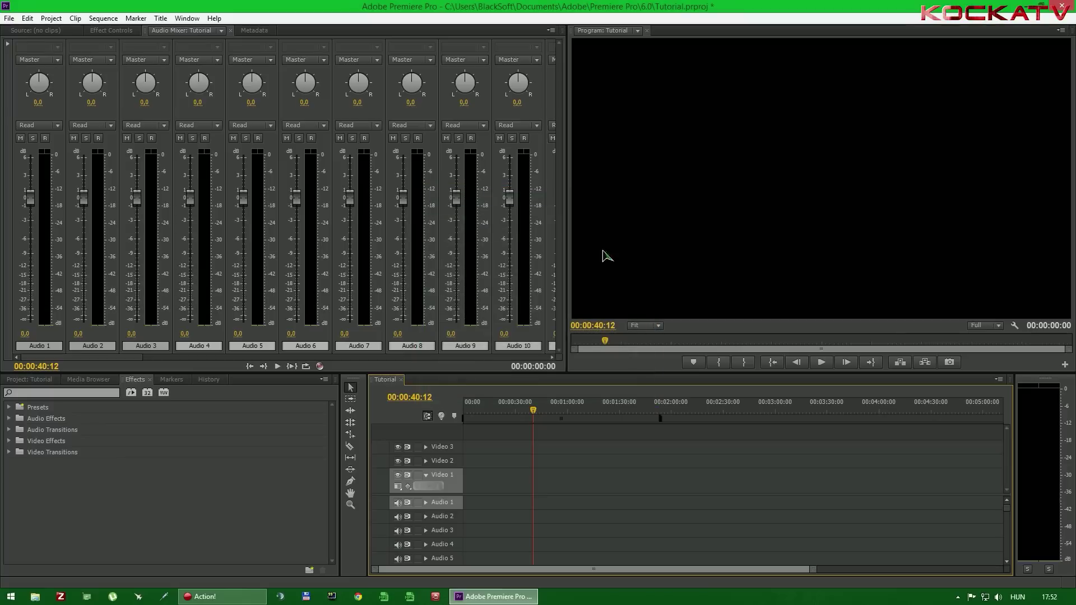
pyautogui.moveTo(142, 357)
pyautogui.mouseDown()
pyautogui.moveTo(479, 344)
pyautogui.moveTo(73, 385)
pyautogui.mouseUp()
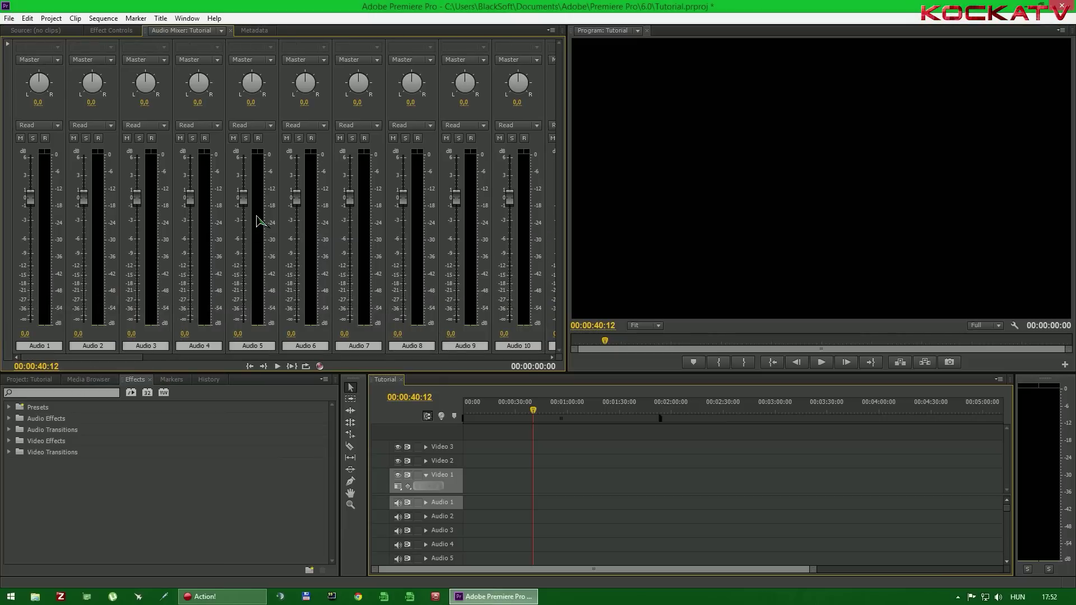
# Step: Delete all empty audio tracks from the sequence
pyautogui.rightClick(449, 538)
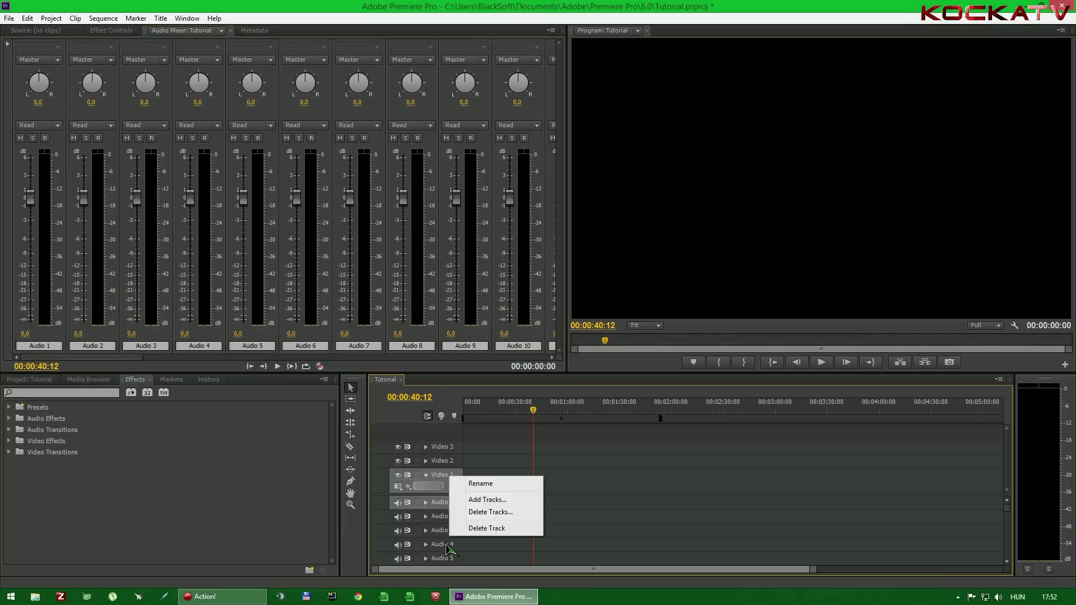
pyautogui.click(476, 511)
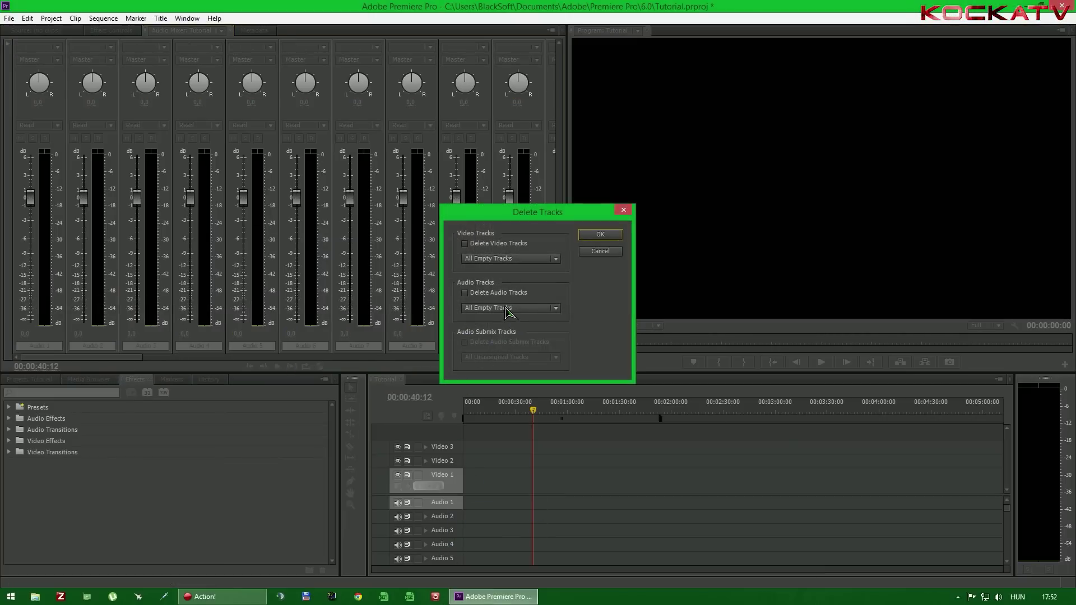
pyautogui.click(505, 293)
pyautogui.click(594, 235)
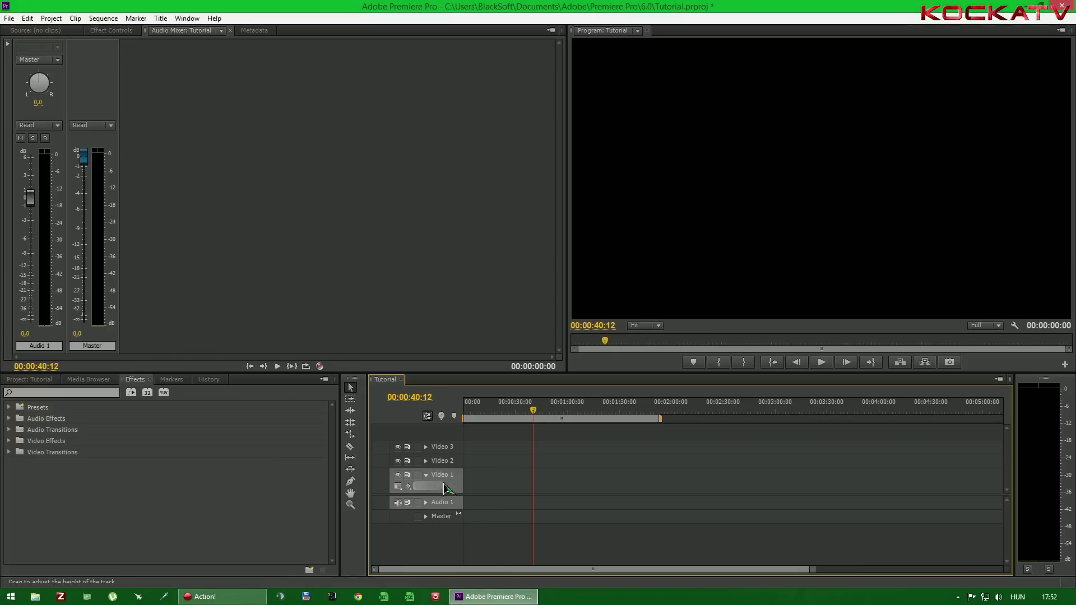
# Step: Add 2 audio tracks and 0 video tracks, restoring Audio 1–3
pyautogui.rightClick(446, 502)
pyautogui.click(482, 525)
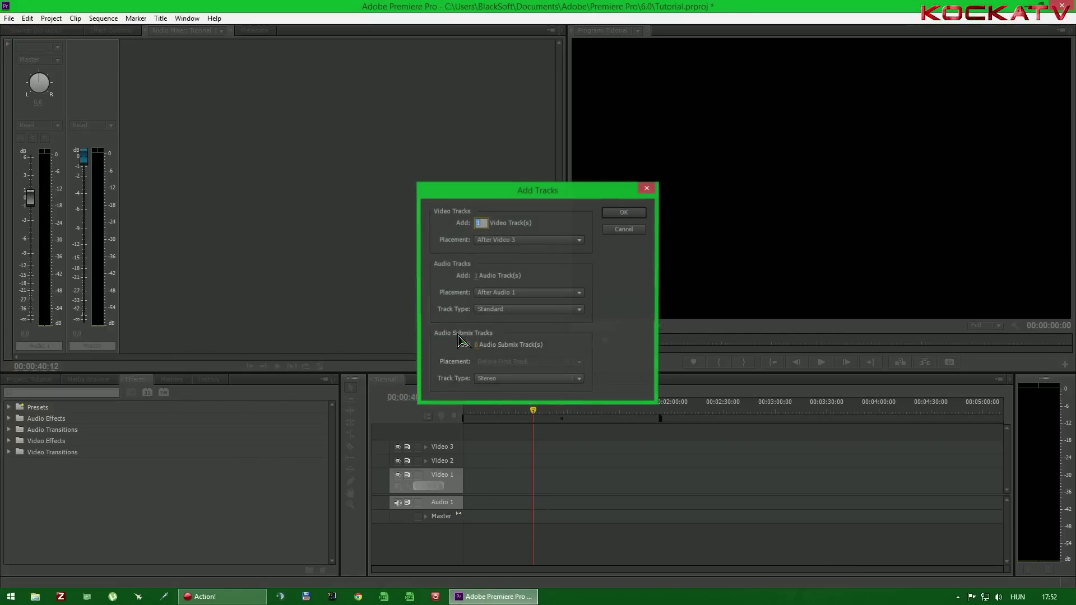
pyautogui.click(476, 275)
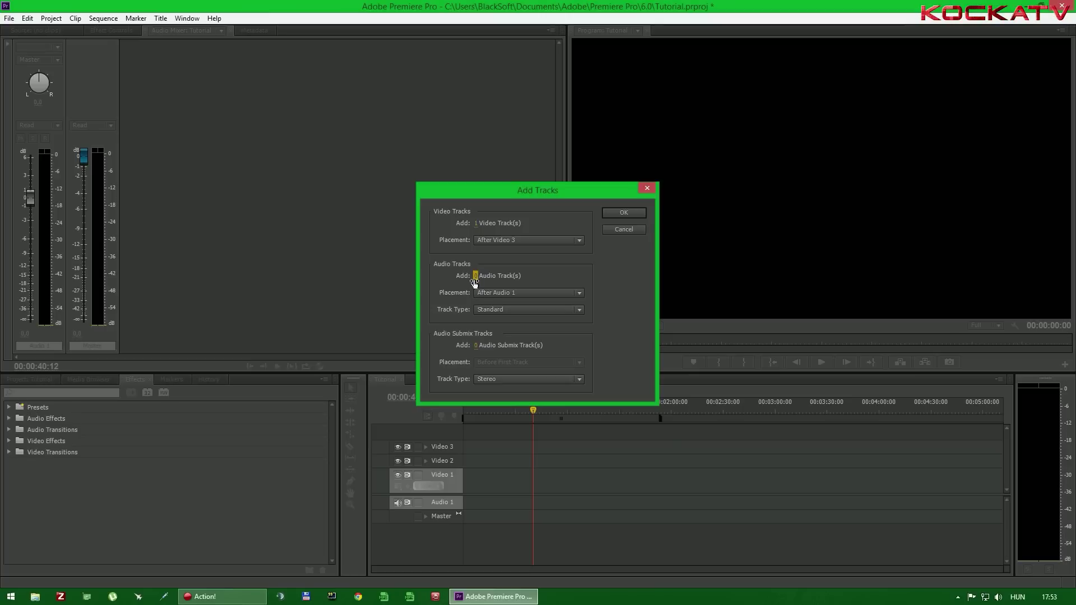
pyautogui.write('2')
pyautogui.click(475, 223)
pyautogui.write('0')
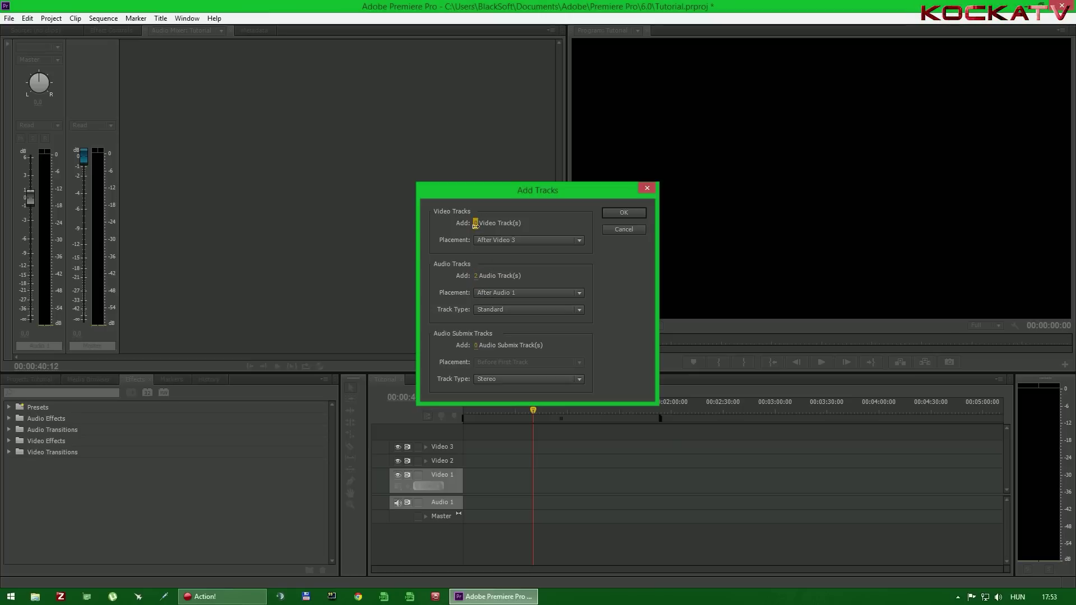
pyautogui.click(621, 214)
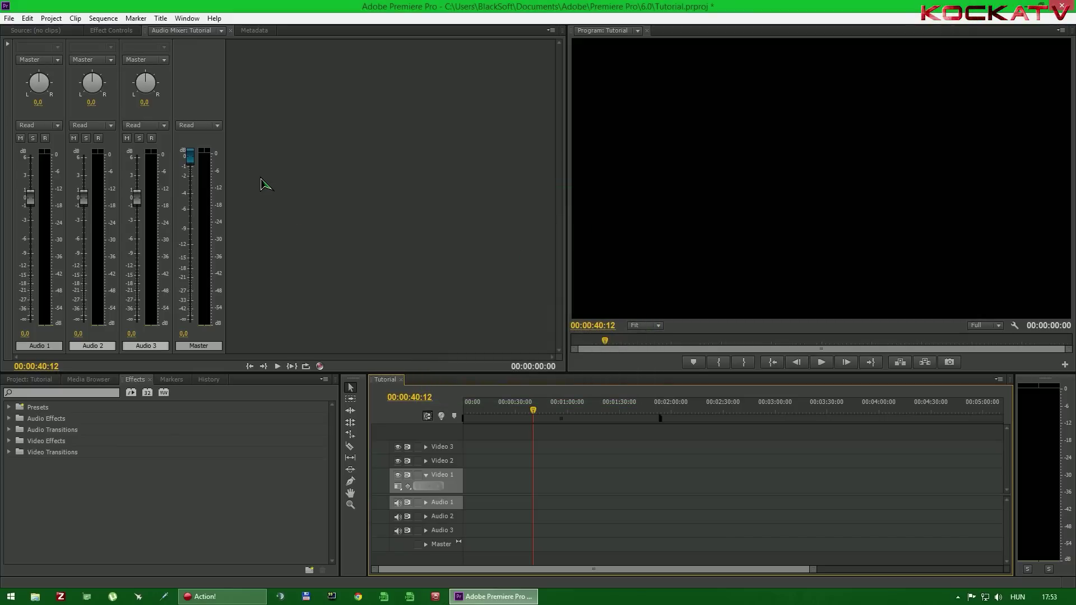
pyautogui.click(259, 32)
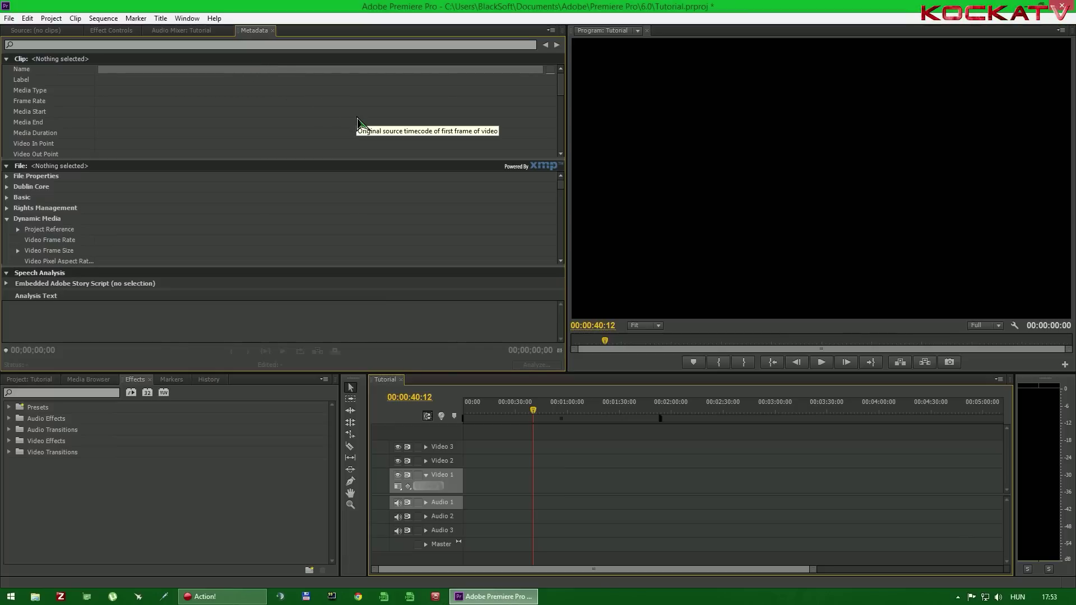
# Step: Scroll through the Clip and File metadata sections of the Metadata panel
pyautogui.scroll(-2, 364, 143)
pyautogui.scroll(2, 398, 147)
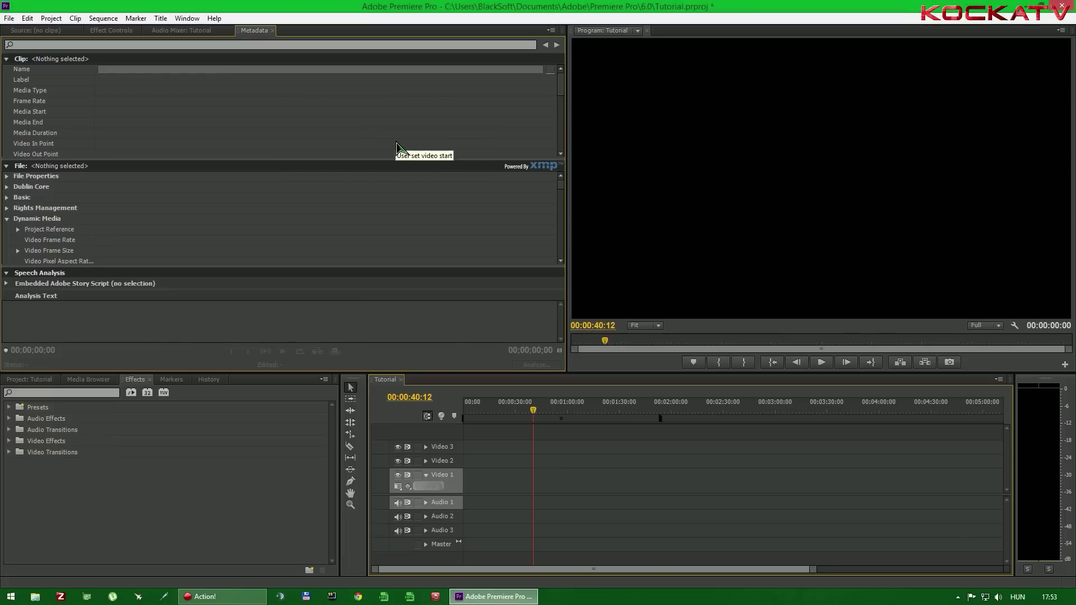
pyautogui.scroll(-6, 399, 224)
pyautogui.scroll(-2, 401, 223)
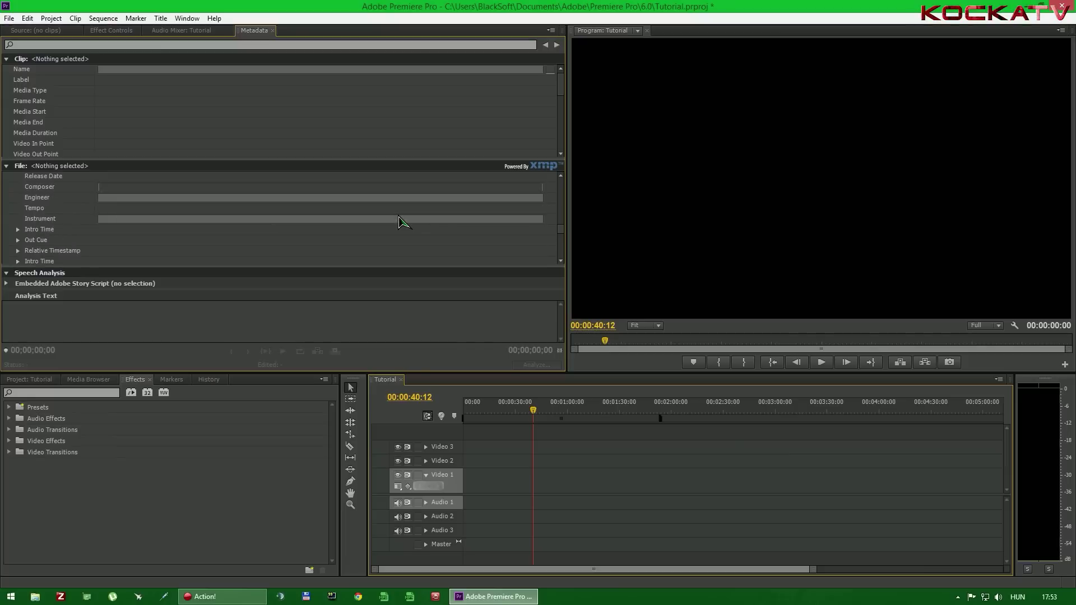
pyautogui.scroll(-2, 401, 223)
pyautogui.scroll(-2, 400, 222)
pyautogui.scroll(-1, 400, 222)
pyautogui.scroll(4, 399, 221)
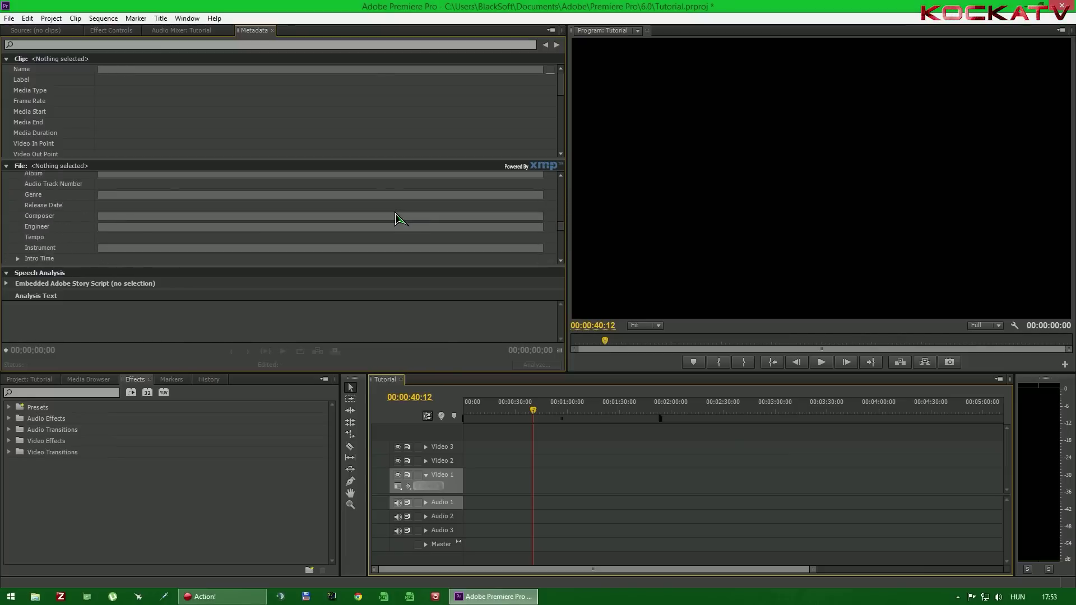
pyautogui.scroll(4, 398, 220)
pyautogui.scroll(3, 397, 218)
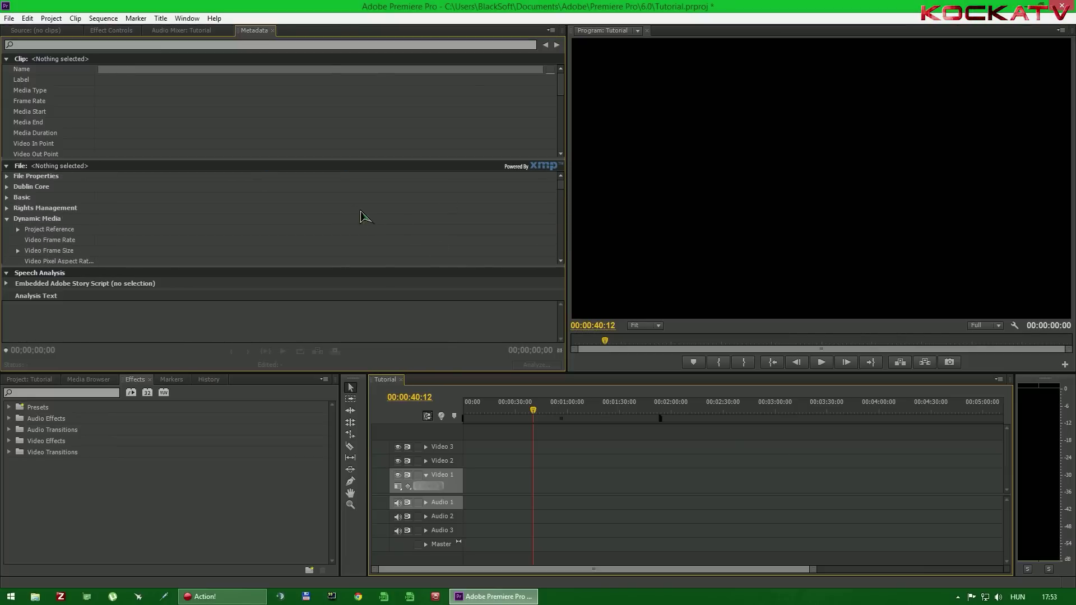
pyautogui.moveTo(296, 105)
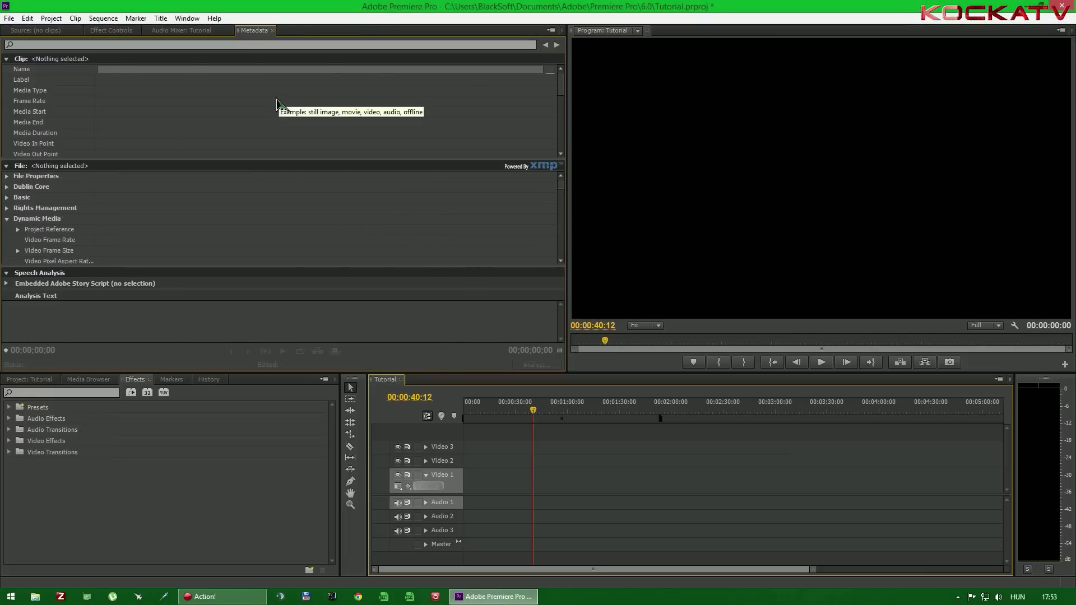
# Step: Scrub the Tutorial playhead to about 00:00:38:06 with the Effect Controls panel showing
pyautogui.click(165, 32)
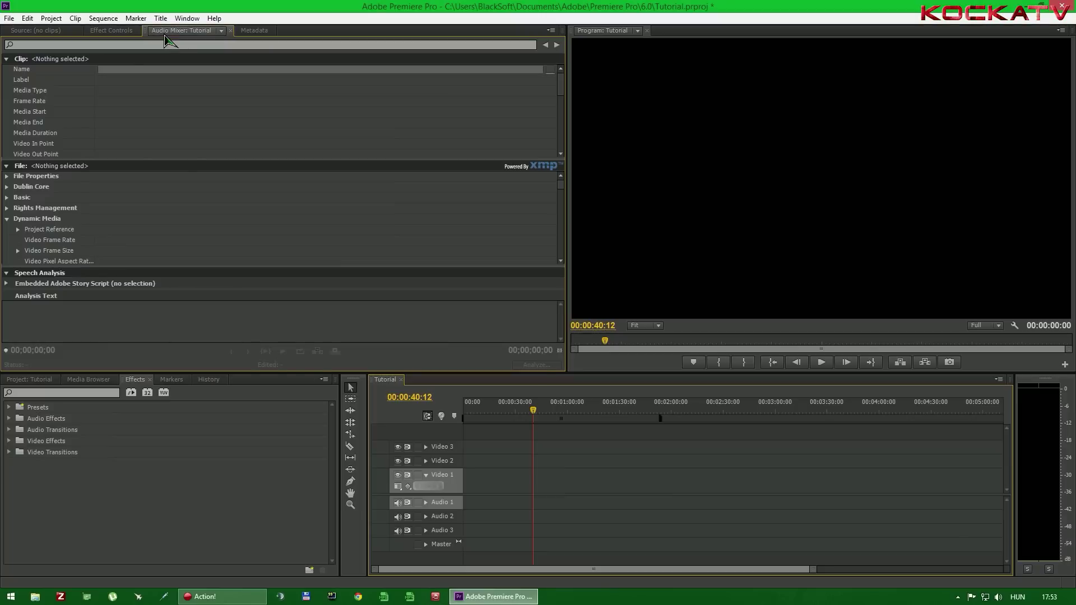
pyautogui.click(33, 30)
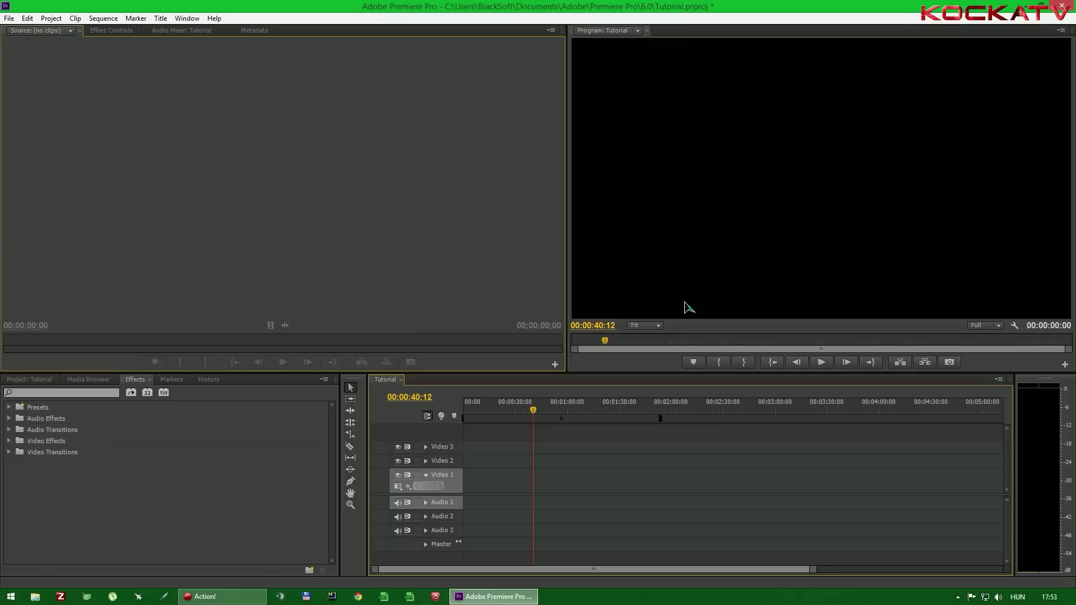
pyautogui.moveTo(559, 418); pyautogui.dragTo(524, 422)
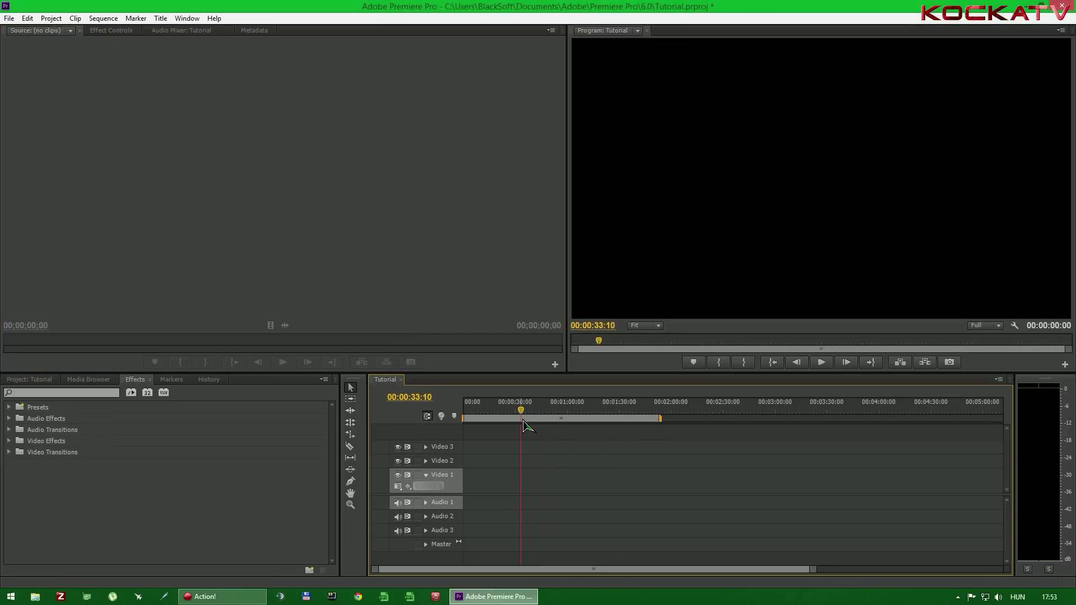
pyautogui.moveTo(523, 421); pyautogui.dragTo(548, 418)
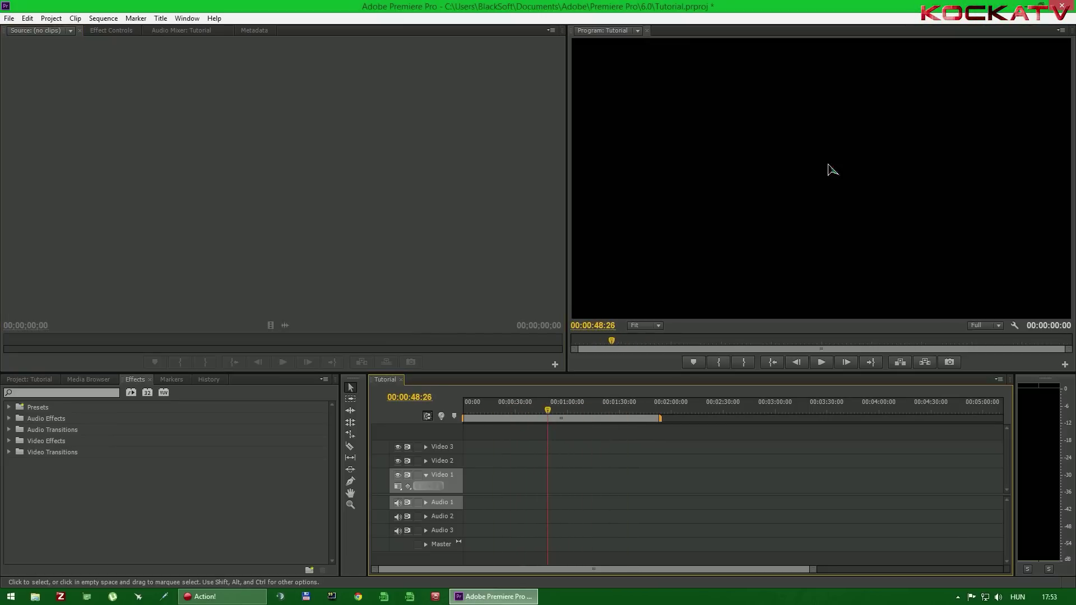
pyautogui.moveTo(549, 416); pyautogui.dragTo(526, 419)
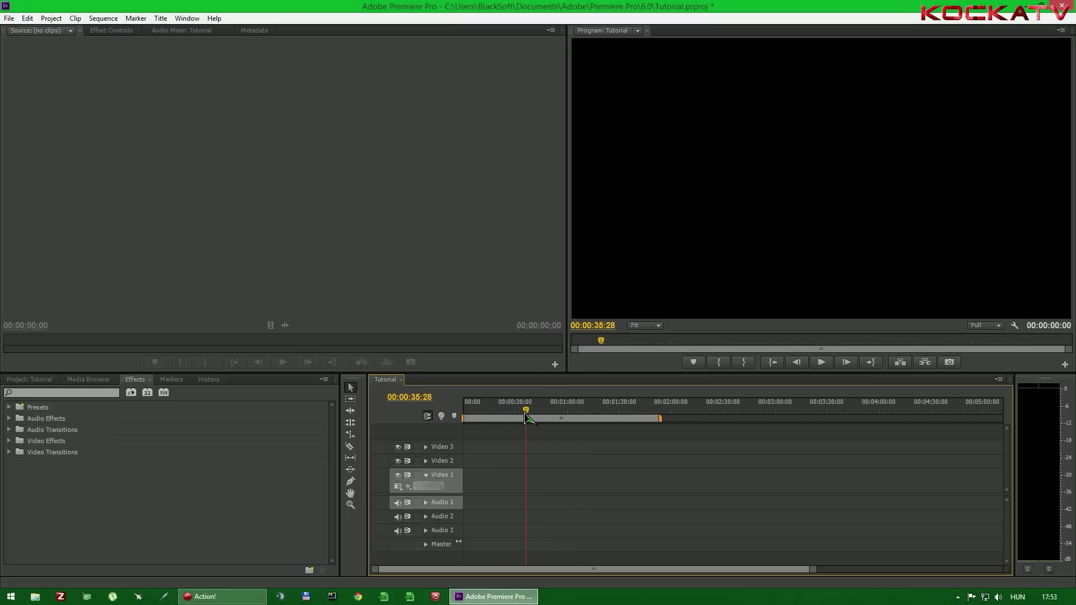
pyautogui.click(125, 32)
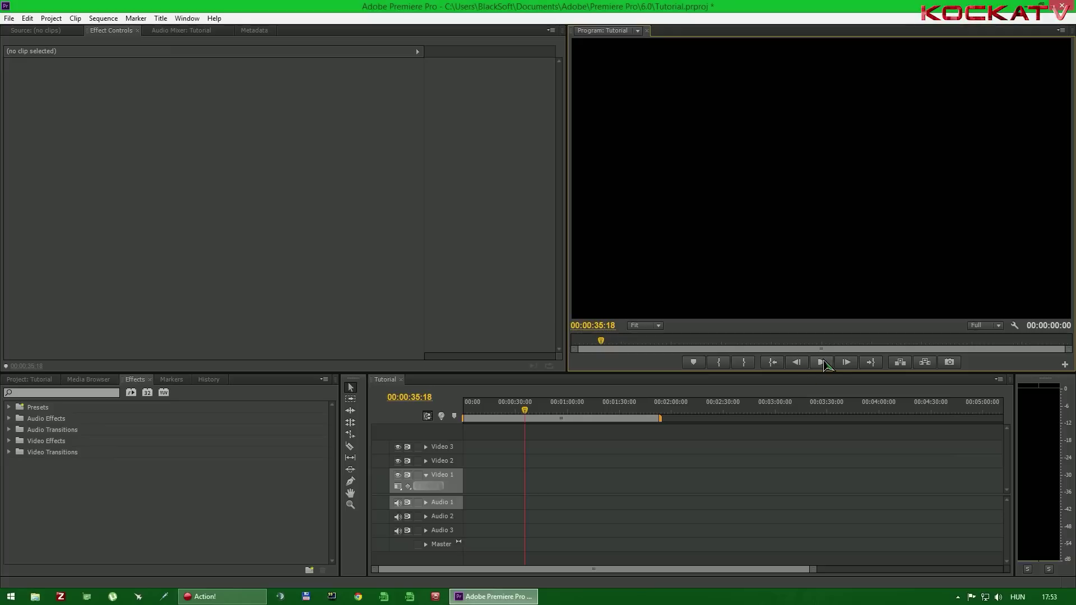
pyautogui.moveTo(527, 404); pyautogui.dragTo(530, 415)
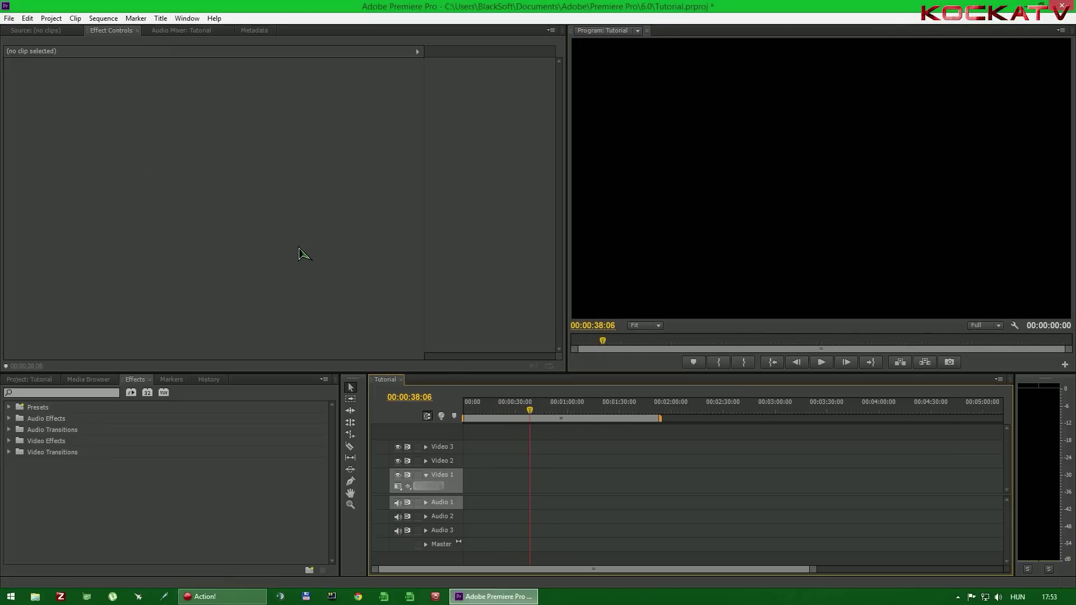
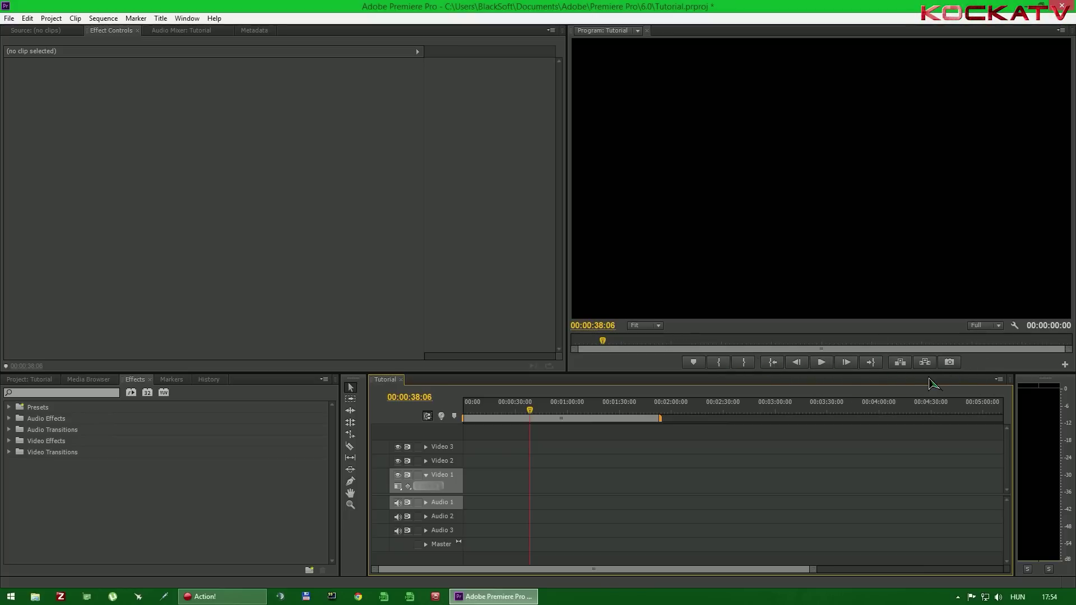
# Step: Switch the Program monitor zoom to 100% and pan the view
pyautogui.click(660, 327)
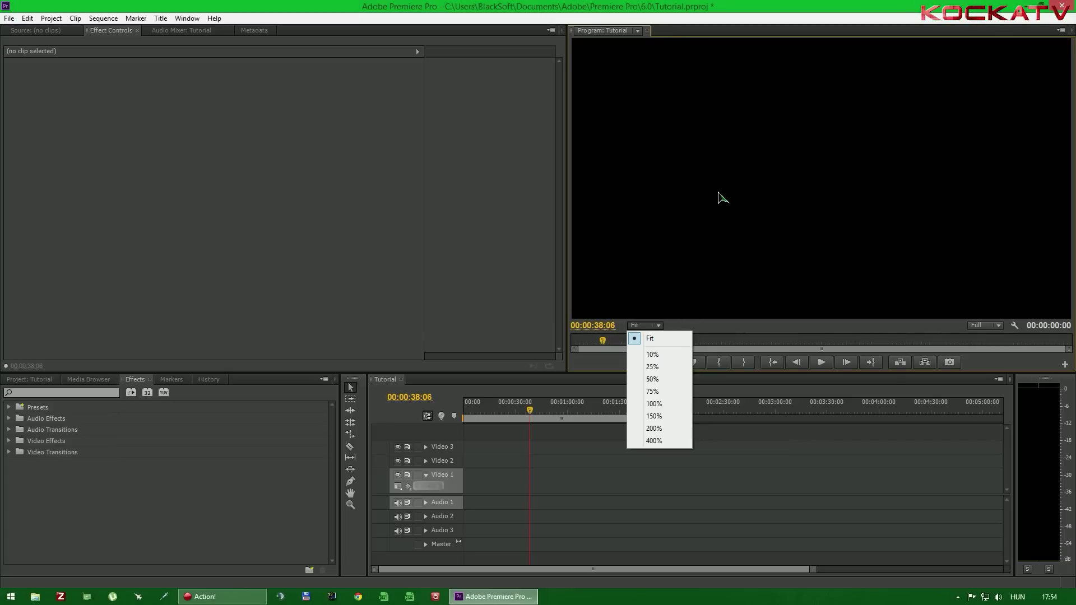
pyautogui.click(664, 339)
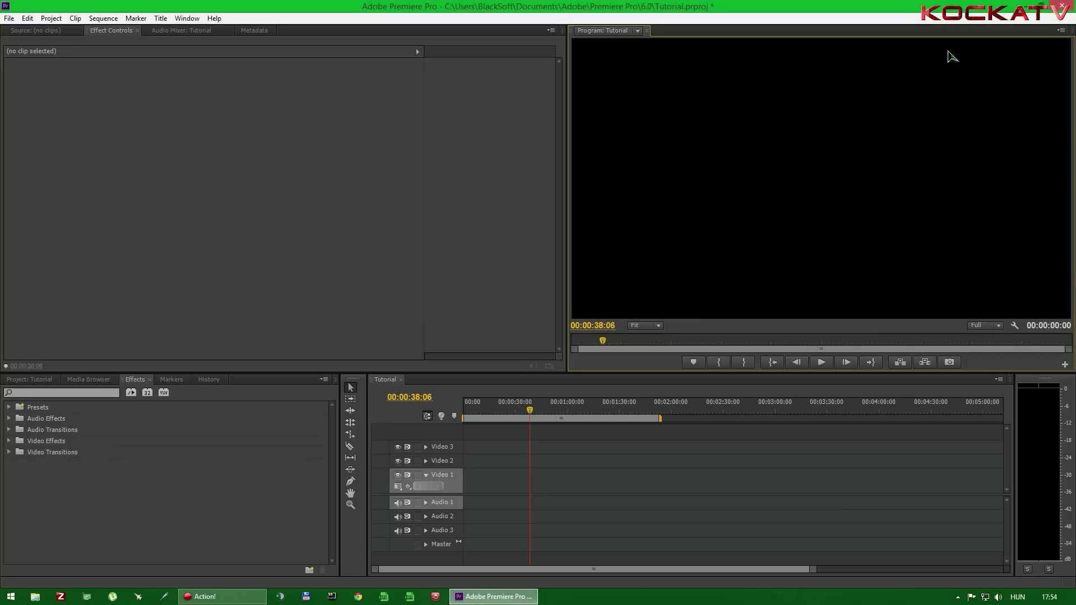
pyautogui.click(644, 325)
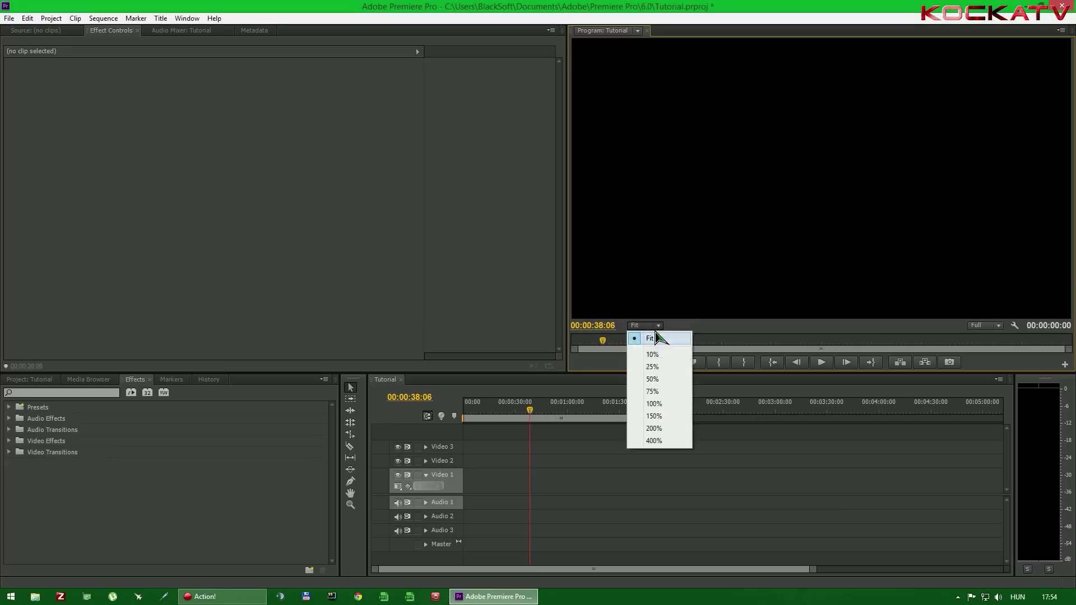
pyautogui.click(662, 405)
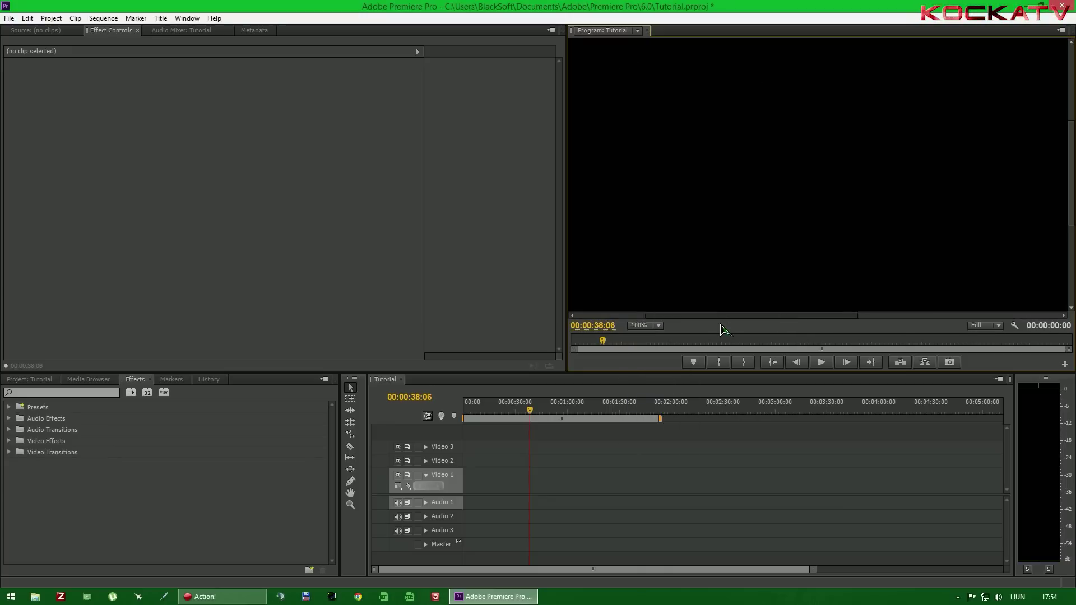
pyautogui.click(630, 316)
pyautogui.moveTo(1072, 145); pyautogui.dragTo(1070, 94)
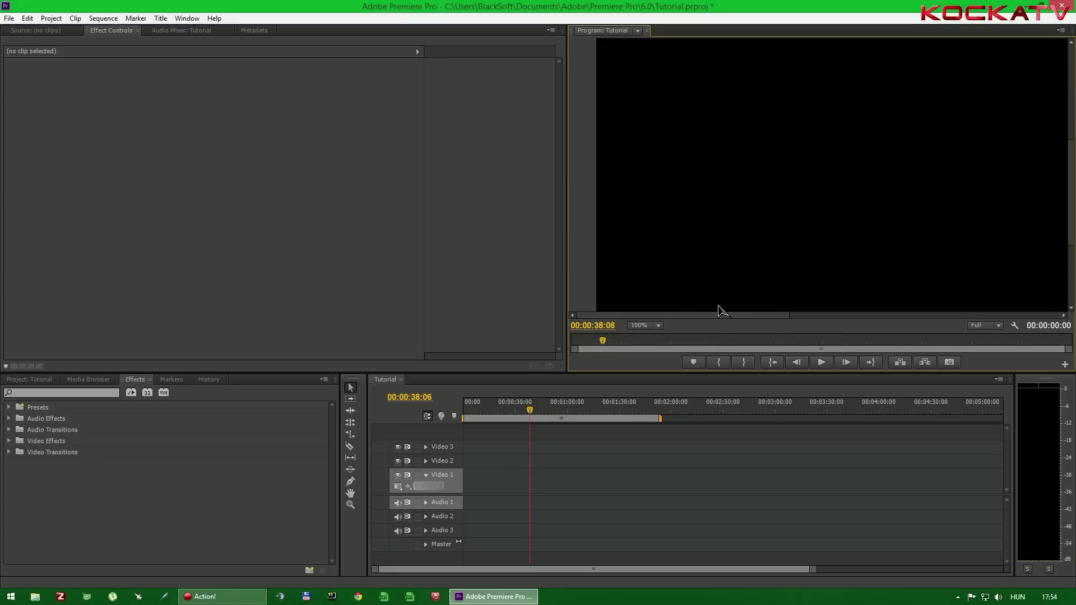
# Step: Magnify the Program monitor to 400%, pan around, then return it to Fit
pyautogui.click(651, 327)
pyautogui.click(667, 440)
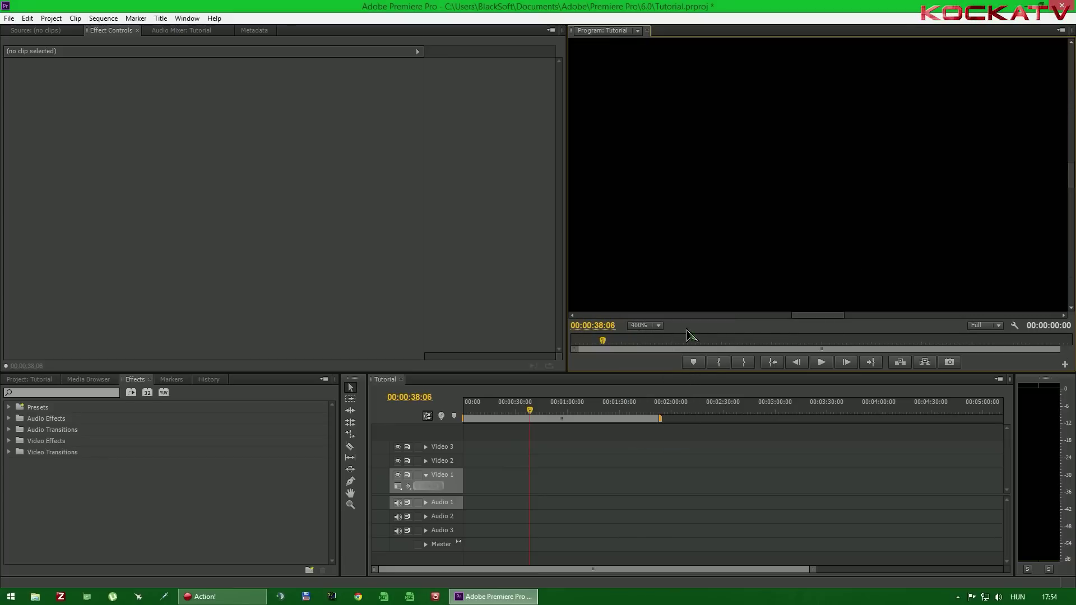
pyautogui.moveTo(808, 317); pyautogui.dragTo(850, 315)
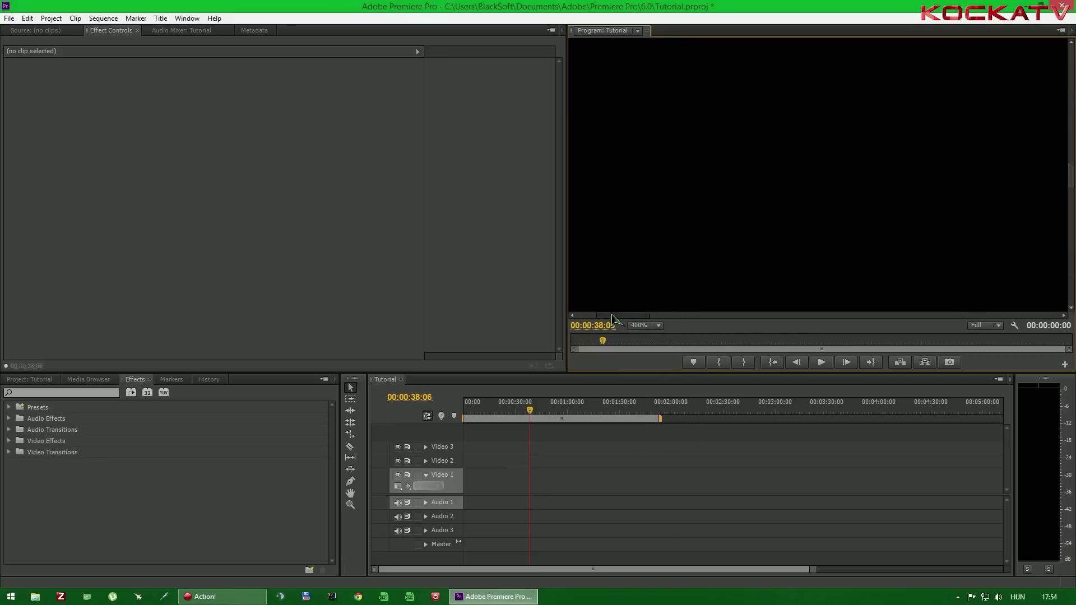
pyautogui.moveTo(852, 317); pyautogui.dragTo(771, 317)
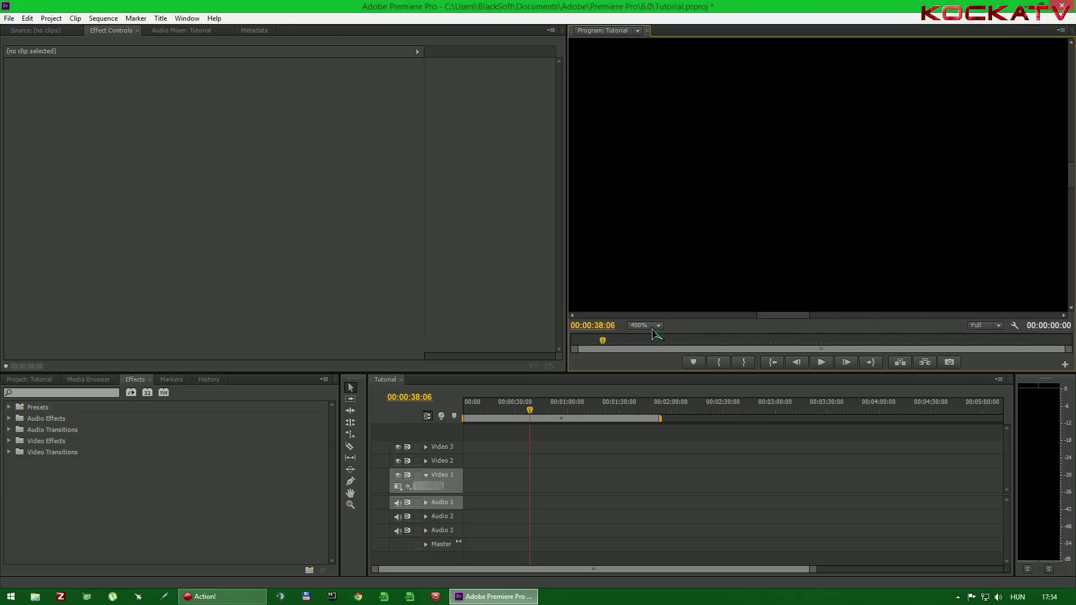
pyautogui.click(652, 326)
pyautogui.click(650, 338)
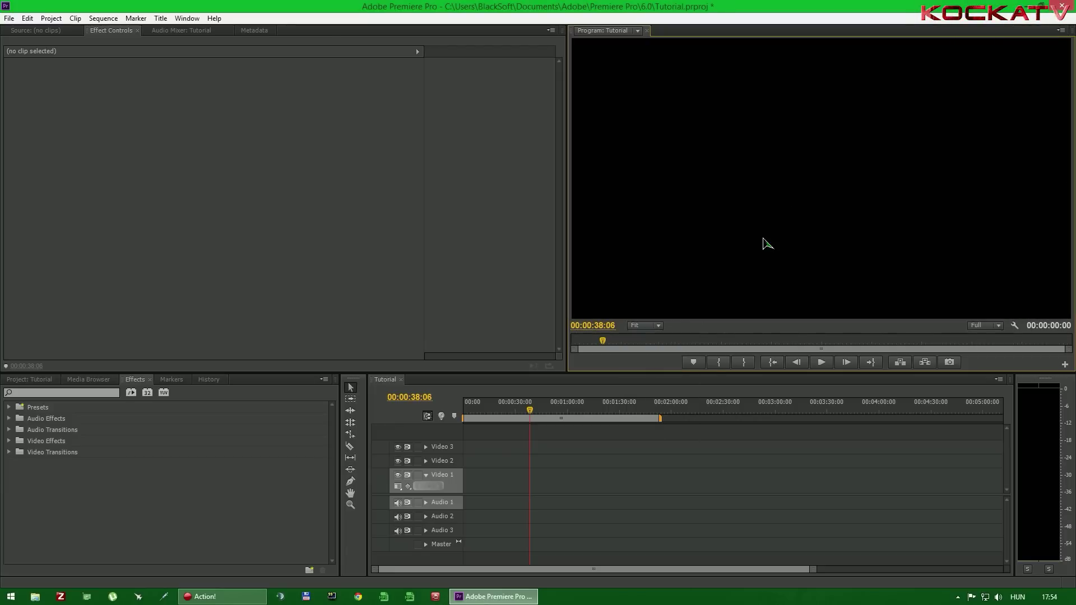
# Step: Leave Program monitor playback resolution at Full and its display settings unchanged
pyautogui.click(995, 326)
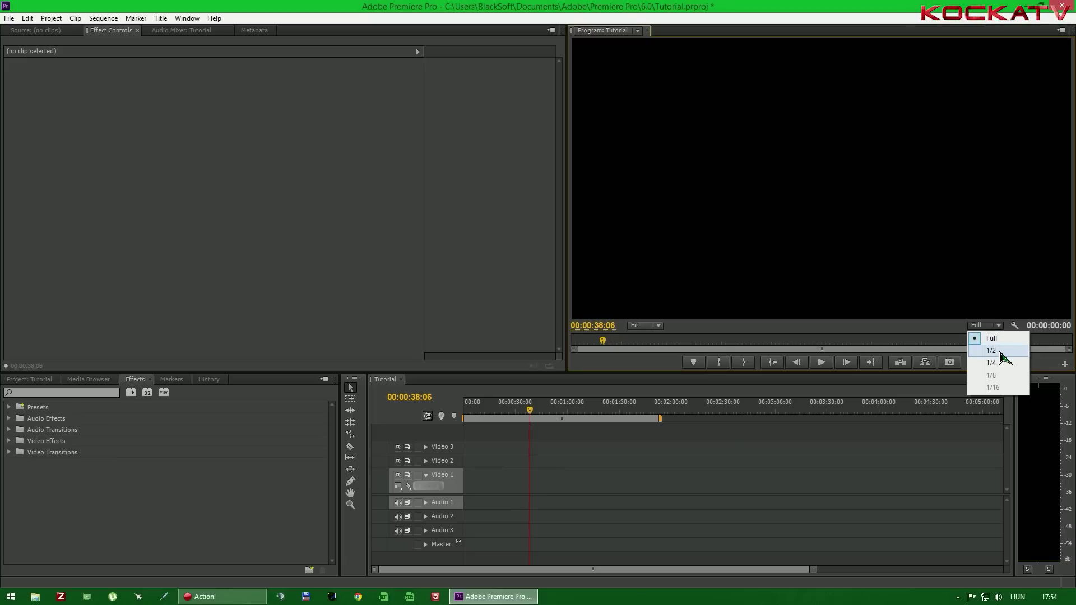
pyautogui.click(960, 330)
pyautogui.click(984, 326)
pyautogui.click(988, 338)
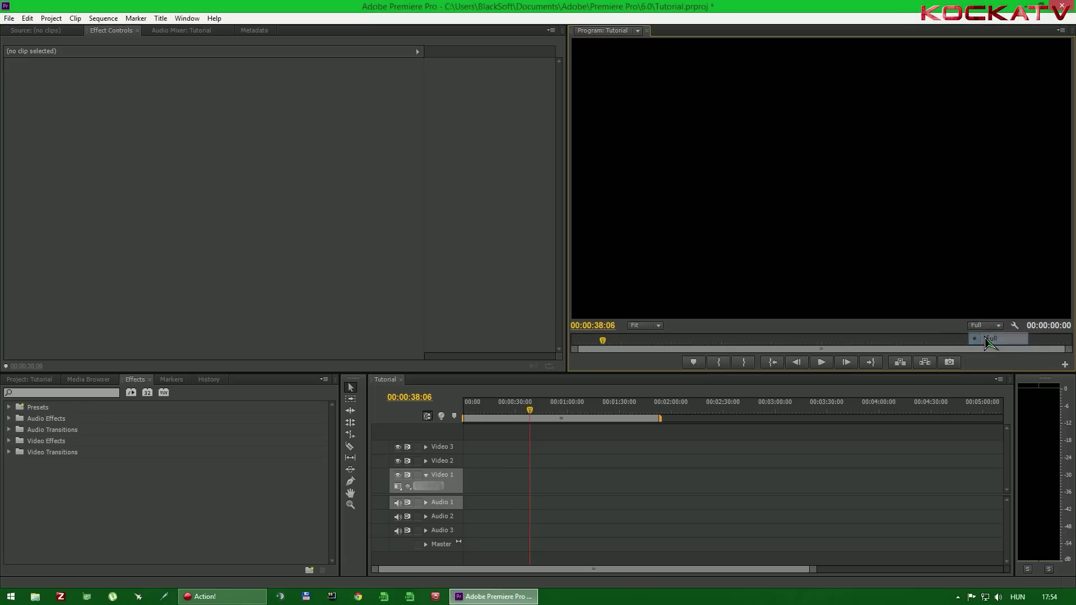
pyautogui.click(983, 326)
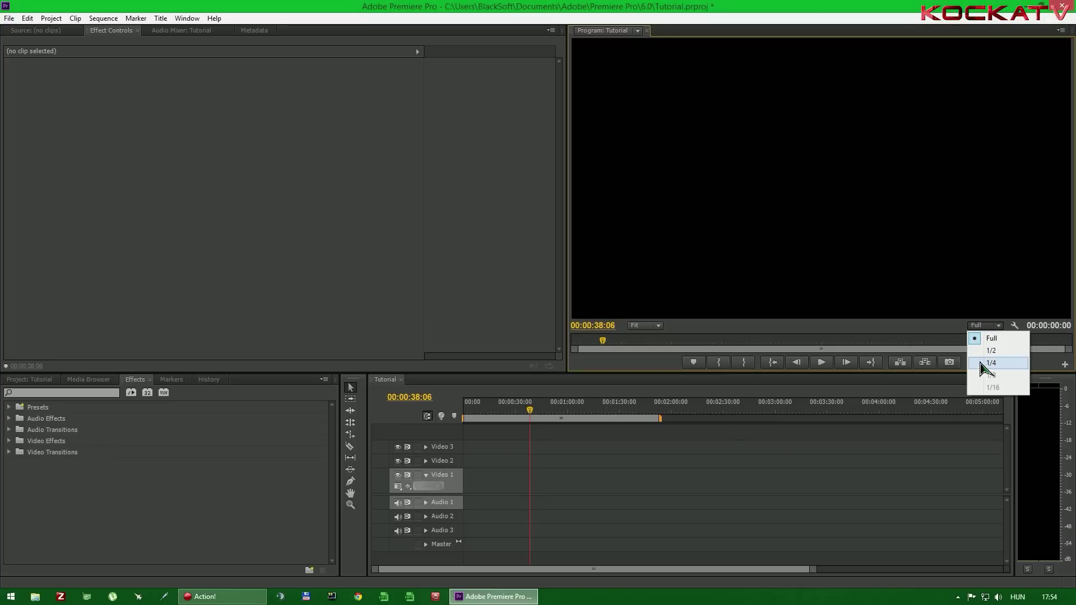
pyautogui.click(990, 338)
pyautogui.click(1013, 327)
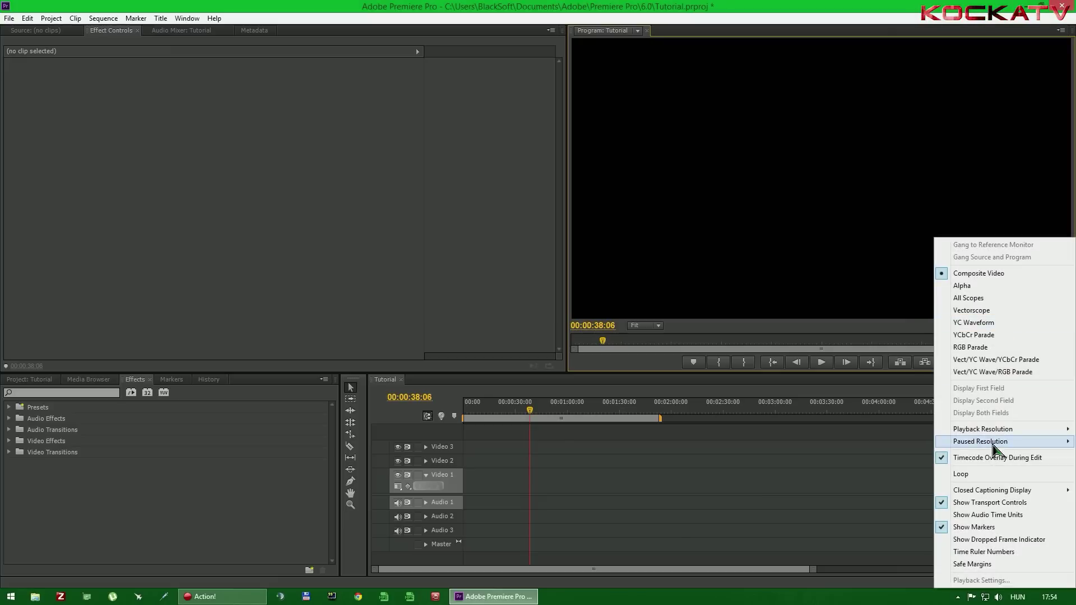
pyautogui.click(946, 379)
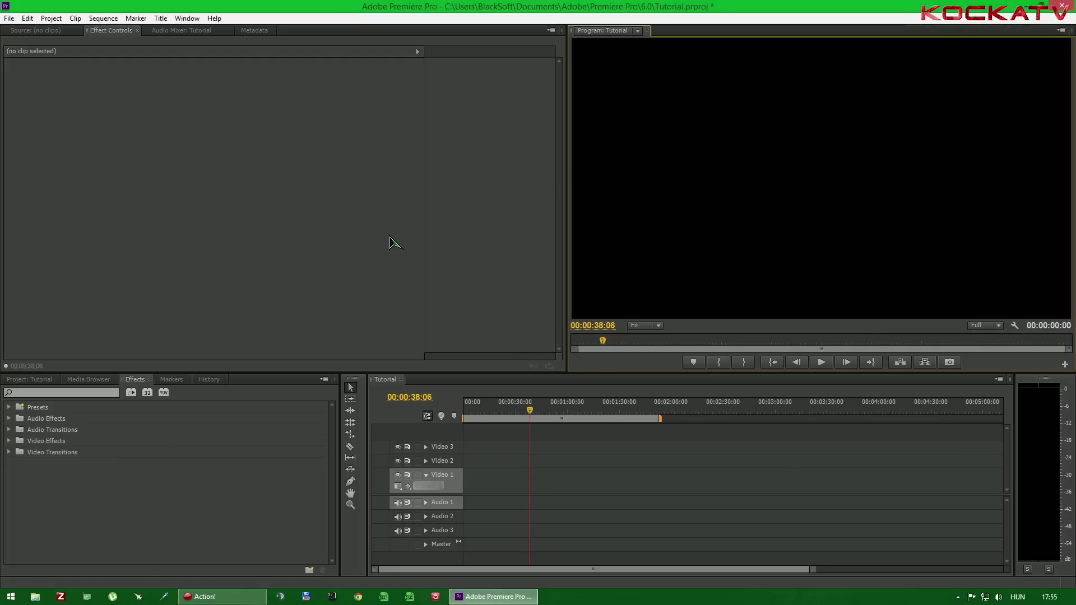
# Step: Show the Info panel, then the Capture panel, from the Window menu
pyautogui.click(189, 19)
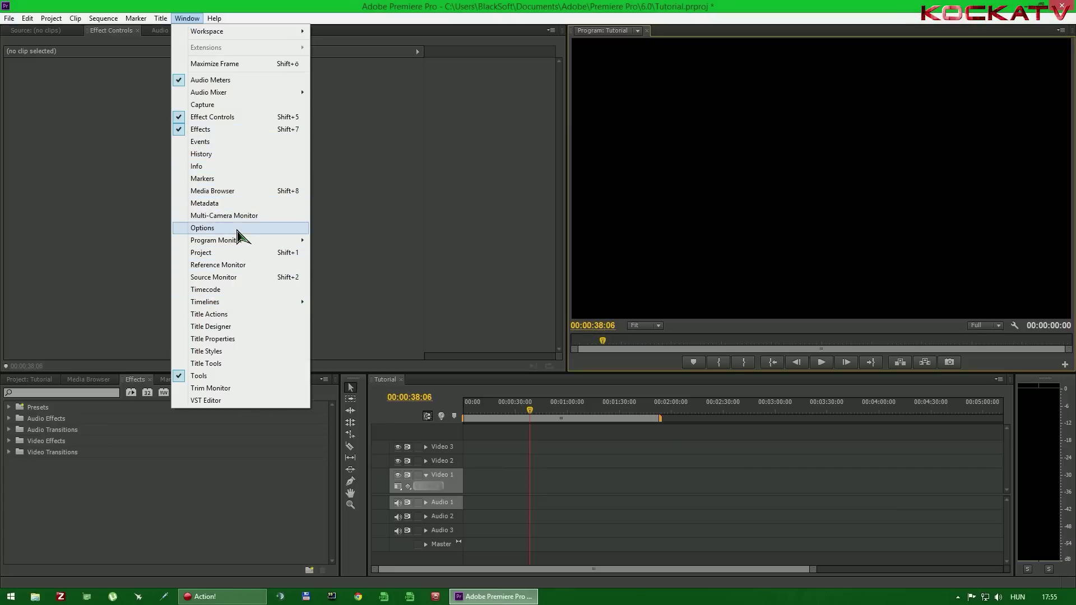
pyautogui.click(227, 171)
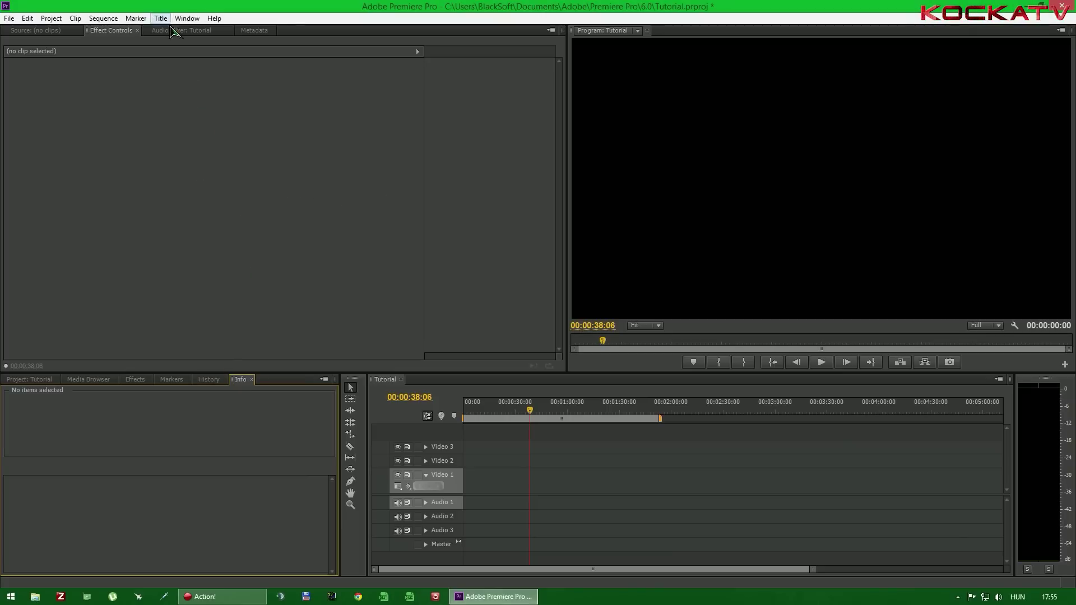
pyautogui.click(186, 18)
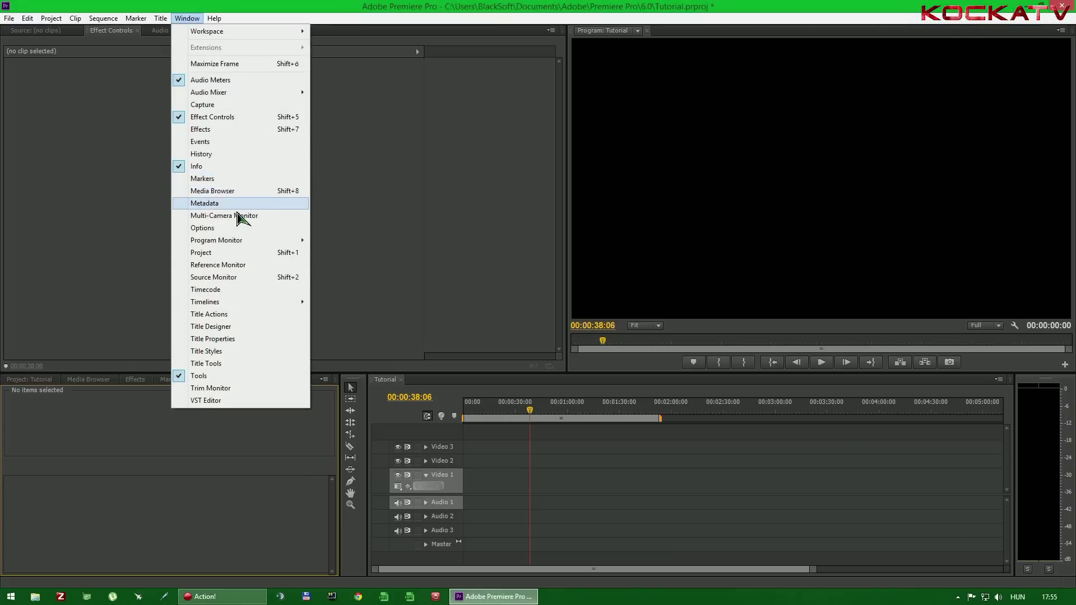
pyautogui.click(215, 107)
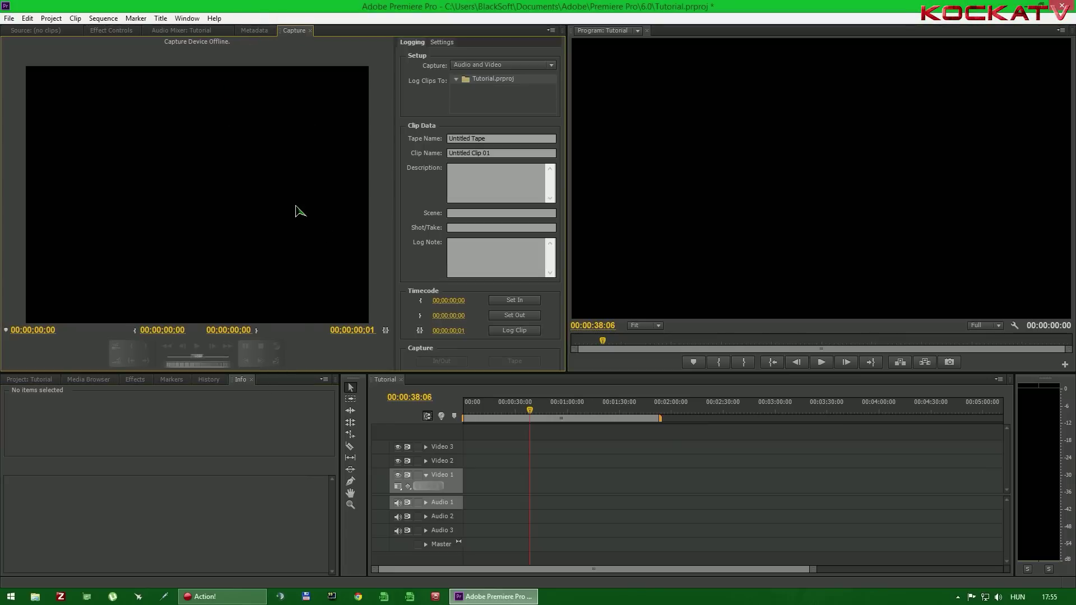
# Step: Close the Info panel, then dock, shrink and close the Capture panel
pyautogui.click(251, 380)
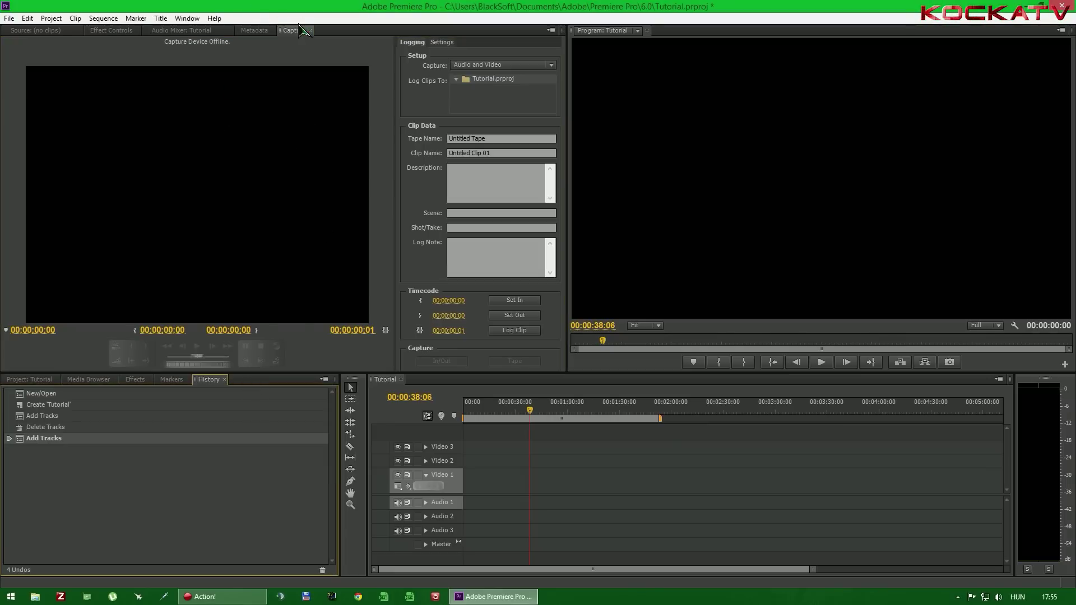
pyautogui.click(182, 19)
pyautogui.click(182, 19)
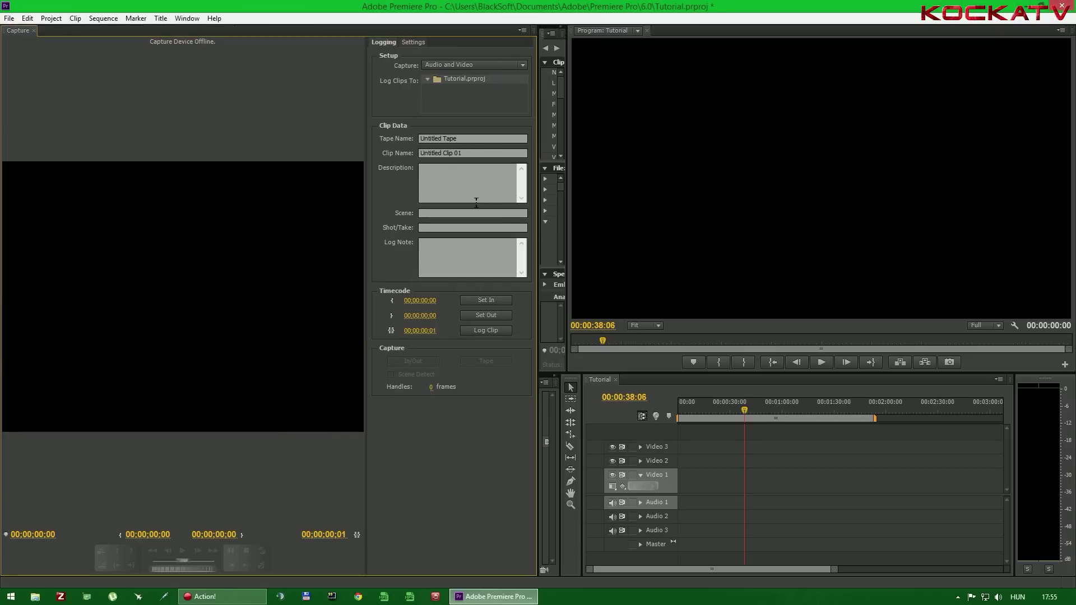
pyautogui.moveTo(537, 231)
pyautogui.mouseDown()
pyautogui.moveTo(273, 253)
pyautogui.moveTo(383, 274)
pyautogui.mouseUp()
pyautogui.click(313, 35)
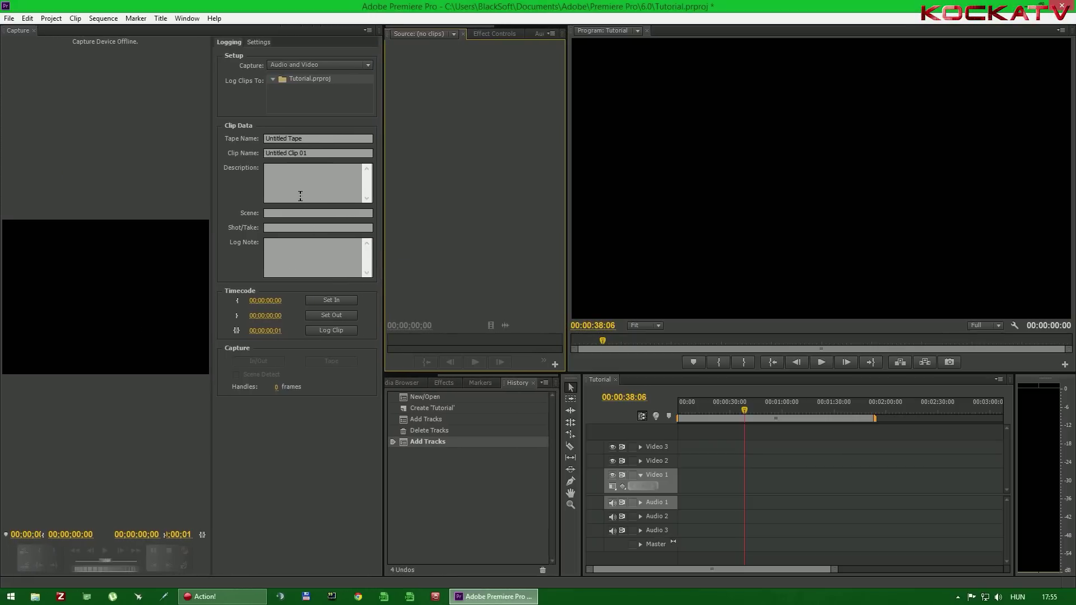
pyautogui.click(185, 467)
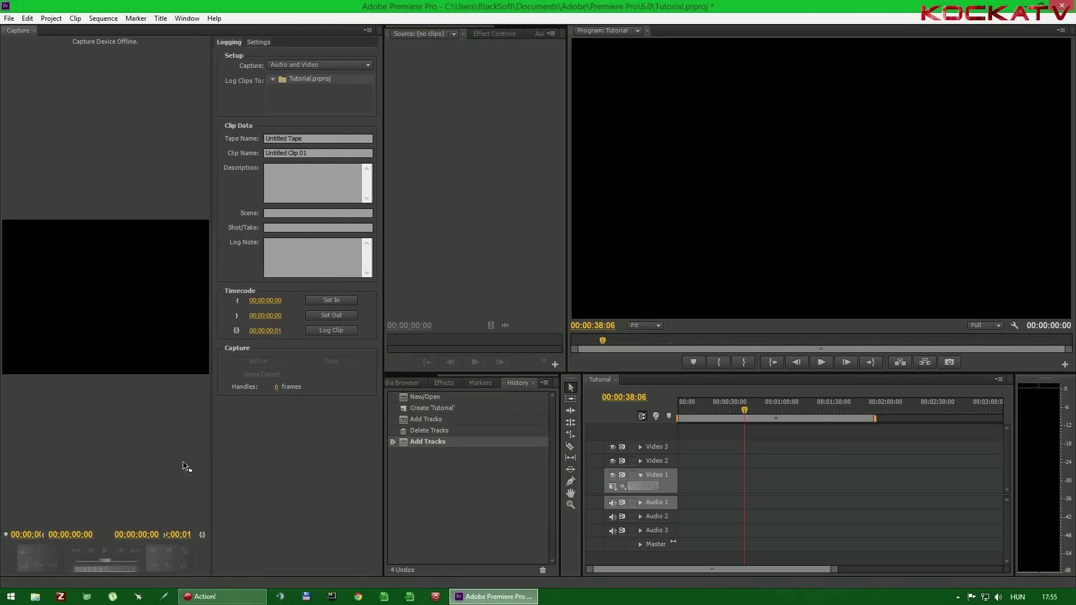
pyautogui.moveTo(235, 587); pyautogui.dragTo(258, 583)
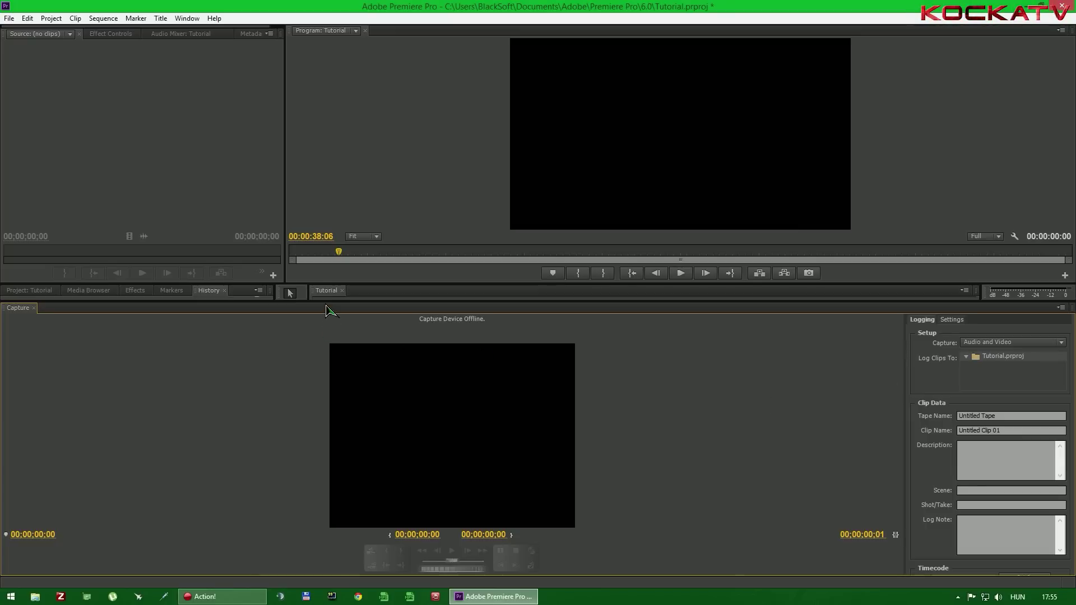
pyautogui.moveTo(326, 307); pyautogui.dragTo(334, 405)
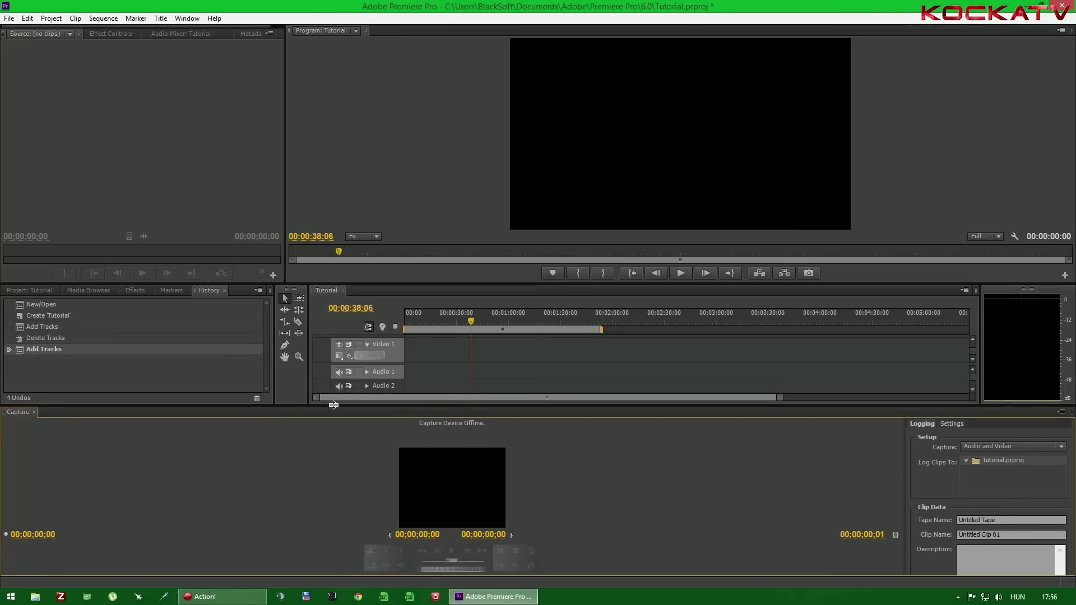
pyautogui.click(34, 412)
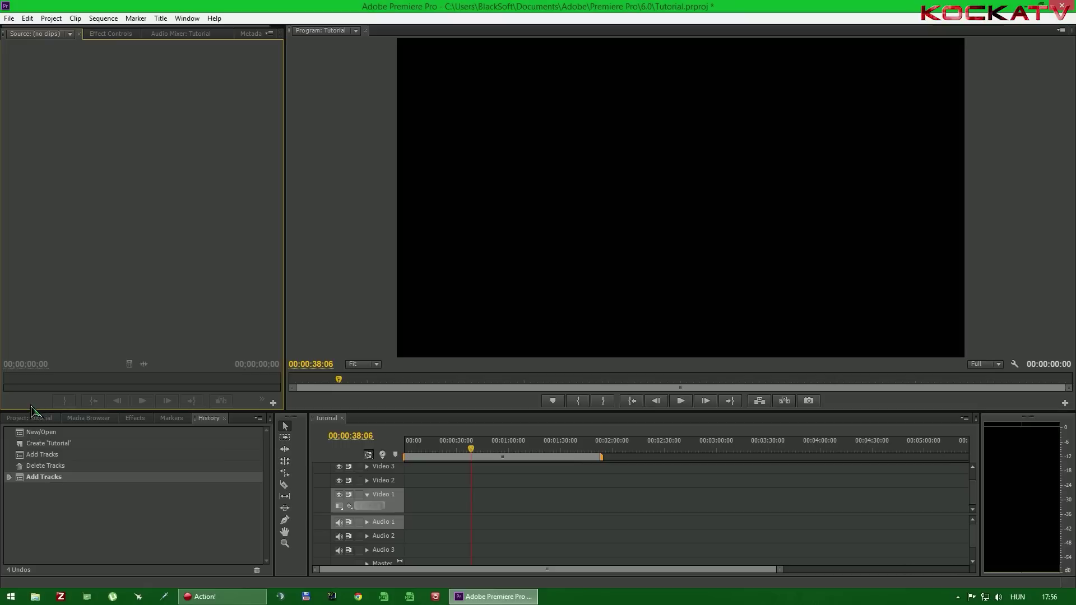
# Step: Resize the Timeline and monitors to widen the Program monitor, and show Project: Tutorial
pyautogui.moveTo(378, 411); pyautogui.dragTo(385, 335)
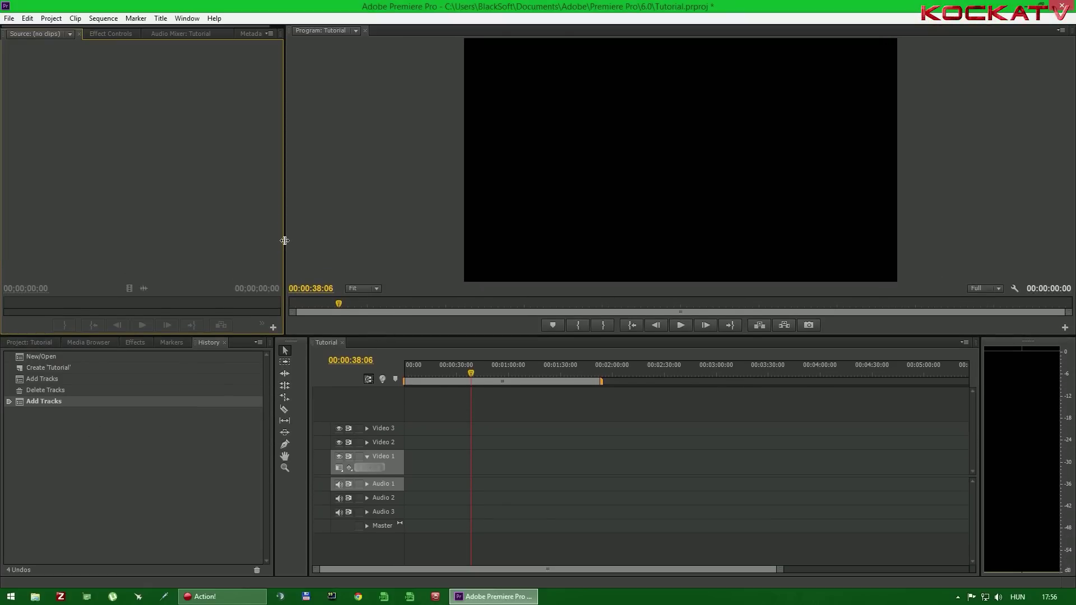
pyautogui.moveTo(285, 240); pyautogui.dragTo(628, 264)
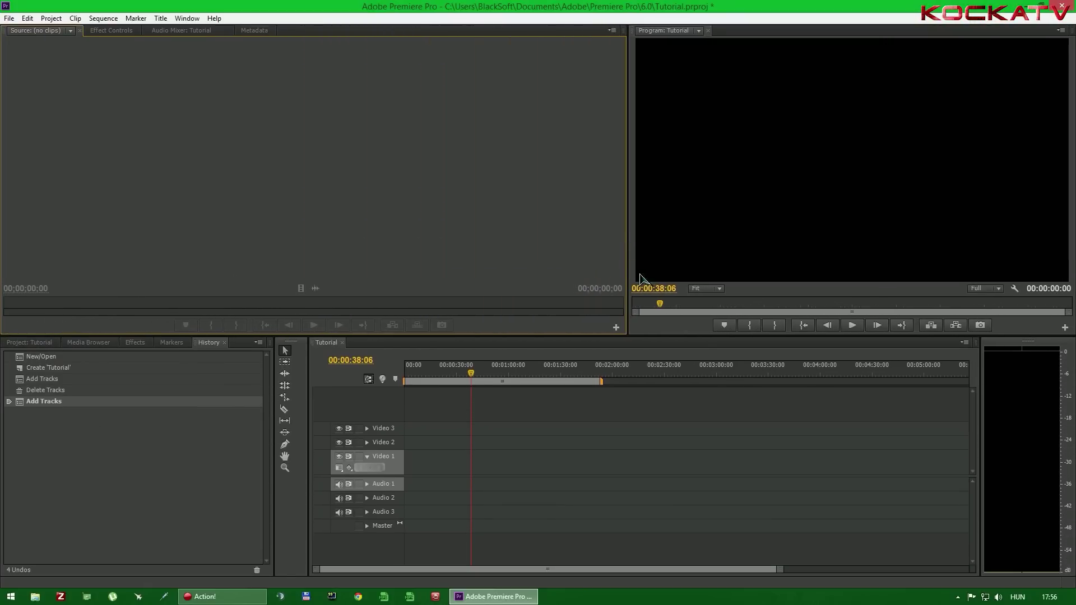
pyautogui.moveTo(698, 335); pyautogui.dragTo(697, 367)
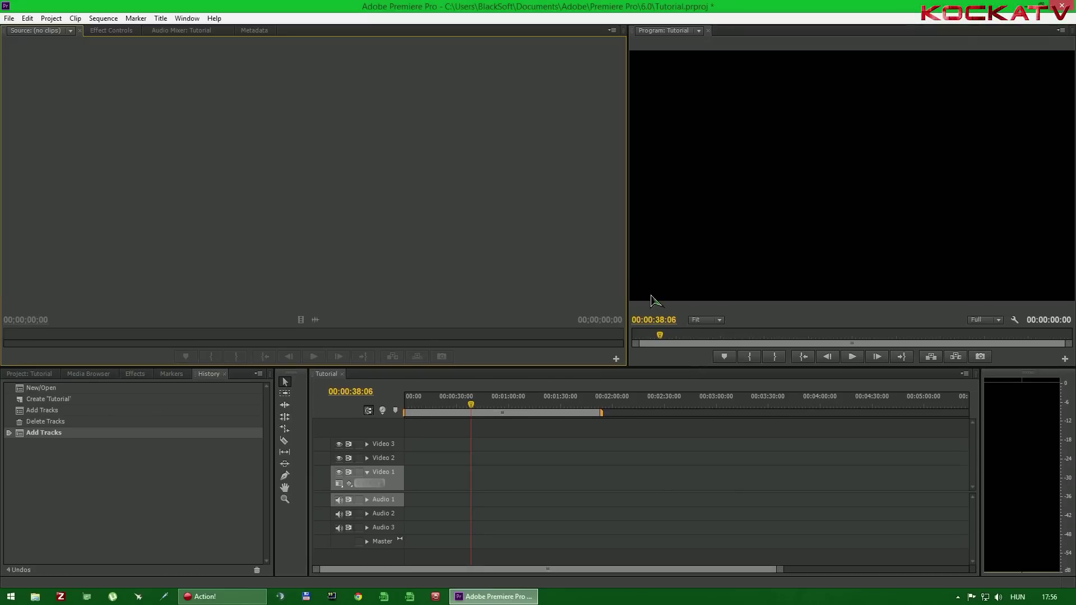
pyautogui.moveTo(627, 254); pyautogui.dragTo(579, 254)
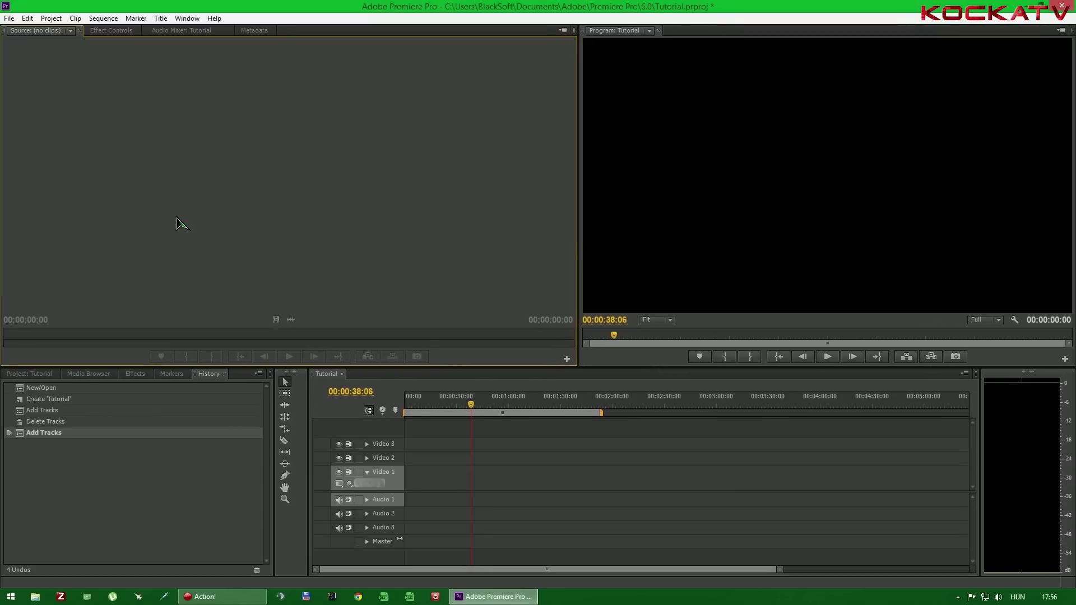
pyautogui.click(47, 374)
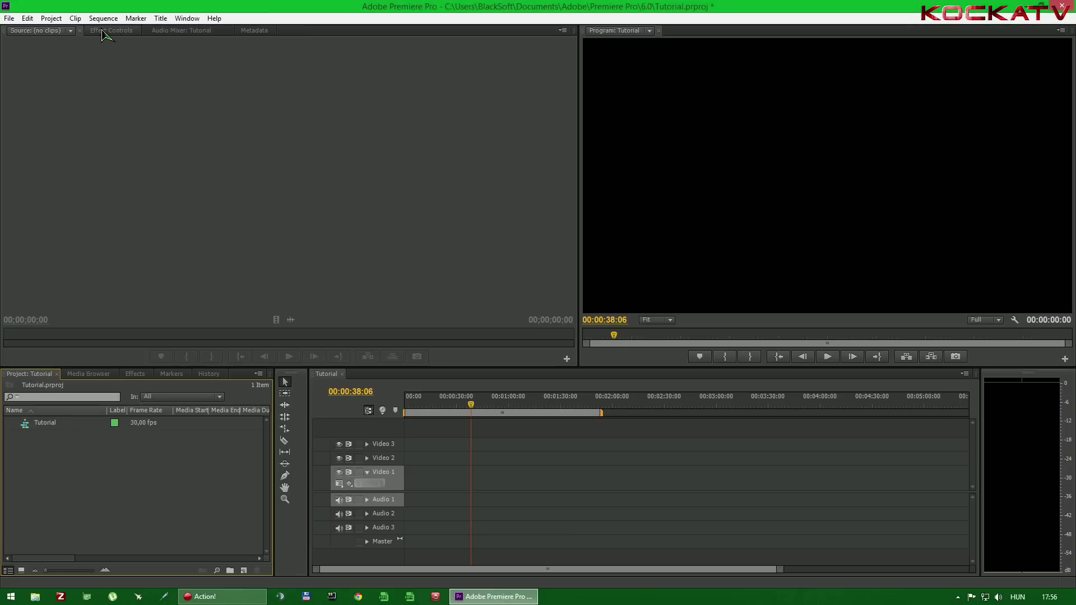
# Step: Open Edit > Preferences > General after browsing the Project and File menus
pyautogui.click(45, 21)
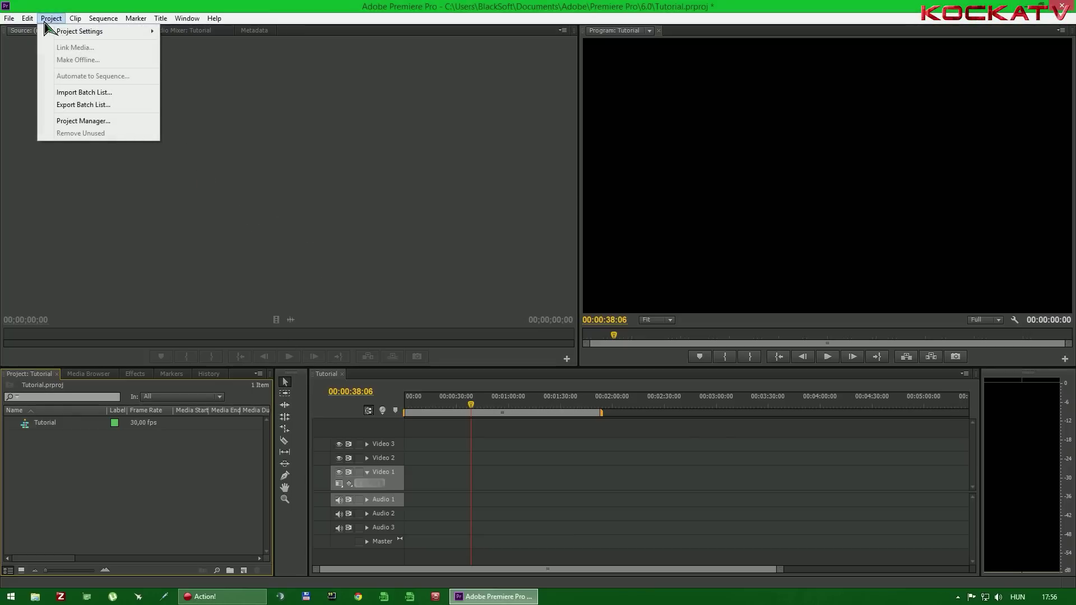
pyautogui.click(27, 19)
pyautogui.click(11, 21)
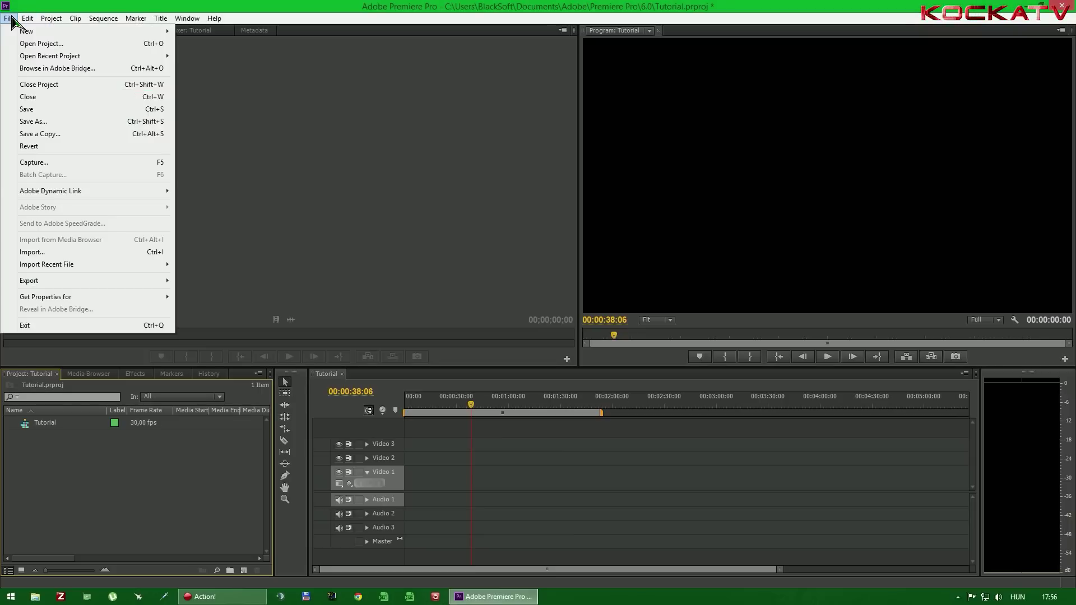
pyautogui.moveTo(27, 18)
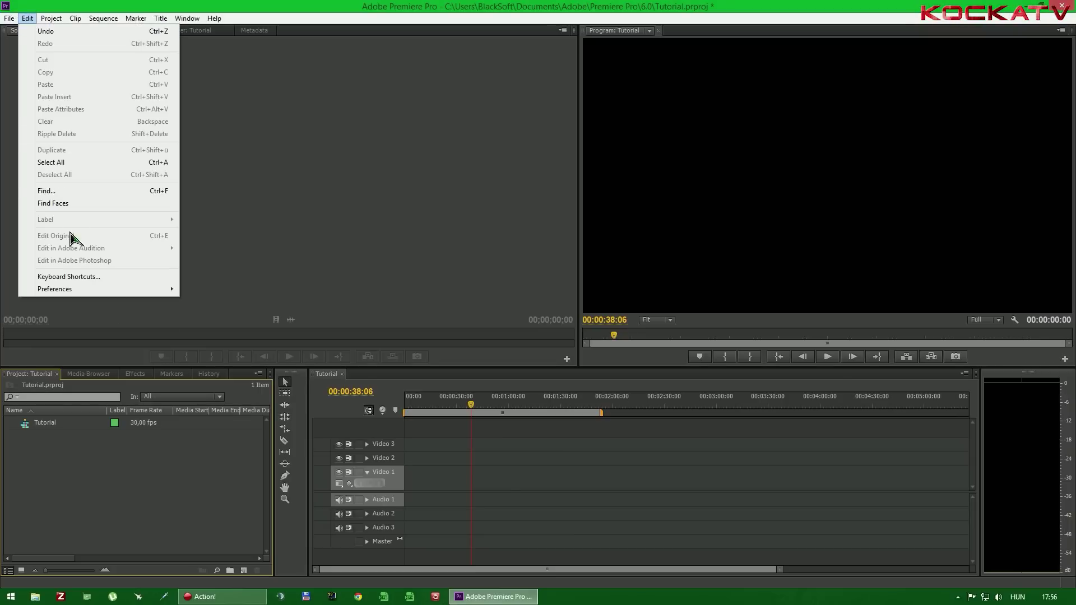
pyautogui.moveTo(99, 290)
pyautogui.click(27, 19)
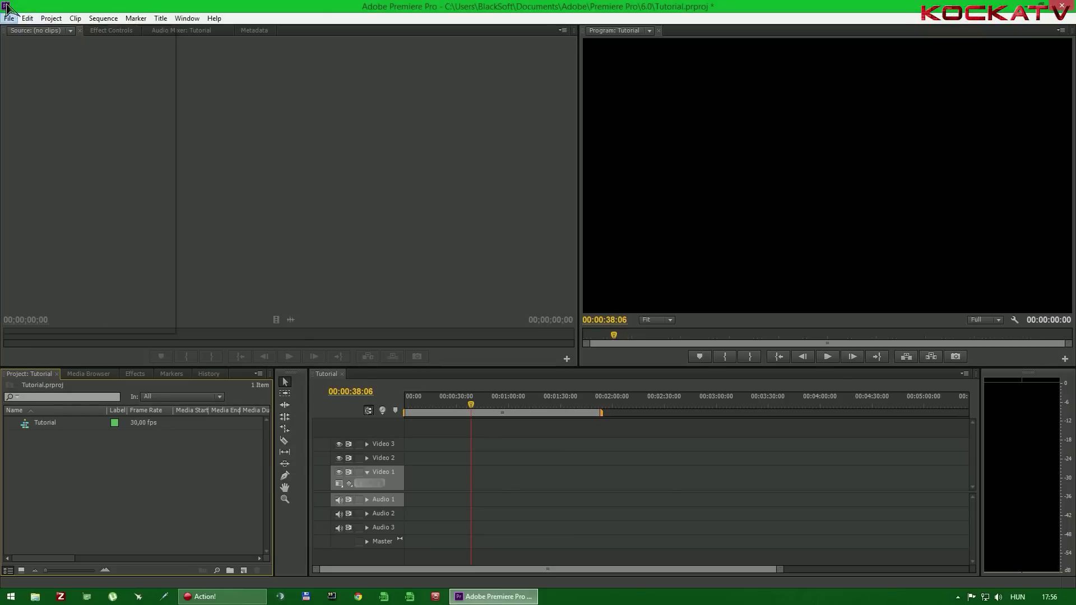
pyautogui.click(27, 19)
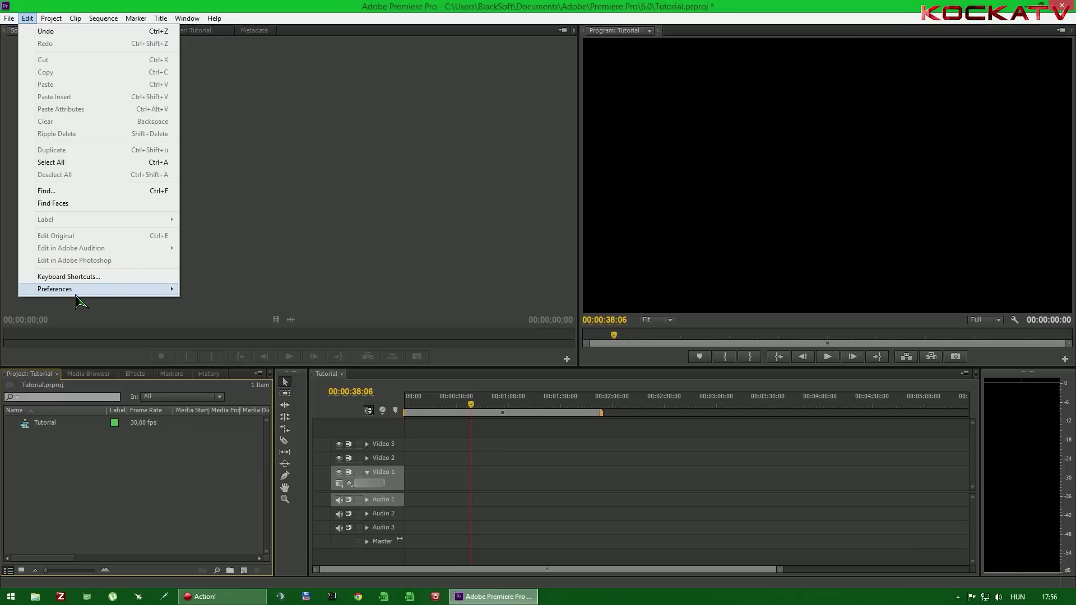
pyautogui.moveTo(79, 290)
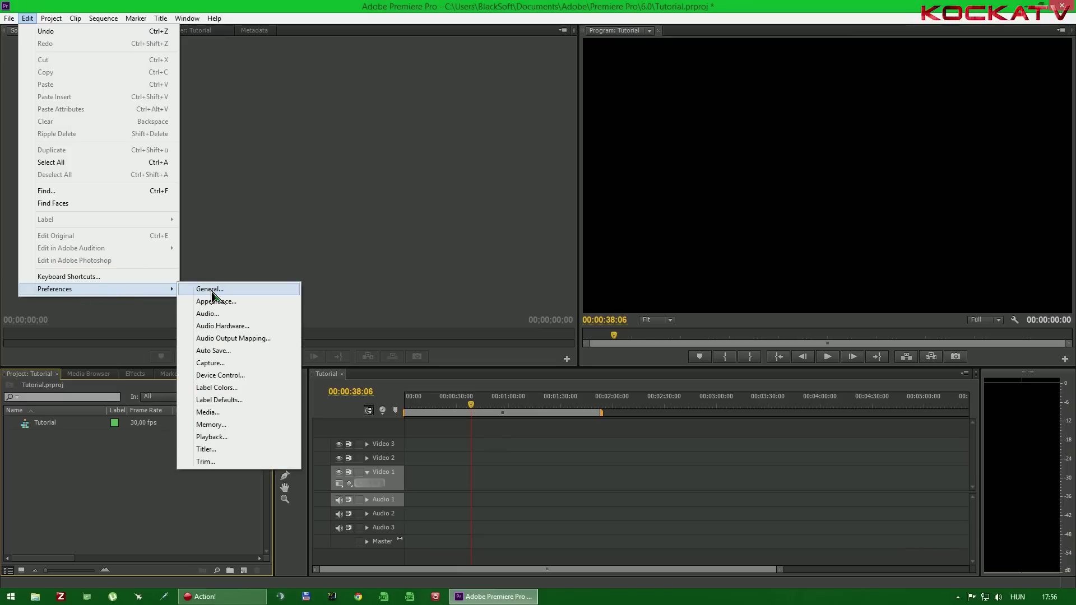
pyautogui.click(247, 293)
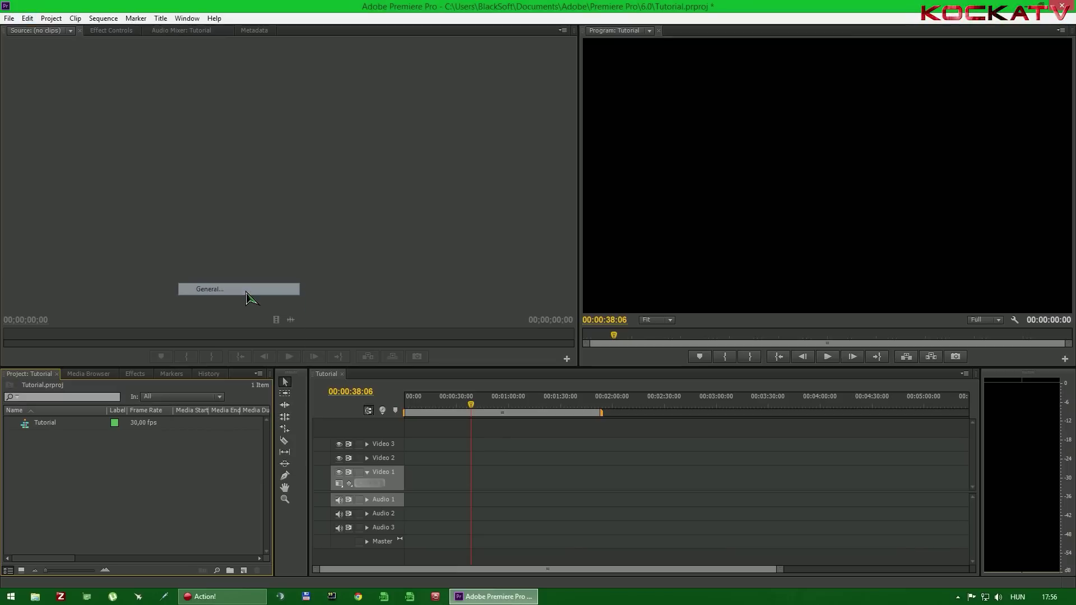
pyautogui.moveTo(491, 144); pyautogui.dragTo(464, 106)
# Step: On the Appearance page, lighten the interface brightness, then reset it to Default
pyautogui.click(352, 138)
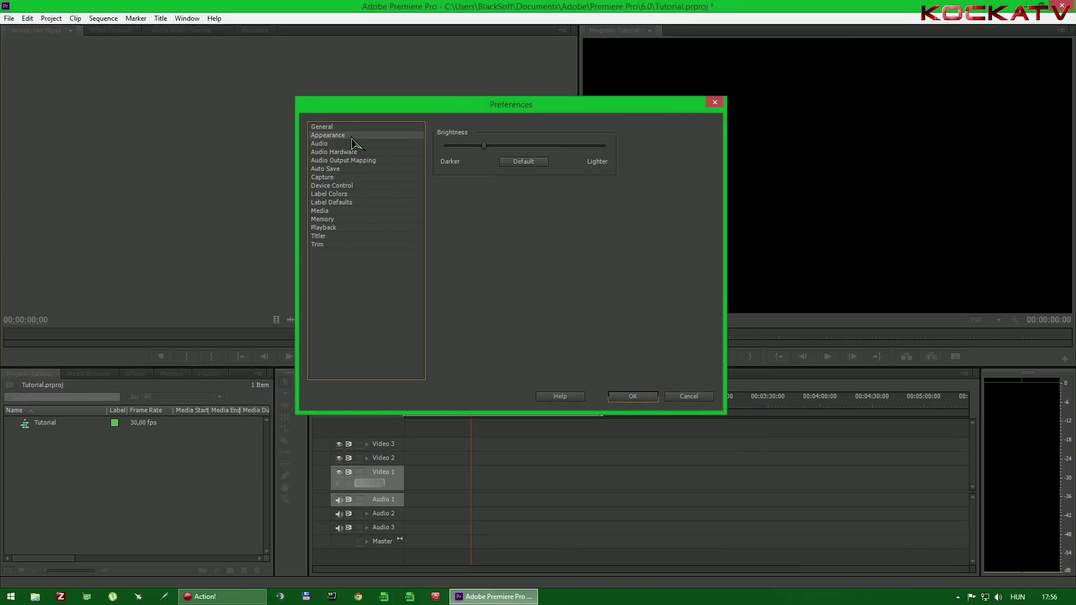
pyautogui.press('Down')
pyautogui.press('Down')
pyautogui.press('Down')
pyautogui.press('Down')
pyautogui.press('Down')
pyautogui.press('Down')
pyautogui.press('Down')
pyautogui.press('Down')
pyautogui.click(352, 135)
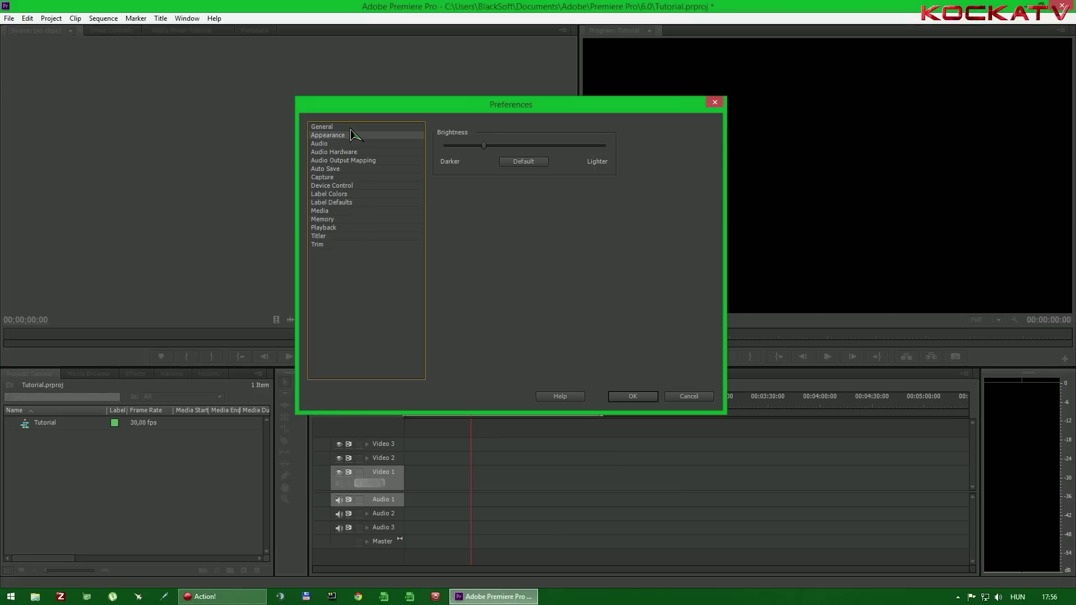
pyautogui.click(352, 127)
pyautogui.moveTo(494, 108); pyautogui.dragTo(595, 143)
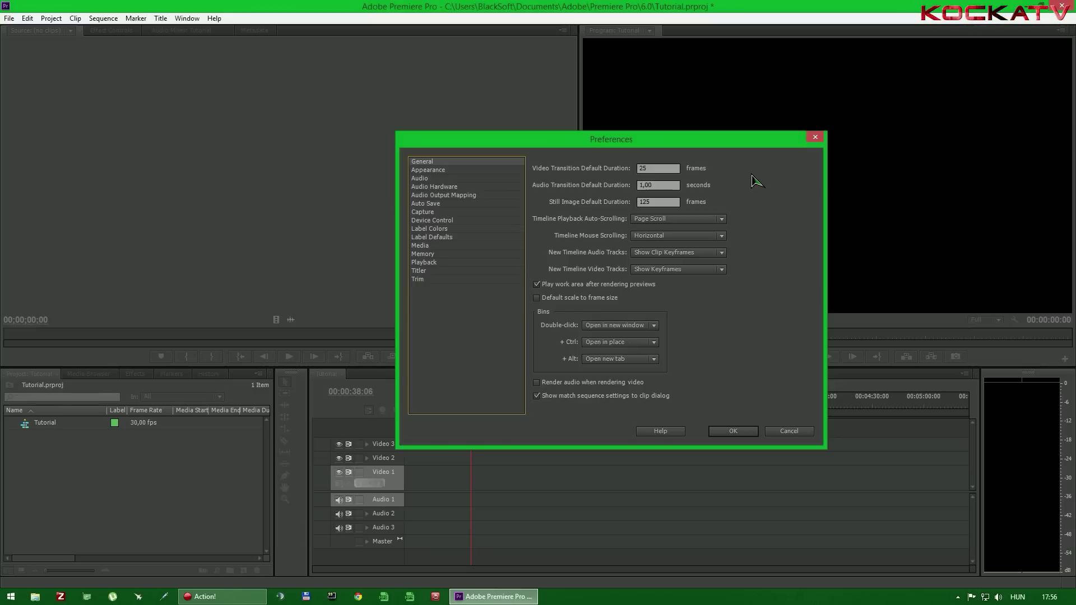
pyautogui.click(461, 171)
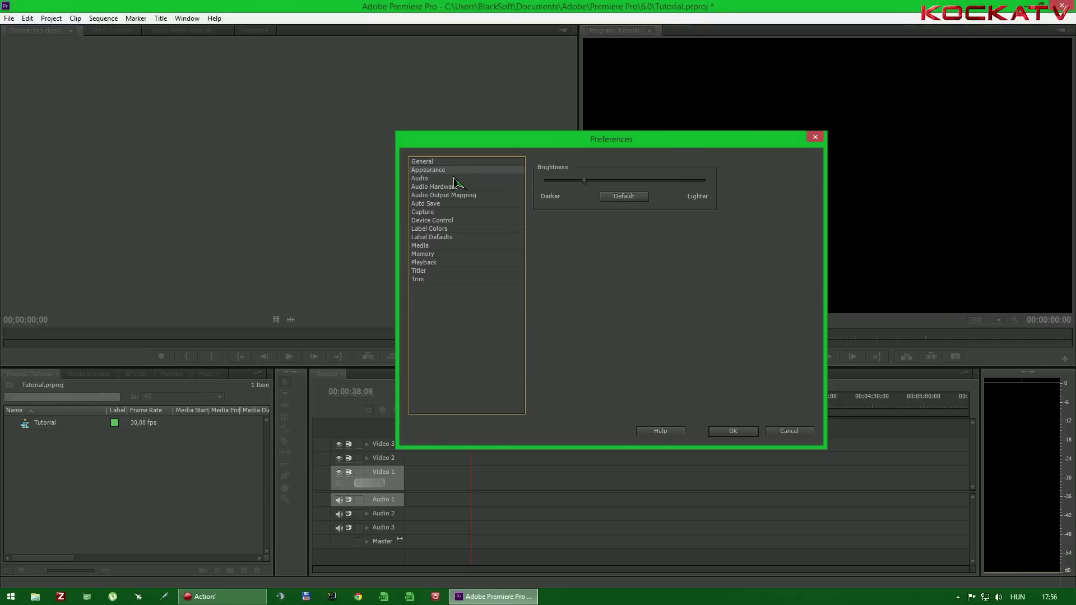
pyautogui.moveTo(504, 143); pyautogui.dragTo(480, 163)
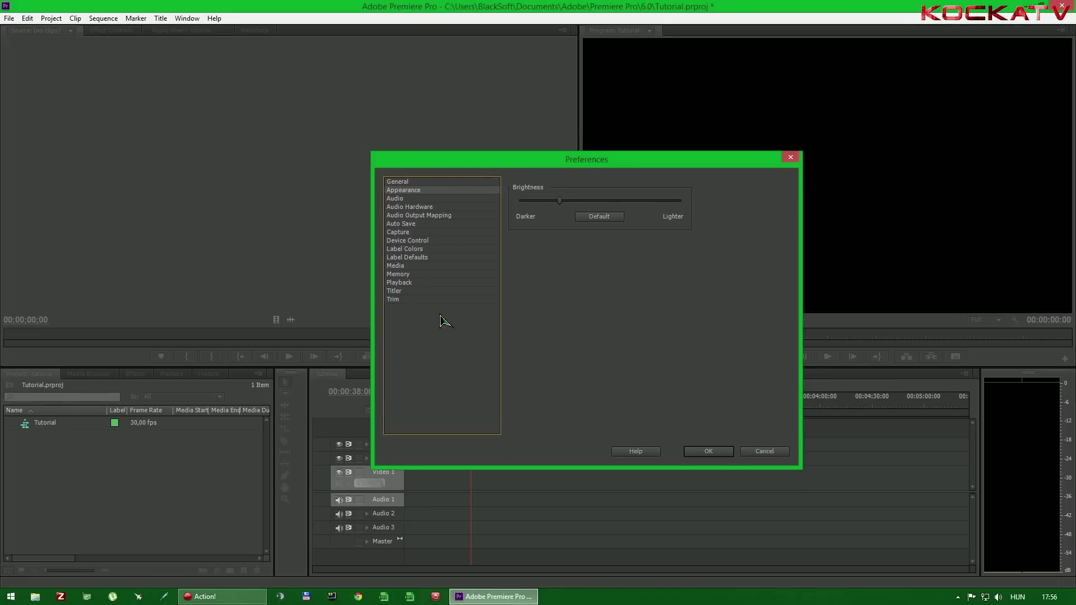
pyautogui.moveTo(560, 201)
pyautogui.mouseDown()
pyautogui.moveTo(681, 201)
pyautogui.moveTo(521, 202)
pyautogui.moveTo(637, 201)
pyautogui.moveTo(548, 171)
pyautogui.mouseUp()
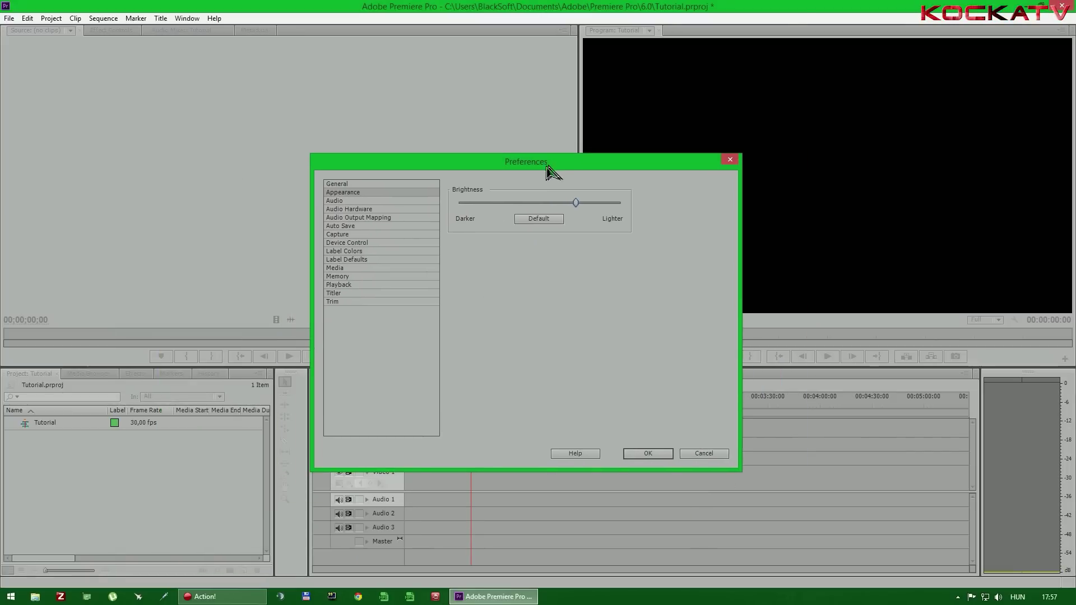
pyautogui.click(534, 222)
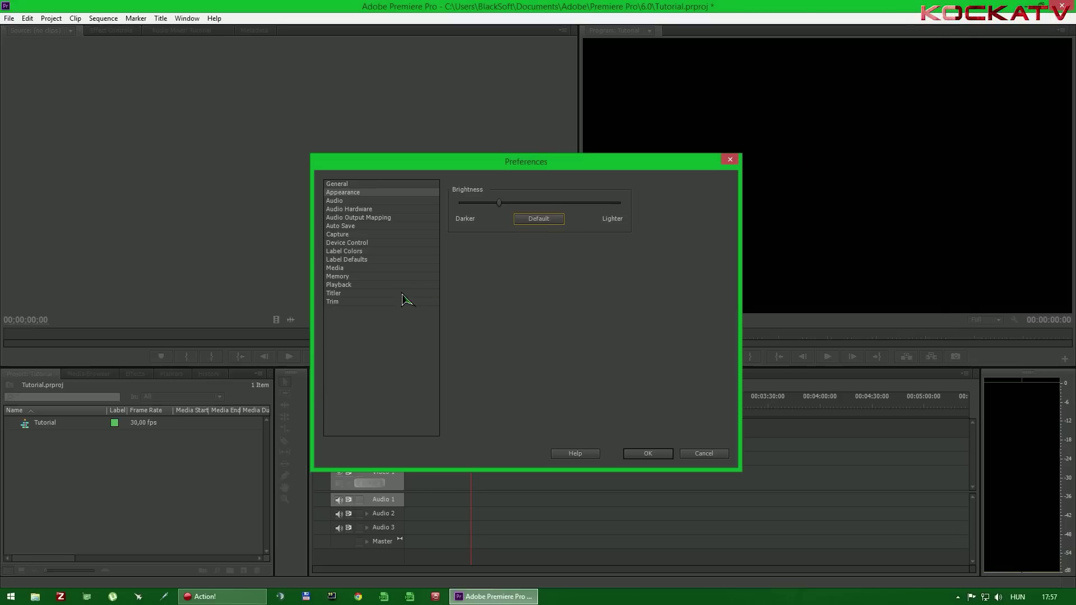
# Step: Review the Audio, Audio Hardware, Auto Save, Capture, Device Control, Label and Media pages
pyautogui.click(402, 202)
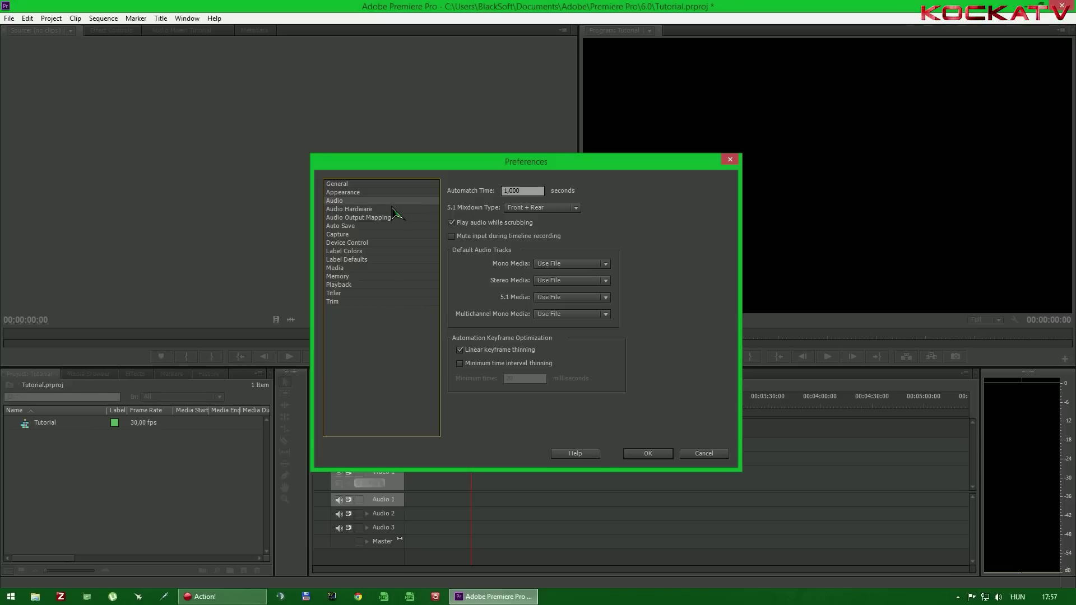
pyautogui.click(399, 209)
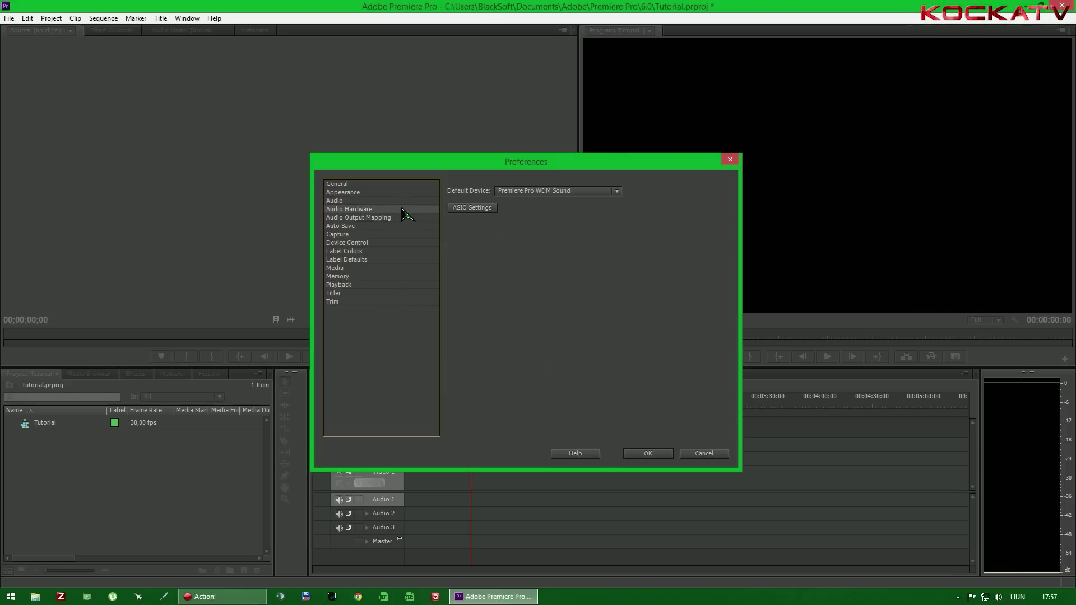
pyautogui.click(371, 226)
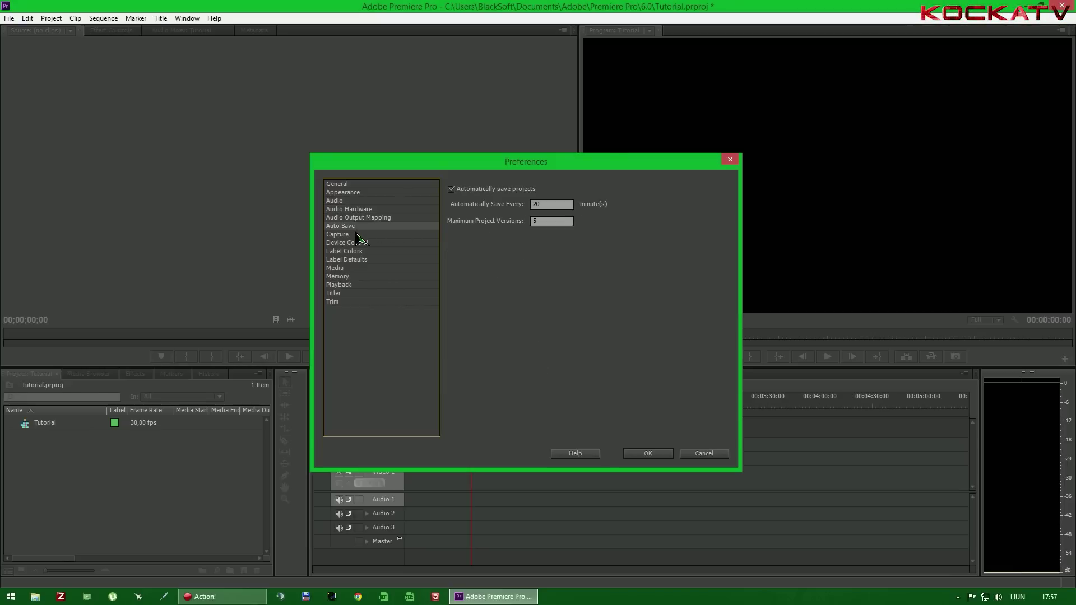
pyautogui.click(360, 234)
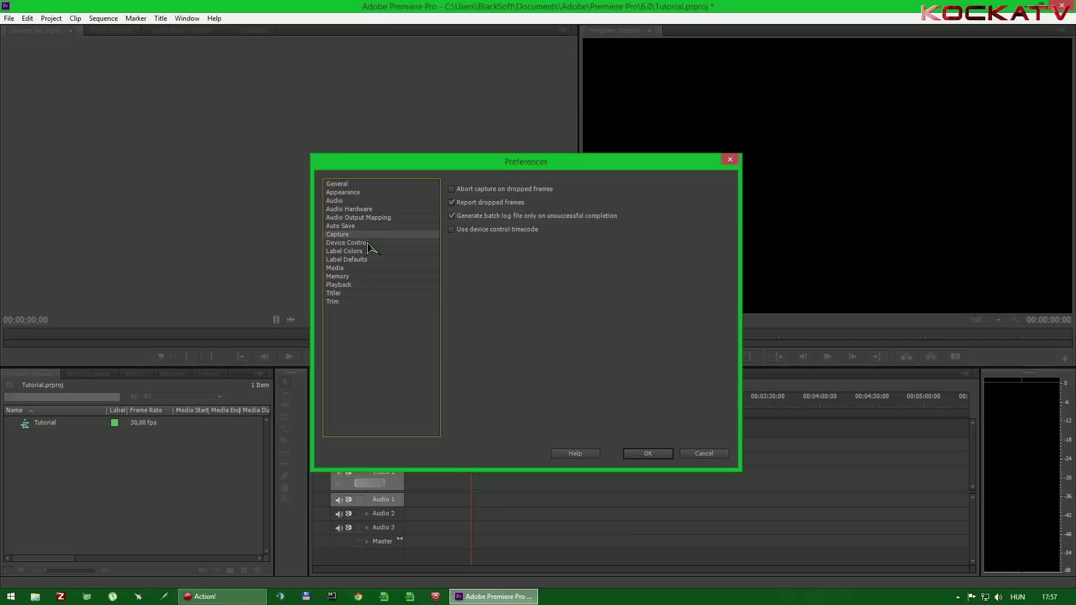
pyautogui.click(368, 243)
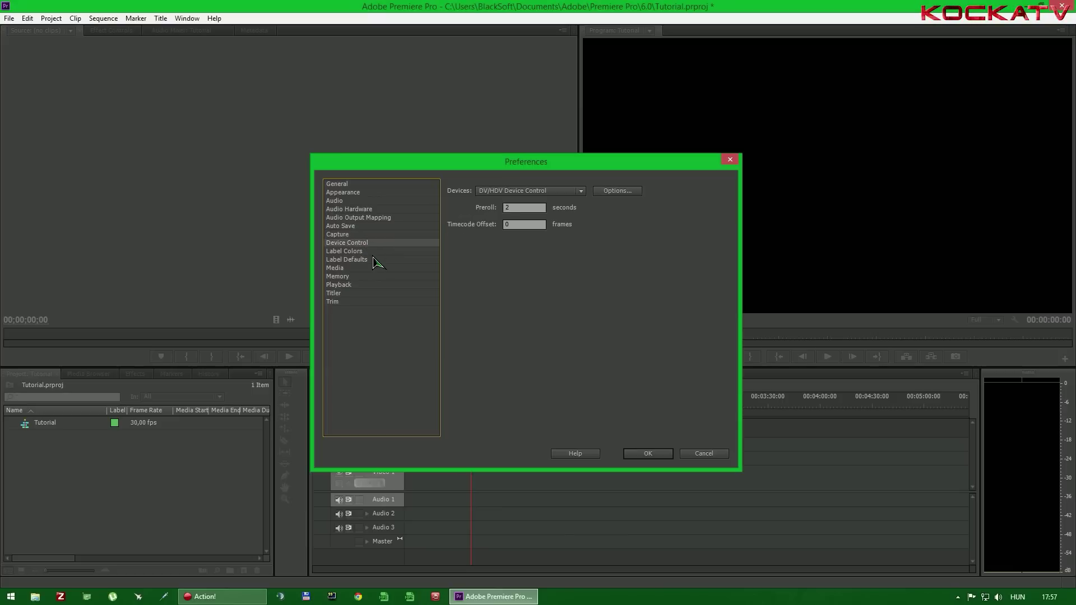
pyautogui.click(374, 251)
pyautogui.click(376, 260)
pyautogui.click(374, 269)
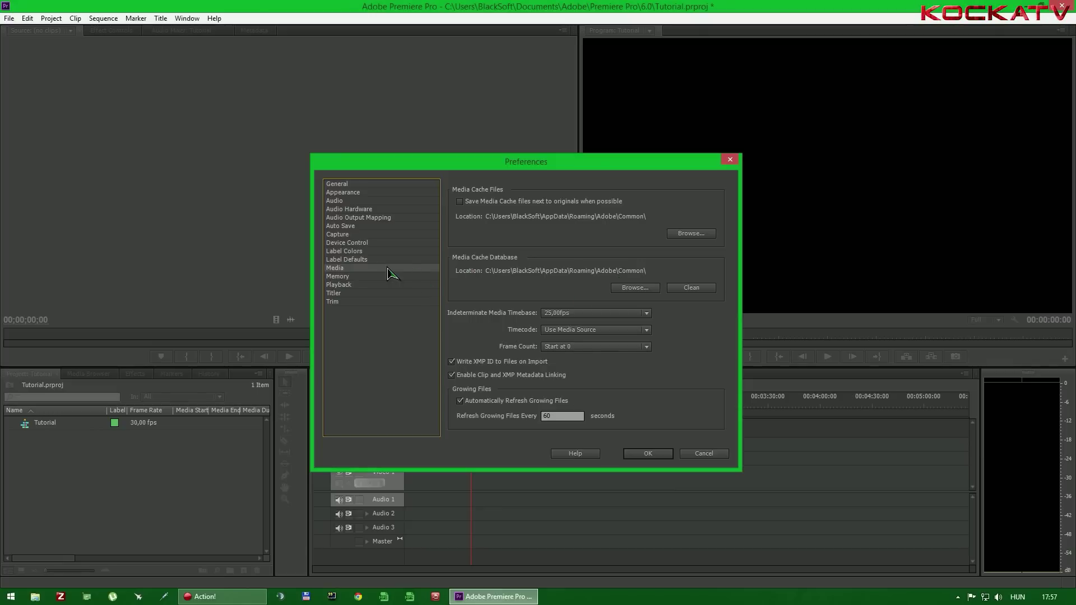
pyautogui.click(370, 260)
# Step: Clean the Media Cache Database on the Media page, then view Memory showing 10,9 GB available
pyautogui.click(361, 268)
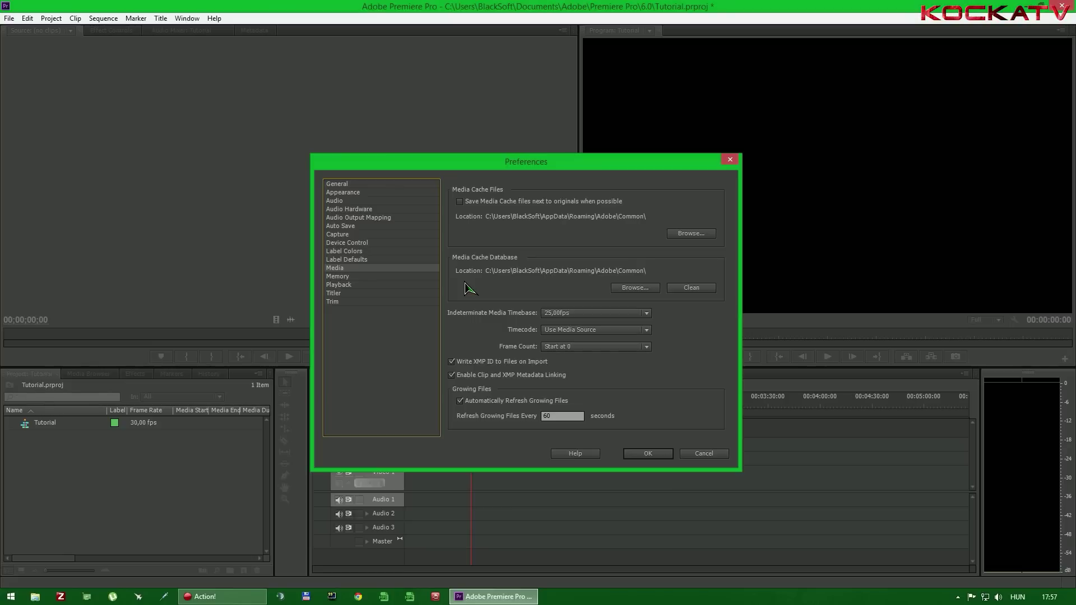
pyautogui.click(691, 288)
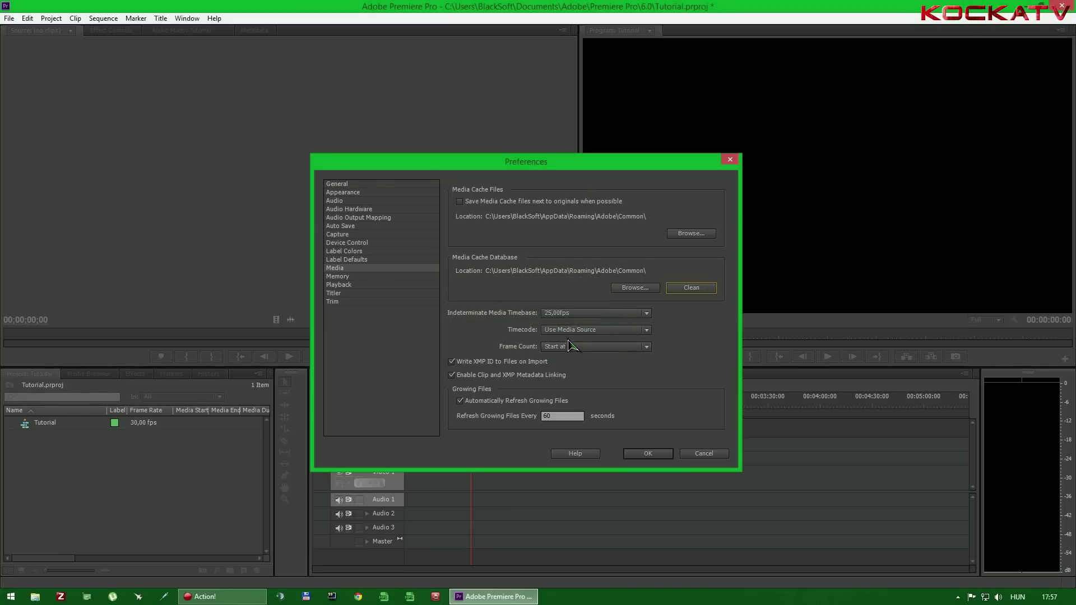
pyautogui.click(358, 277)
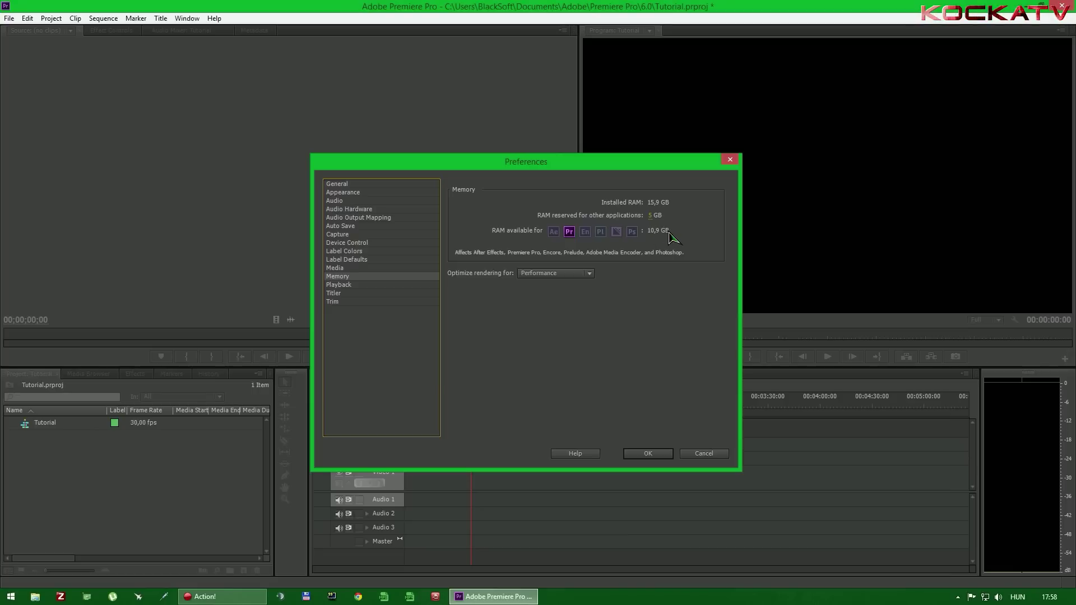
# Step: Keep Memory rendering optimised for Performance
pyautogui.moveTo(614, 171); pyautogui.dragTo(622, 178)
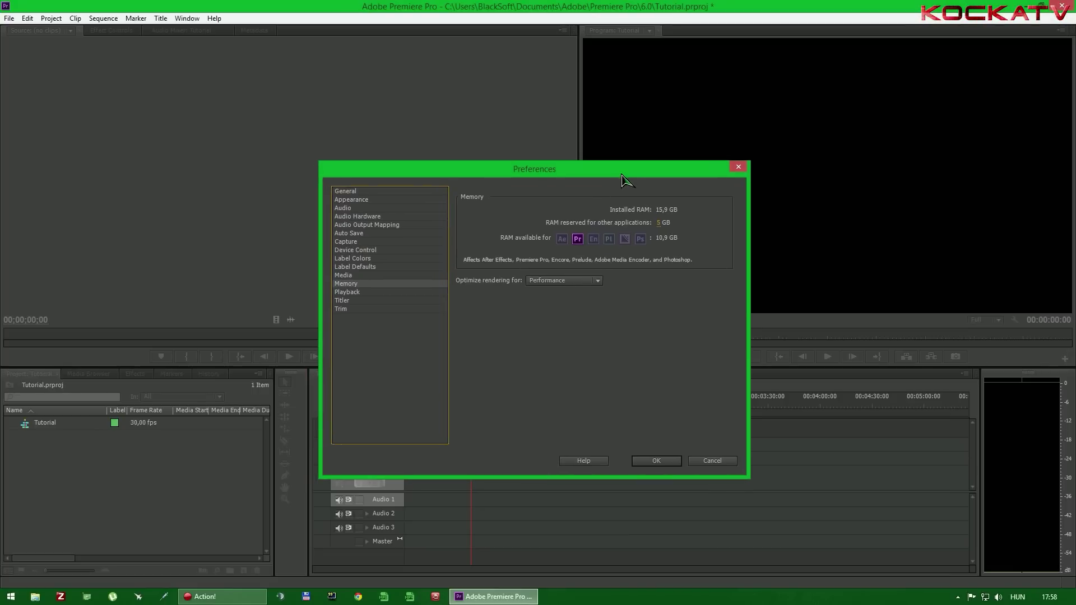
pyautogui.click(597, 281)
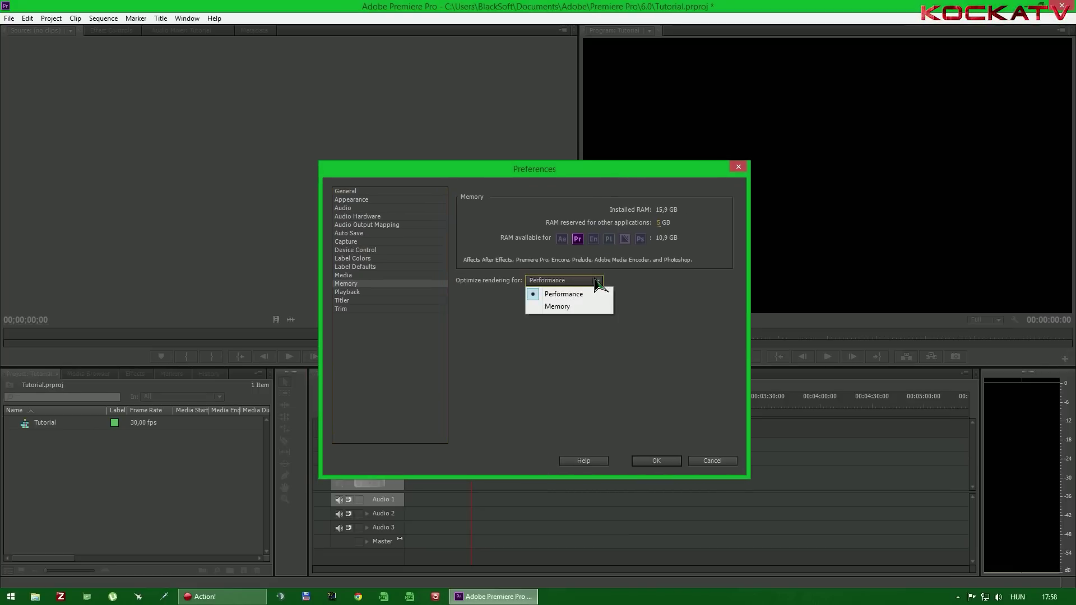
pyautogui.click(598, 281)
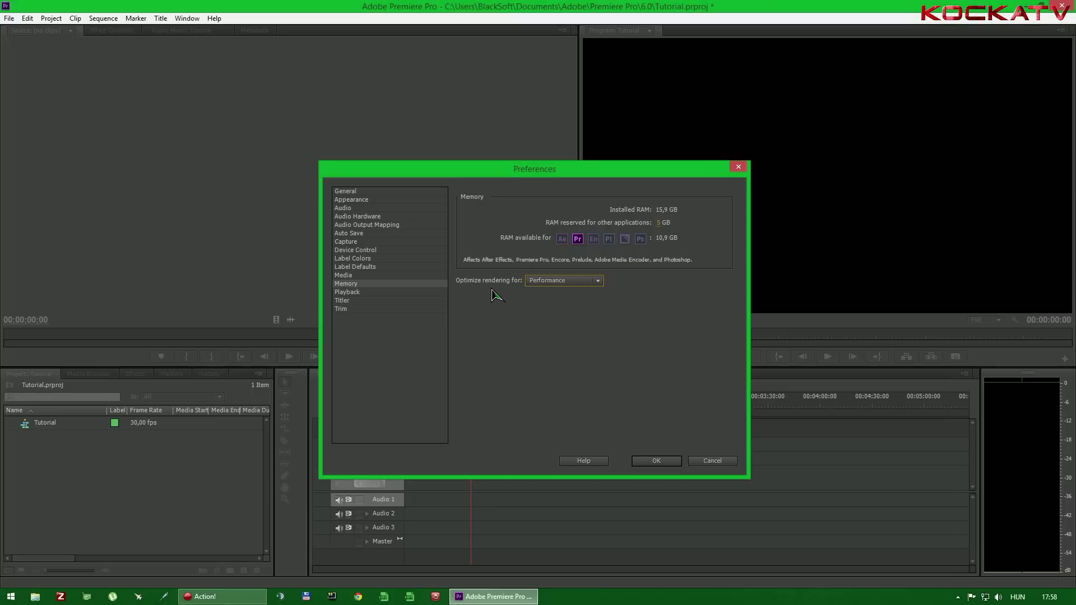
pyautogui.click(566, 281)
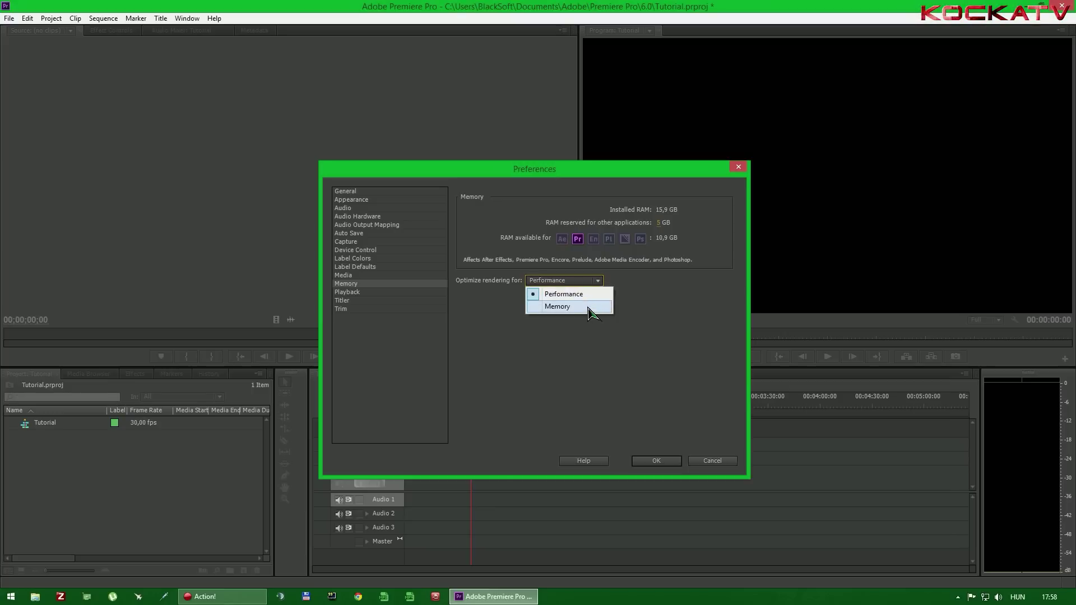
pyautogui.click(586, 293)
pyautogui.click(561, 281)
pyautogui.click(542, 293)
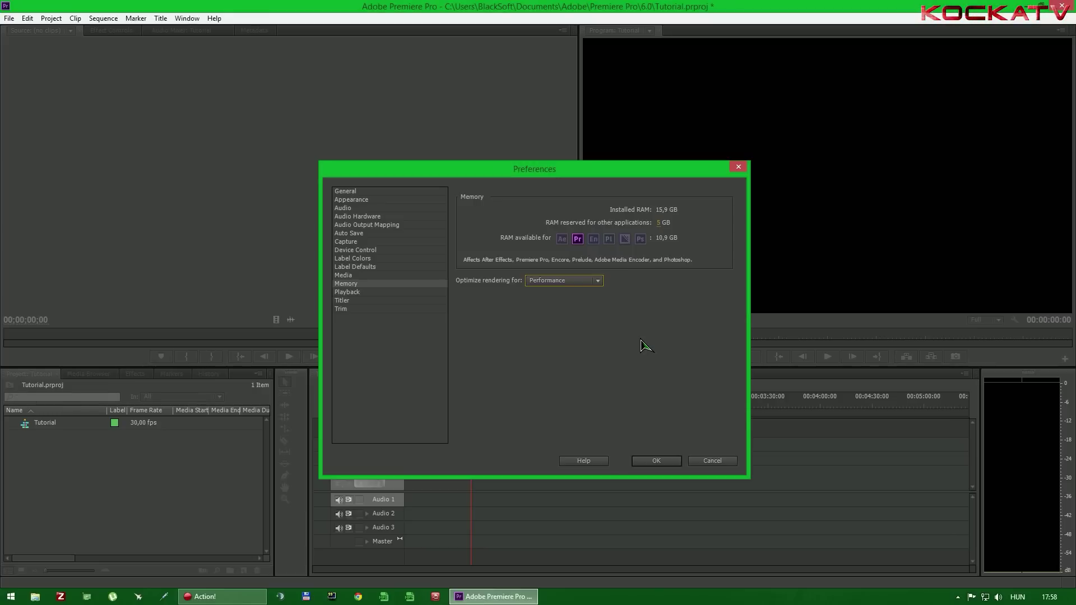
# Step: Review the Playback, Titler and Trim preferences, then accept with OK
pyautogui.click(398, 293)
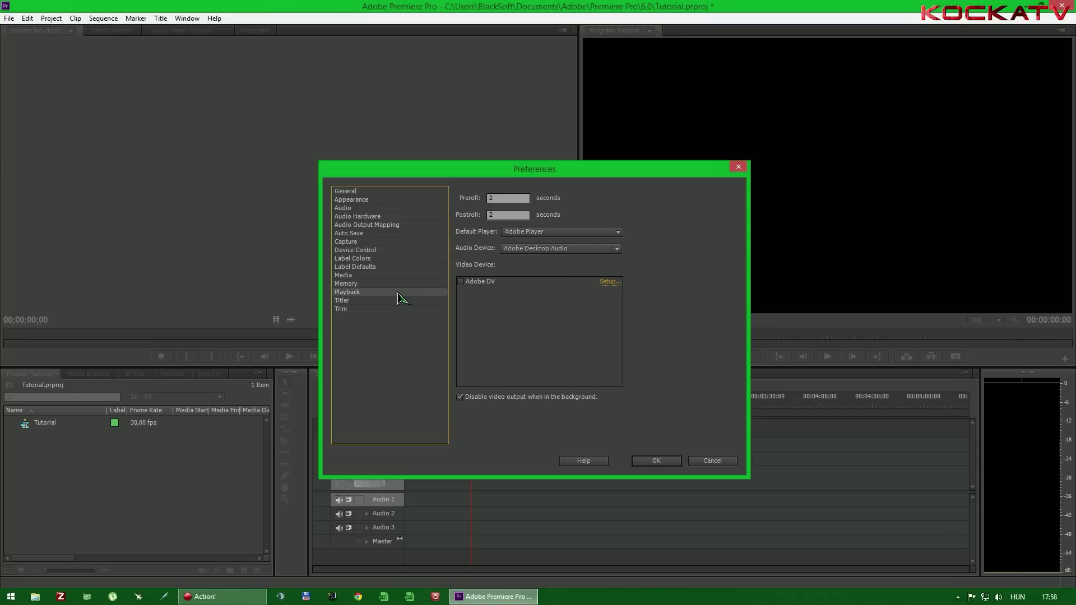
pyautogui.click(393, 301)
pyautogui.click(393, 309)
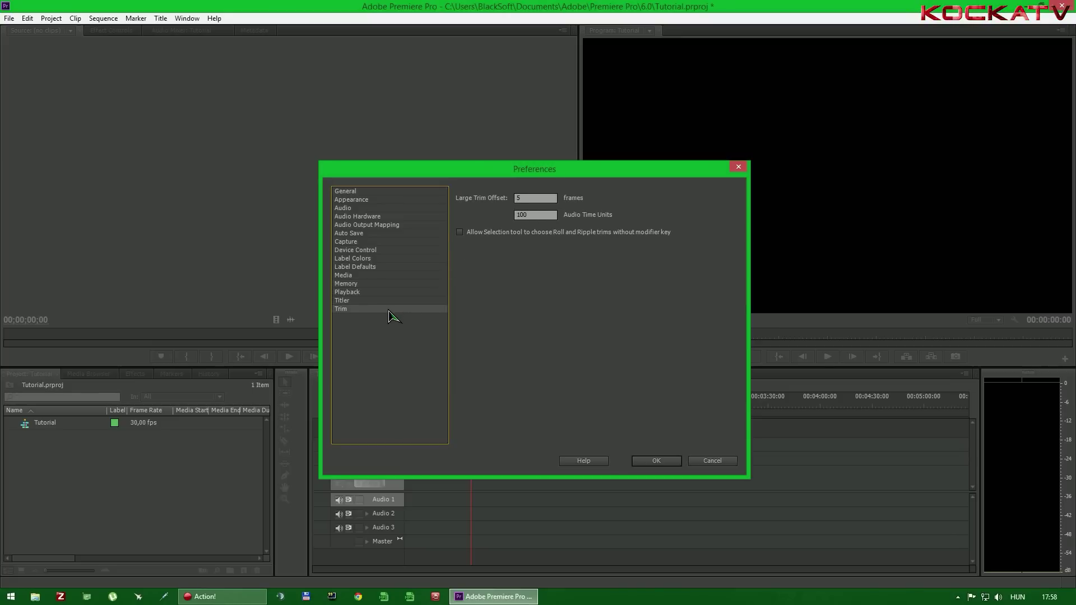
pyautogui.click(648, 462)
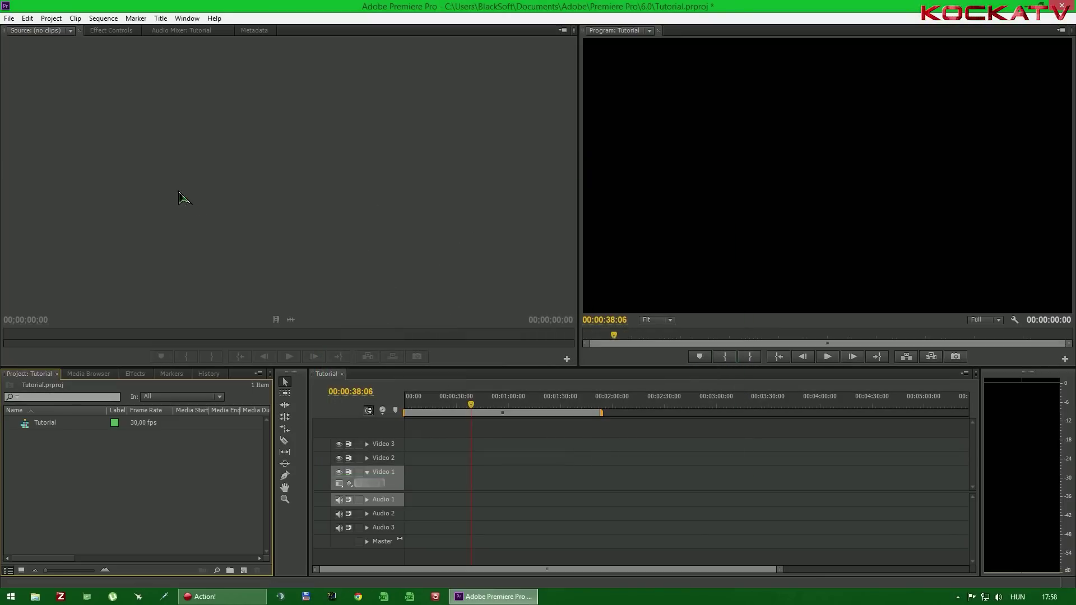
pyautogui.click(27, 18)
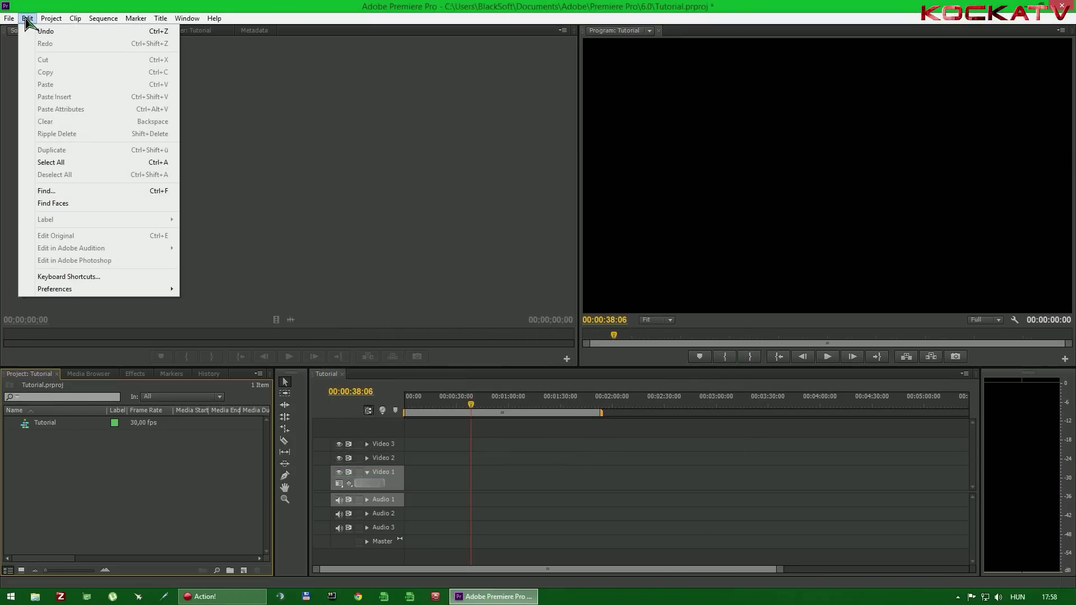
pyautogui.click(51, 18)
pyautogui.moveTo(132, 34)
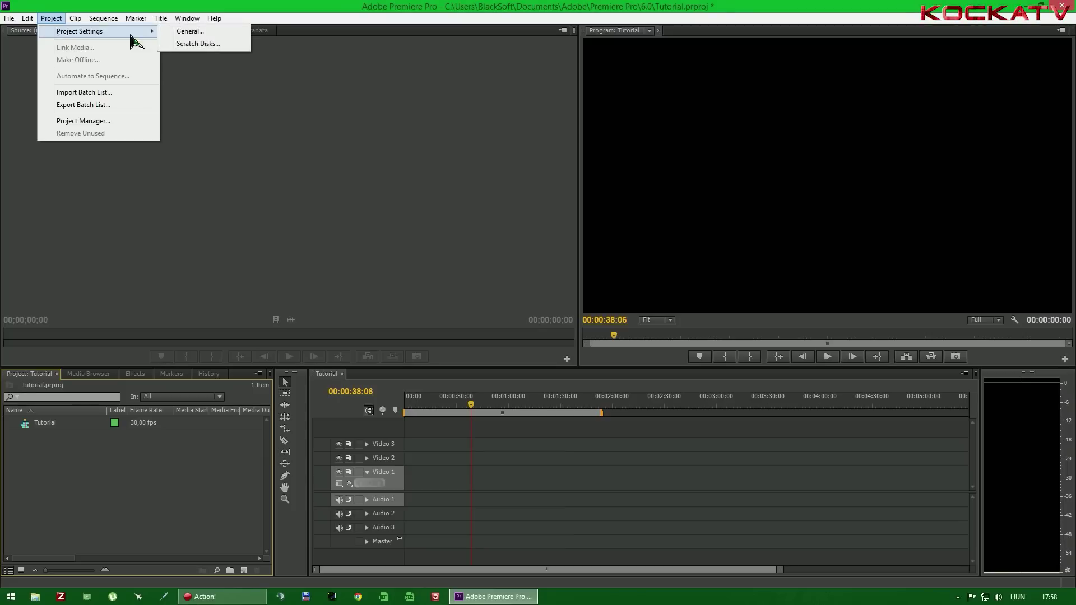
pyautogui.click(178, 32)
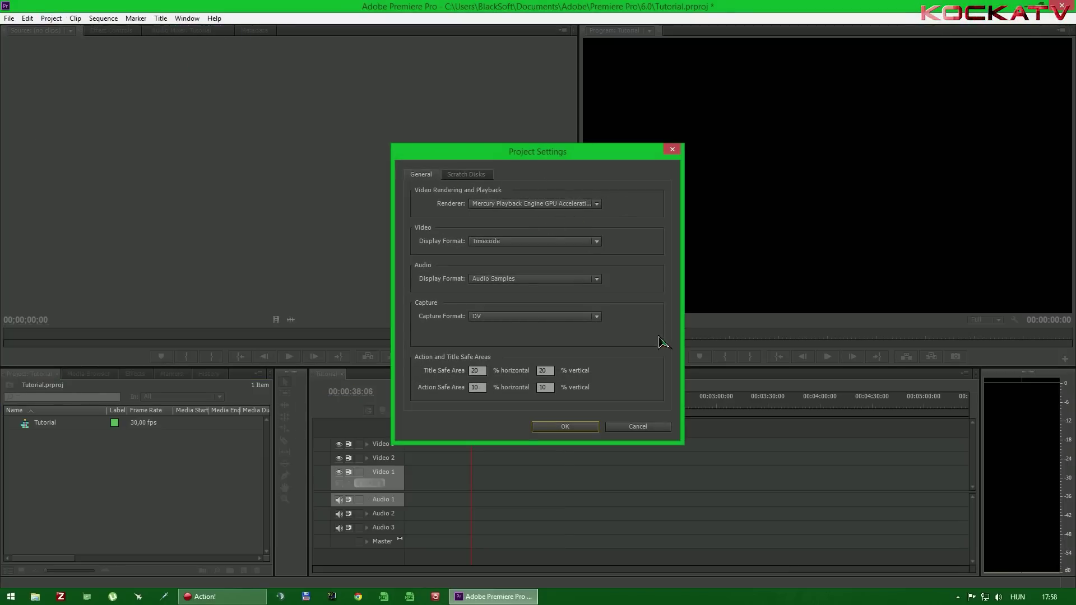
pyautogui.click(597, 204)
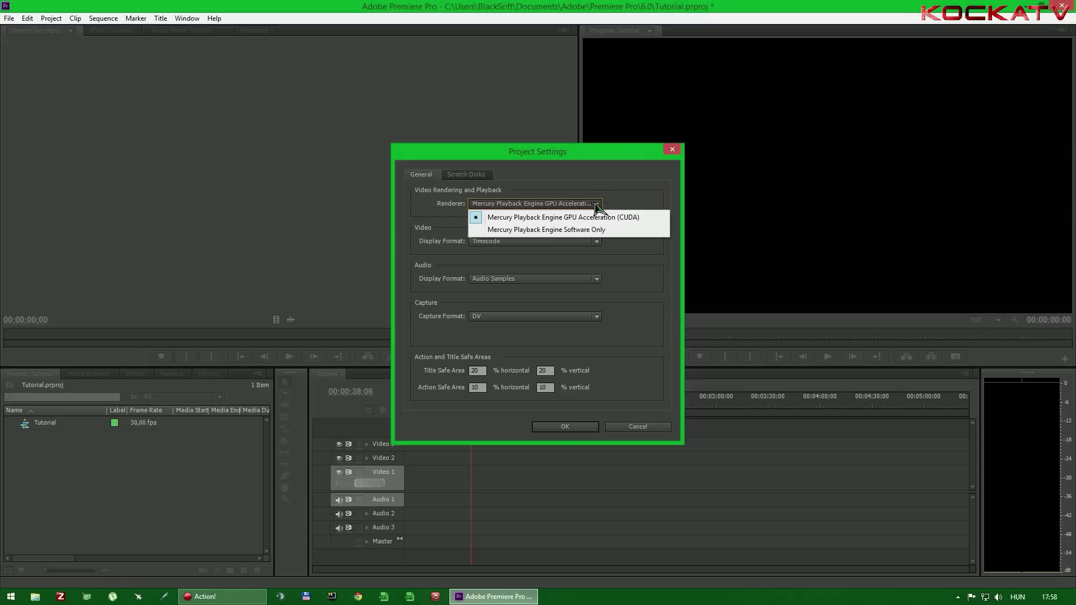
pyautogui.click(596, 207)
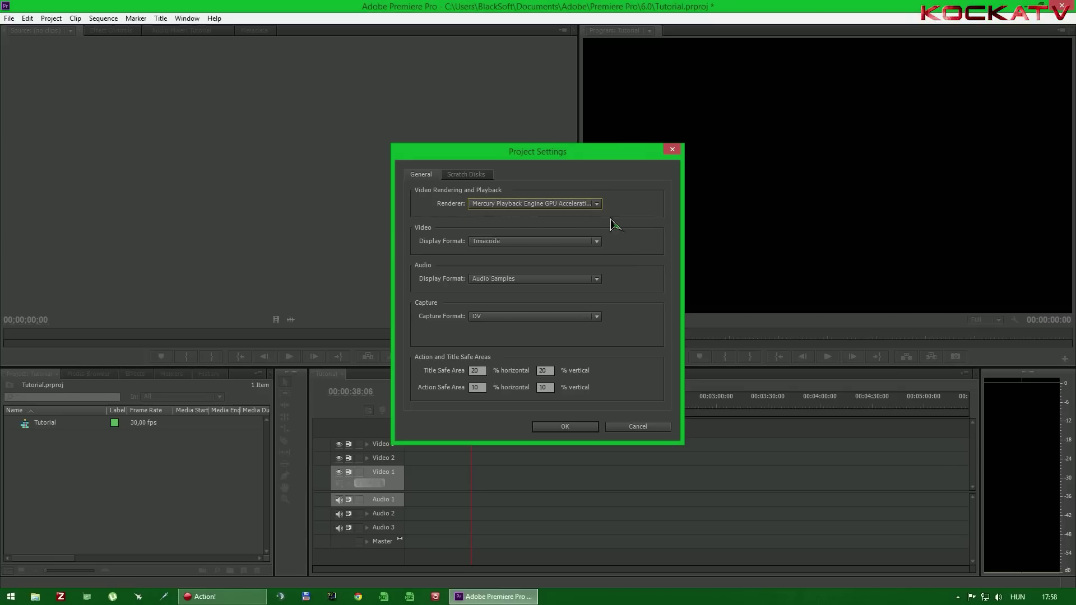
pyautogui.click(639, 427)
pyautogui.click(127, 19)
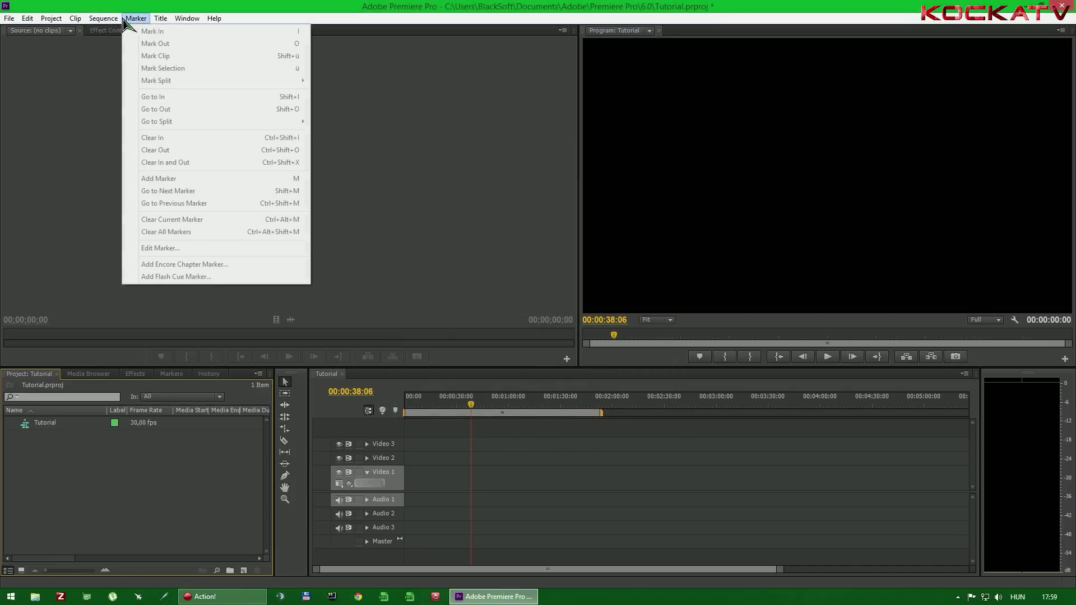
pyautogui.moveTo(115, 21)
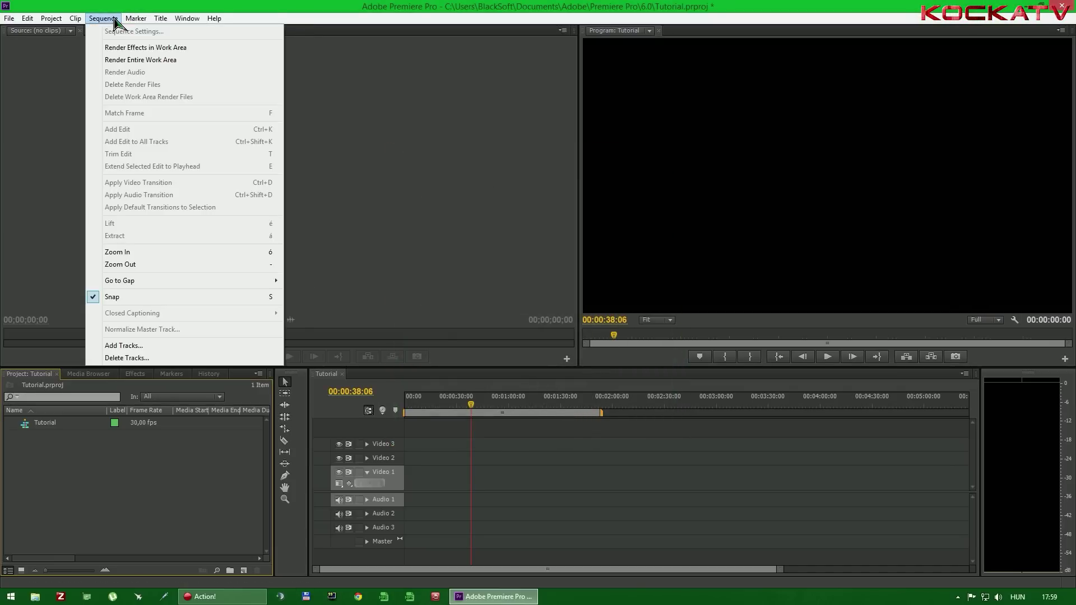
pyautogui.moveTo(184, 22)
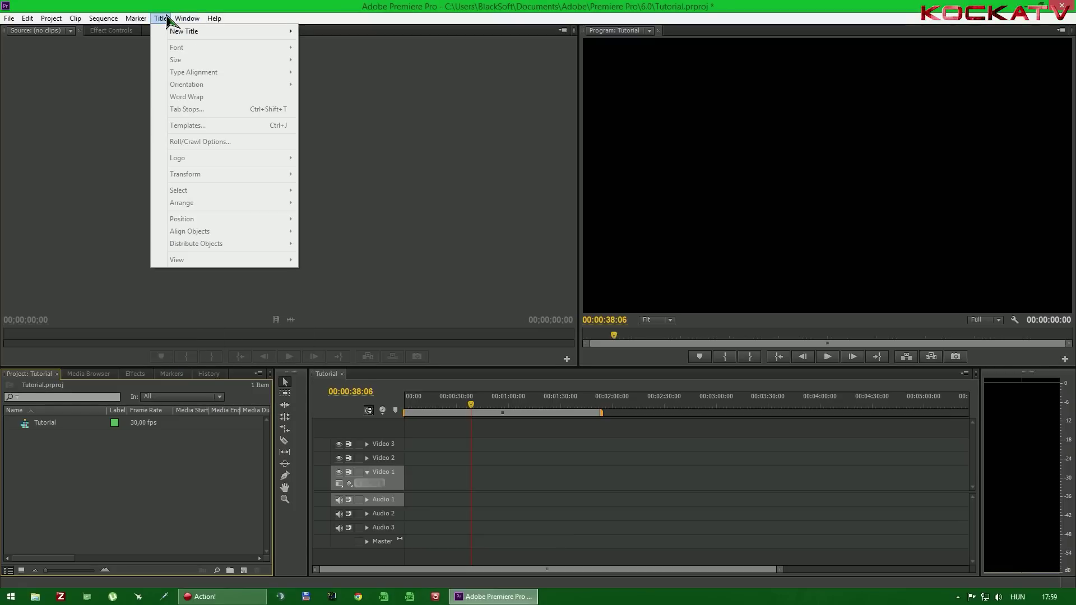
pyautogui.moveTo(61, 24)
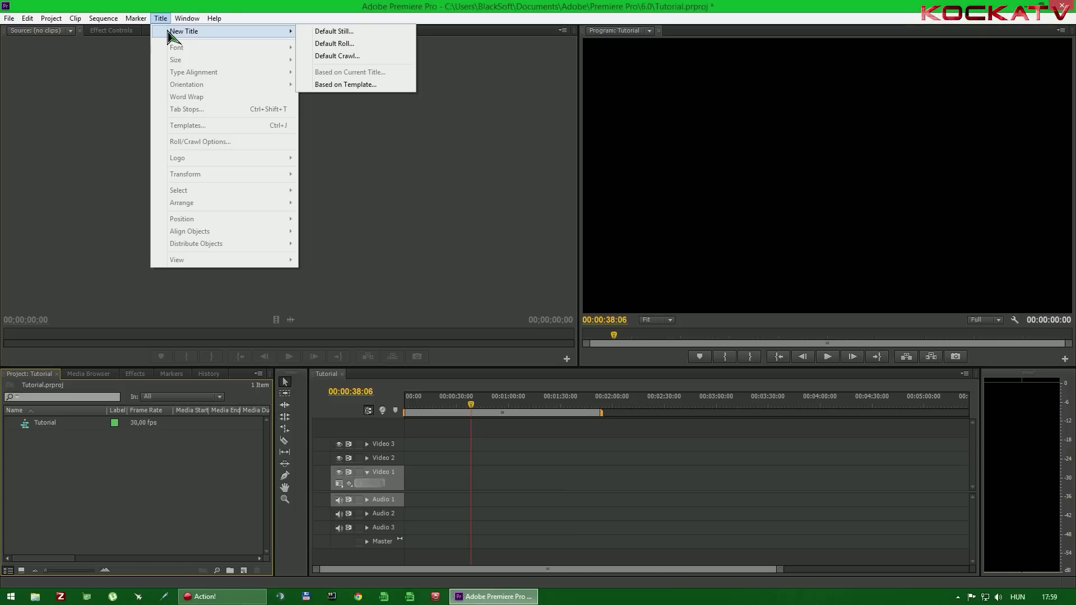
pyautogui.click(325, 32)
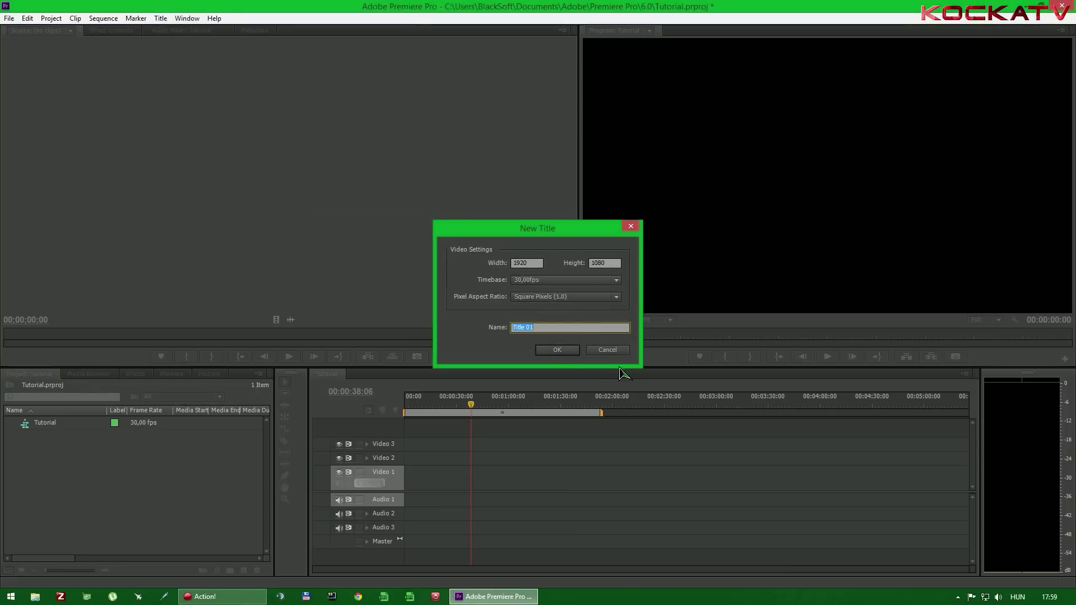
pyautogui.click(607, 350)
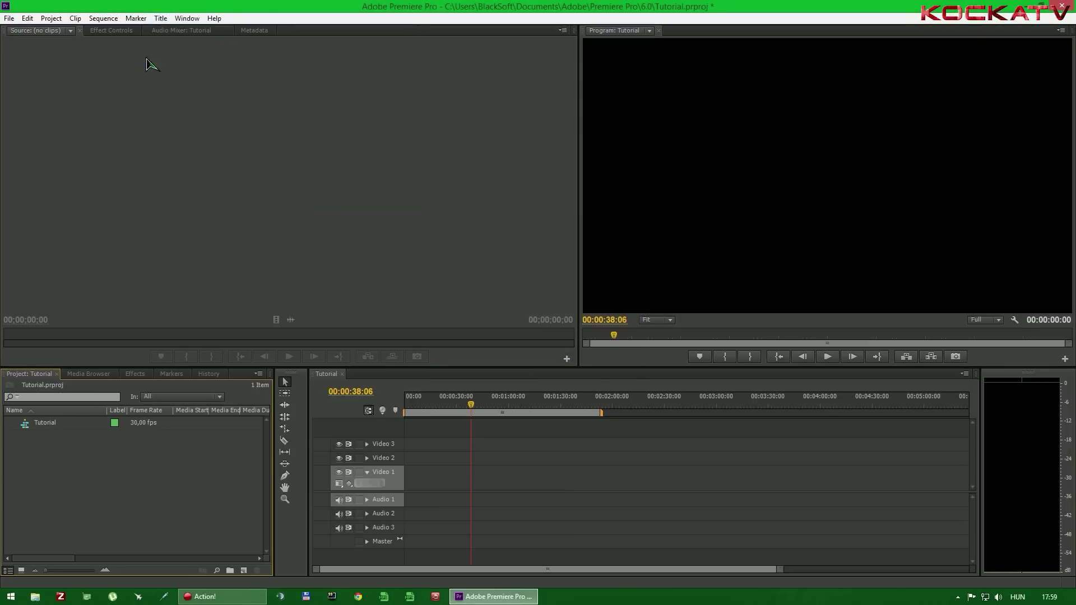
# Step: Widen the Project panel about 50 px to reveal the Media Duration and Video In columns
pyautogui.click(14, 20)
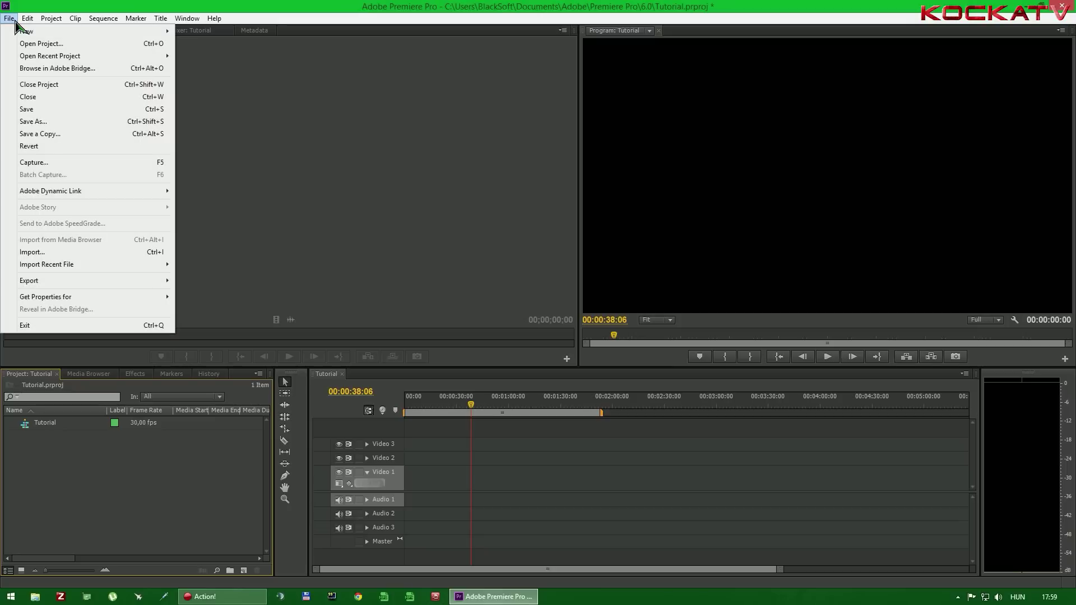
pyautogui.click(357, 161)
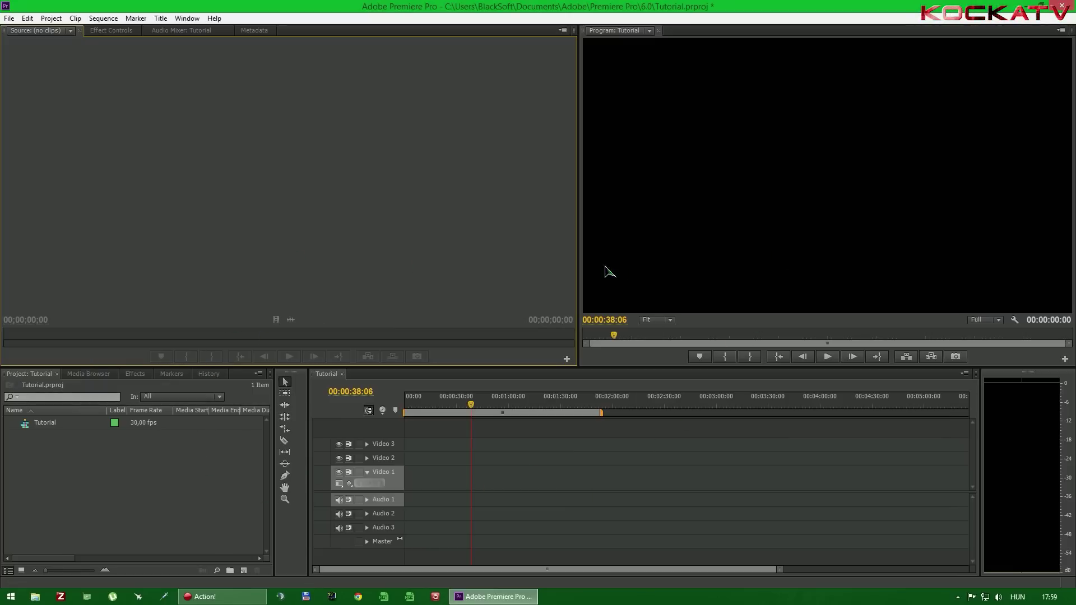
pyautogui.moveTo(274, 441)
pyautogui.mouseDown()
pyautogui.moveTo(315, 441)
pyautogui.moveTo(324, 483)
pyautogui.mouseUp()
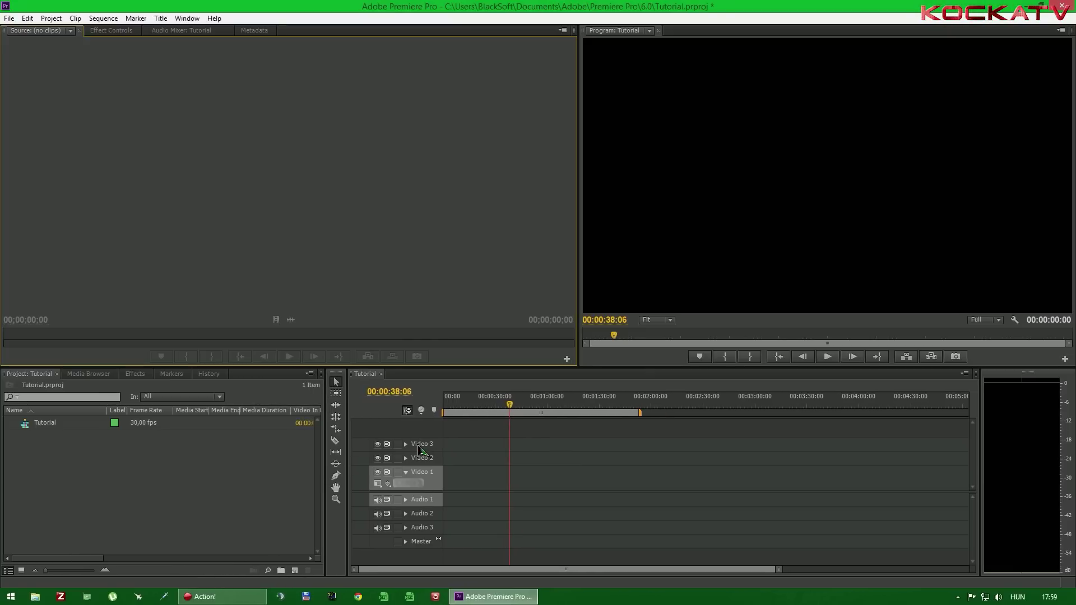
pyautogui.click(210, 375)
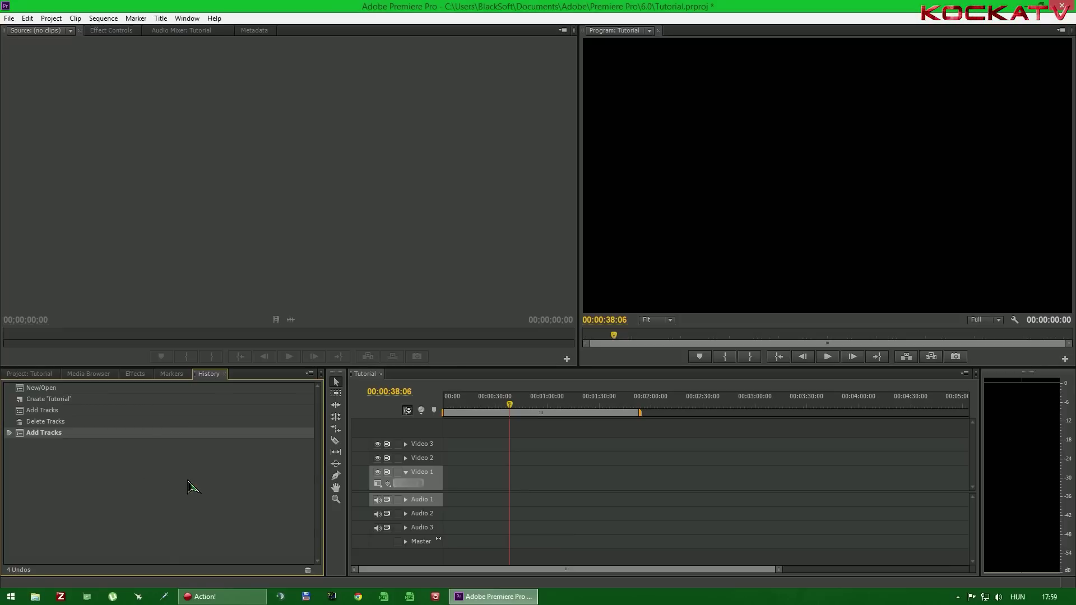
pyautogui.click(224, 375)
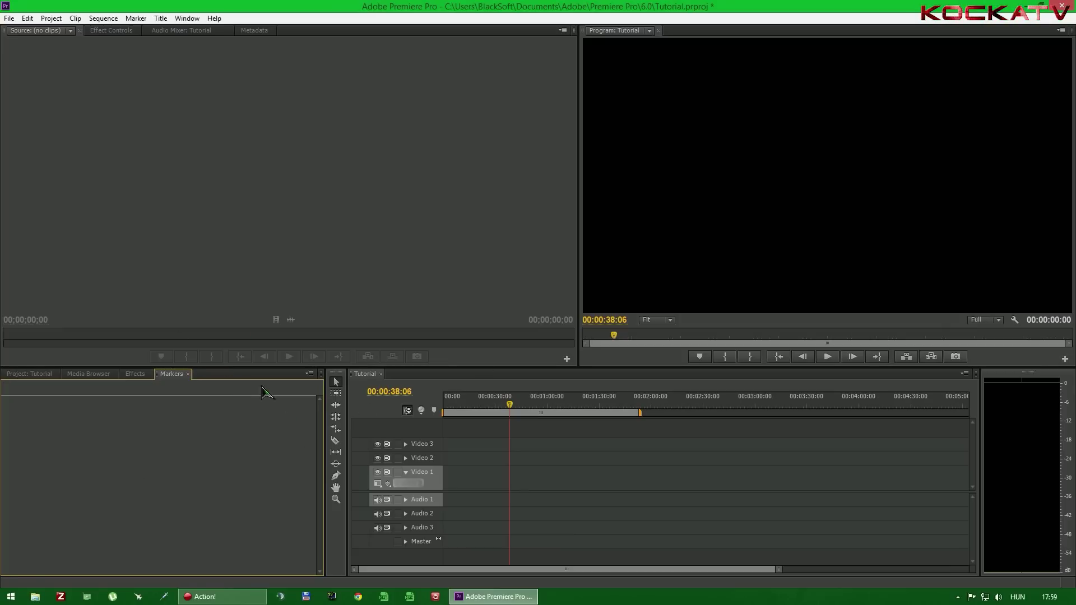
pyautogui.click(187, 18)
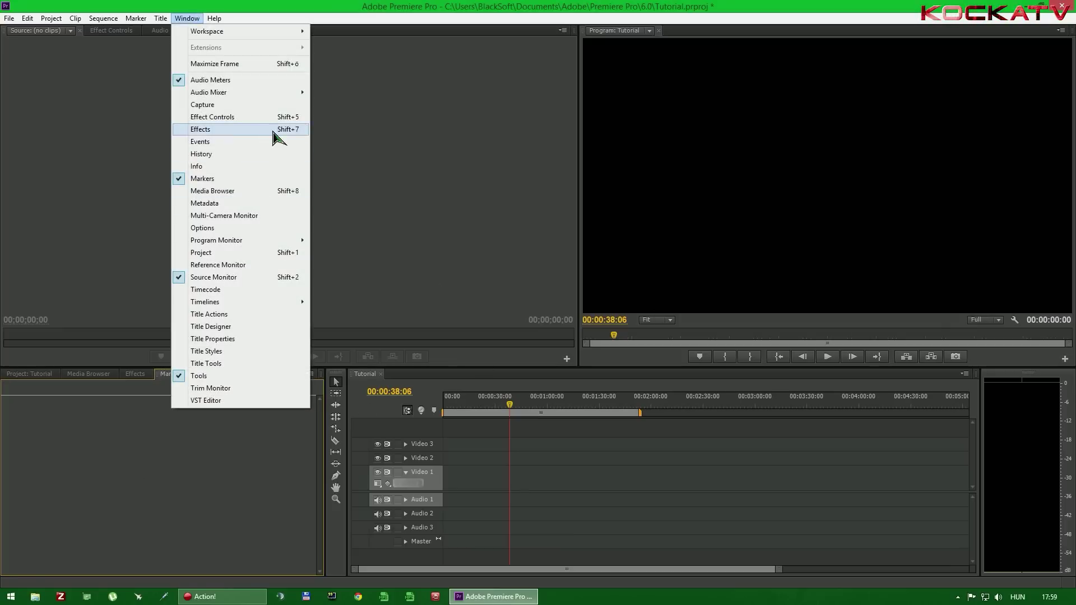
pyautogui.click(269, 160)
pyautogui.click(31, 374)
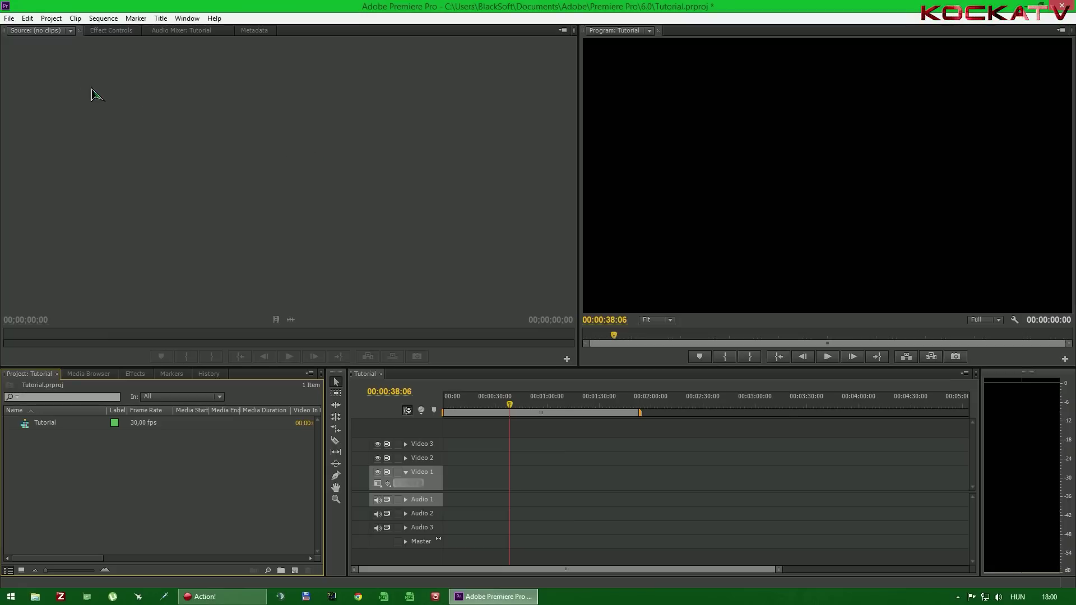
pyautogui.click(9, 18)
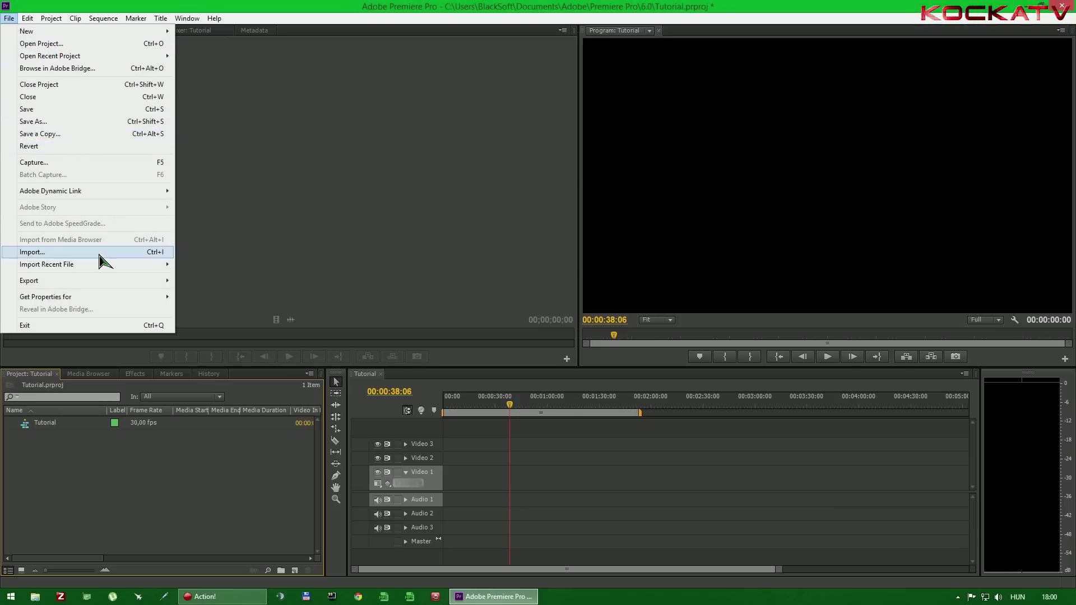
pyautogui.moveTo(145, 280)
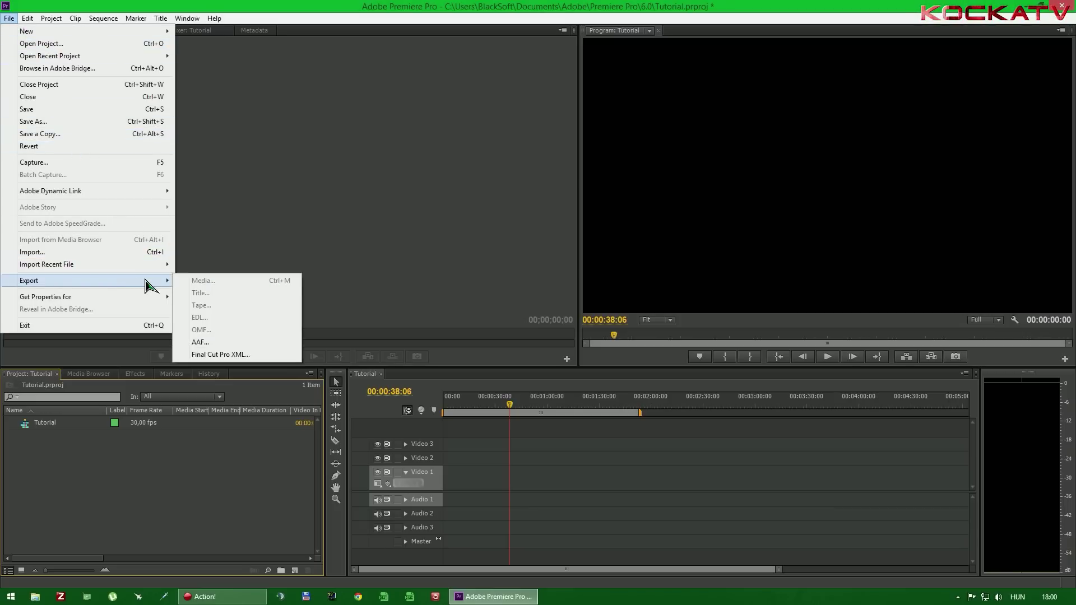
pyautogui.moveTo(101, 298)
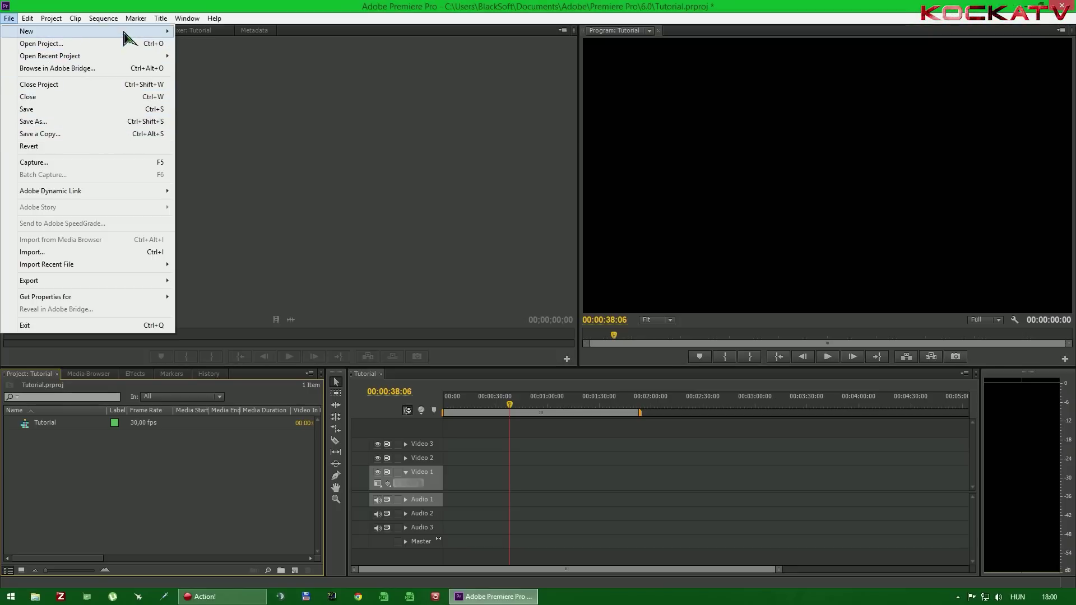
pyautogui.moveTo(143, 33)
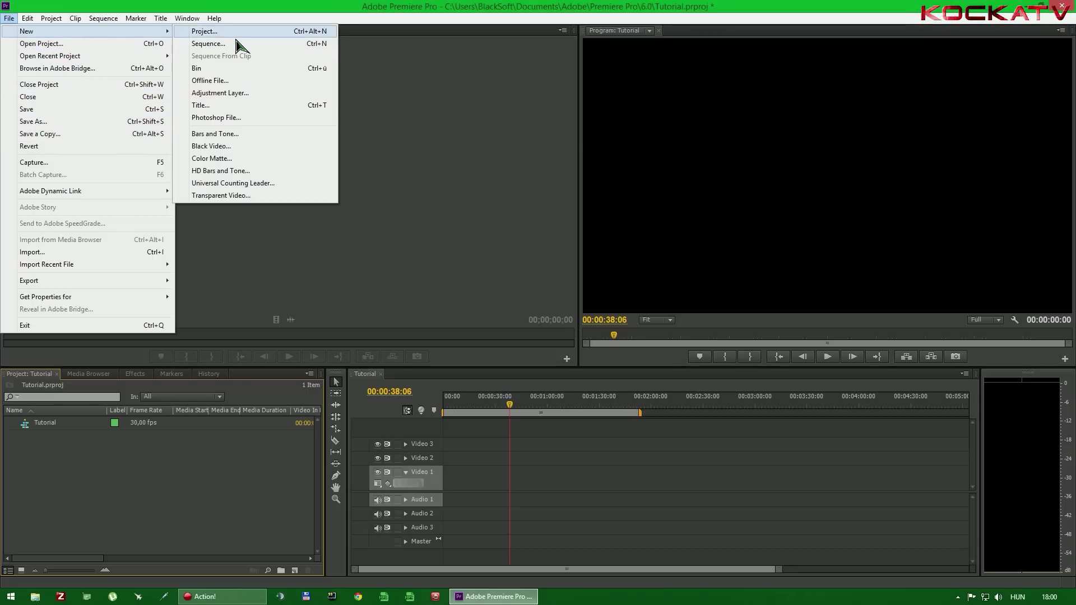
pyautogui.click(417, 170)
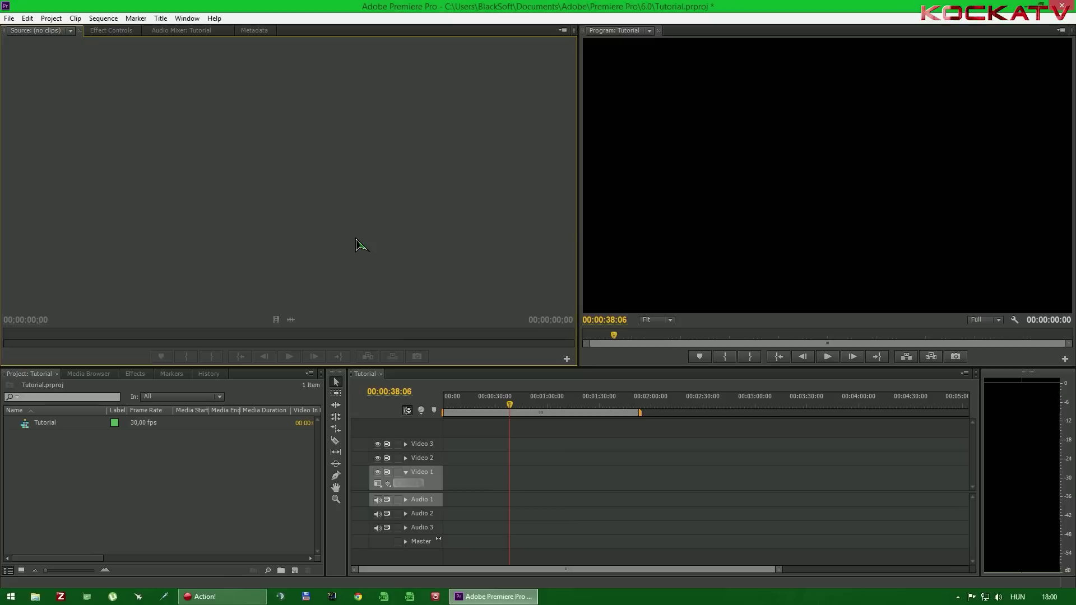
pyautogui.click(569, 525)
pyautogui.click(291, 483)
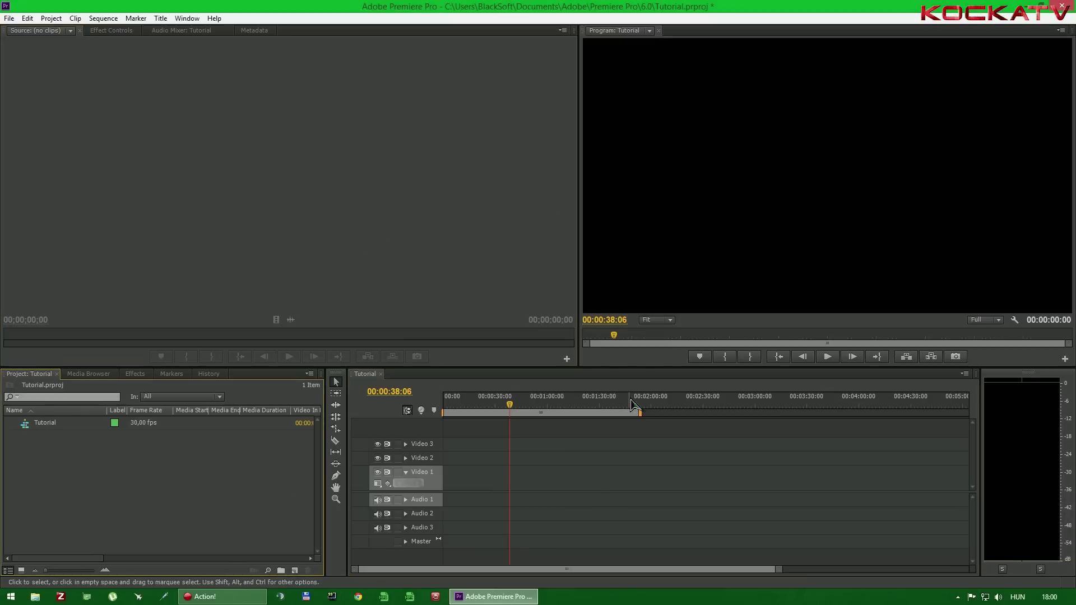